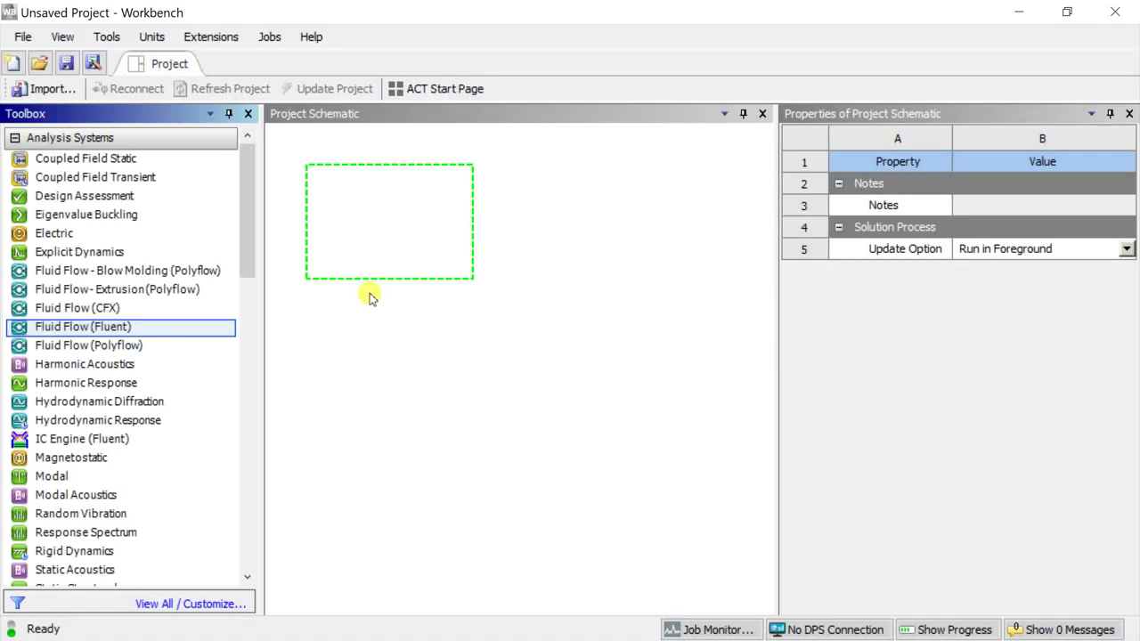
# Drop a standalone Fluid Flow (Fluent) system into the project, keep its default name, and select its Geometry cell.
pyautogui.moveTo(372, 299); pyautogui.dragTo(383, 246)
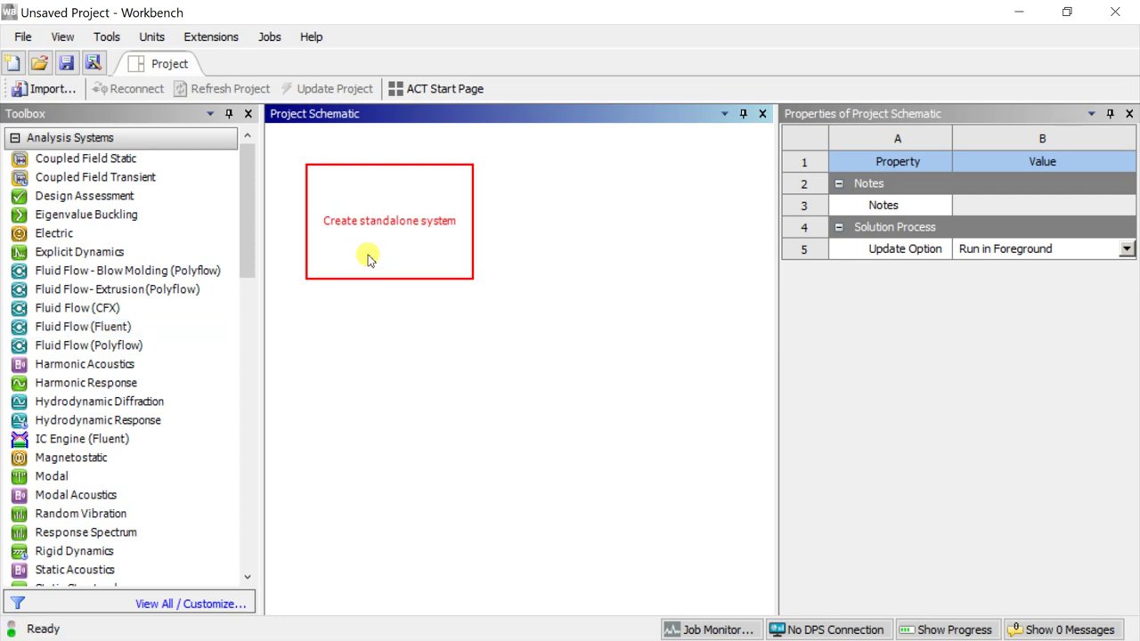
pyautogui.moveTo(369, 258); pyautogui.dragTo(369, 260)
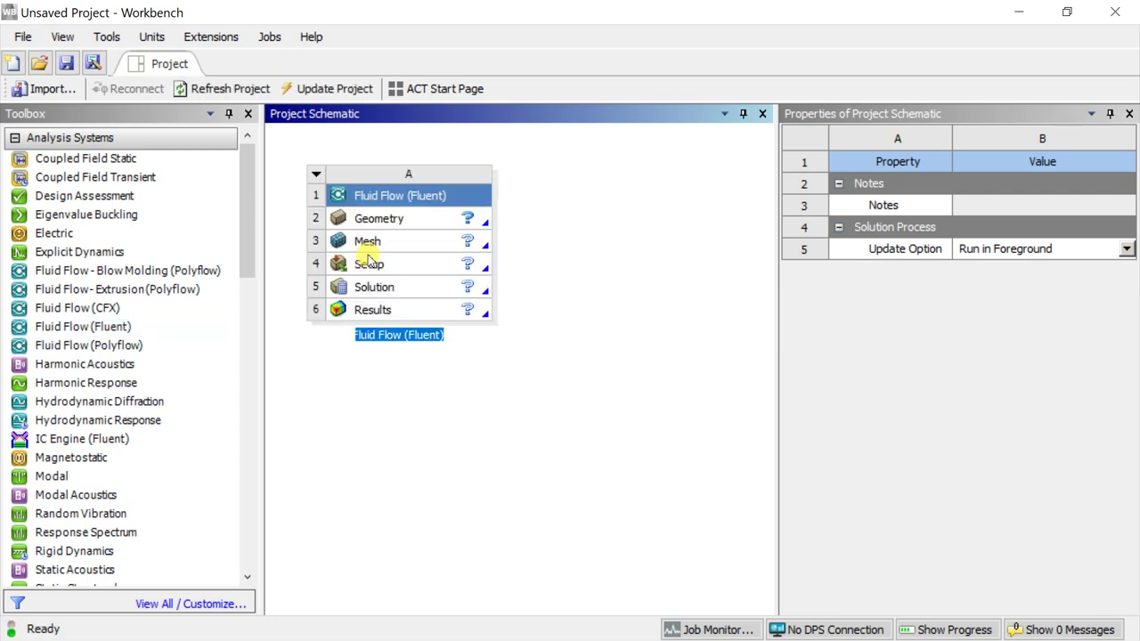
pyautogui.click(415, 219)
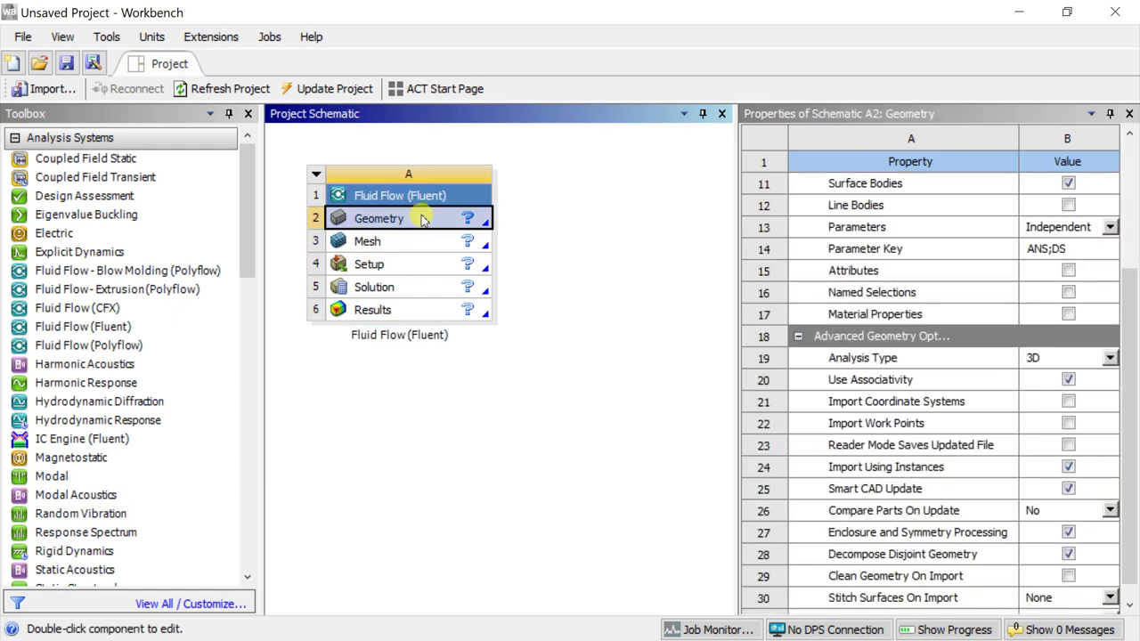
# Open new DesignModeler geometry, set units to millimetres, and view the XYPlane head-on.
pyautogui.rightClick(422, 219)
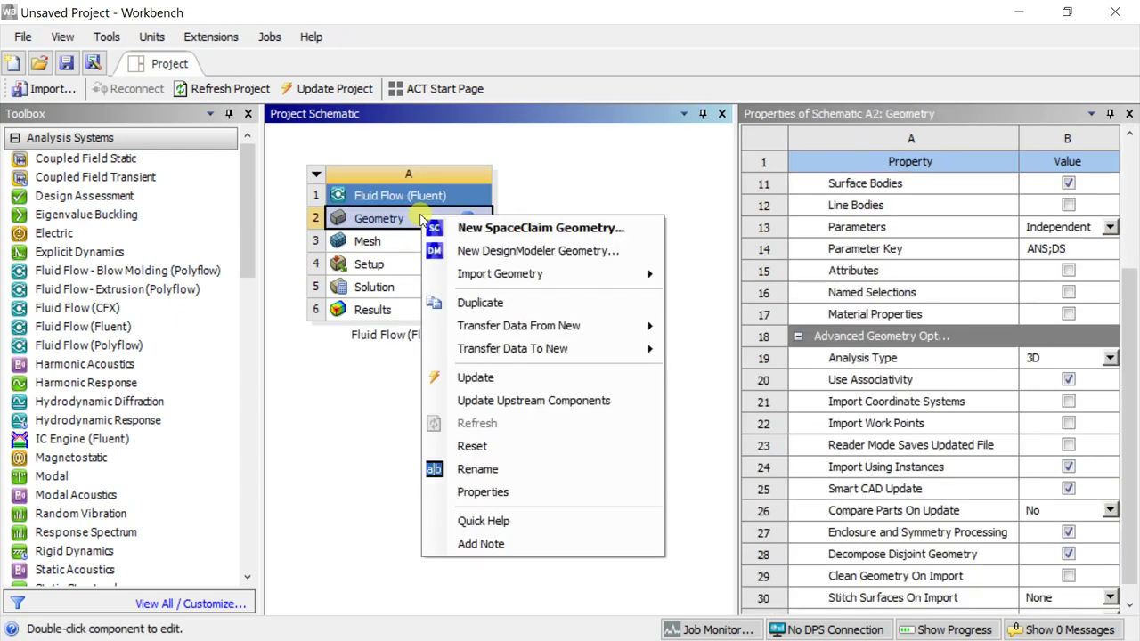
pyautogui.click(464, 254)
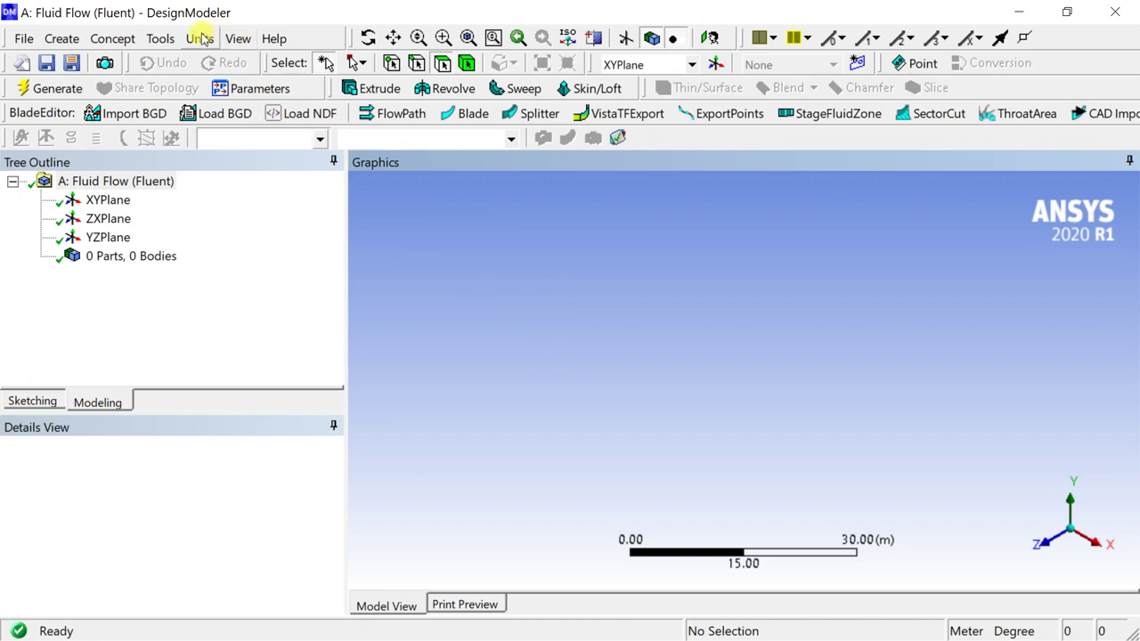
pyautogui.click(200, 38)
pyautogui.click(214, 104)
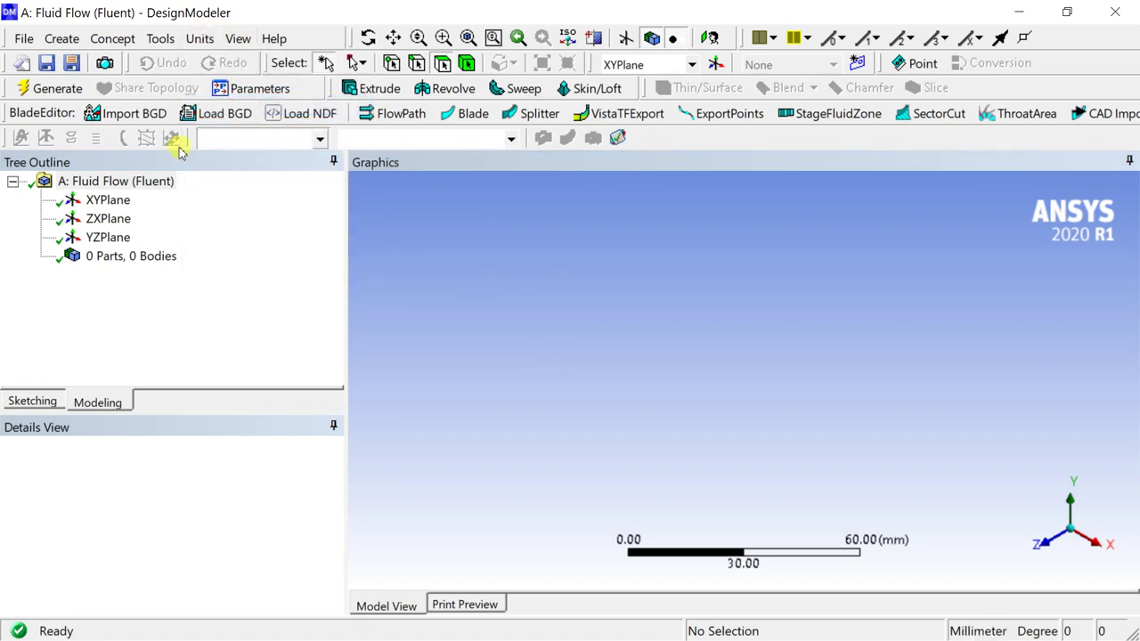
pyautogui.click(109, 200)
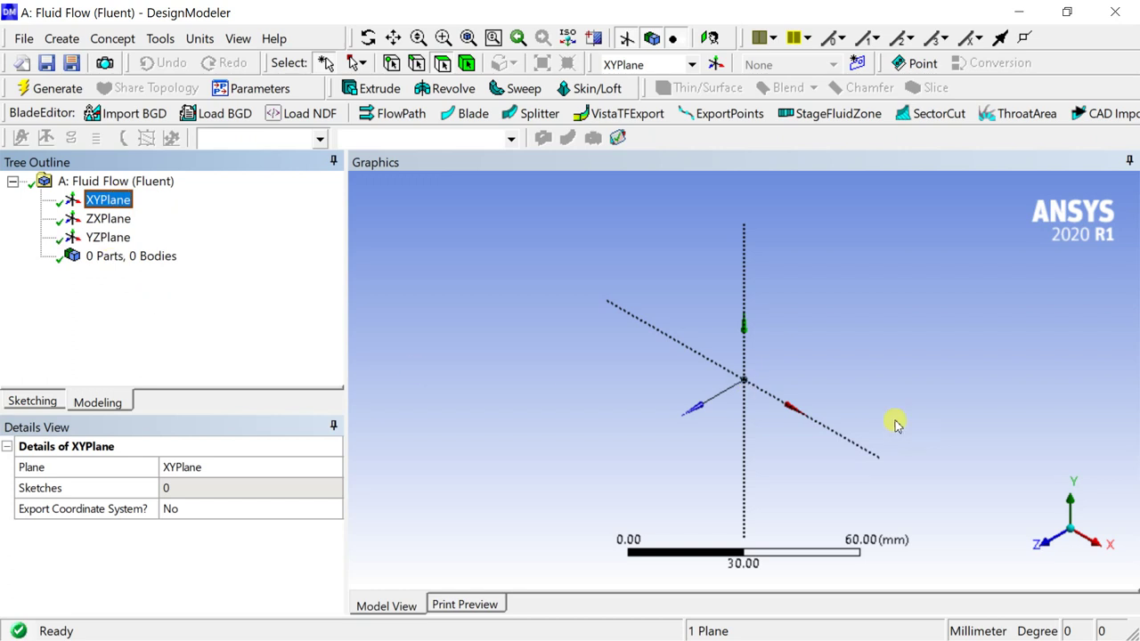
pyautogui.click(1045, 544)
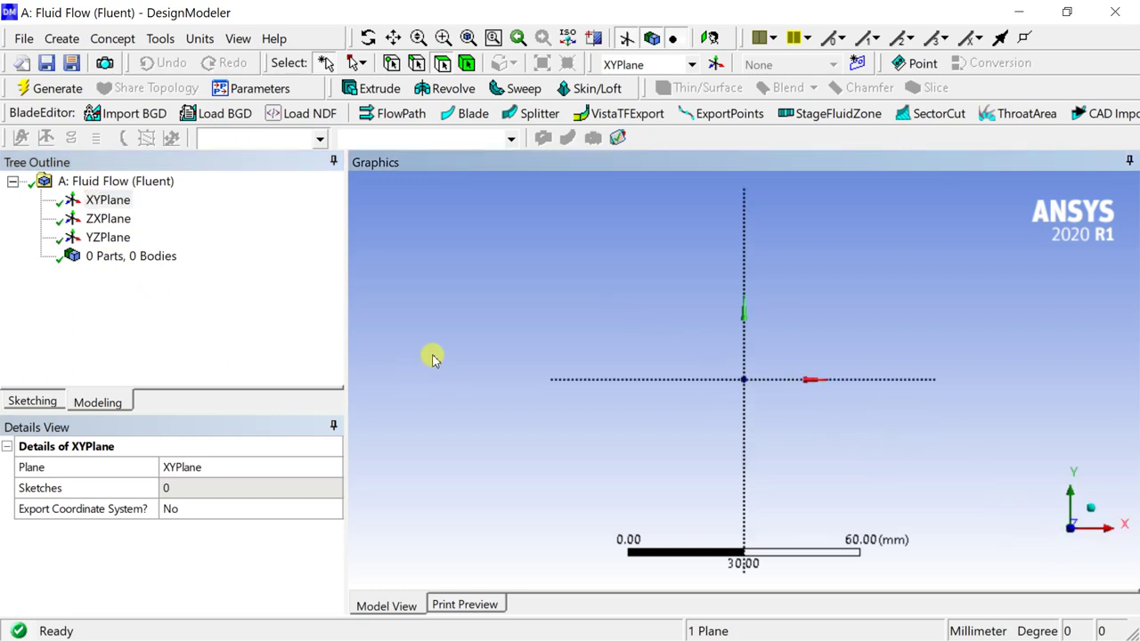
# Draw a circle centred on the origin in a sketch on the XYPlane.
pyautogui.click(32, 403)
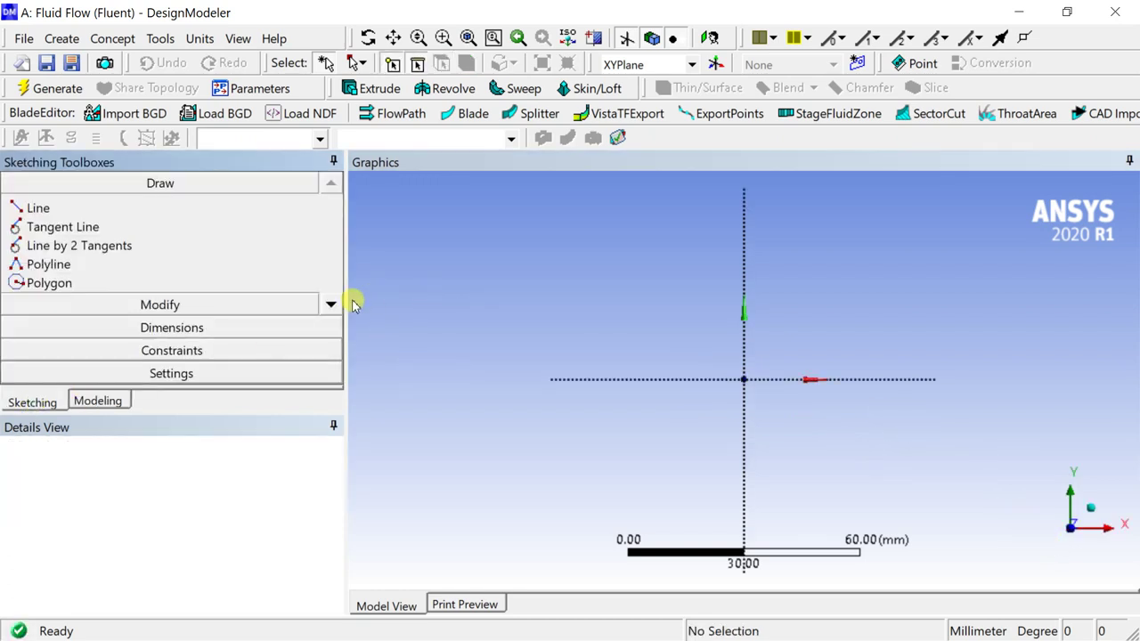
pyautogui.click(331, 306)
pyautogui.click(332, 306)
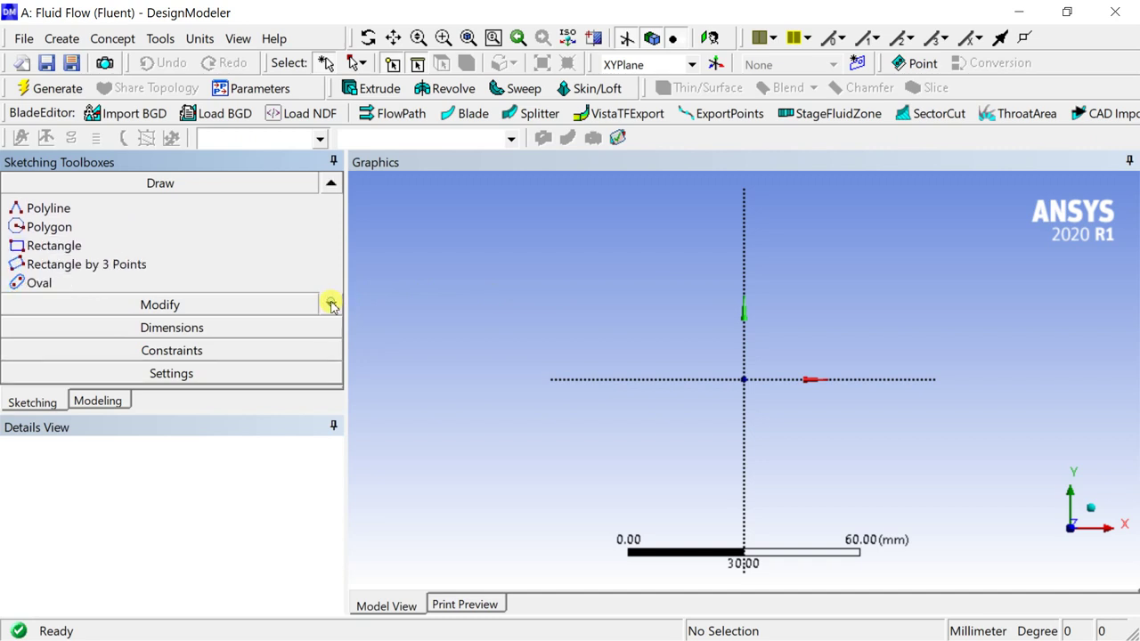
pyautogui.click(331, 305)
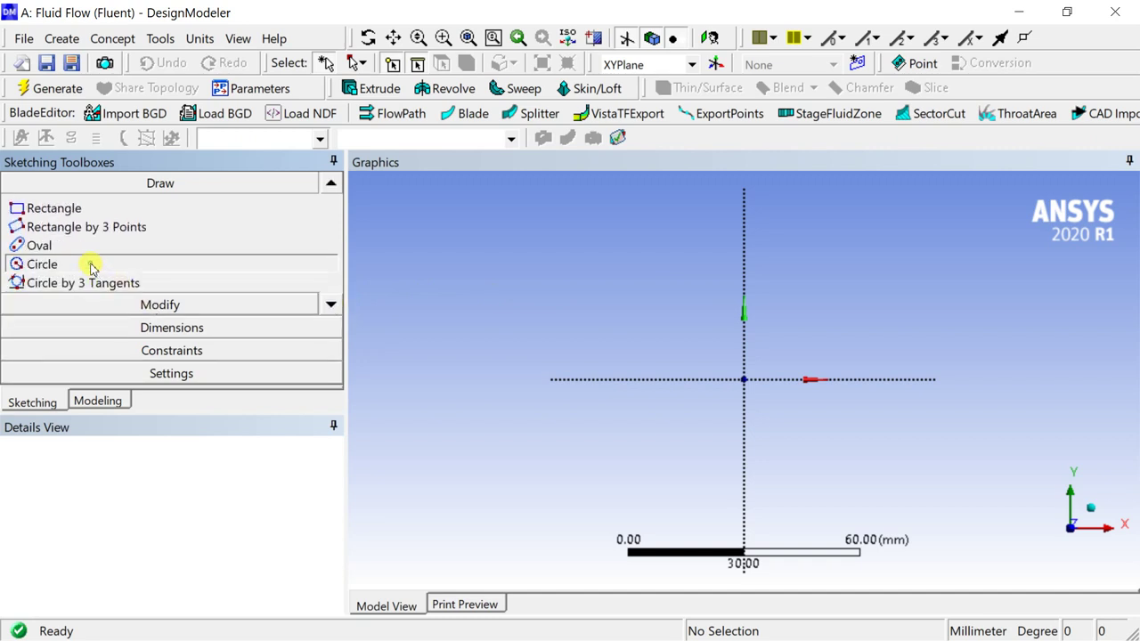
pyautogui.click(89, 264)
pyautogui.click(745, 380)
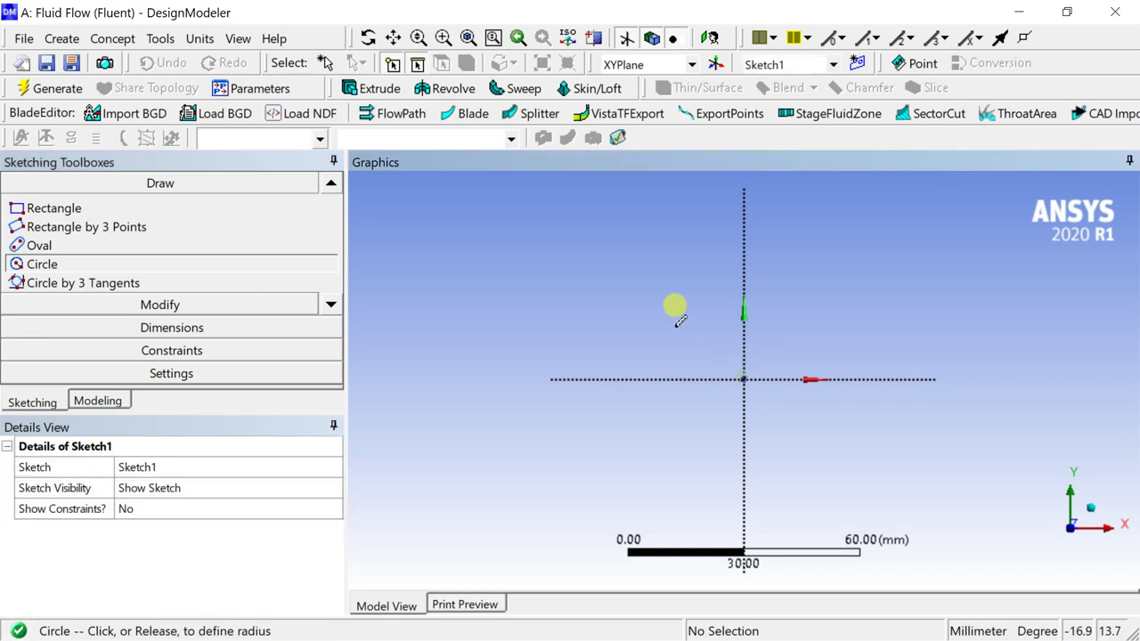
pyautogui.click(653, 311)
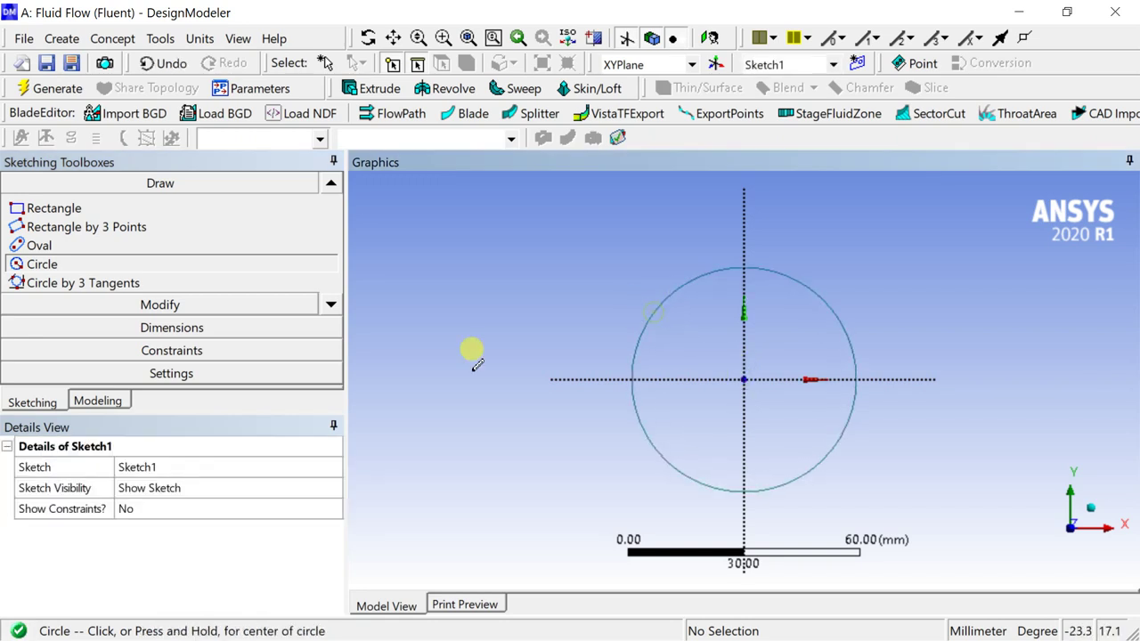
# Dimension the circle to a 100 mm diameter, switch to isometric view, and generate.
pyautogui.click(171, 327)
pyautogui.click(662, 314)
pyautogui.click(600, 284)
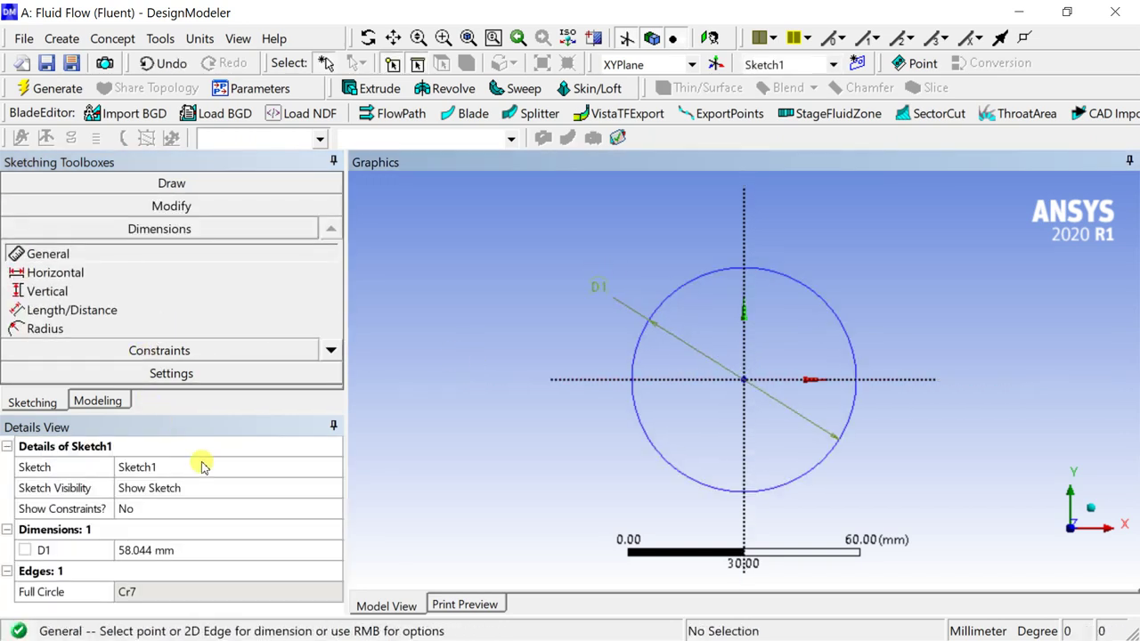
pyautogui.click(158, 548)
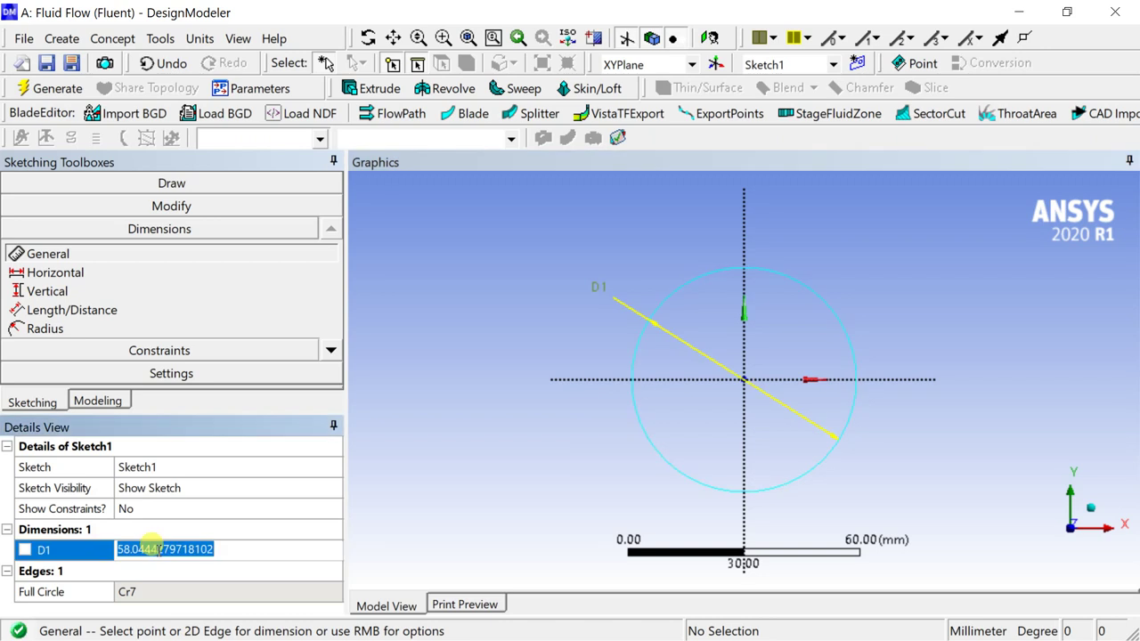
pyautogui.write('100')
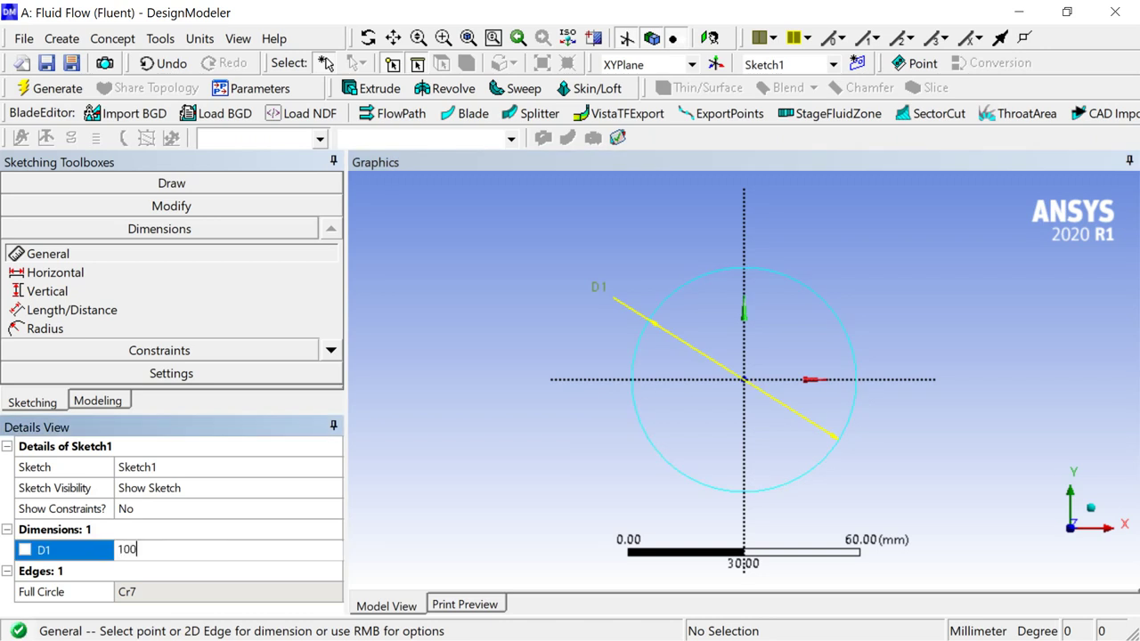
pyautogui.press('Return')
pyautogui.scroll(-4, 616, 344)
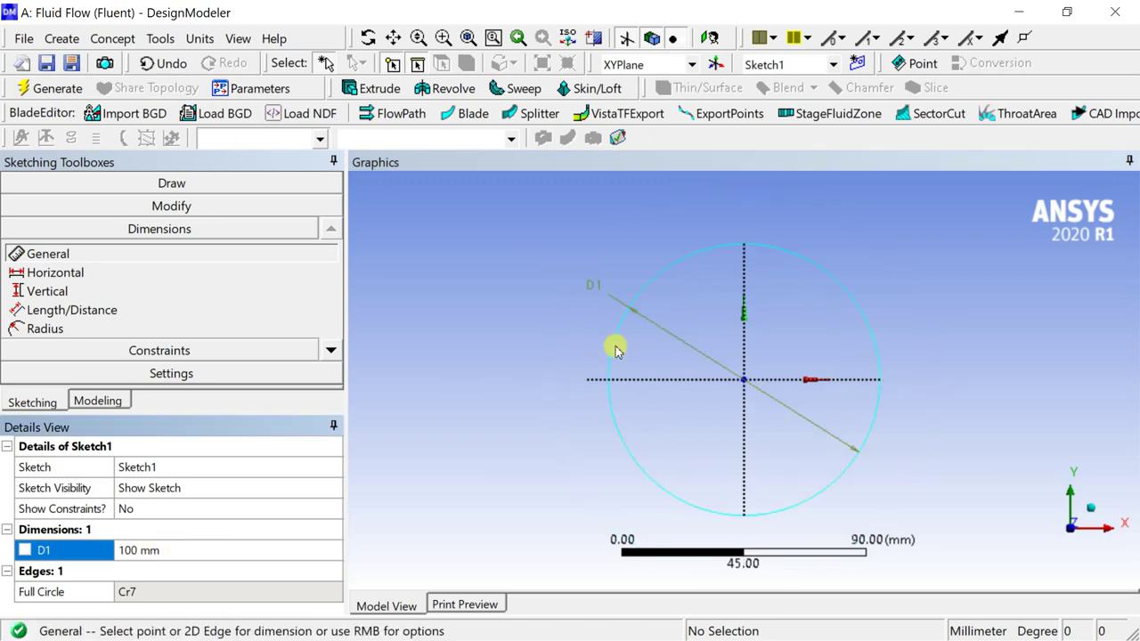
pyautogui.click(1092, 511)
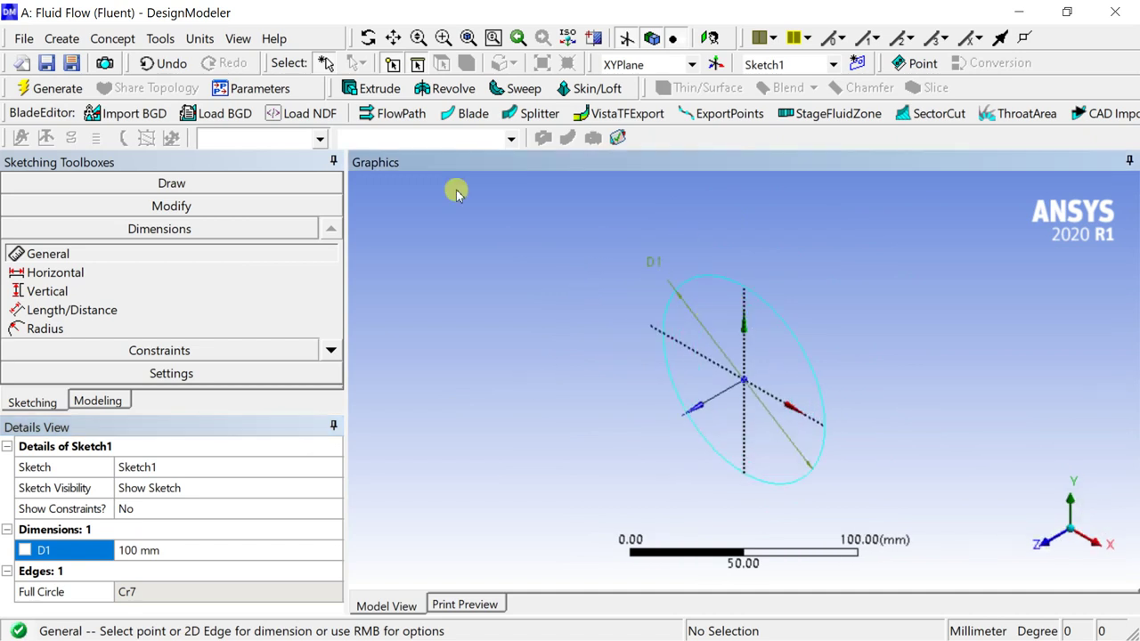
pyautogui.click(49, 87)
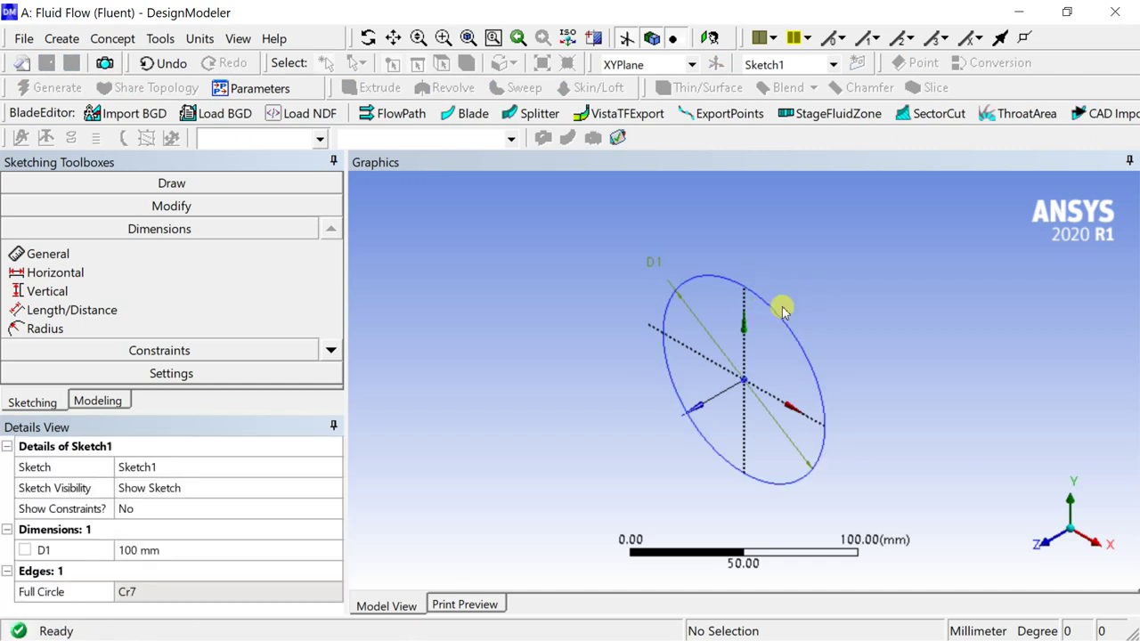
# Start an Extrude of Sketch1 using the Add Frozen operation.
pyautogui.click(371, 87)
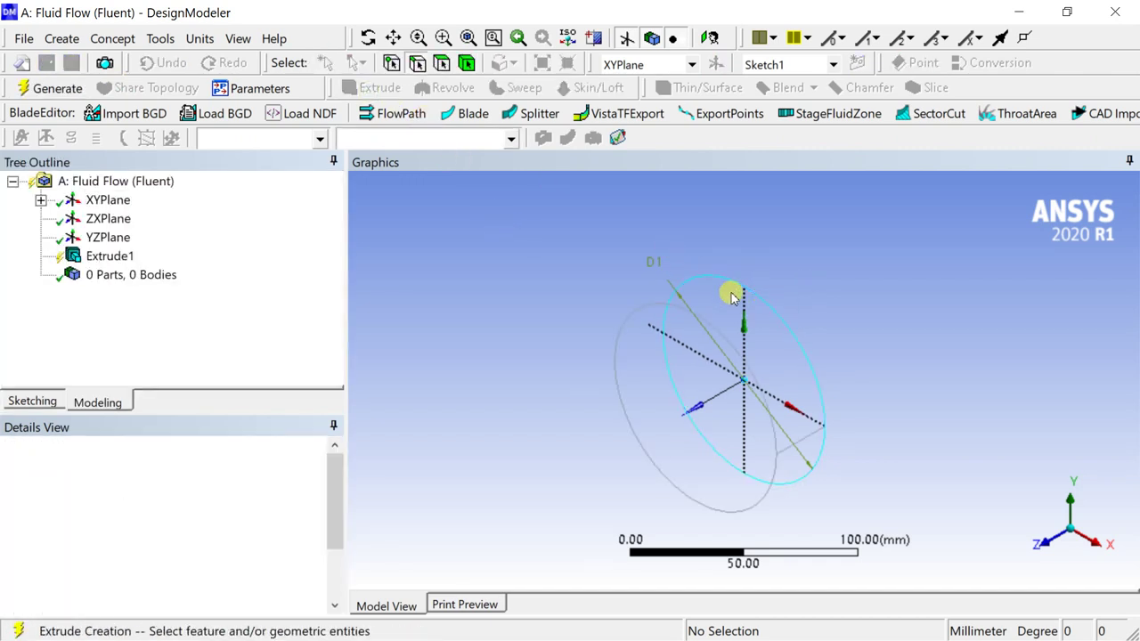
pyautogui.click(189, 490)
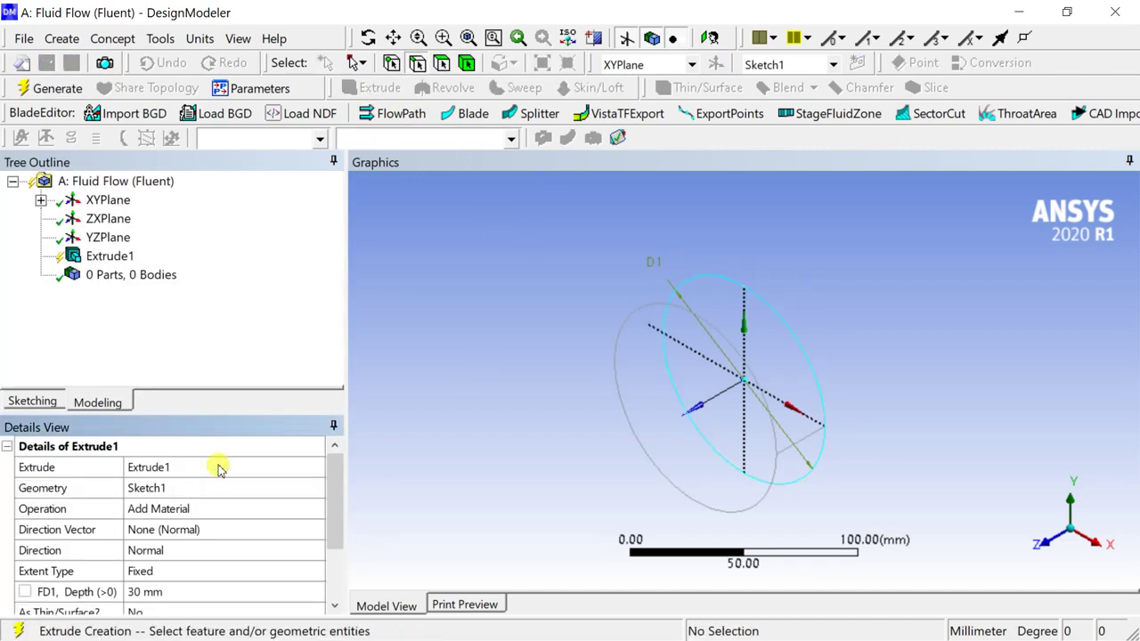
pyautogui.click(225, 505)
pyautogui.click(316, 509)
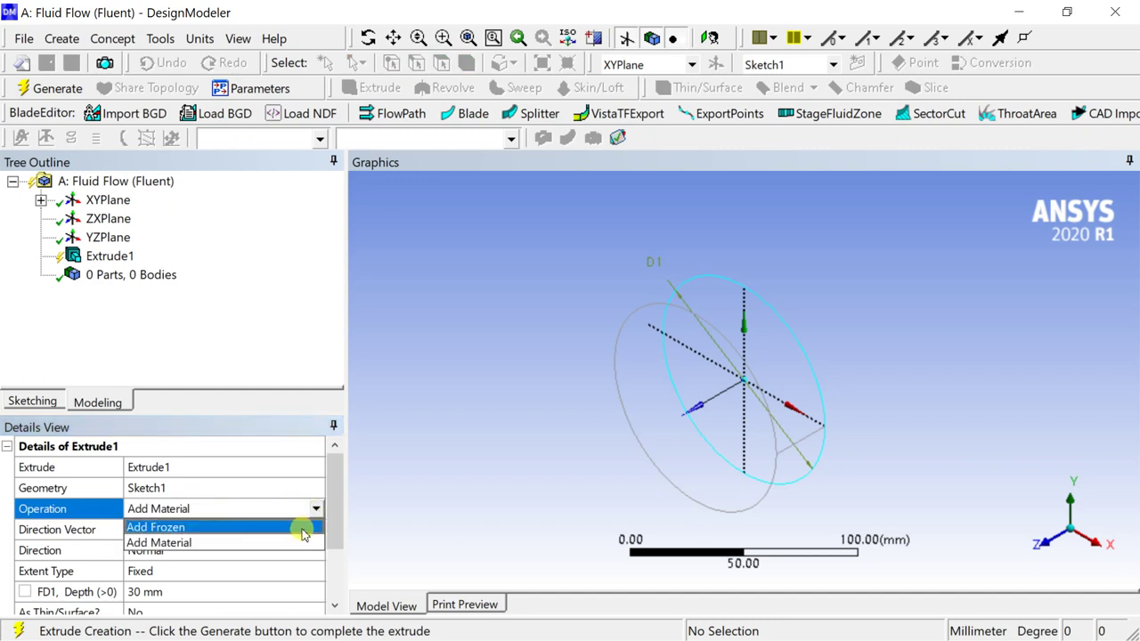
pyautogui.click(303, 527)
pyautogui.moveTo(335, 501); pyautogui.dragTo(332, 524)
pyautogui.scroll(-1, 332, 523)
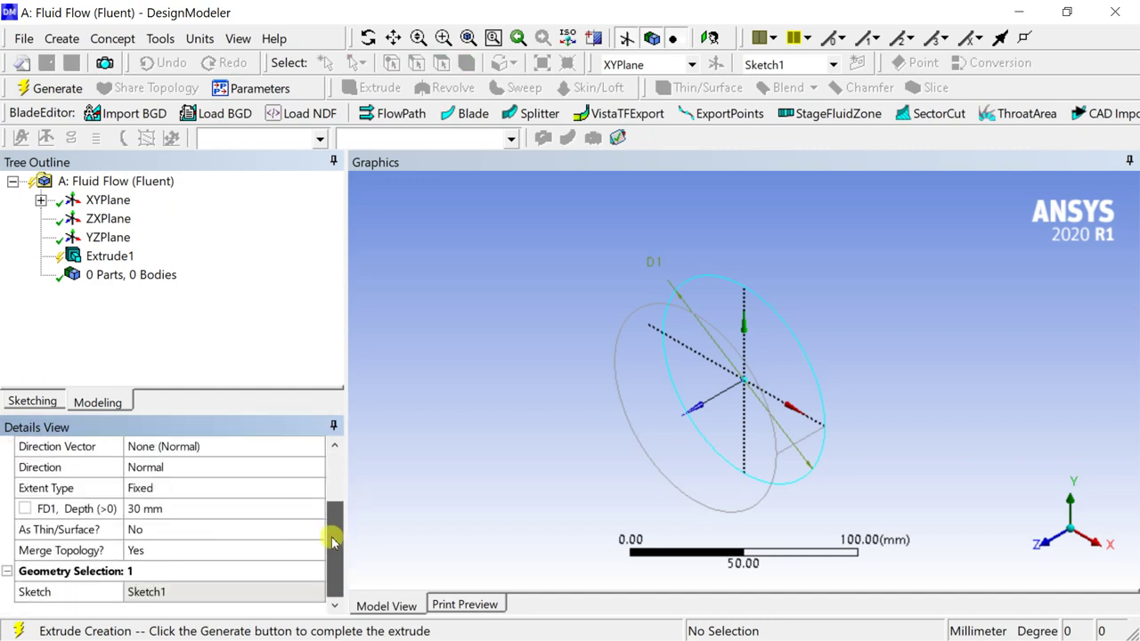
# Set the extrusion depth to 1000 mm and generate the cylinder.
pyautogui.click(207, 507)
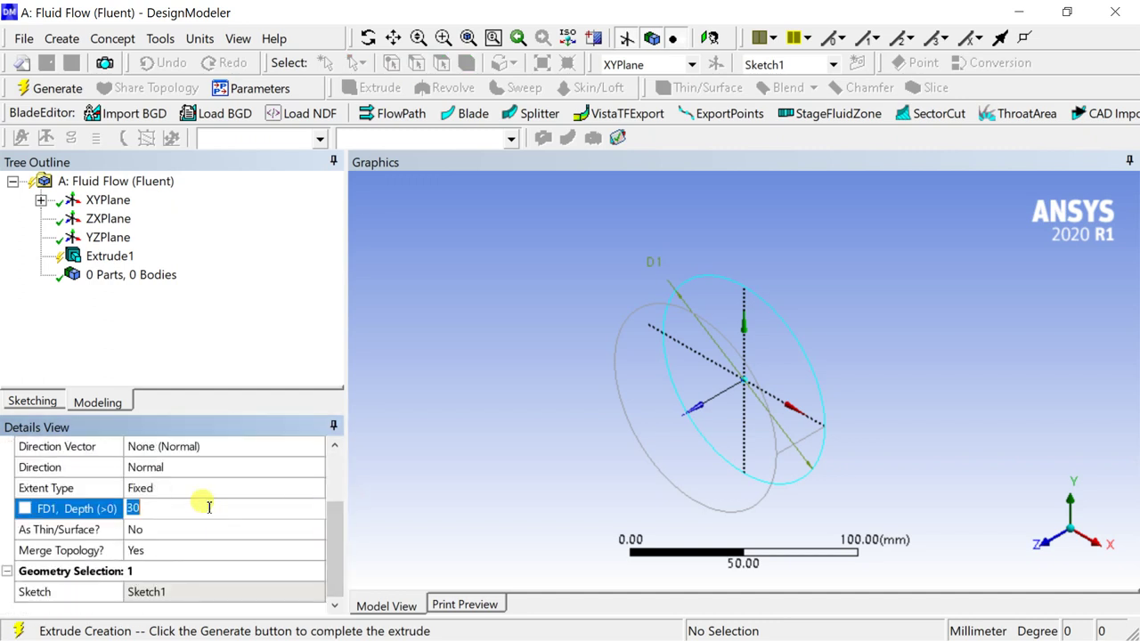
pyautogui.write('1000')
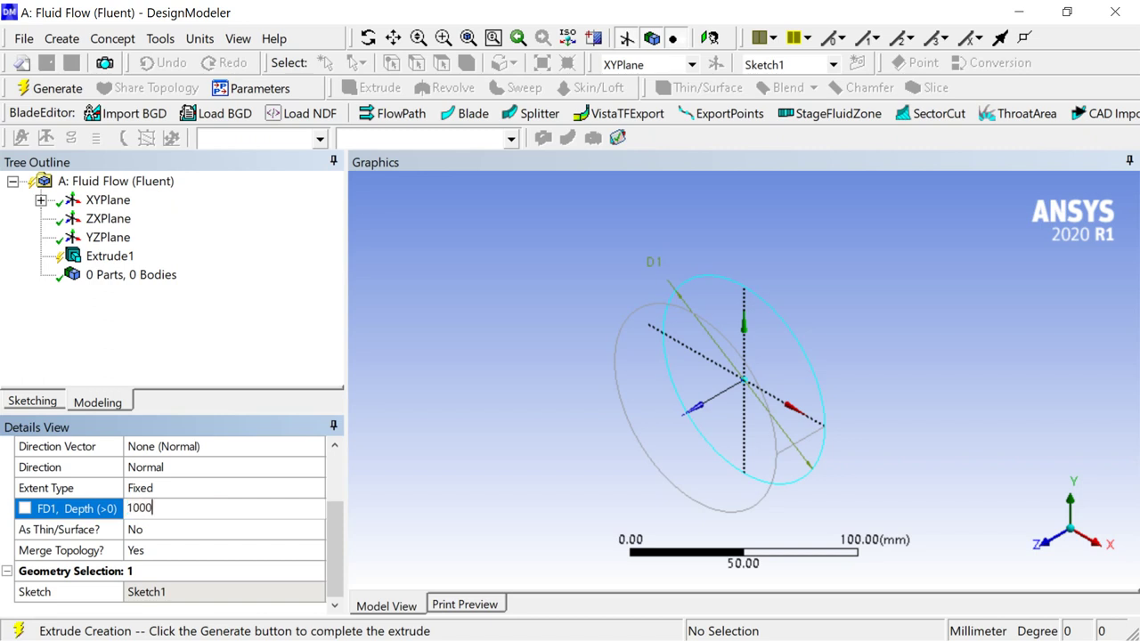
pyautogui.press('Return')
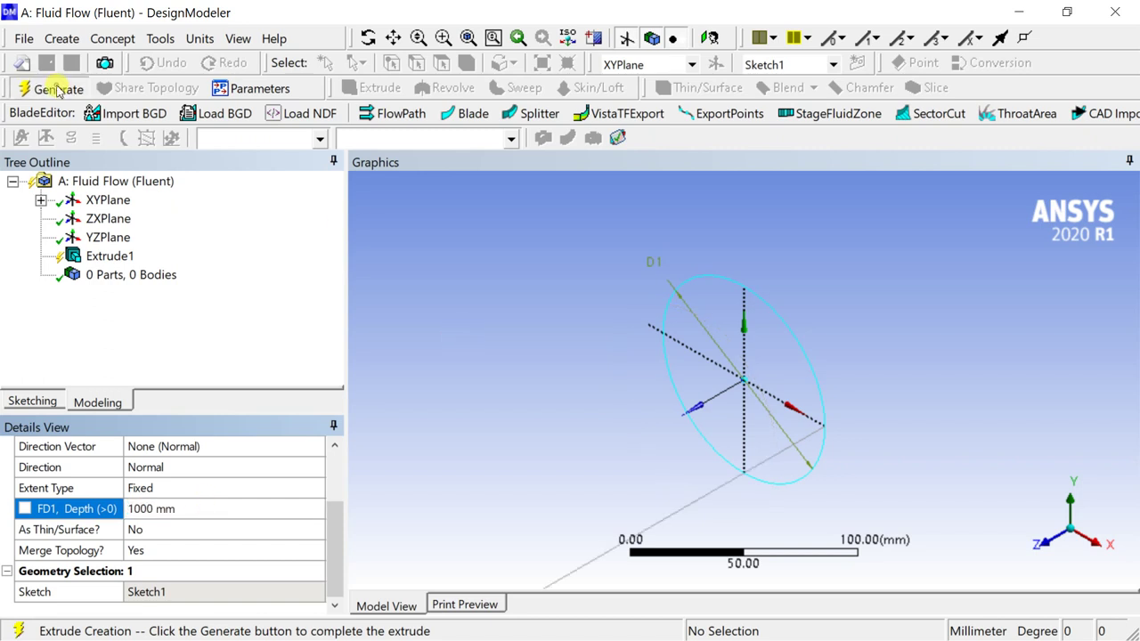
pyautogui.click(46, 88)
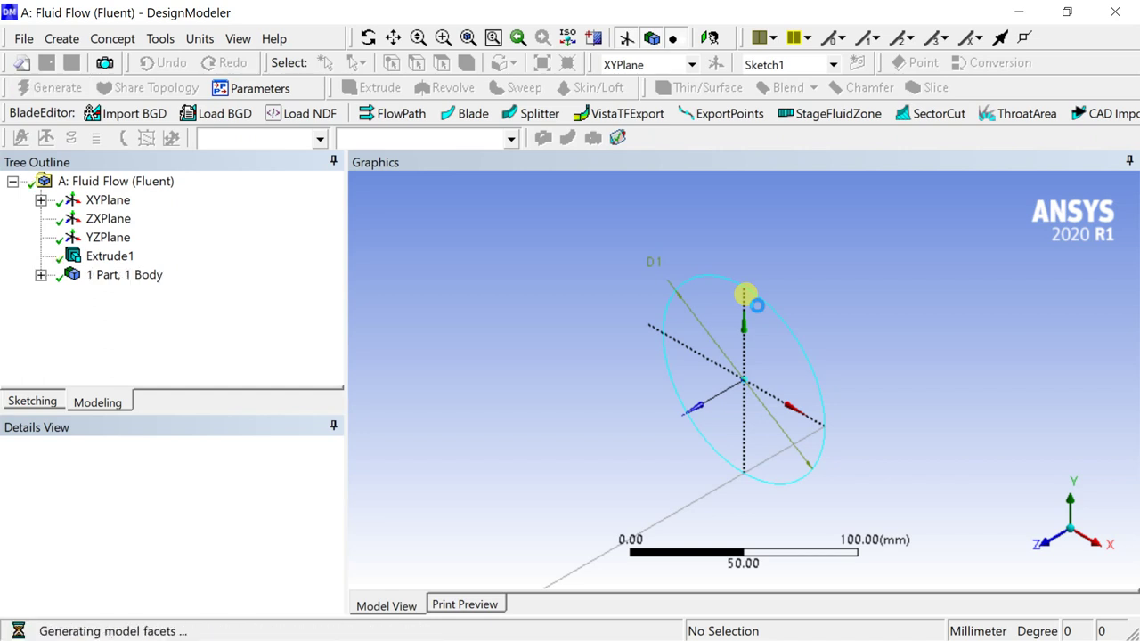
pyautogui.scroll(3, 755, 303)
pyautogui.scroll(-5, 763, 318)
pyautogui.scroll(-3, 764, 356)
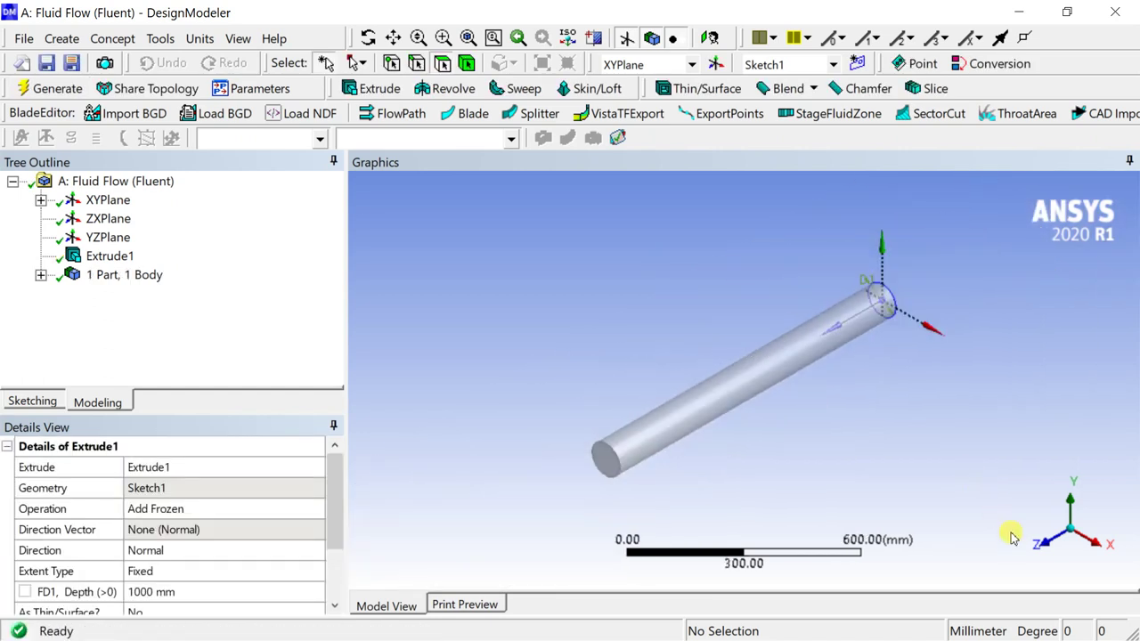
# View the new cylinder end-on along its axis and in isometric.
pyautogui.click(1051, 549)
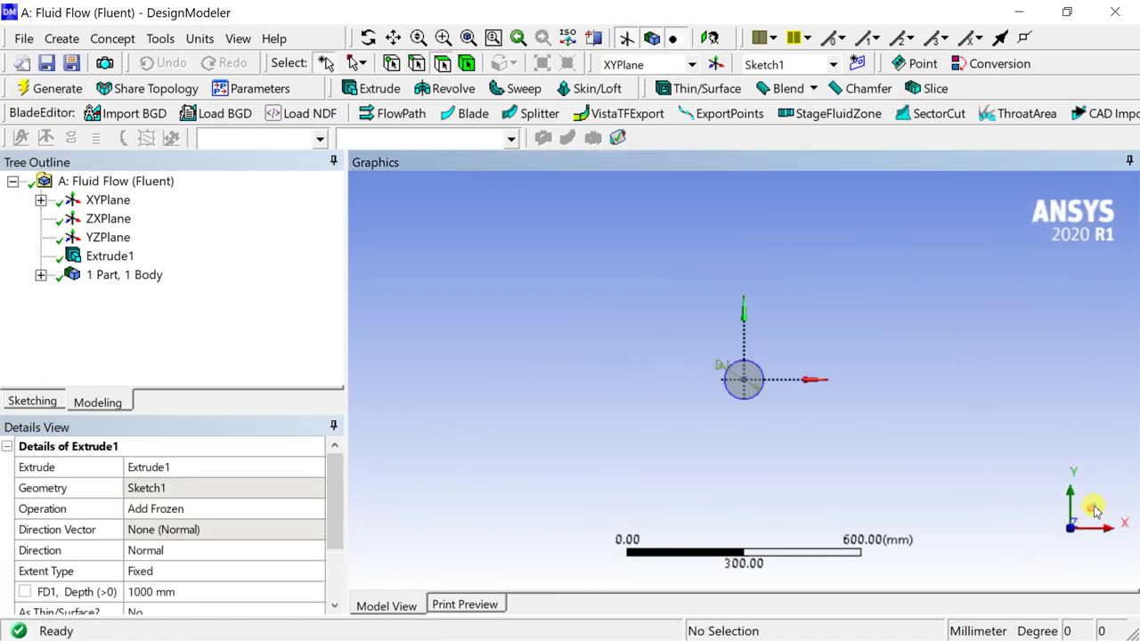
pyautogui.click(1093, 508)
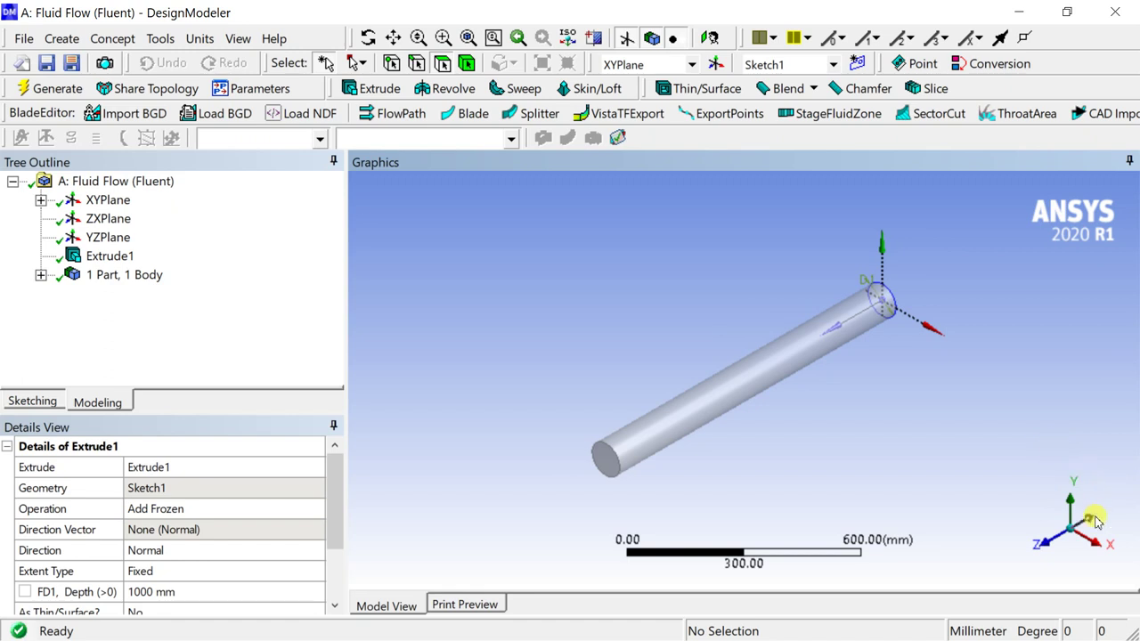
pyautogui.click(1096, 521)
pyautogui.scroll(5, 955, 412)
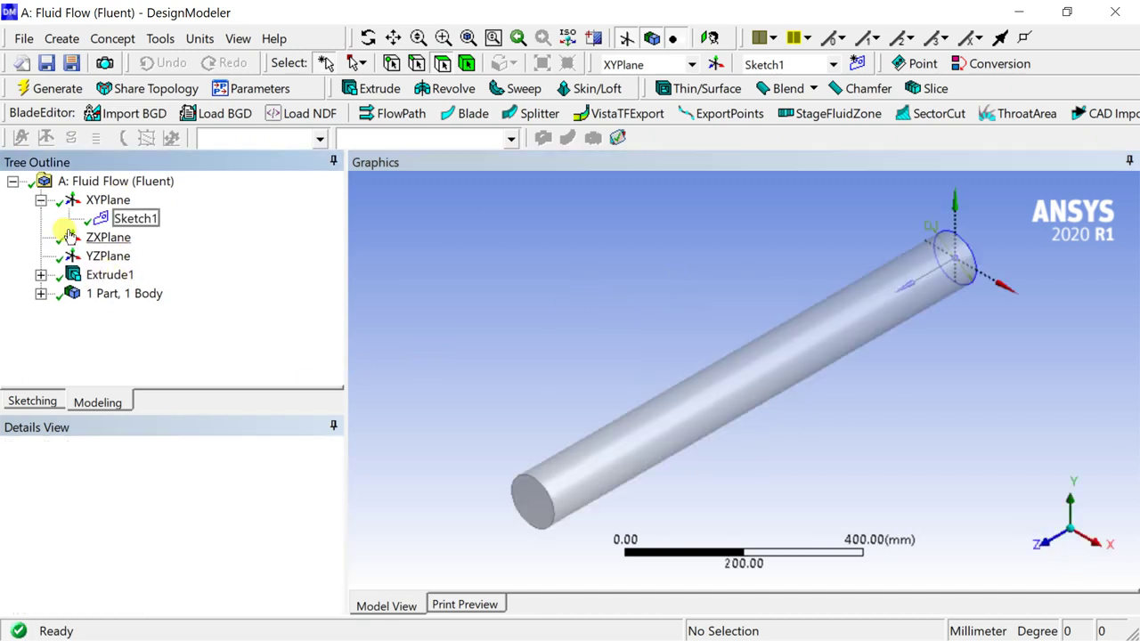
# Create Sketch2 on the XYPlane, look at it head-on, and enter sketching mode.
pyautogui.click(107, 202)
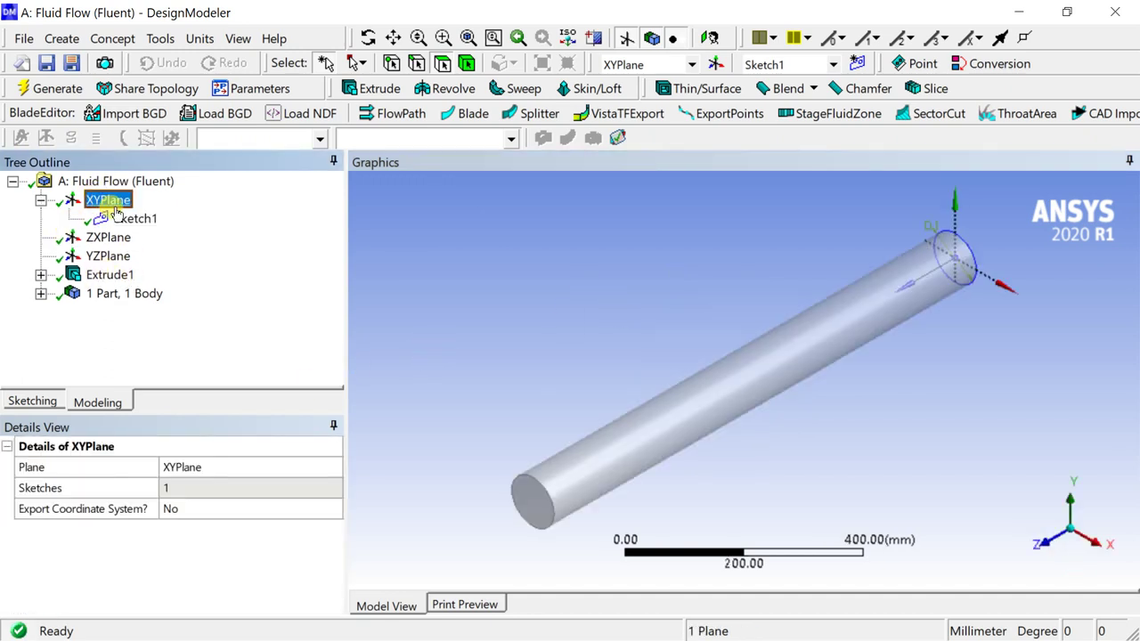
pyautogui.click(857, 61)
pyautogui.click(135, 237)
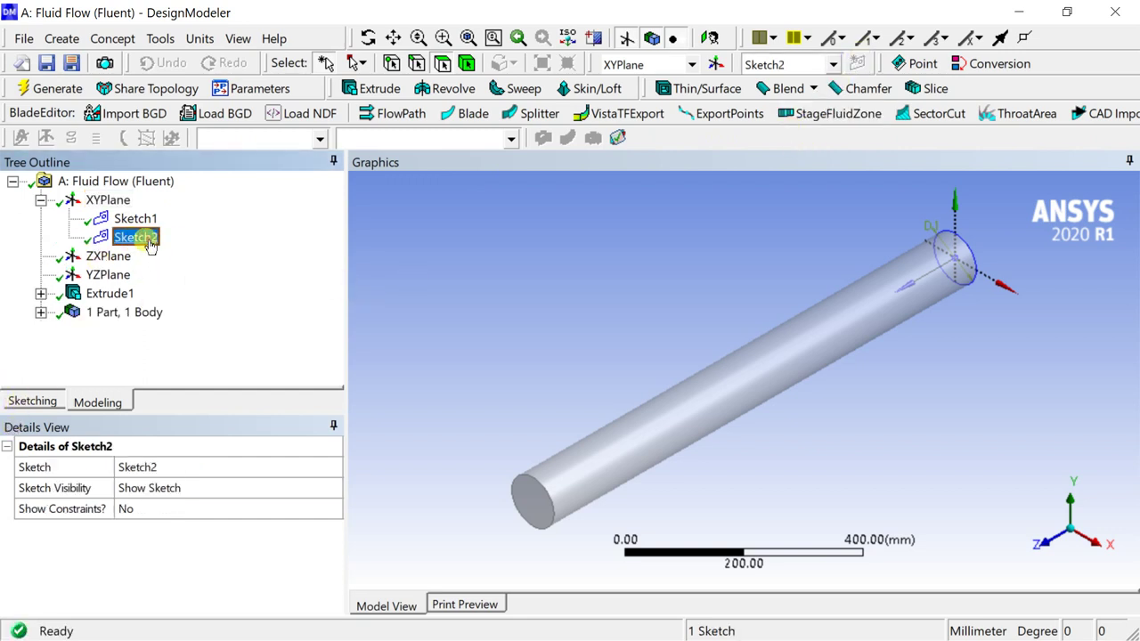
pyautogui.rightClick(148, 241)
pyautogui.click(180, 296)
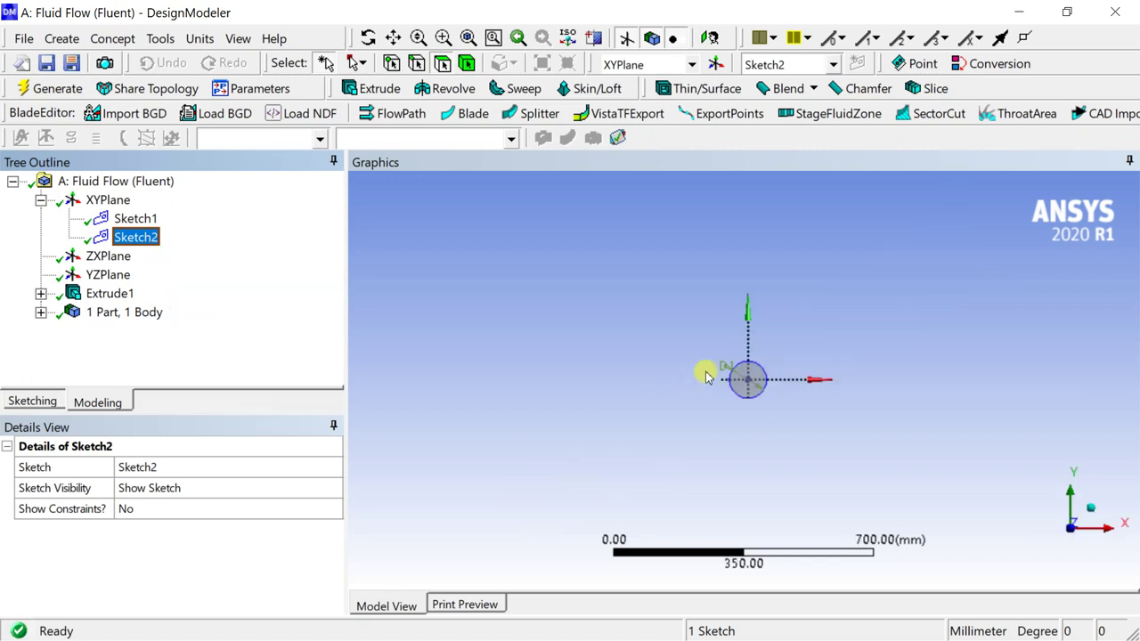
pyautogui.scroll(-2, 789, 379)
pyautogui.scroll(3, 796, 385)
pyautogui.scroll(5, 789, 382)
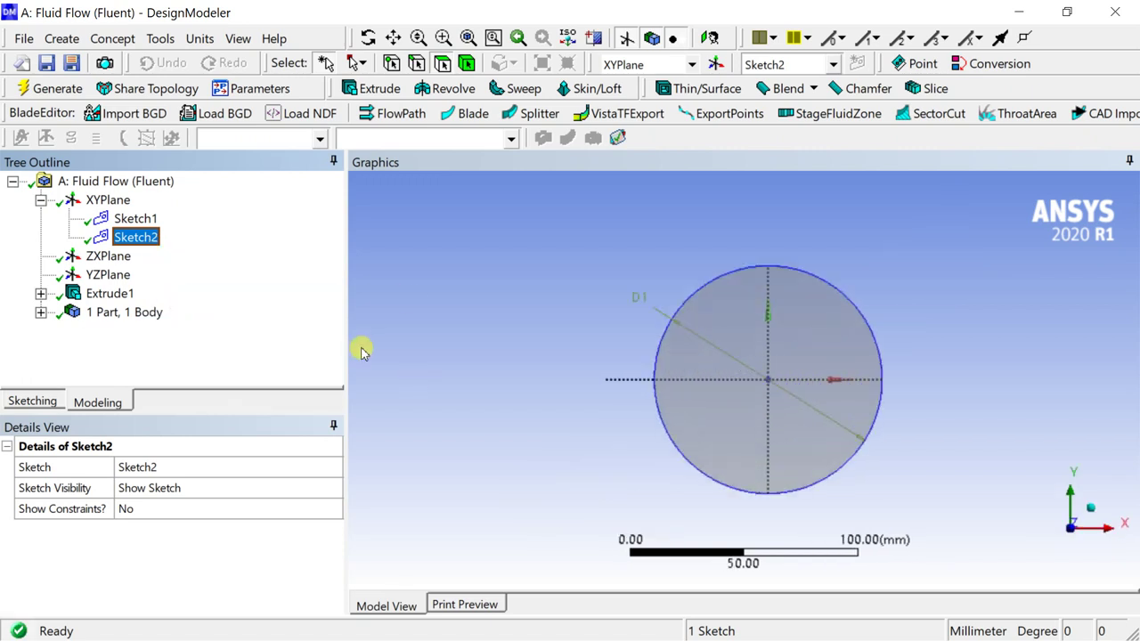
pyautogui.click(36, 401)
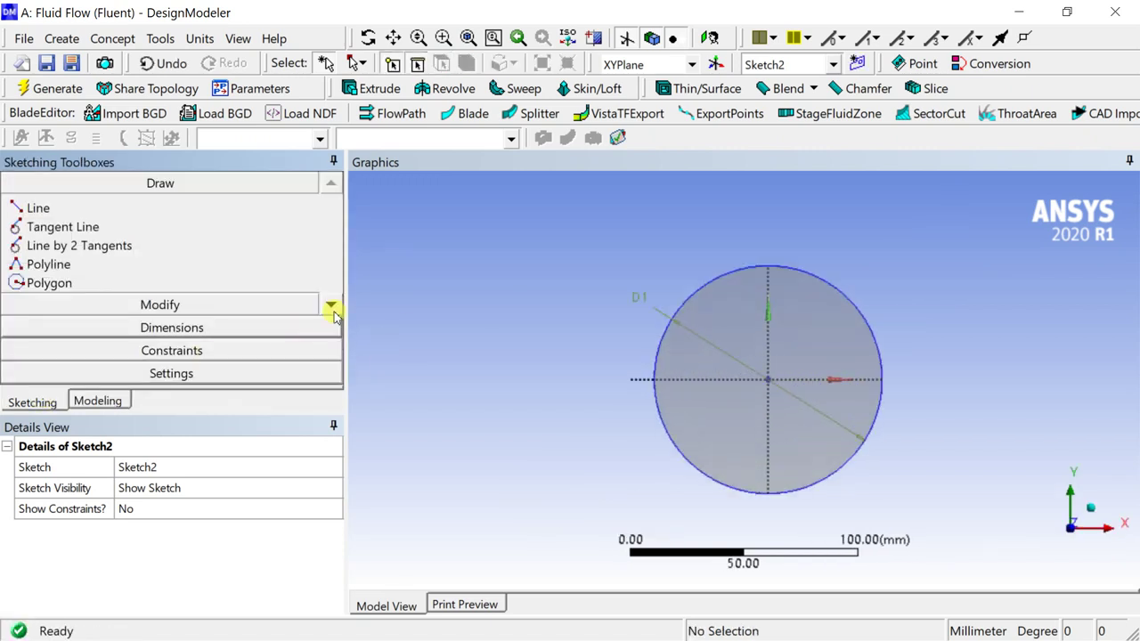
# Draw a circle centred at the origin inside the pipe outline.
pyautogui.click(333, 306)
pyautogui.click(331, 305)
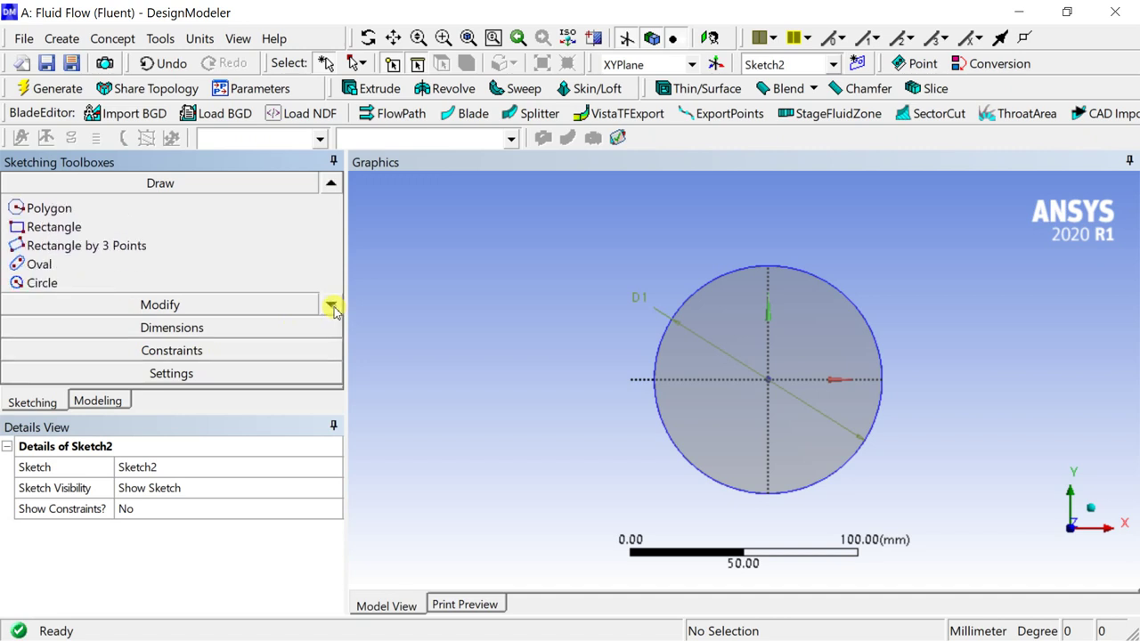
pyautogui.click(104, 265)
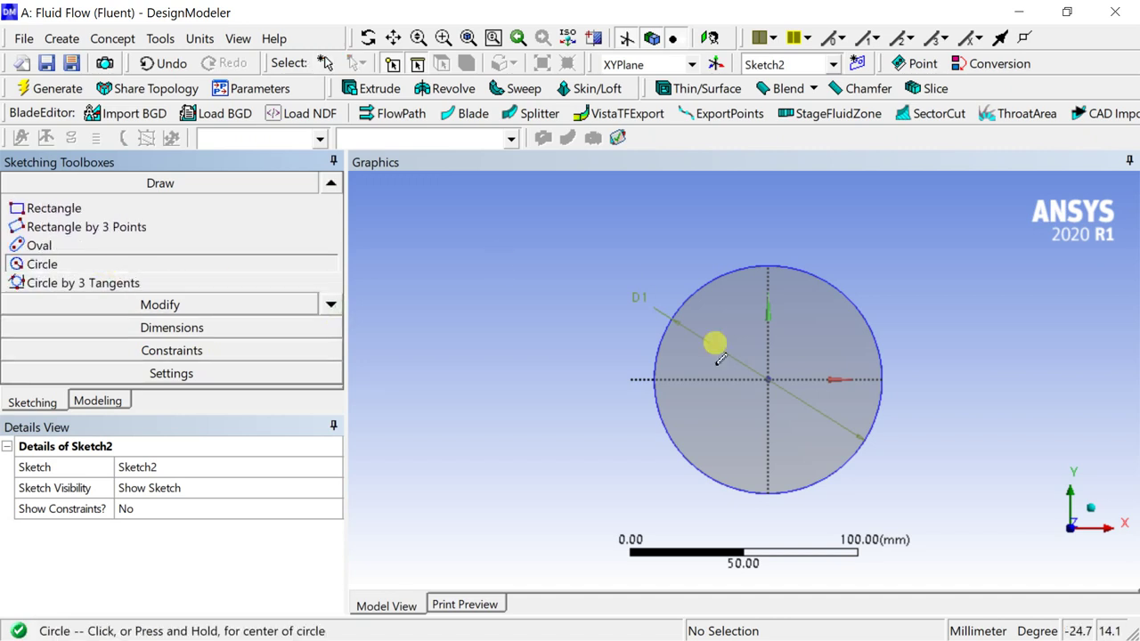
pyautogui.click(768, 379)
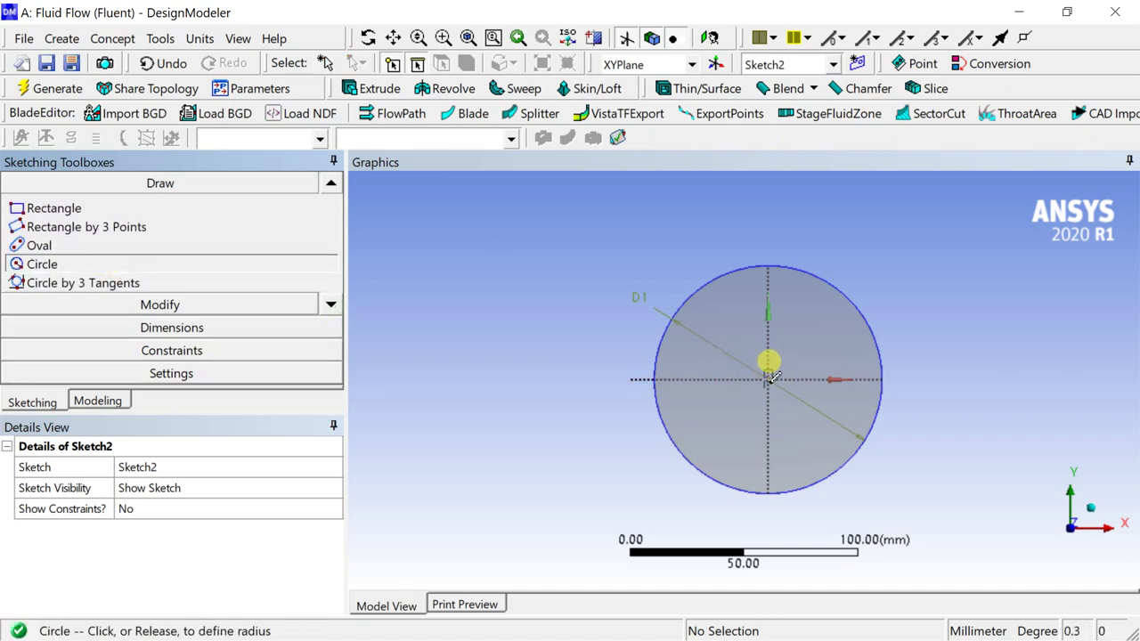
pyautogui.click(739, 307)
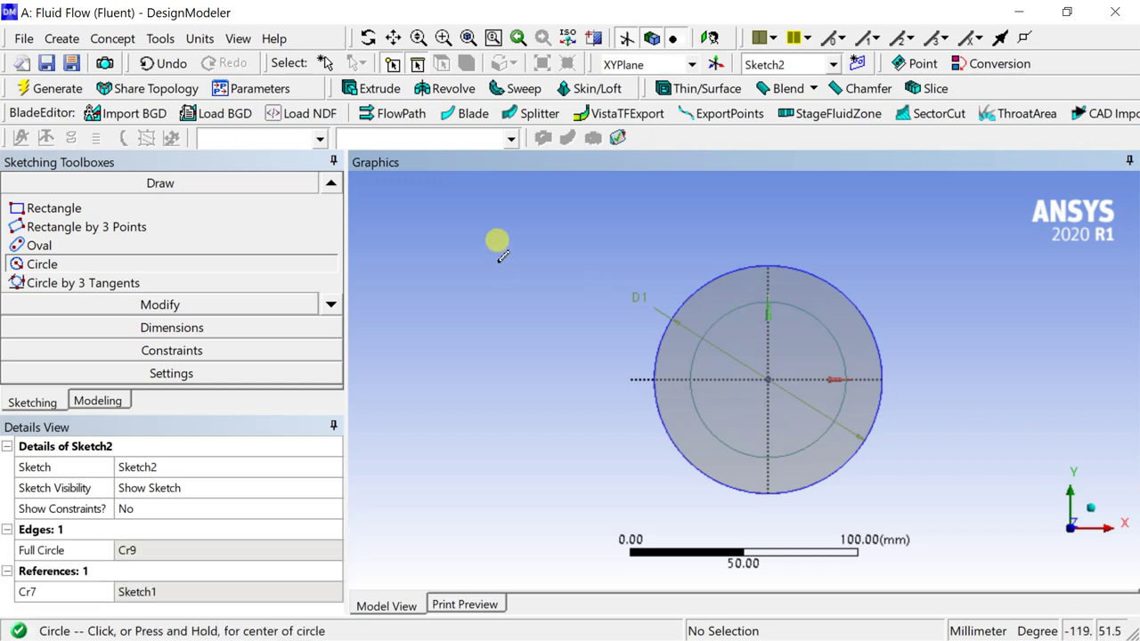
# Dimension the inner circle's diameter D3 to 80 mm and return to isometric view.
pyautogui.click(160, 327)
pyautogui.click(698, 376)
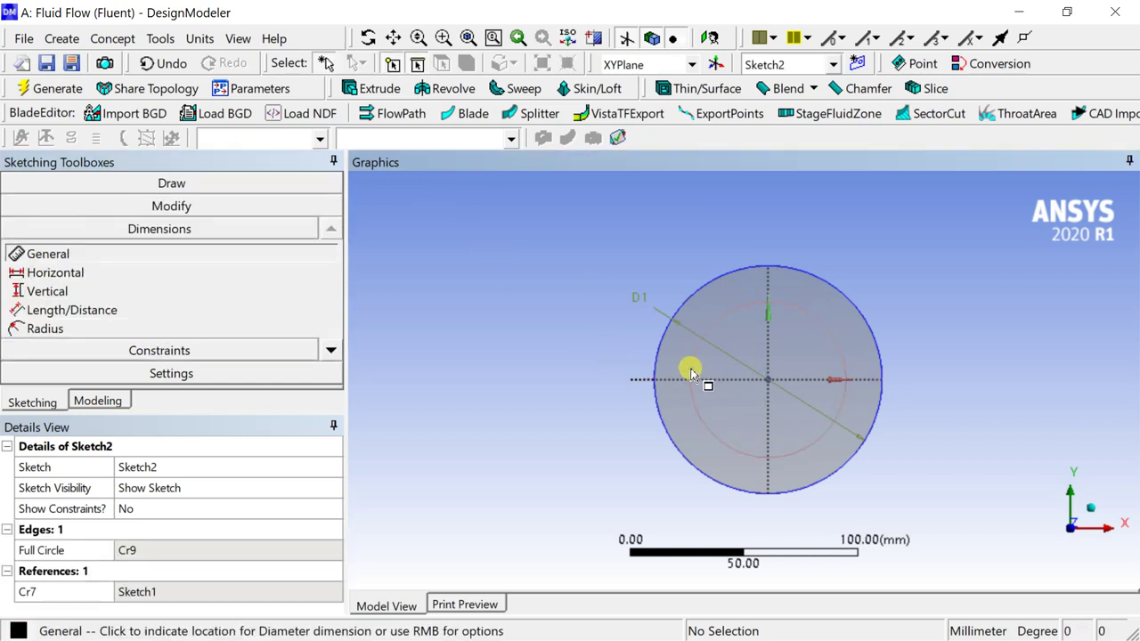
pyautogui.click(582, 335)
pyautogui.click(184, 544)
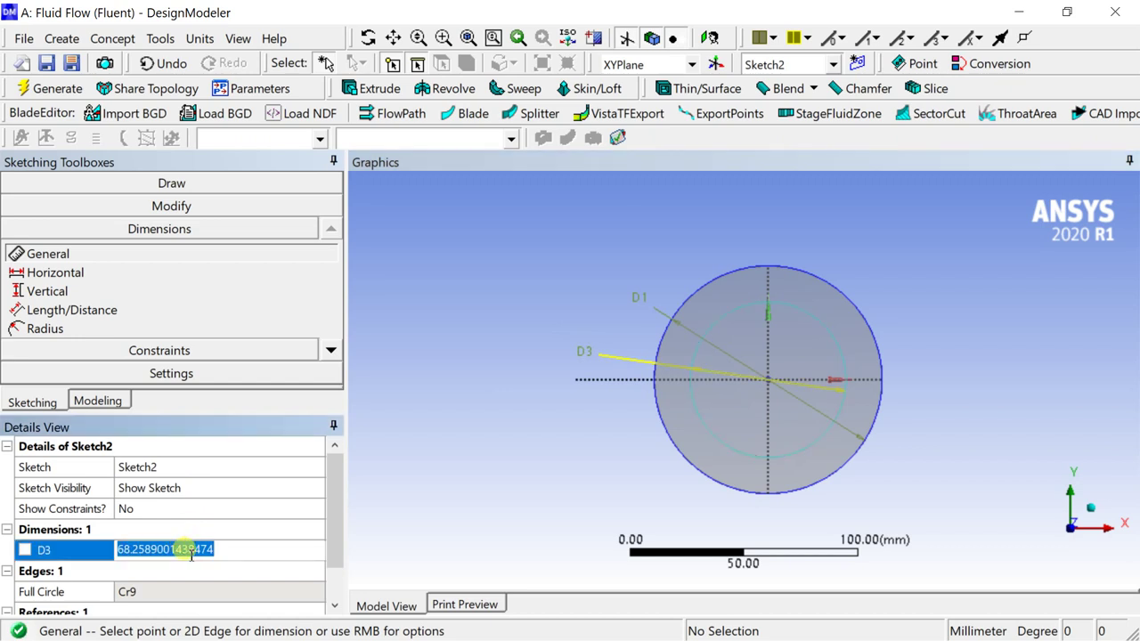
pyautogui.write('80')
pyautogui.press('Return')
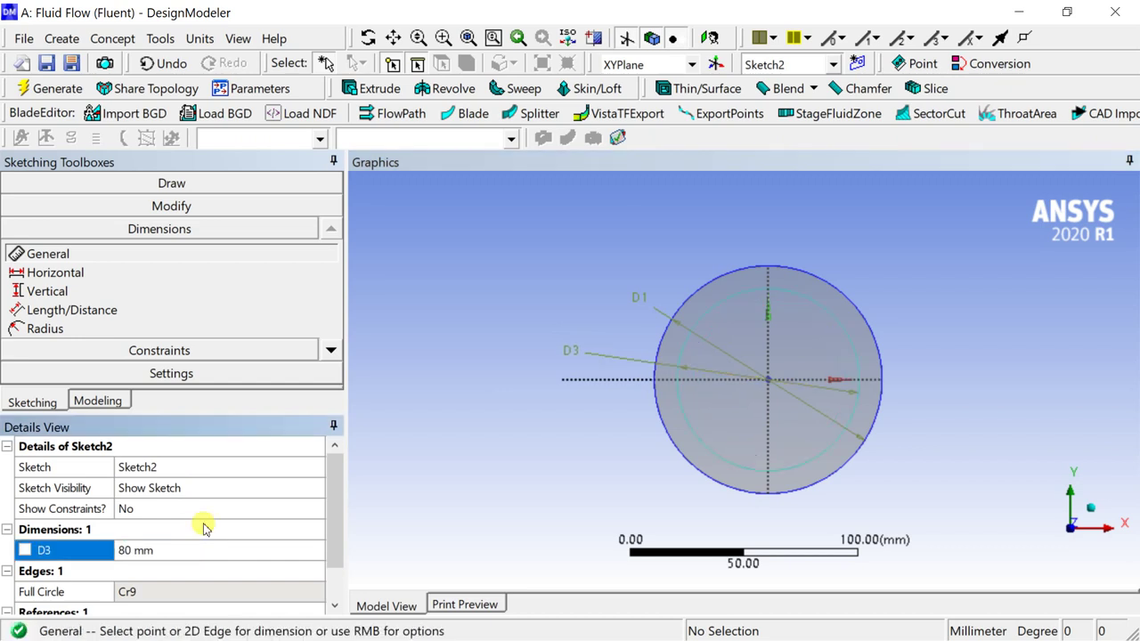
pyautogui.click(70, 88)
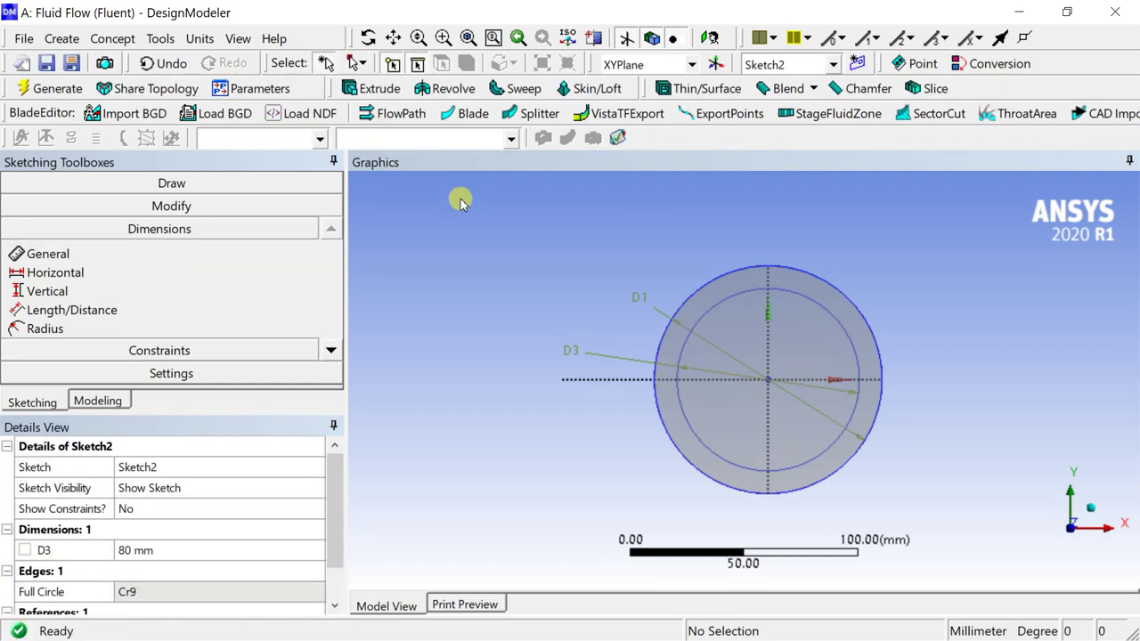
pyautogui.click(1094, 508)
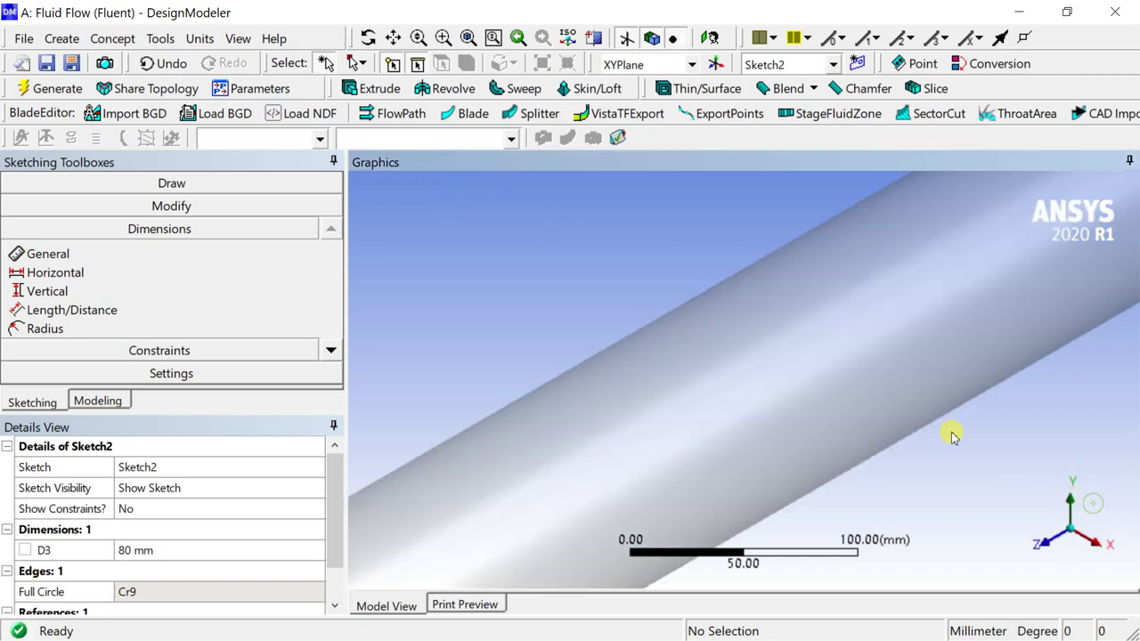
pyautogui.scroll(2, 960, 278)
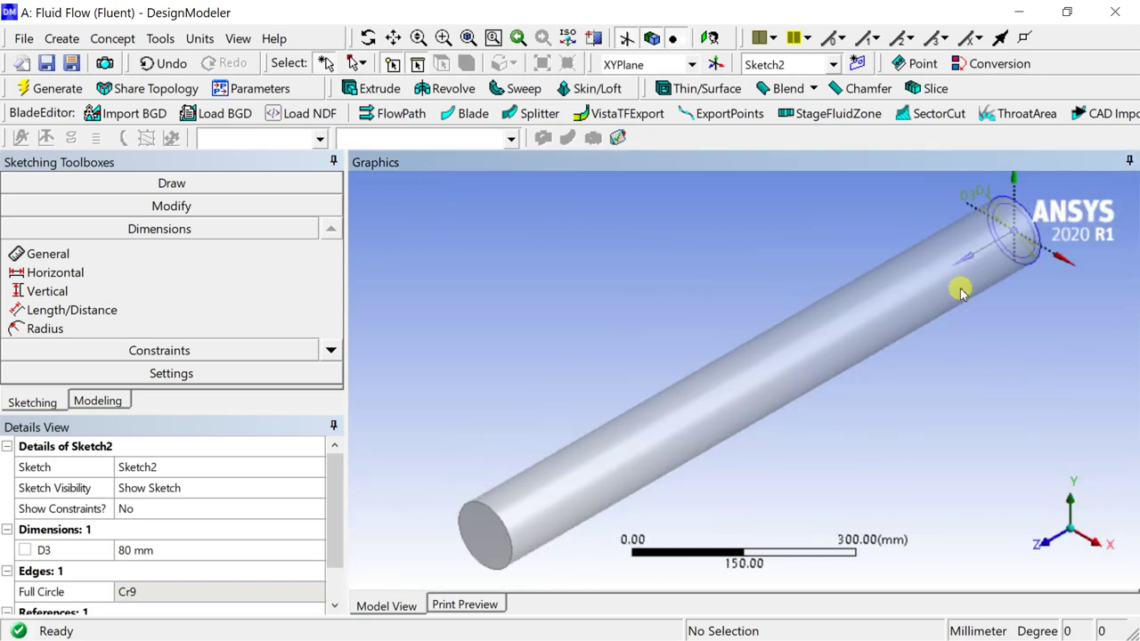
pyautogui.scroll(-1, 950, 336)
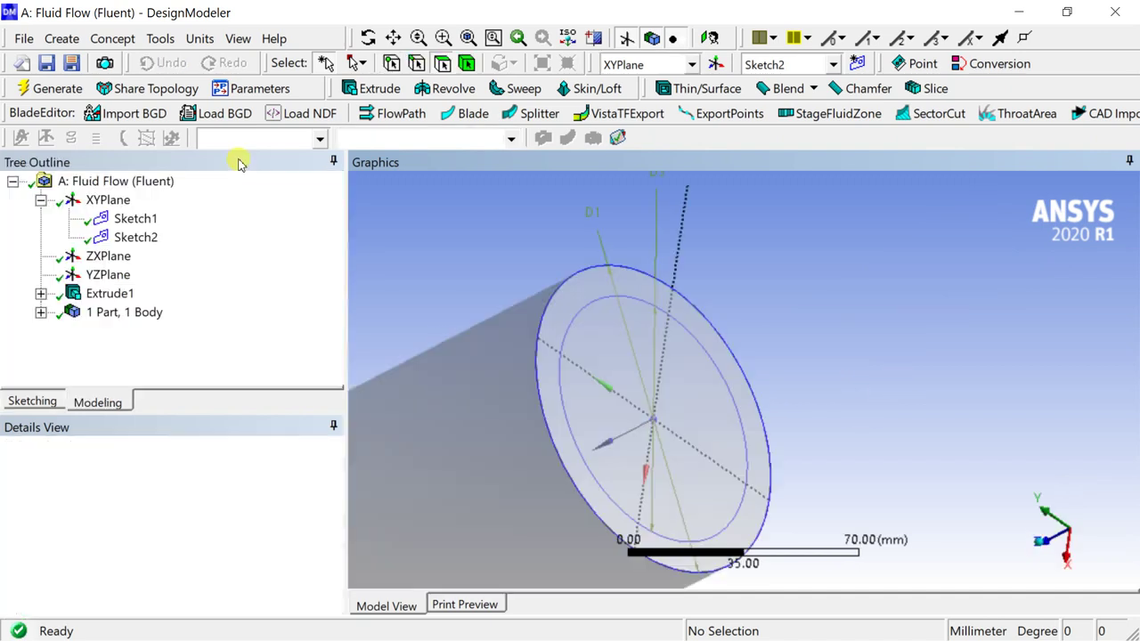
# Generate Line1 from Sketch2 with Concept > Lines From Sketches.
pyautogui.click(67, 39)
pyautogui.moveTo(113, 40)
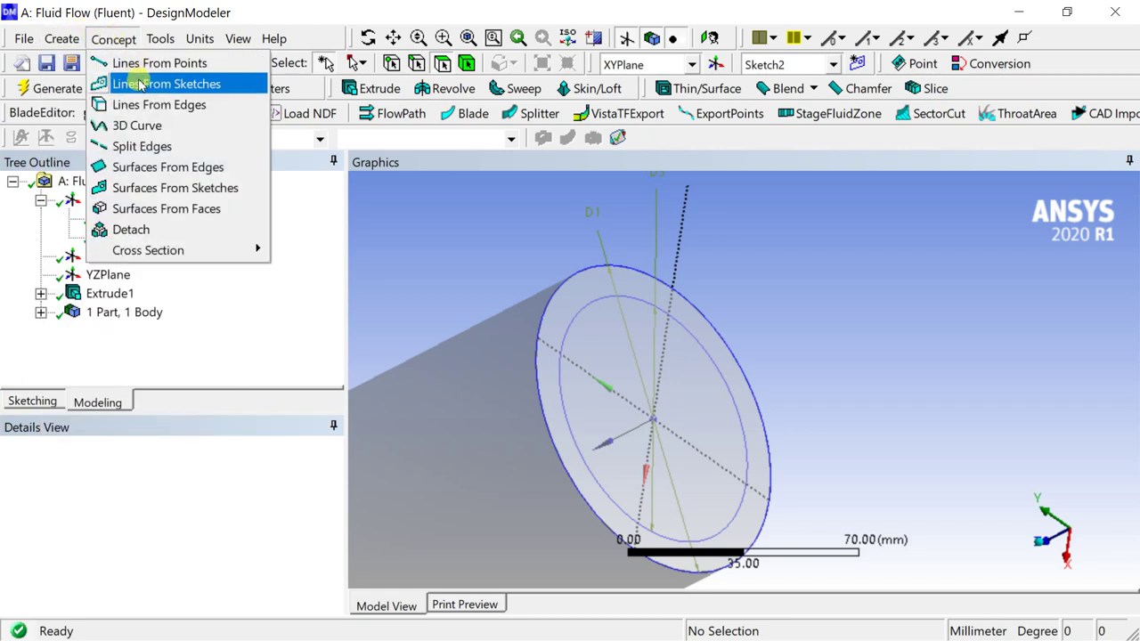
pyautogui.click(135, 84)
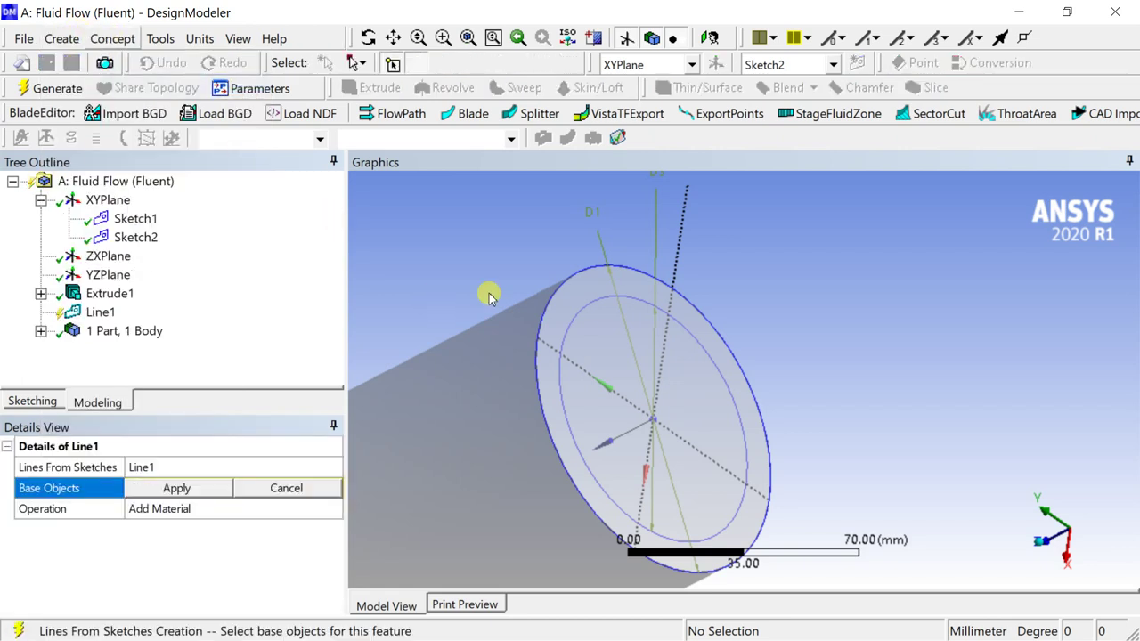
pyautogui.click(575, 326)
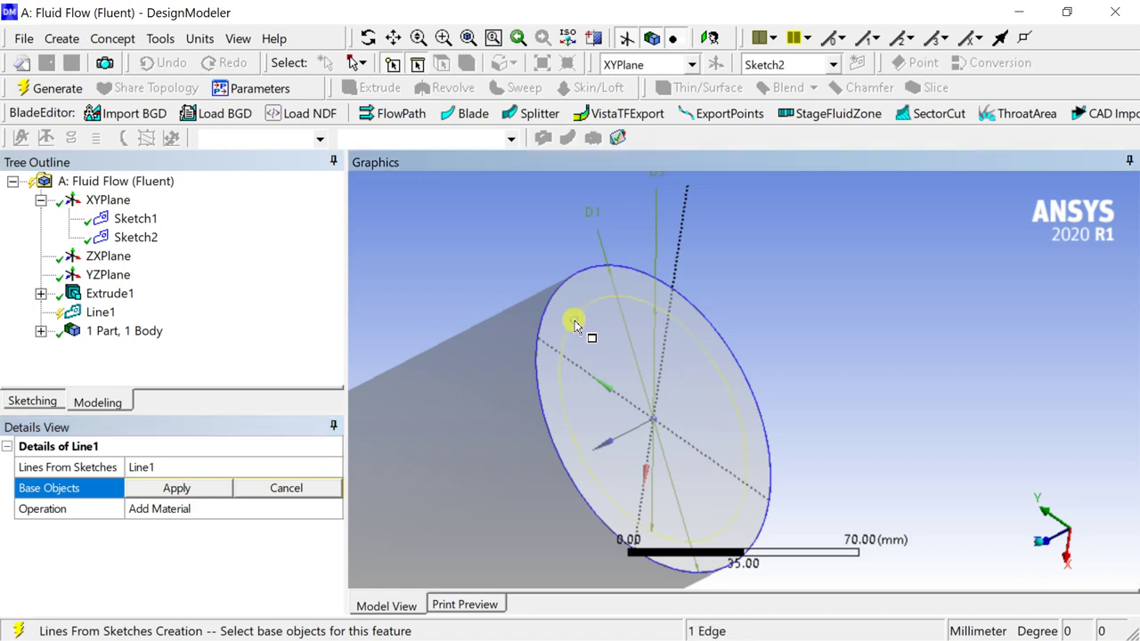
pyautogui.click(204, 495)
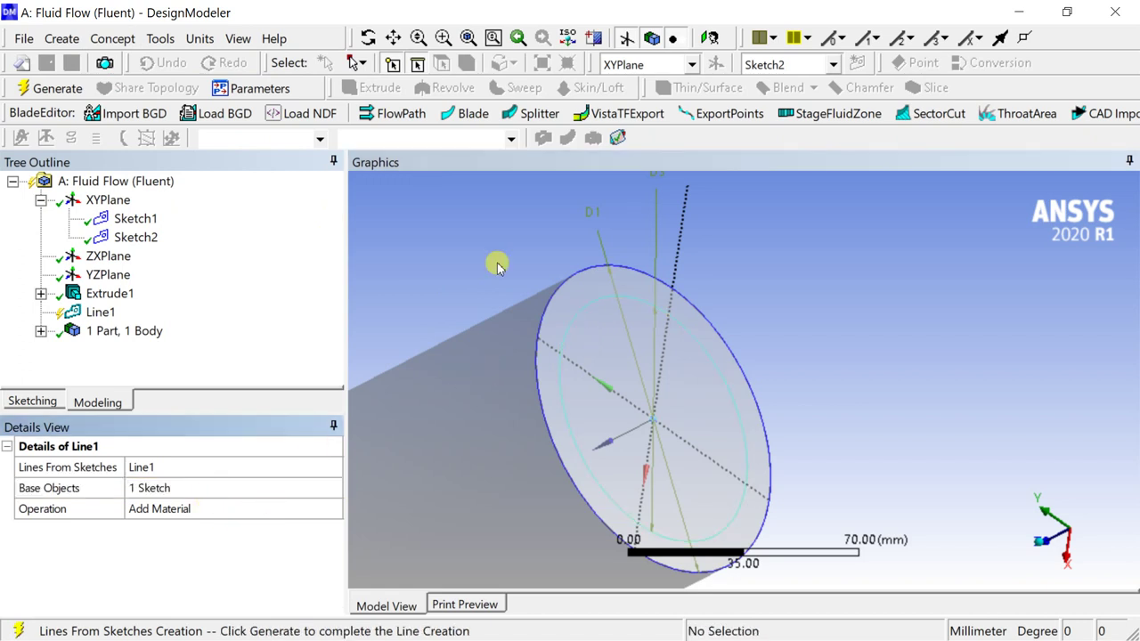
pyautogui.click(55, 89)
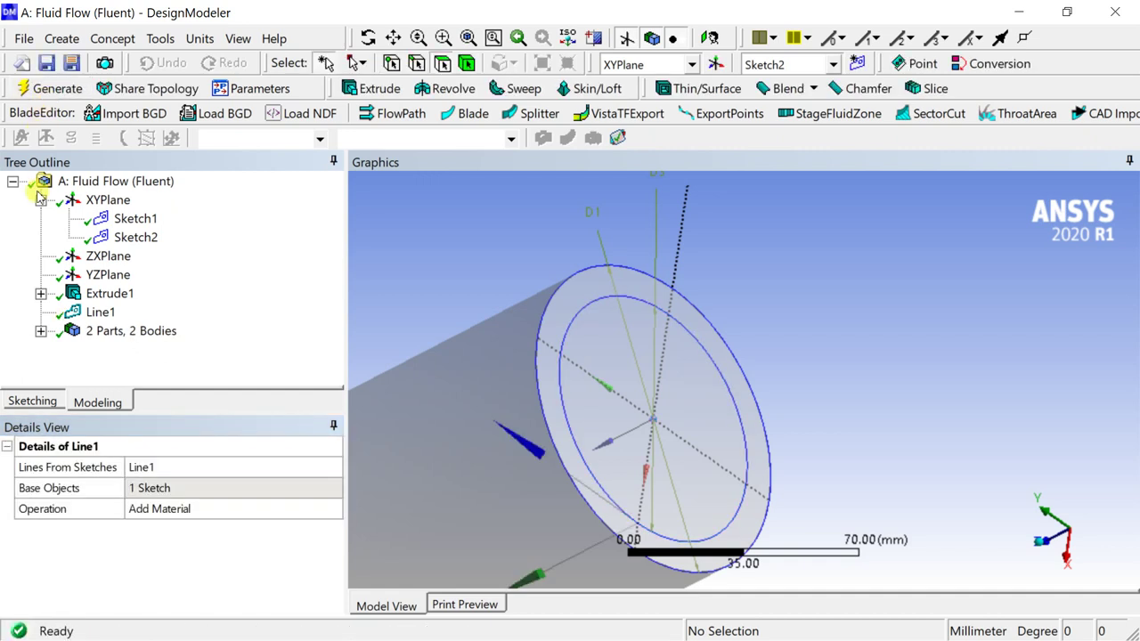
# Expand 2 Parts, 2 Bodies and inspect the Solid and the Line Body.
pyautogui.click(40, 331)
pyautogui.click(127, 350)
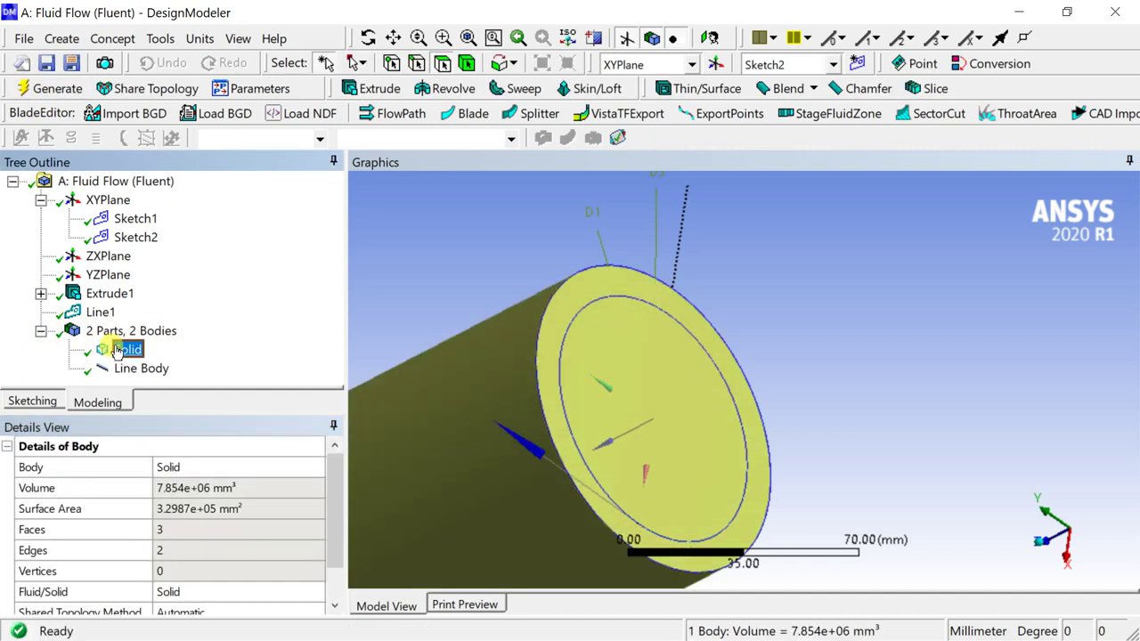
pyautogui.click(129, 368)
pyautogui.click(448, 238)
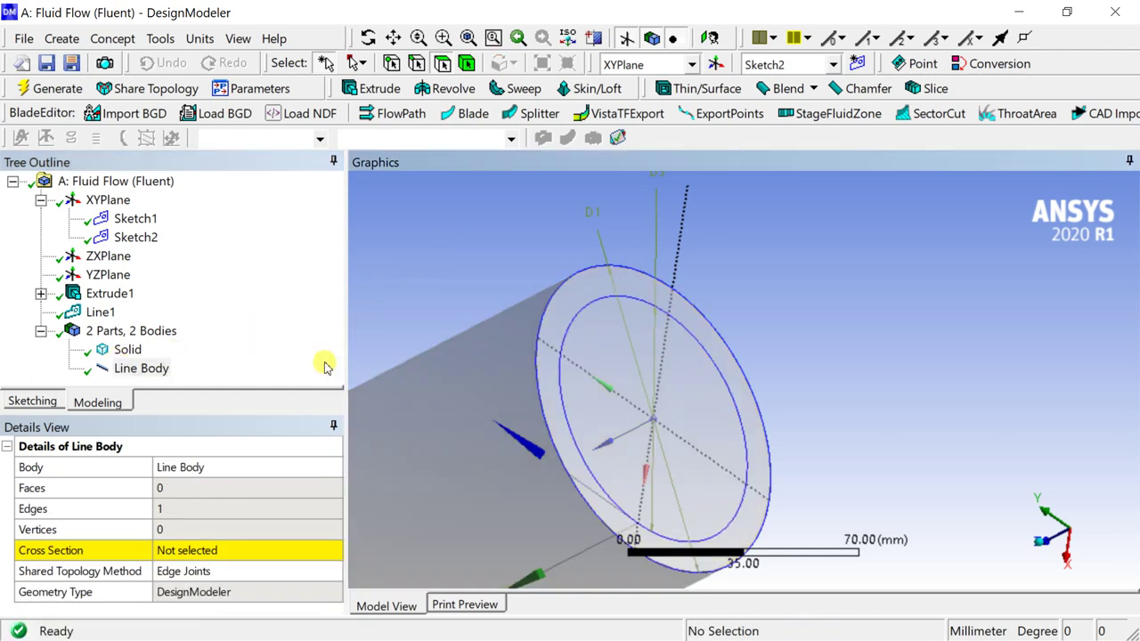
pyautogui.scroll(-1, 395, 264)
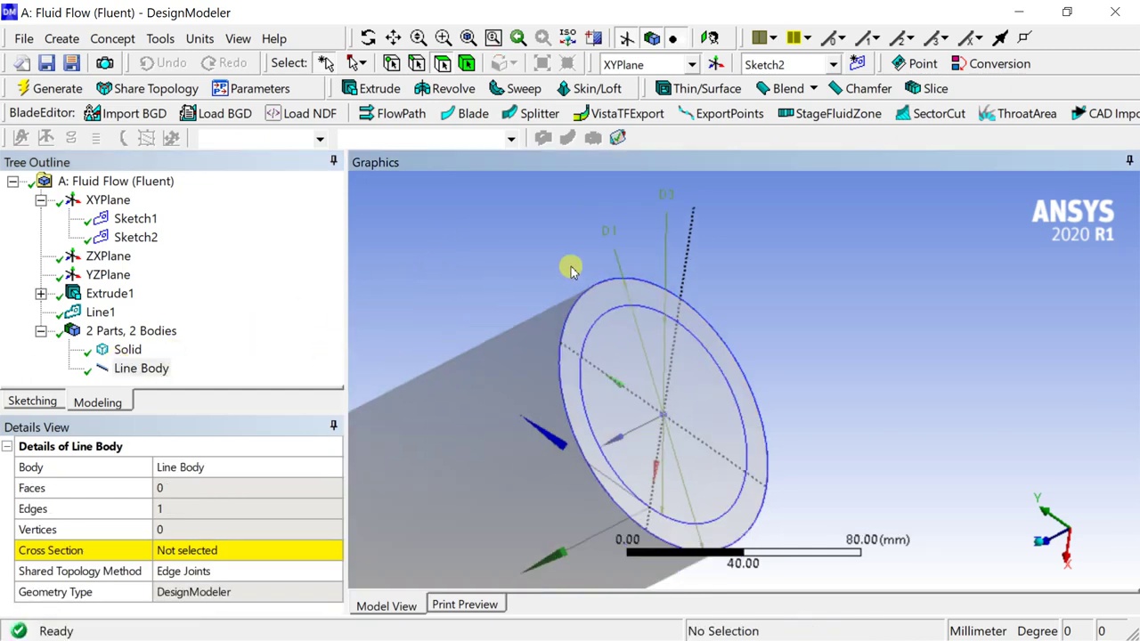
pyautogui.scroll(2, 575, 267)
# Project the 80 mm circle edge onto the cylinder's end face and generate Projection2.
pyautogui.click(160, 40)
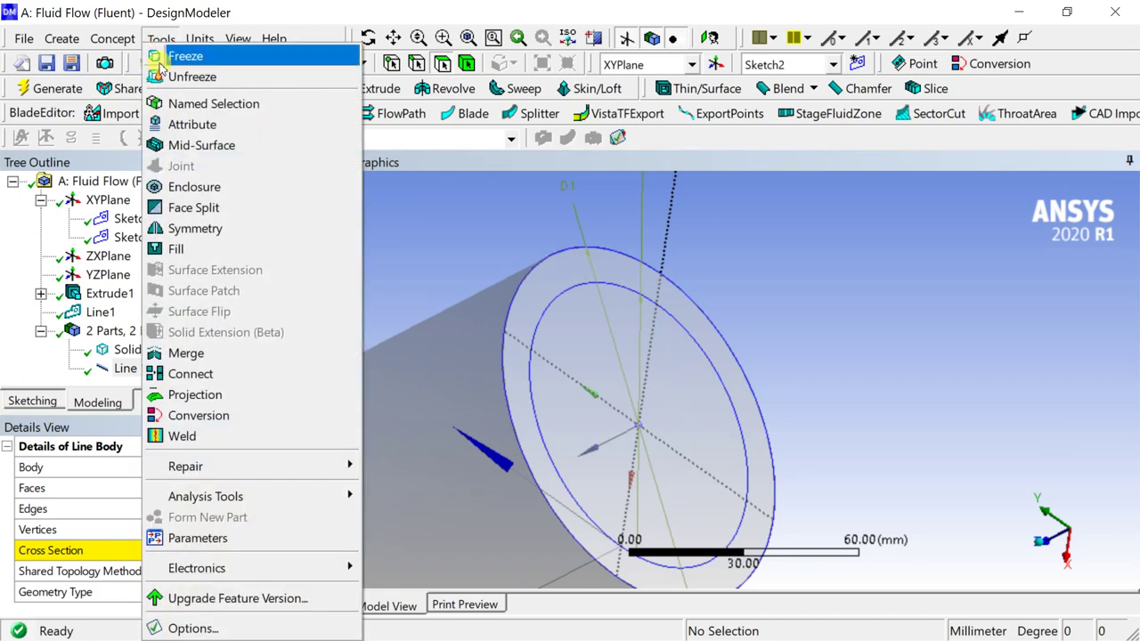
pyautogui.click(191, 396)
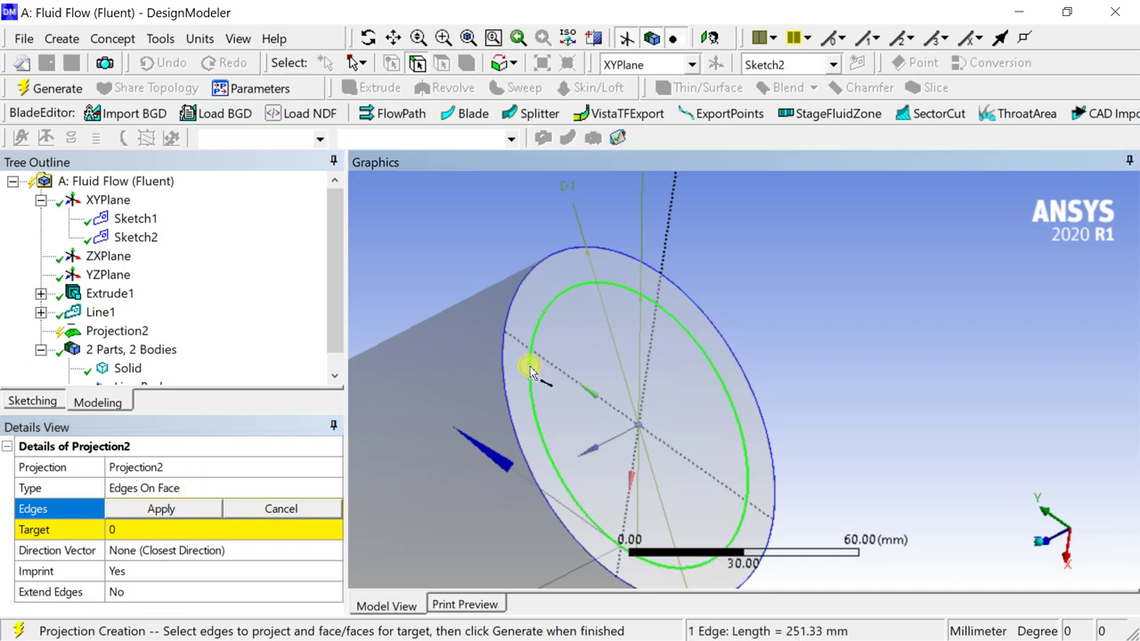
pyautogui.click(161, 509)
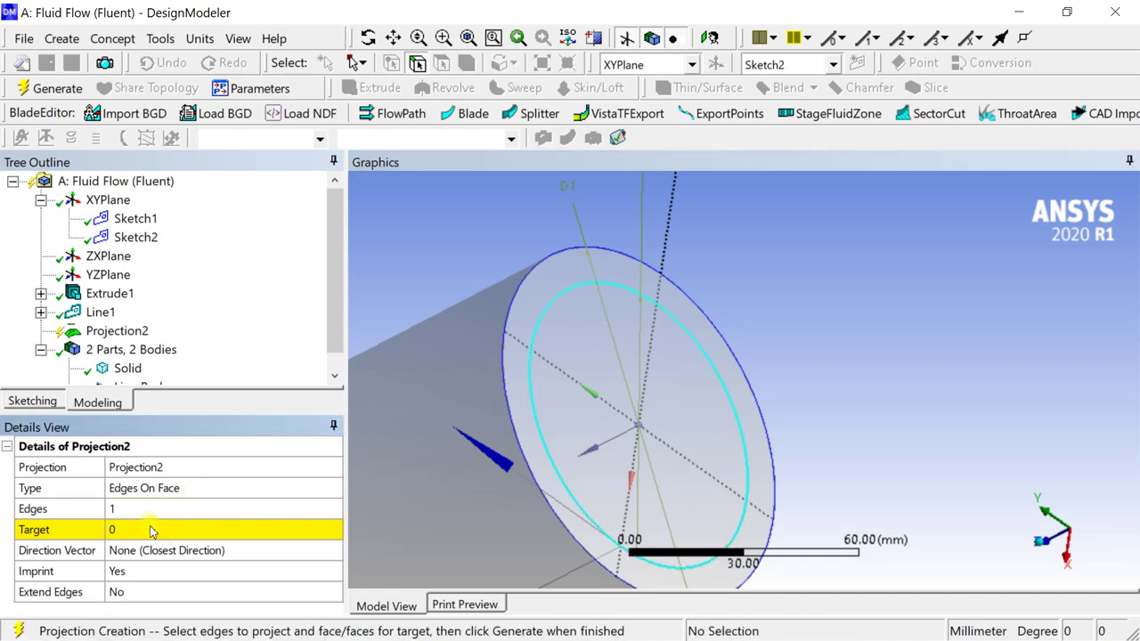
pyautogui.click(152, 531)
pyautogui.click(522, 307)
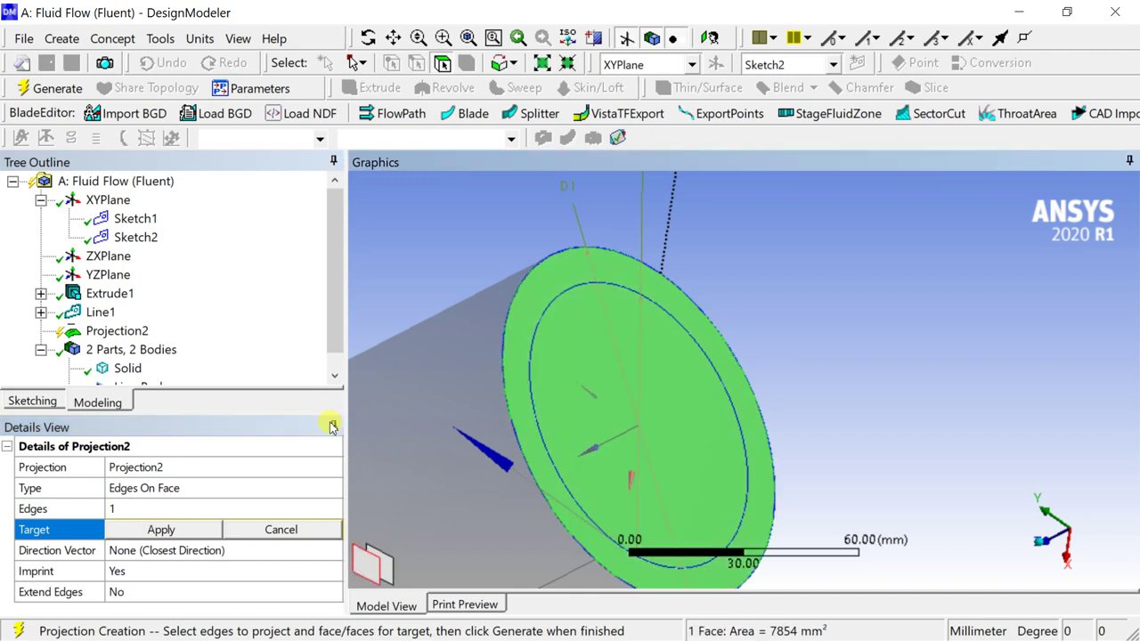
pyautogui.click(161, 530)
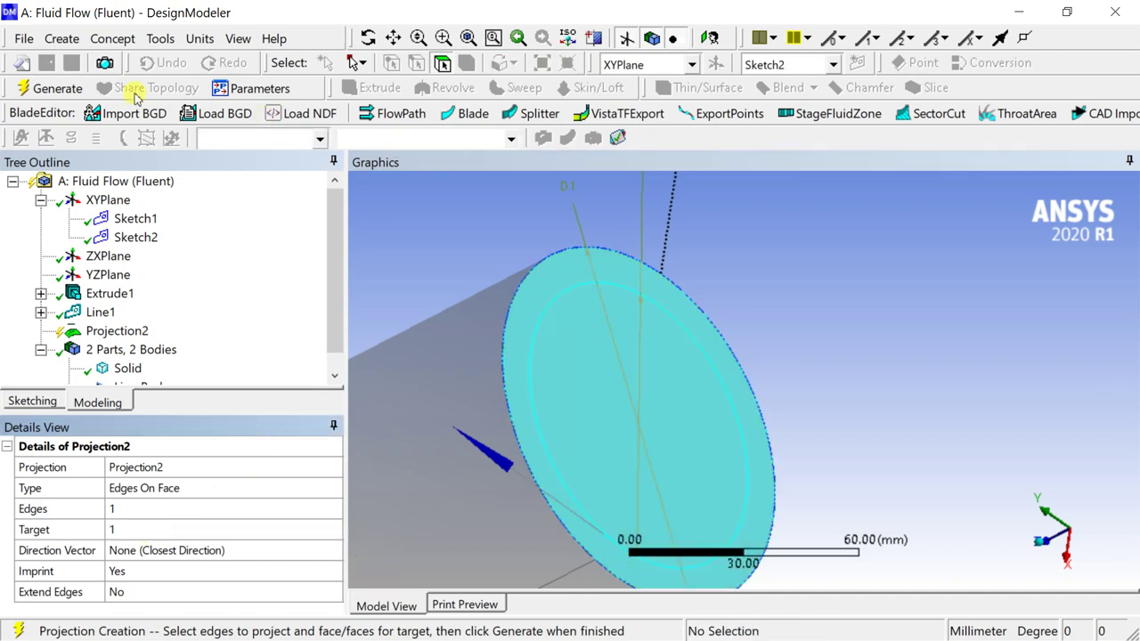
pyautogui.click(51, 88)
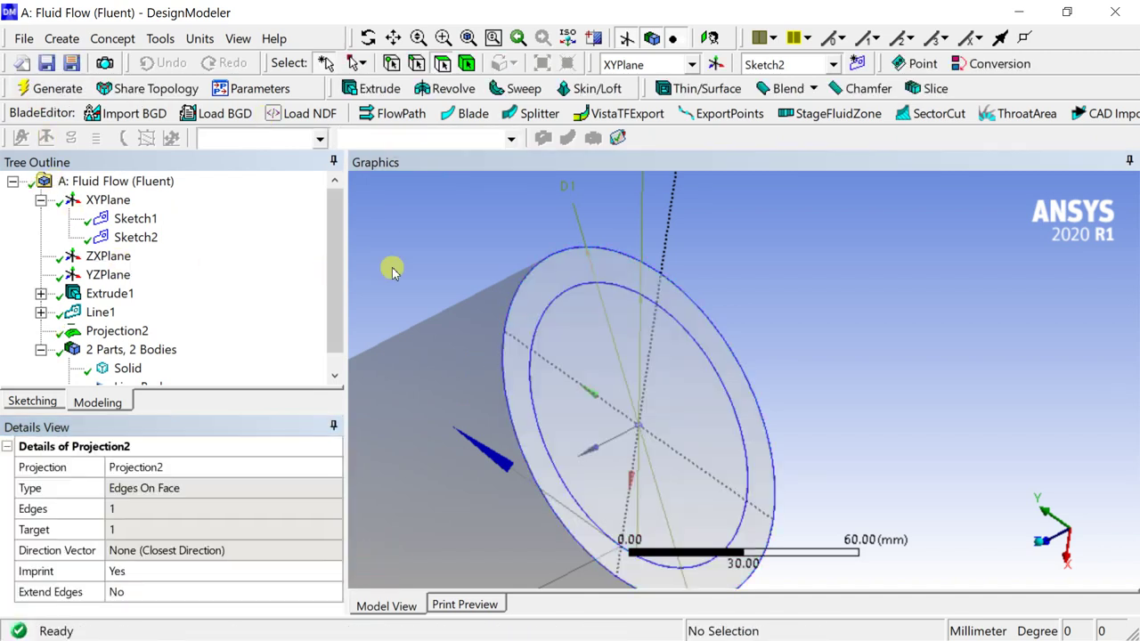
# Inspect the split inner disc and outer ring faces, then reset the view.
pyautogui.scroll(-2, 440, 267)
pyautogui.click(624, 310)
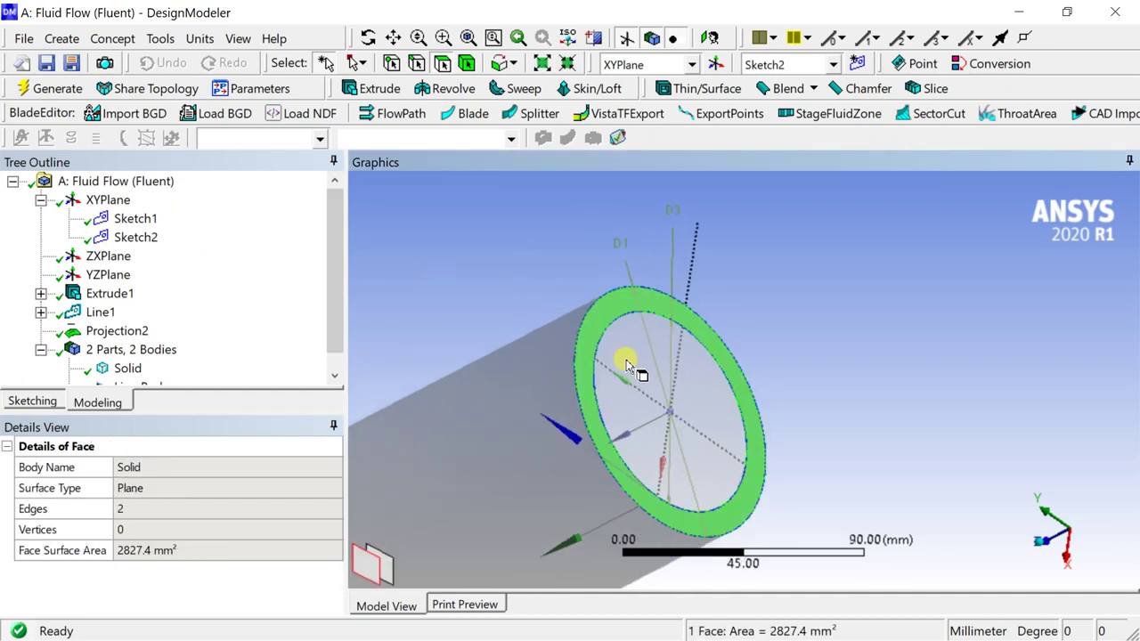
pyautogui.click(636, 377)
pyautogui.click(855, 307)
pyautogui.click(628, 318)
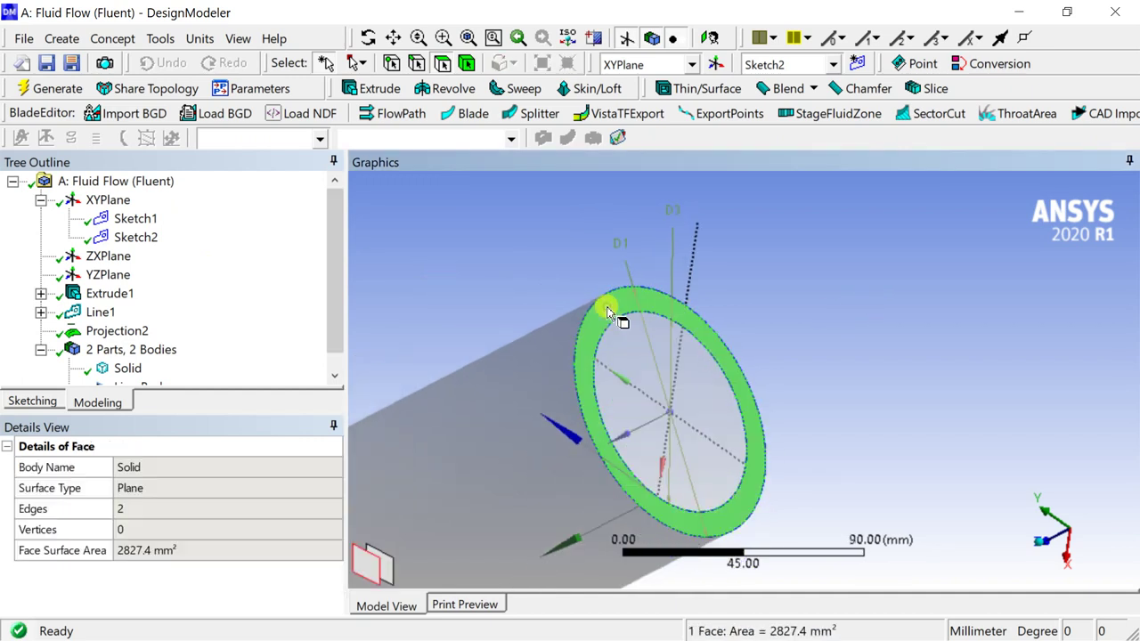
pyautogui.click(624, 328)
pyautogui.click(868, 292)
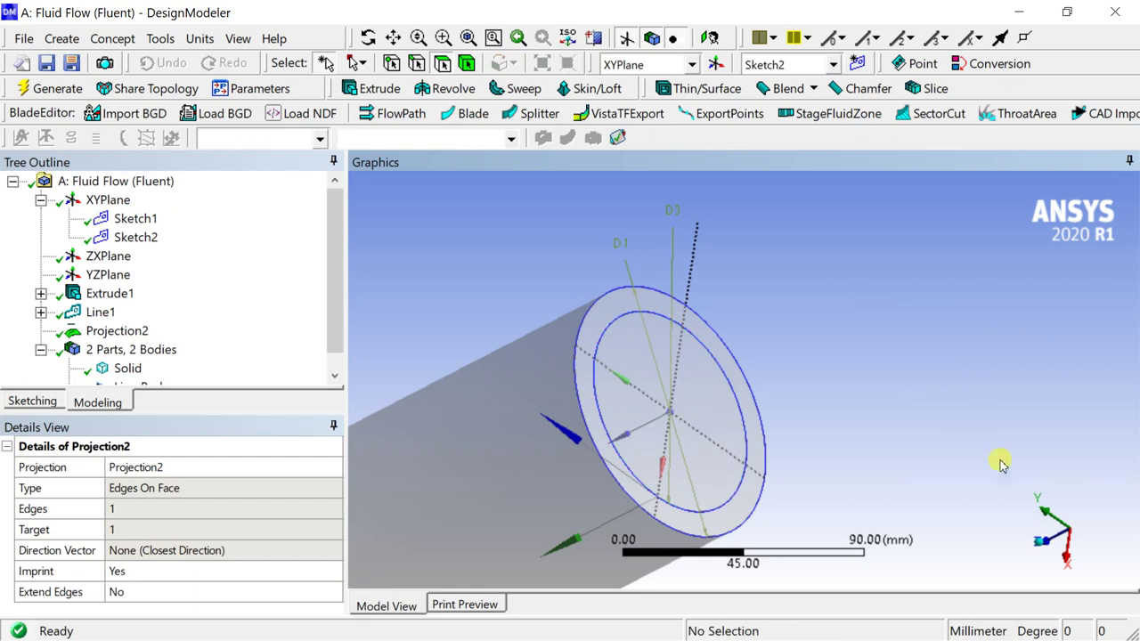
pyautogui.click(1040, 544)
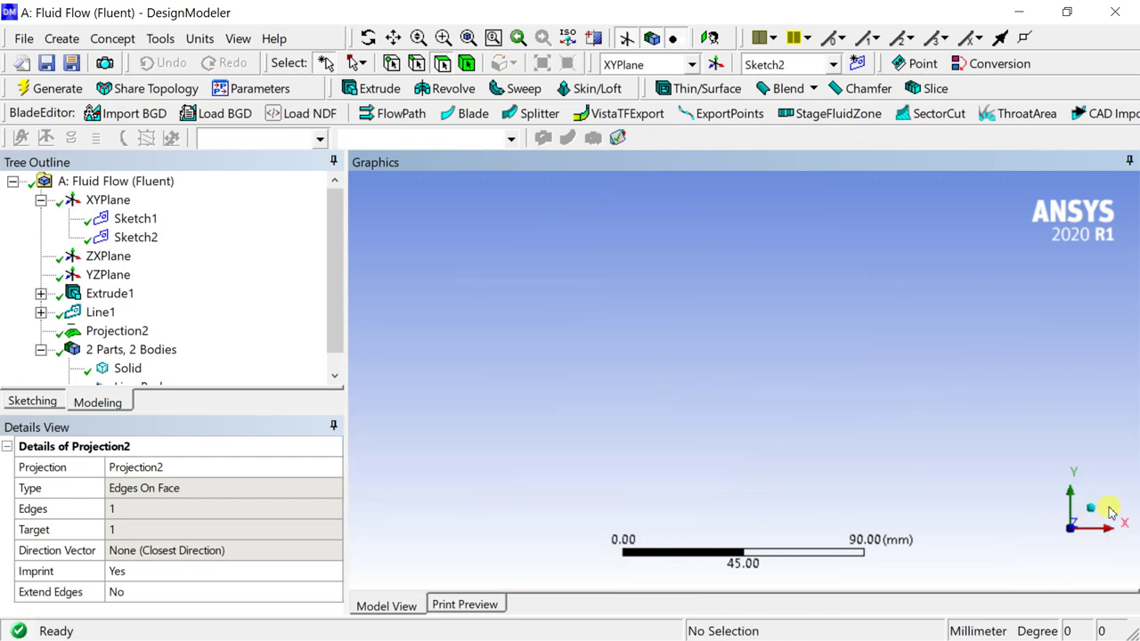
# Close DesignModeler and edit the system's Mesh cell in ANSYS Meshing.
pyautogui.click(1115, 20)
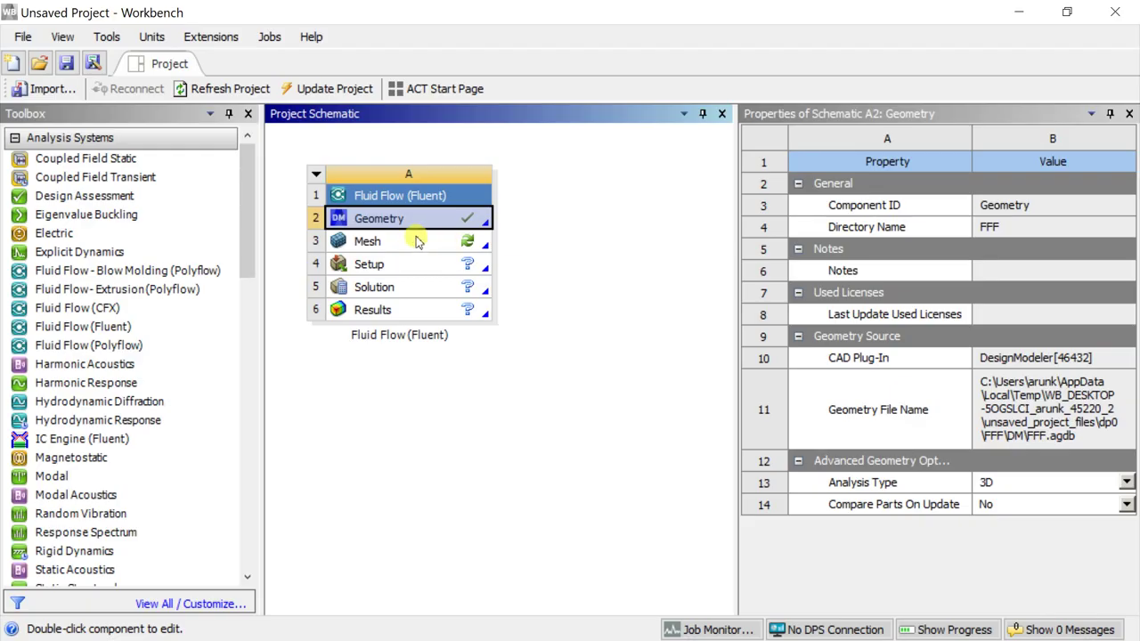
pyautogui.click(414, 240)
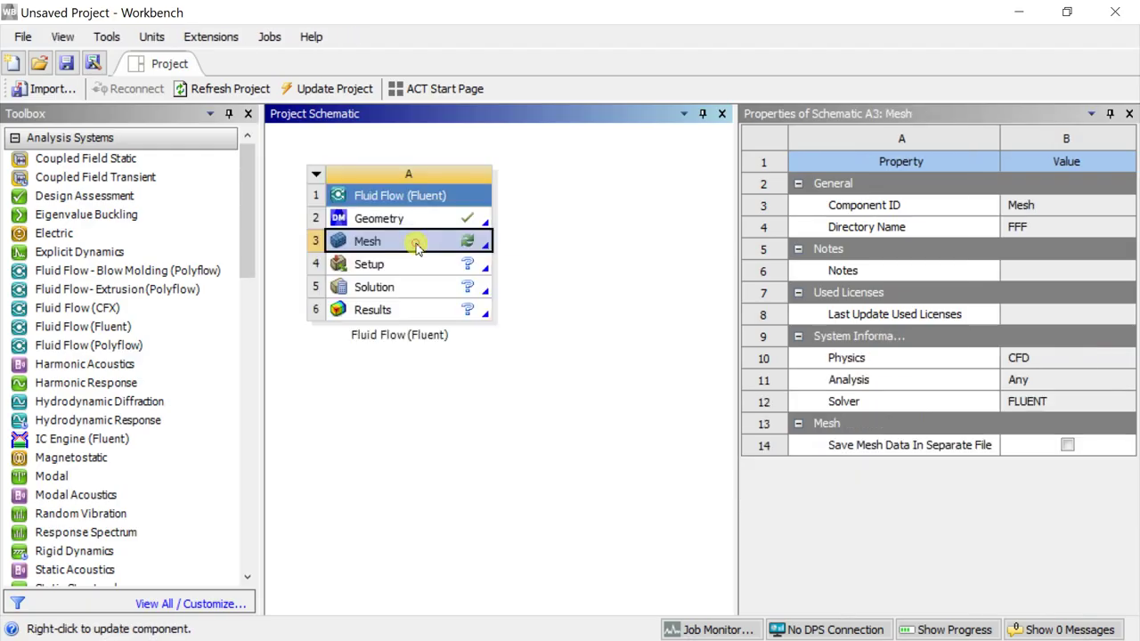
pyautogui.rightClick(417, 242)
pyautogui.click(455, 258)
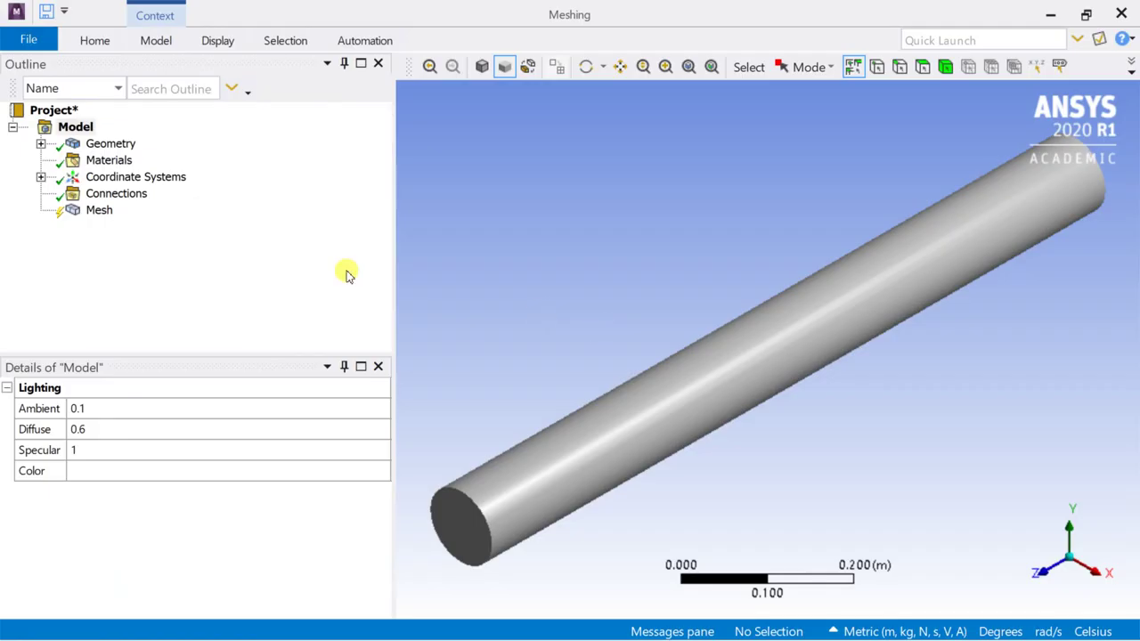
# Generate the default mesh and orbit in to inspect the meshed end face.
pyautogui.click(98, 210)
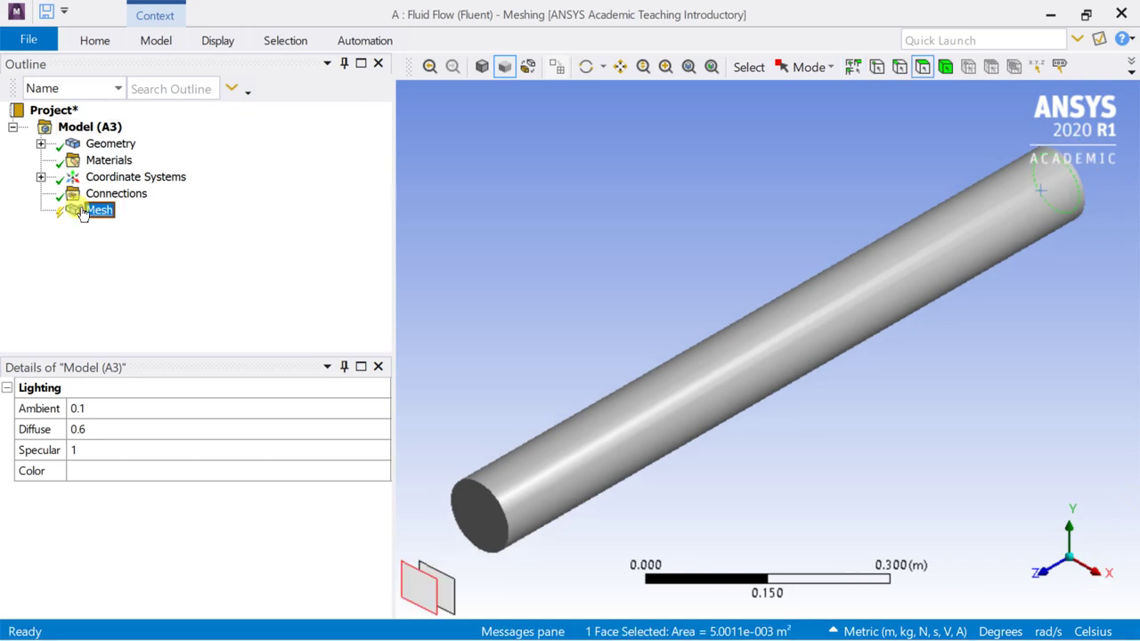
pyautogui.rightClick(98, 210)
pyautogui.click(121, 281)
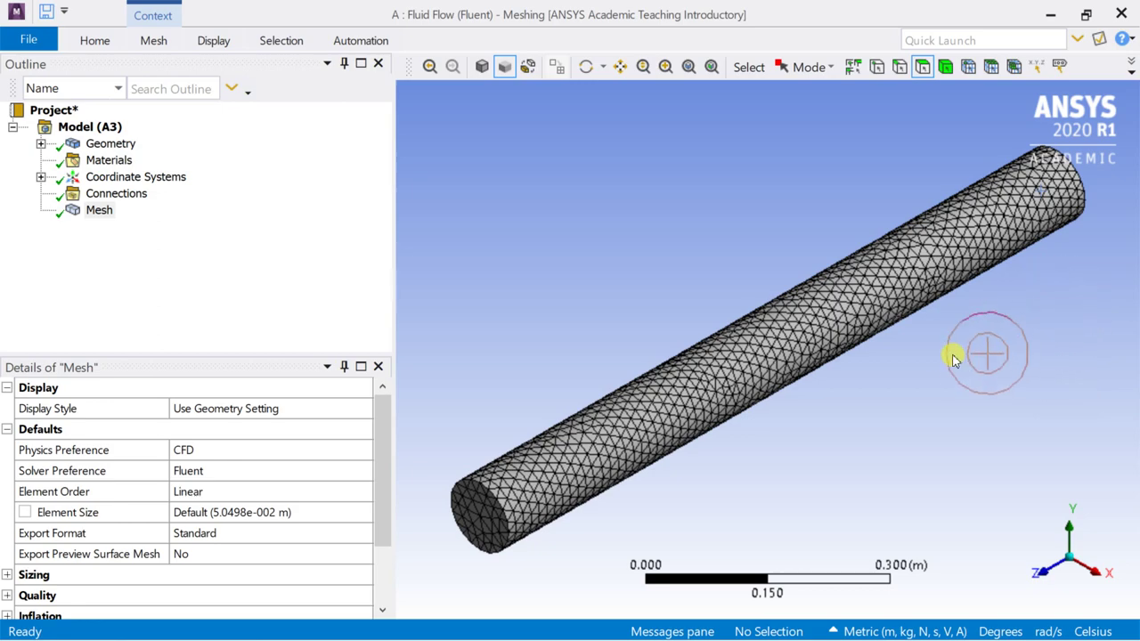
pyautogui.moveTo(913, 255)
pyautogui.mouseDown(button='middle')
pyautogui.moveTo(718, 386)
pyautogui.moveTo(682, 359)
pyautogui.moveTo(700, 401)
pyautogui.mouseUp(button='middle')
pyautogui.scroll(3, 763, 471)
pyautogui.scroll(3, 789, 460)
pyautogui.moveTo(789, 459)
pyautogui.mouseDown(button='middle')
pyautogui.moveTo(753, 433)
pyautogui.moveTo(754, 466)
pyautogui.mouseUp(button='middle')
pyautogui.scroll(-2, 766, 473)
pyautogui.scroll(-2, 775, 489)
pyautogui.scroll(1, 778, 495)
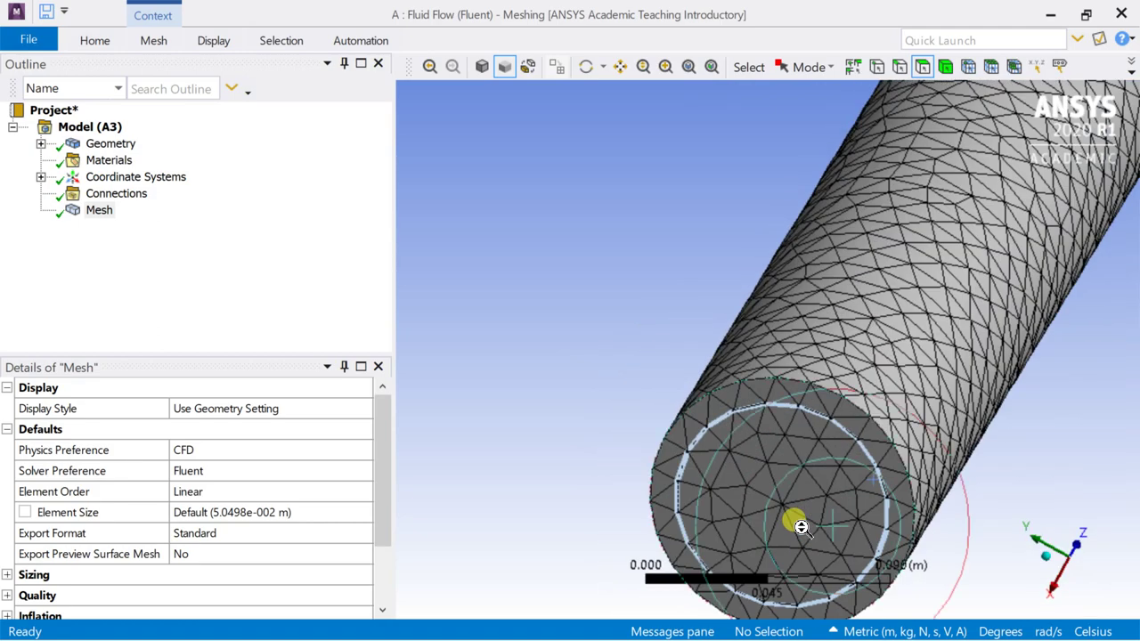
pyautogui.moveTo(1043, 535)
pyautogui.mouseDown(button='middle')
pyautogui.moveTo(1023, 547)
pyautogui.moveTo(987, 456)
pyautogui.moveTo(1063, 491)
pyautogui.moveTo(1120, 544)
pyautogui.moveTo(888, 449)
pyautogui.moveTo(756, 371)
pyautogui.mouseUp(button='middle')
pyautogui.scroll(2, 888, 449)
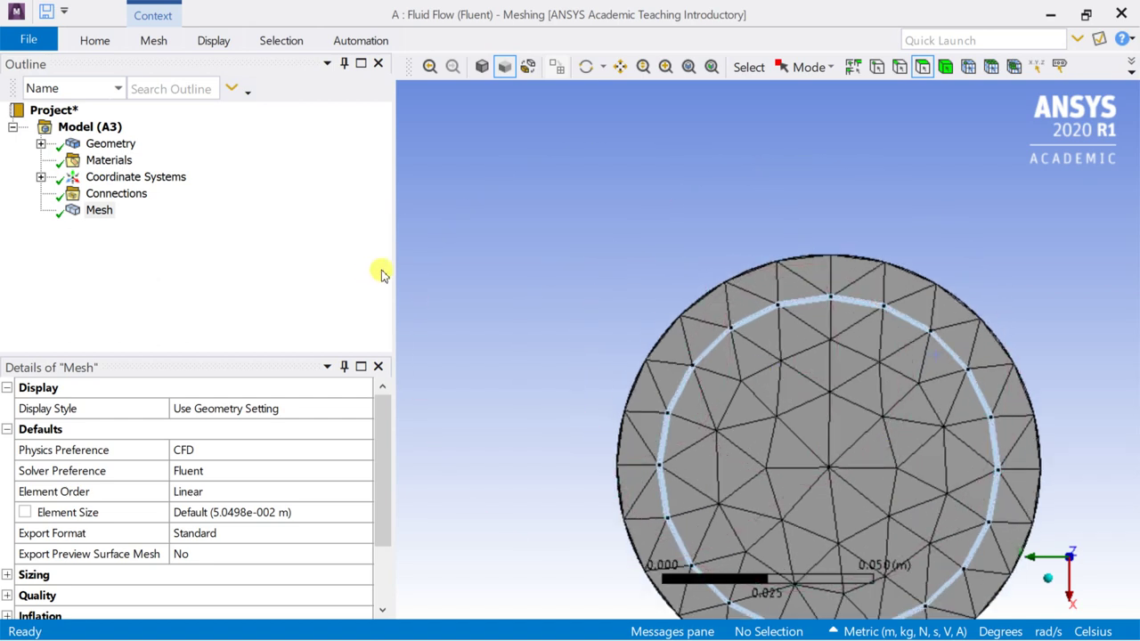
# Insert a Method control scoped to the pipe body and set it to Sweep.
pyautogui.rightClick(98, 218)
pyautogui.moveTo(148, 225)
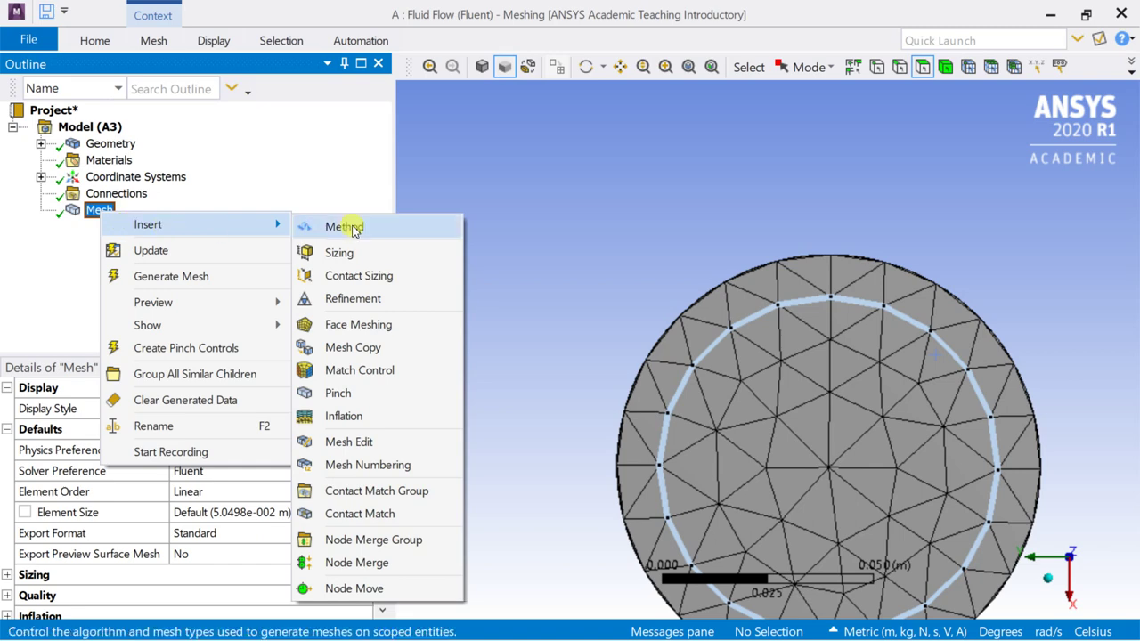
pyautogui.click(348, 227)
pyautogui.click(229, 431)
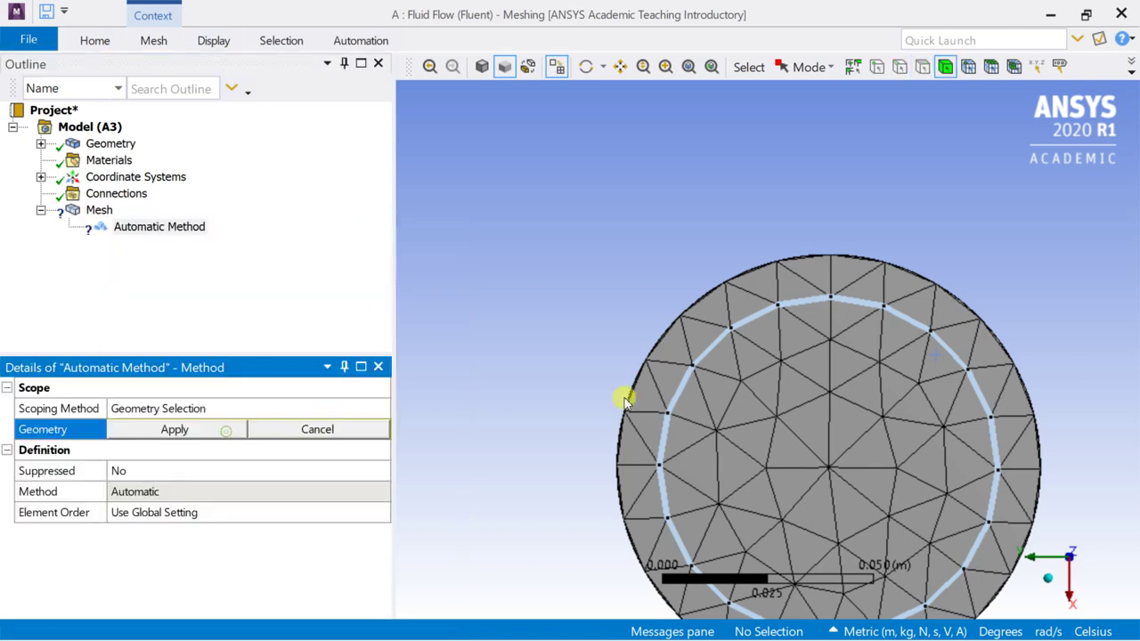
pyautogui.click(838, 385)
pyautogui.click(174, 429)
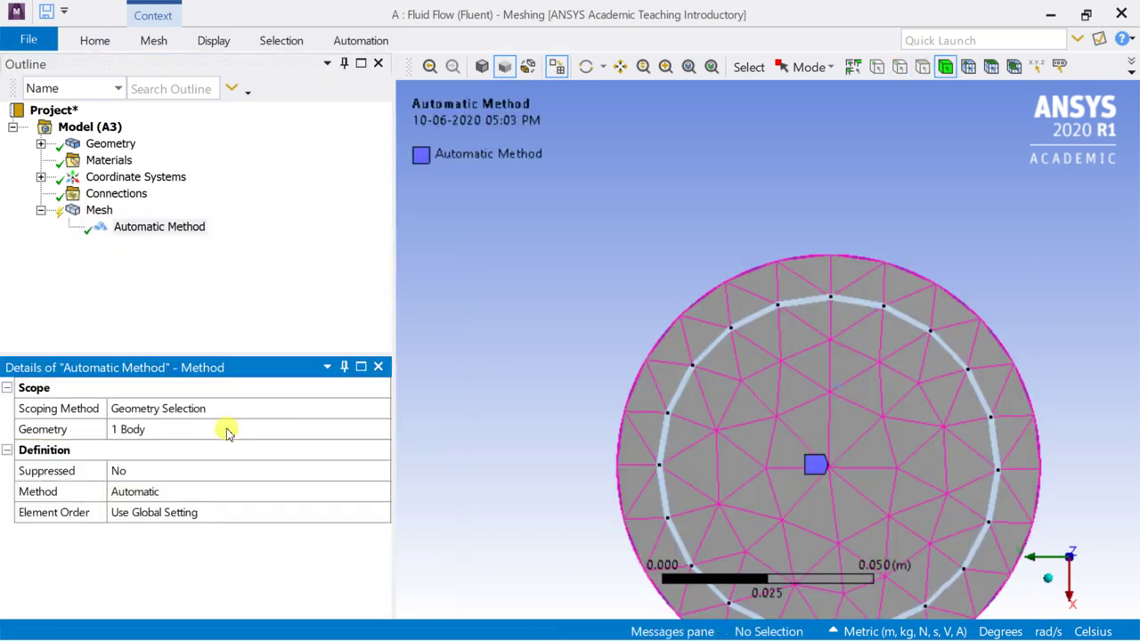
pyautogui.click(301, 495)
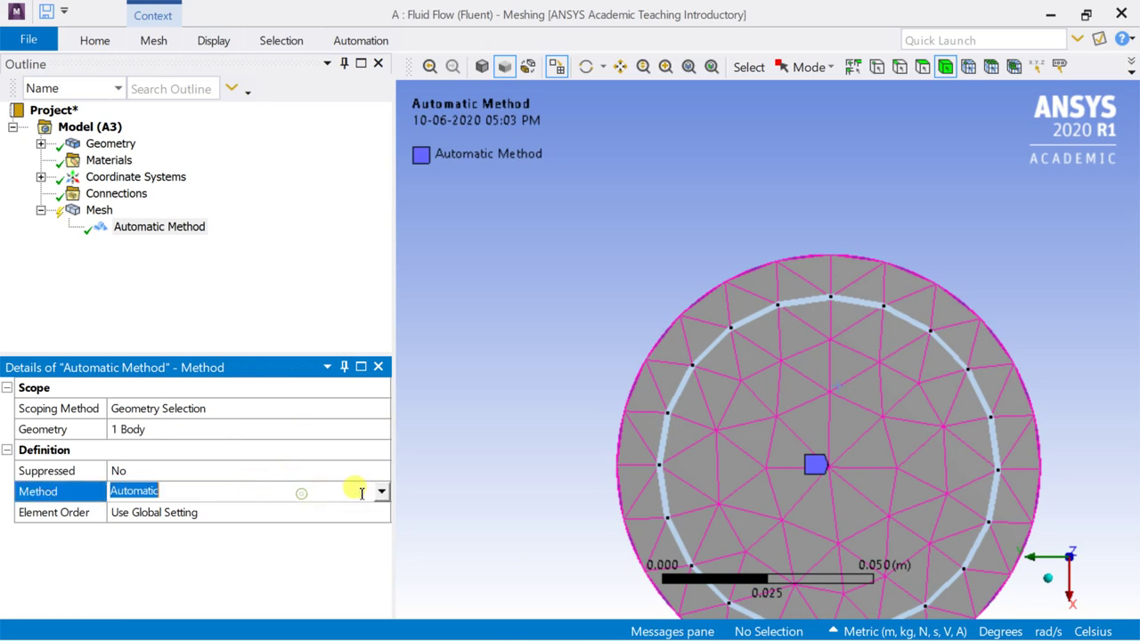
pyautogui.click(381, 493)
pyautogui.click(264, 558)
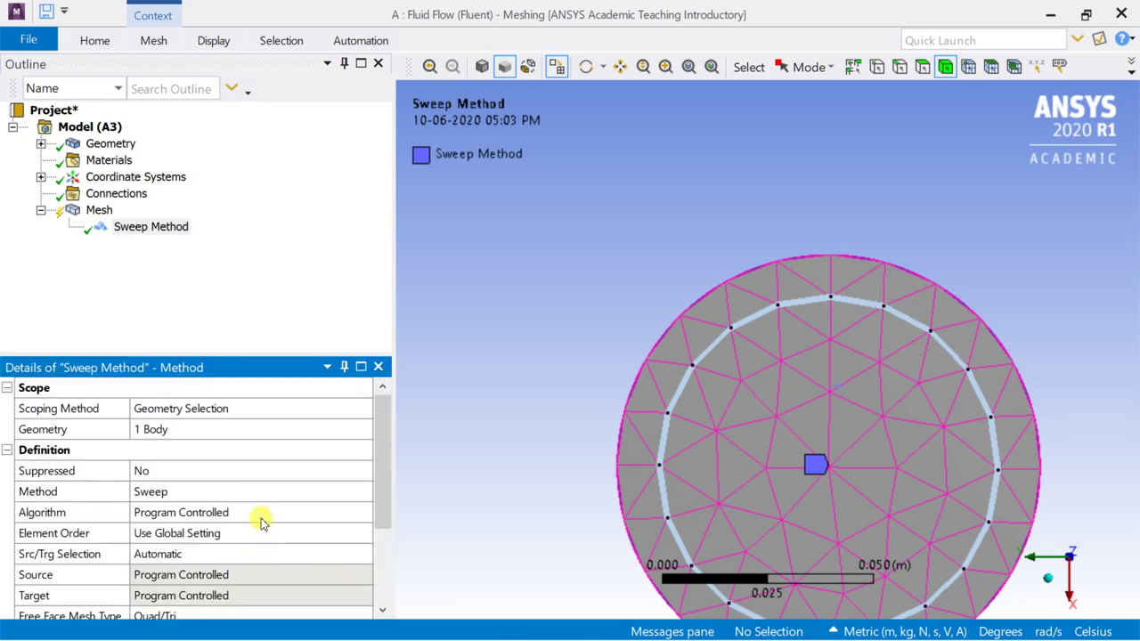
# Set the sweep algorithm to Axisymmetric with 8 O-grid divisions.
pyautogui.scroll(-1, 315, 487)
pyautogui.click(330, 470)
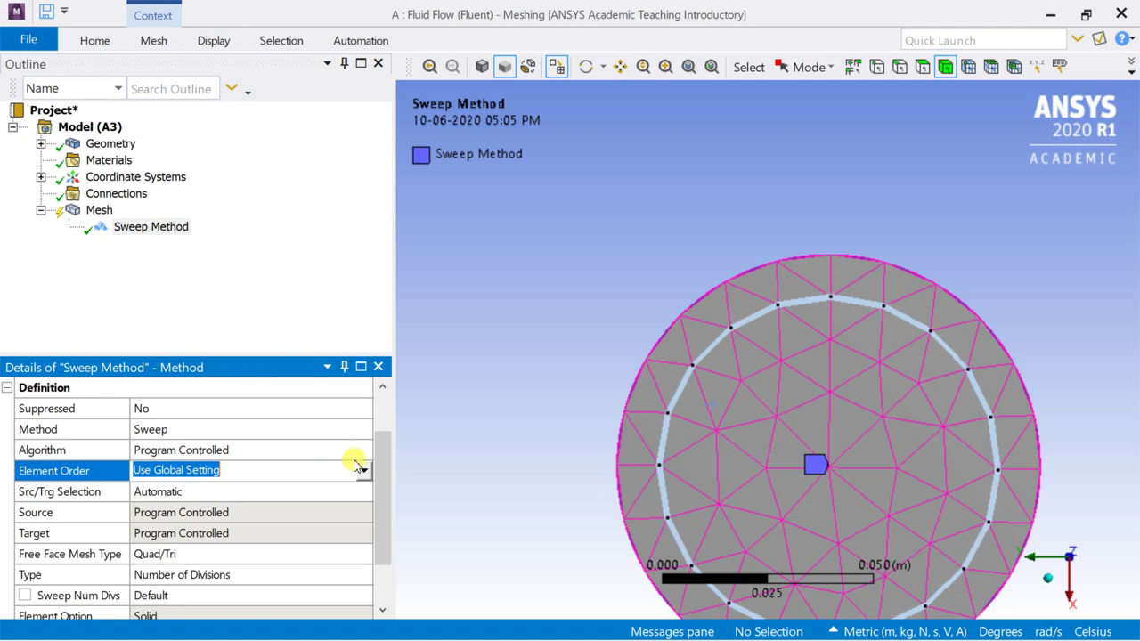
pyautogui.click(363, 451)
pyautogui.click(366, 450)
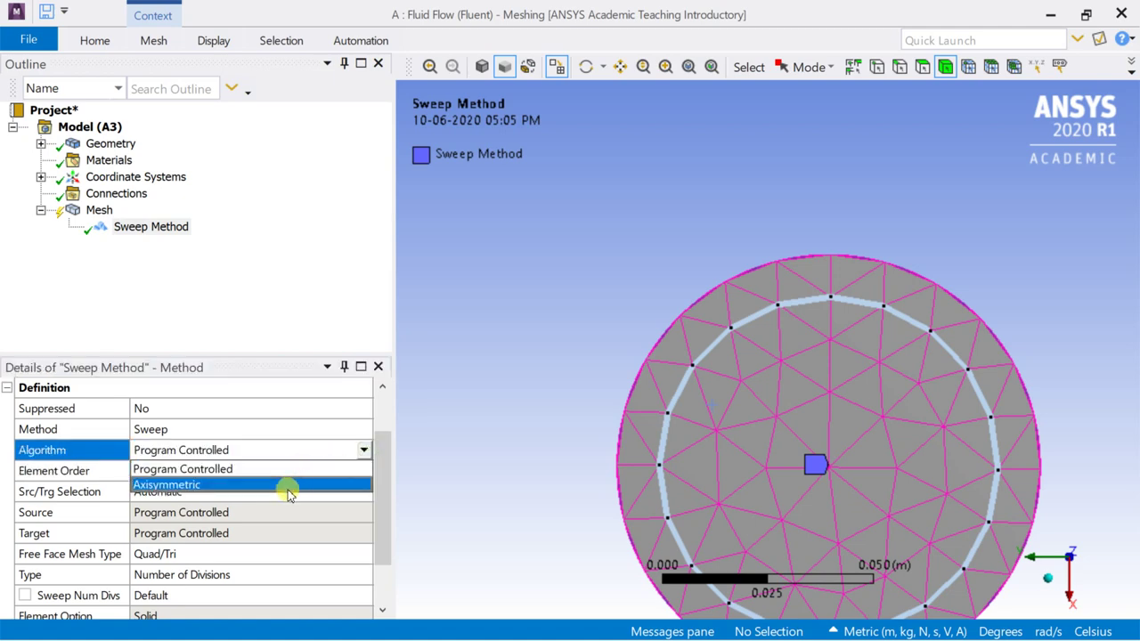
pyautogui.click(287, 488)
pyautogui.scroll(-1, 294, 487)
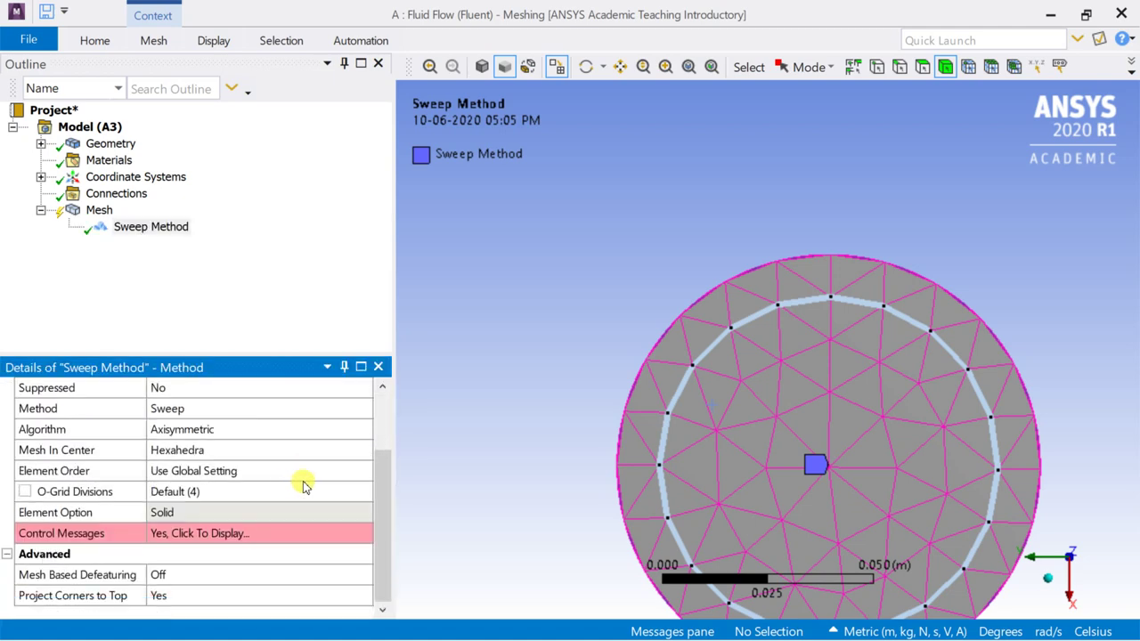
pyautogui.click(306, 497)
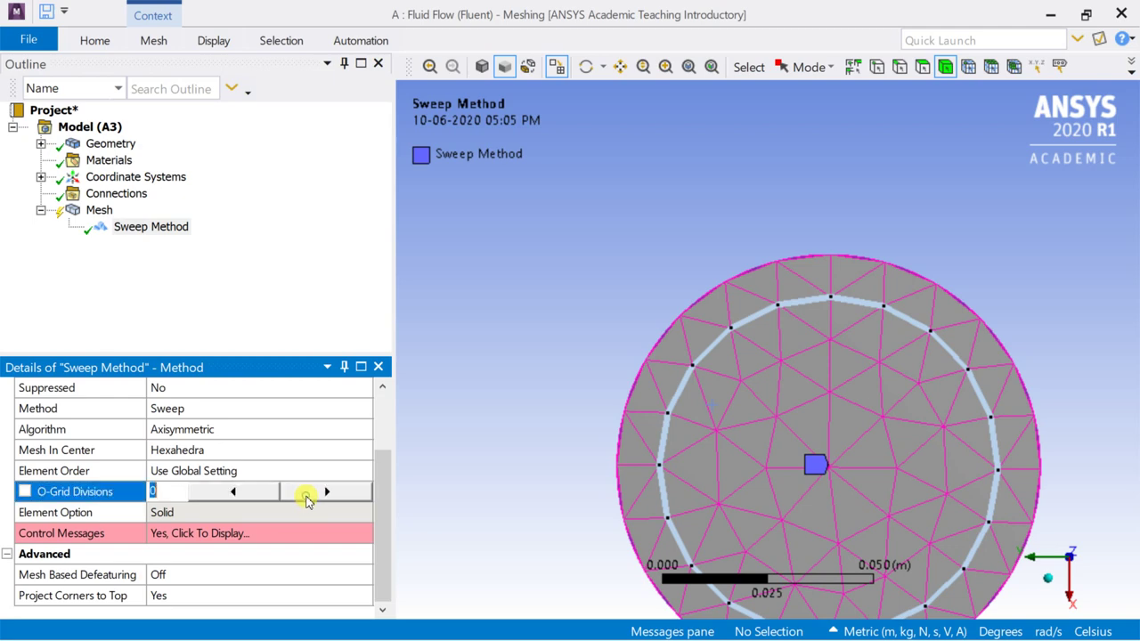
pyautogui.scroll(1, 307, 501)
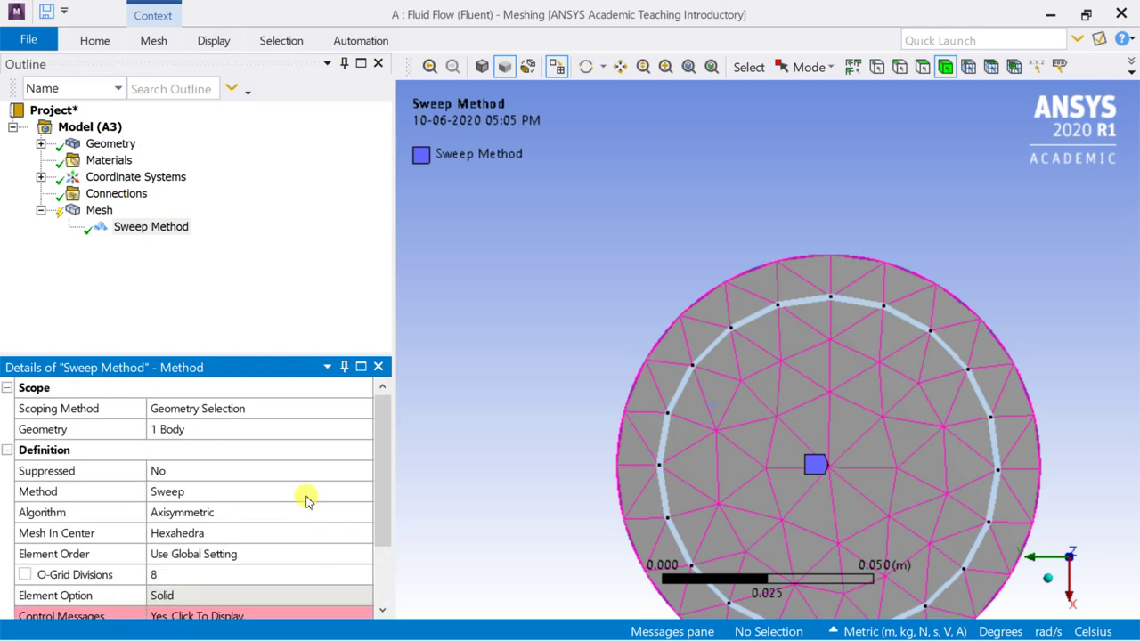
pyautogui.scroll(-1, 298, 545)
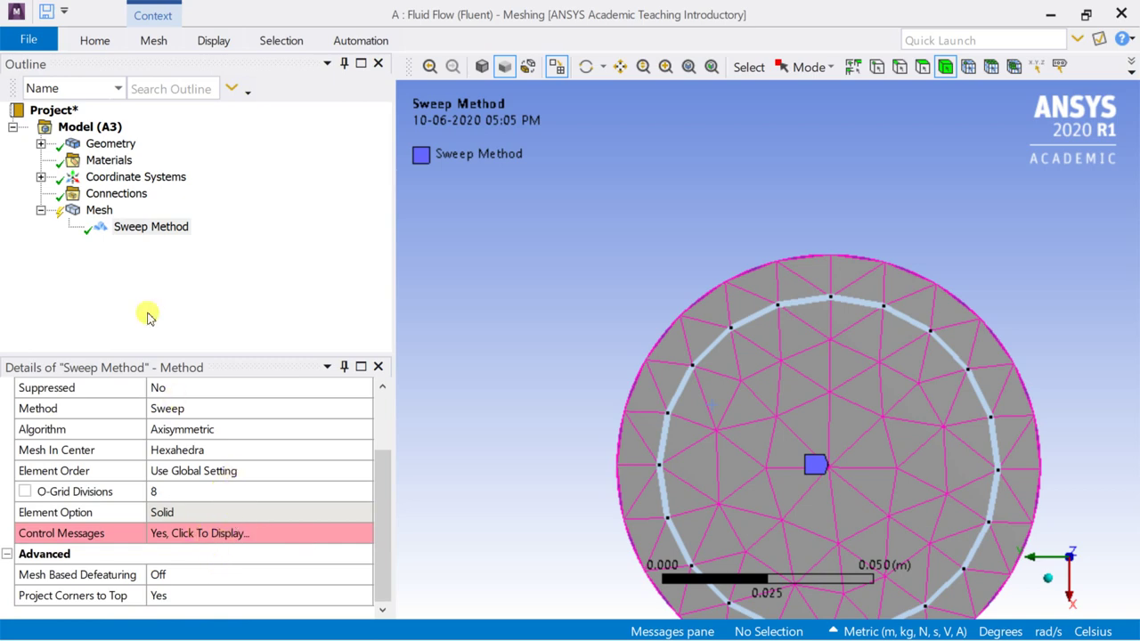
# Update the mesh so the pipe is rebuilt with the sweep method.
pyautogui.click(98, 211)
pyautogui.rightClick(101, 217)
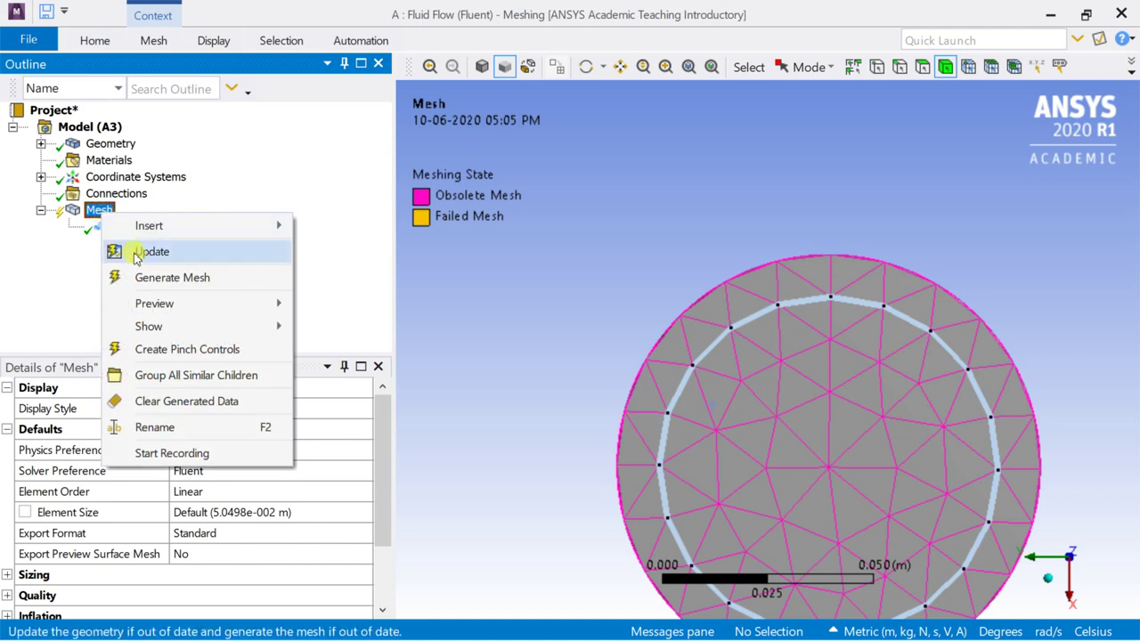
pyautogui.click(142, 275)
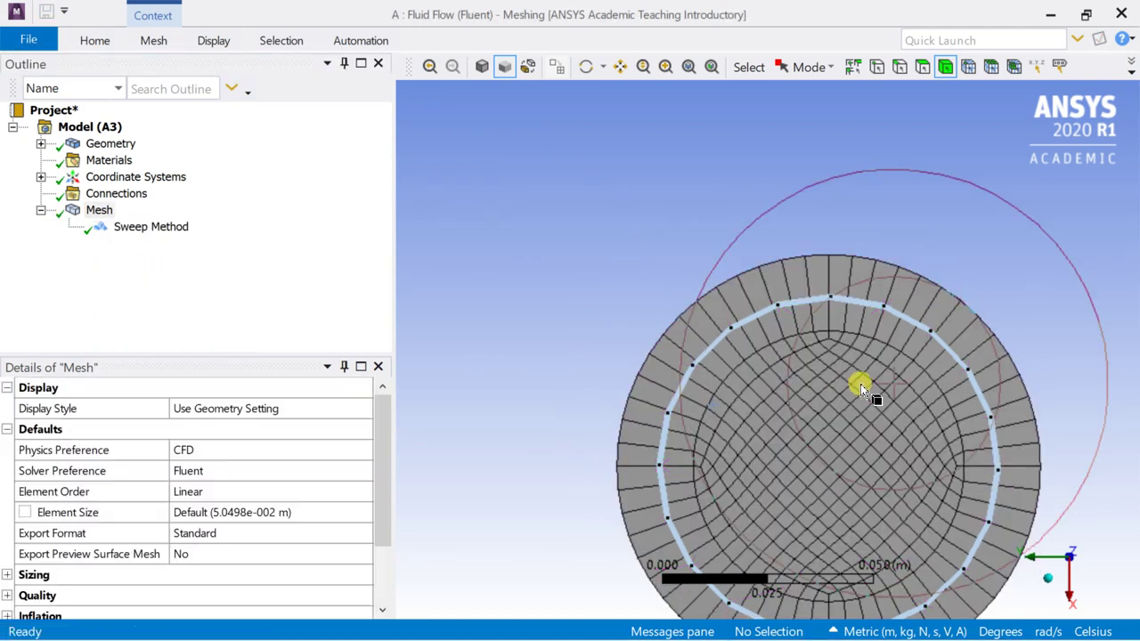
# Orbit to the pipe end and select the outer annular face for a sizing control.
pyautogui.moveTo(929, 463)
pyautogui.mouseDown(button='middle')
pyautogui.moveTo(591, 327)
pyautogui.moveTo(591, 373)
pyautogui.moveTo(611, 369)
pyautogui.mouseUp(button='middle')
pyautogui.scroll(2, 743, 382)
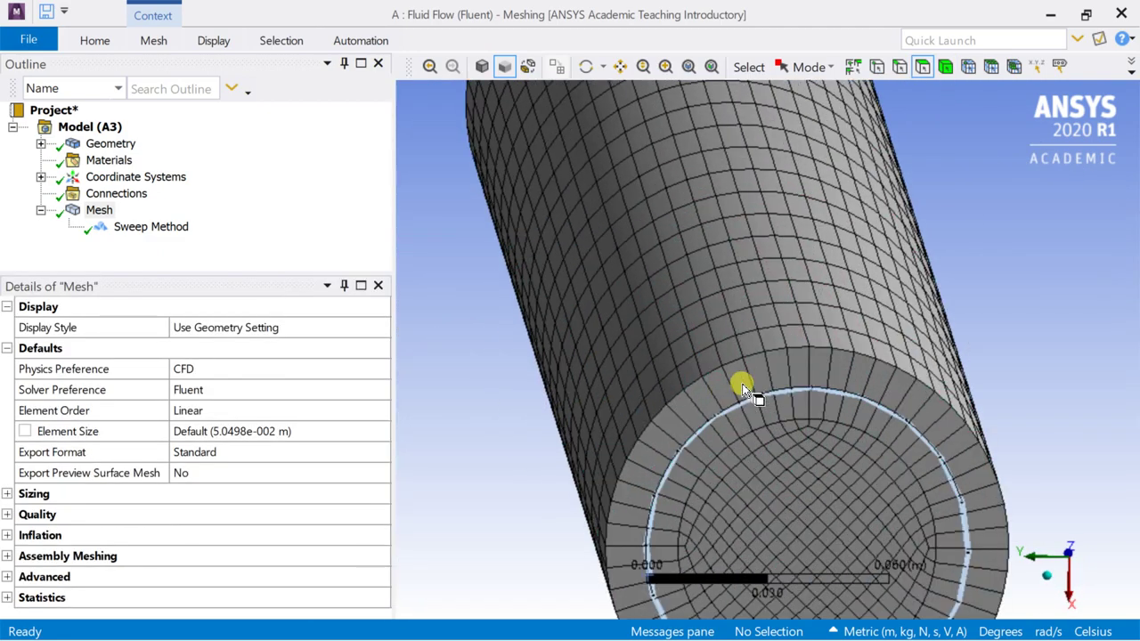
pyautogui.scroll(2, 746, 378)
pyautogui.click(750, 373)
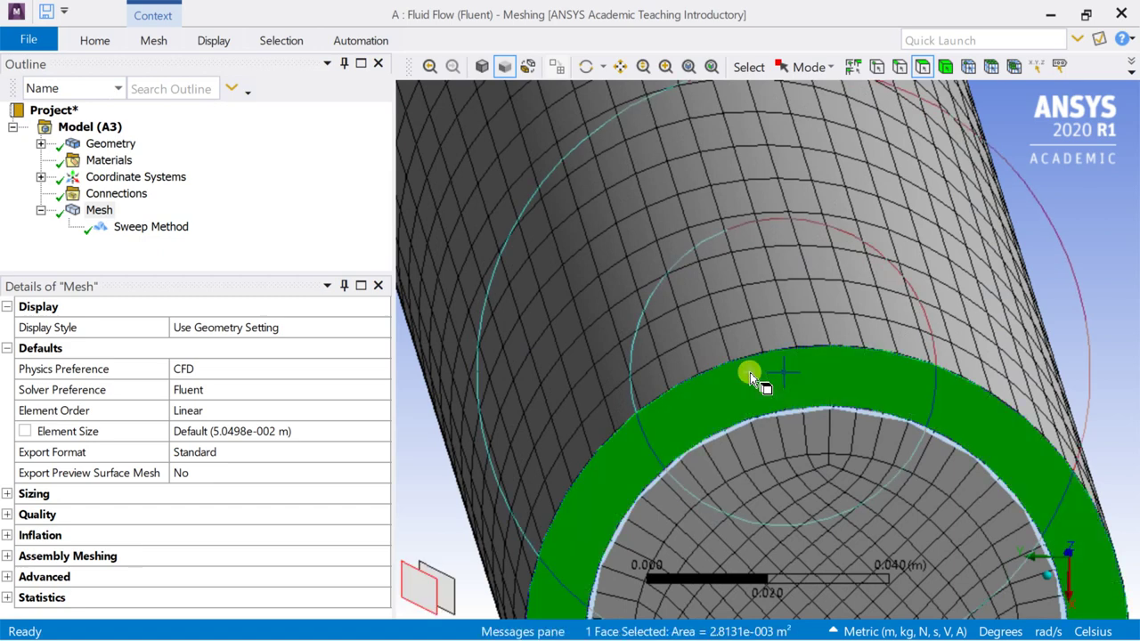
pyautogui.rightClick(750, 372)
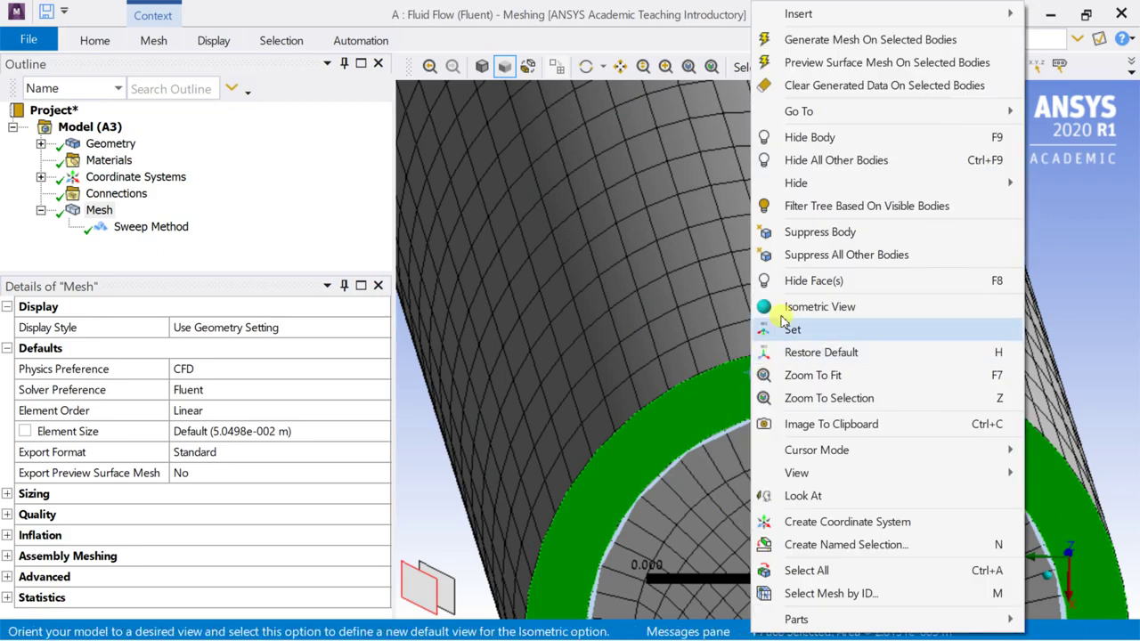
pyautogui.moveTo(802, 14)
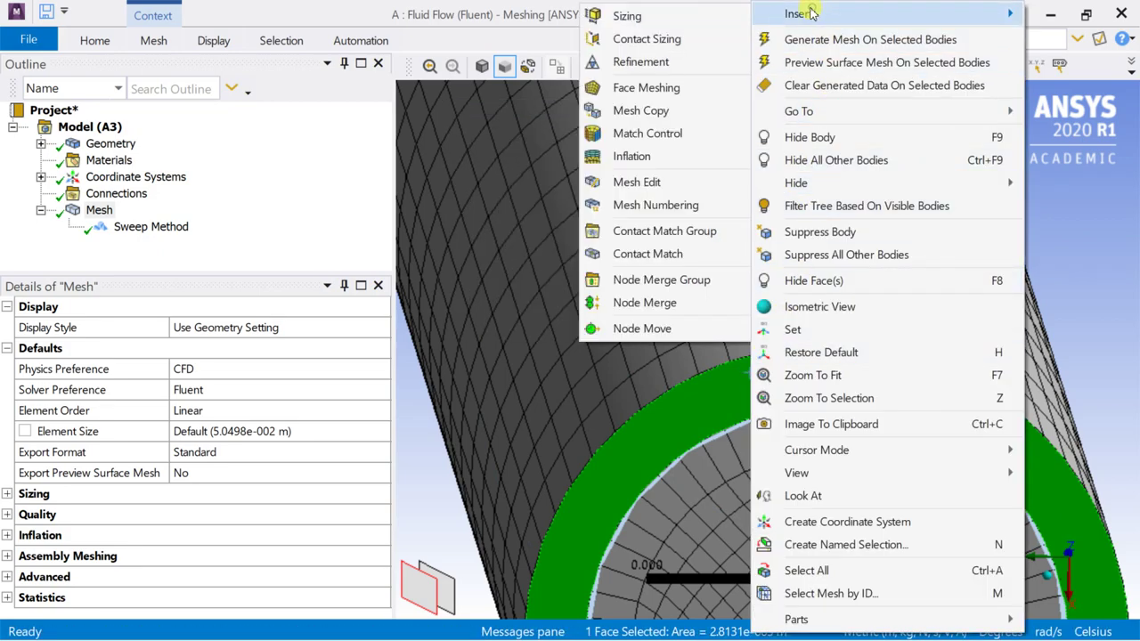
# Add a hard 0.005 m Face Sizing on the outer ring face and generate the mesh.
pyautogui.click(668, 16)
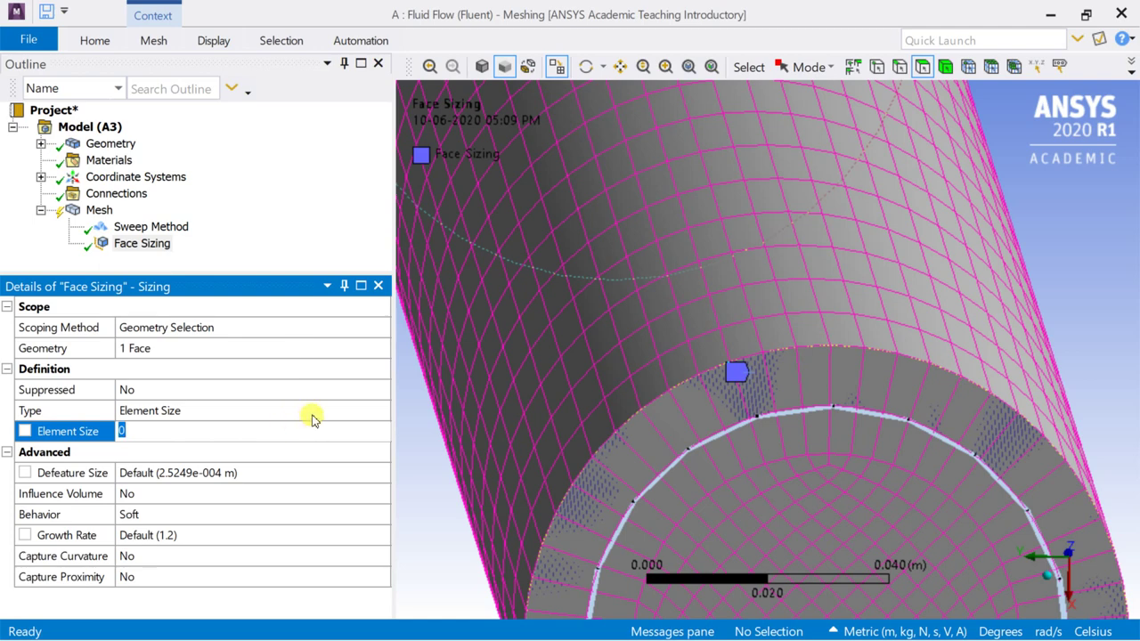
pyautogui.click(313, 415)
pyautogui.click(331, 426)
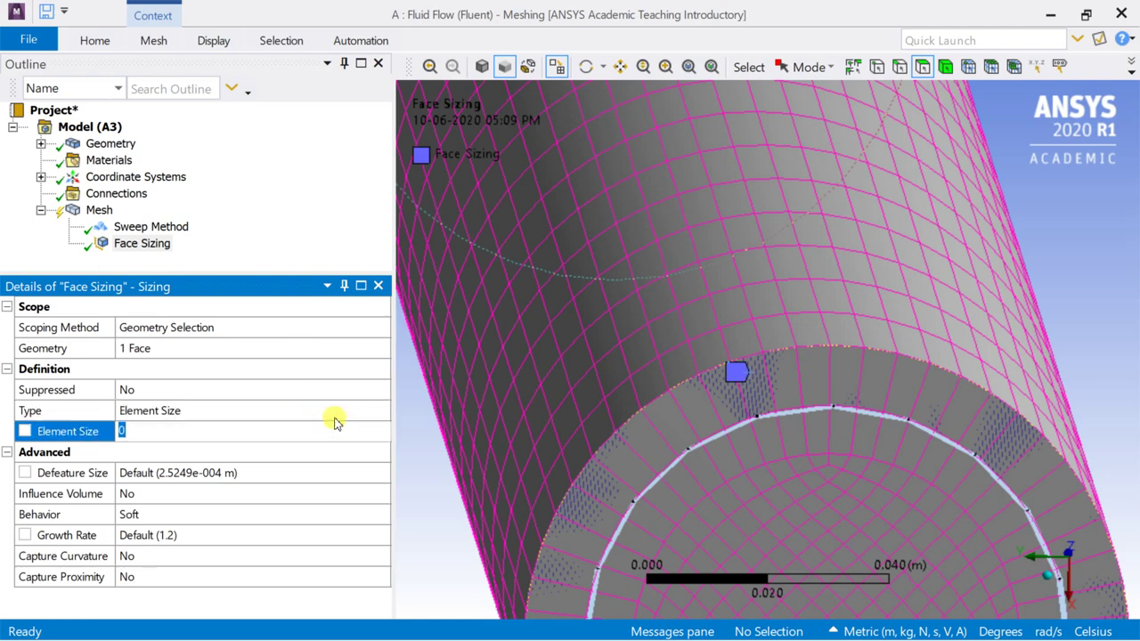
pyautogui.click(333, 415)
pyautogui.click(268, 432)
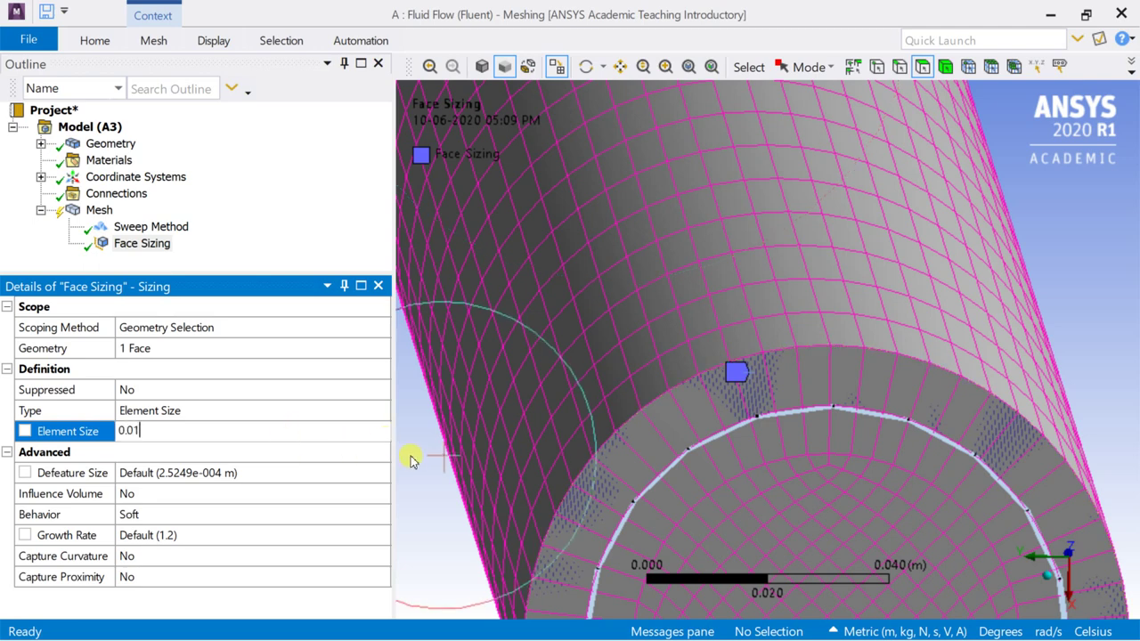
pyautogui.click(174, 430)
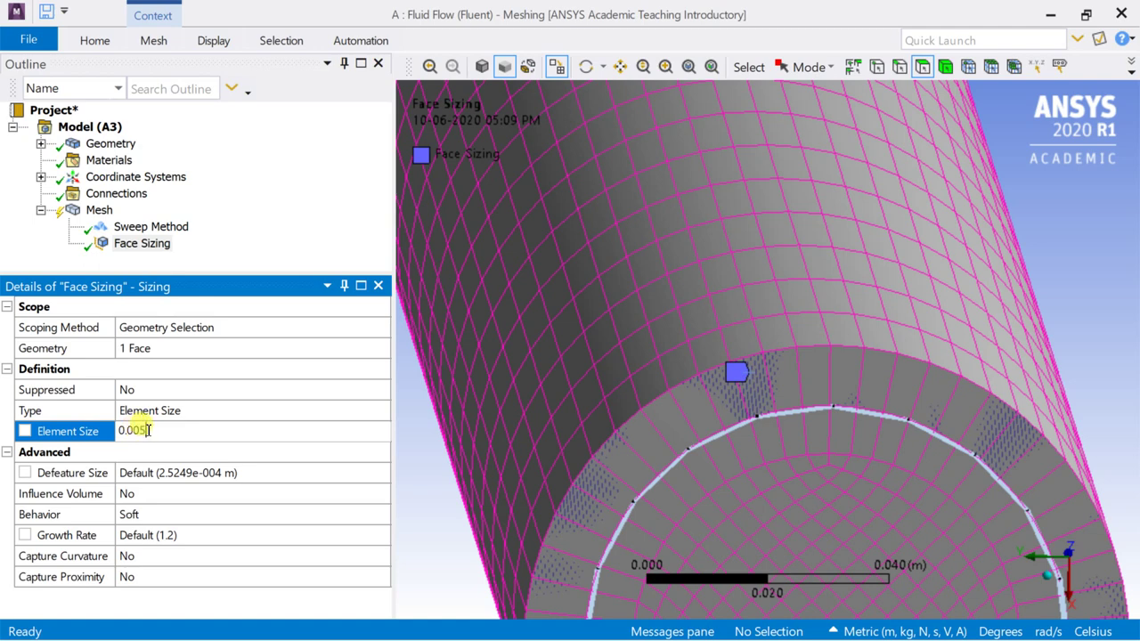
pyautogui.press('Return')
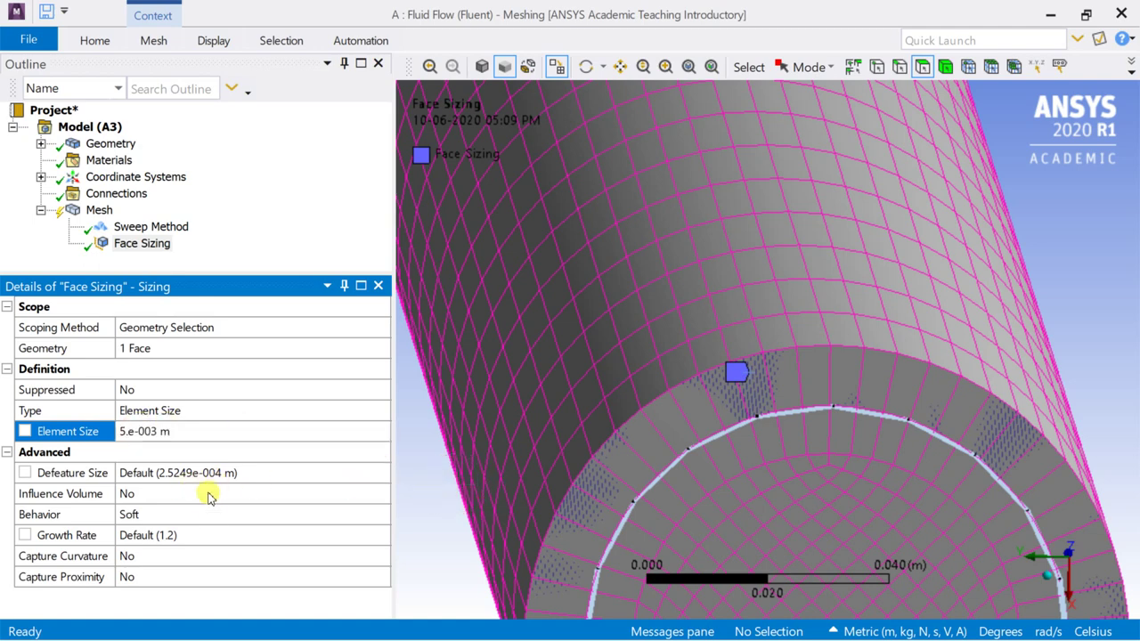
pyautogui.click(209, 513)
pyautogui.click(381, 515)
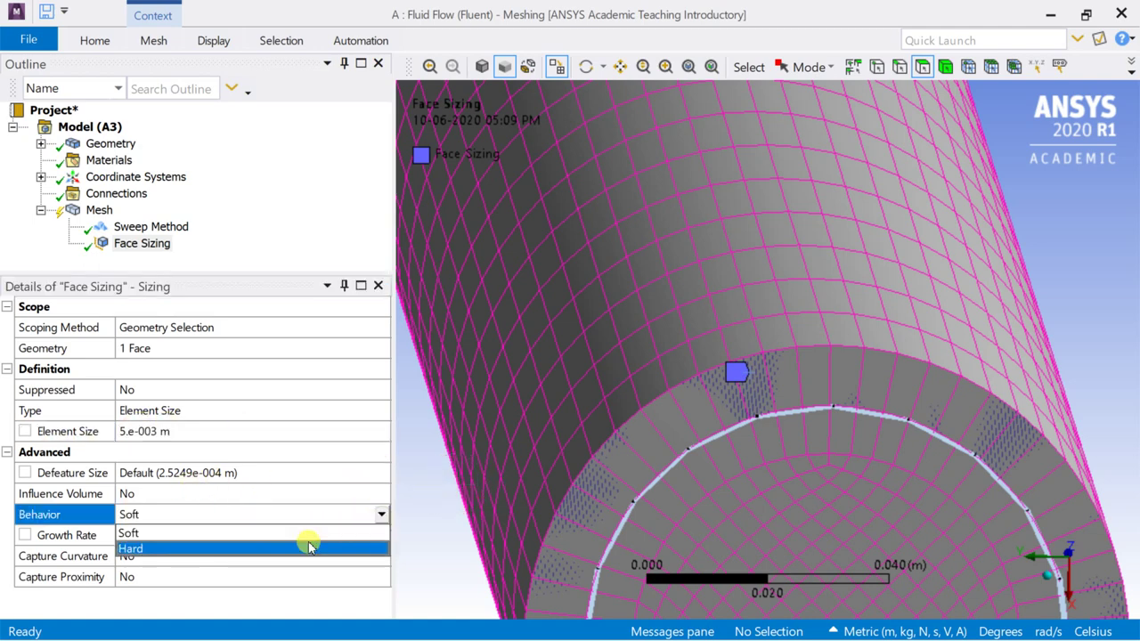
pyautogui.click(310, 547)
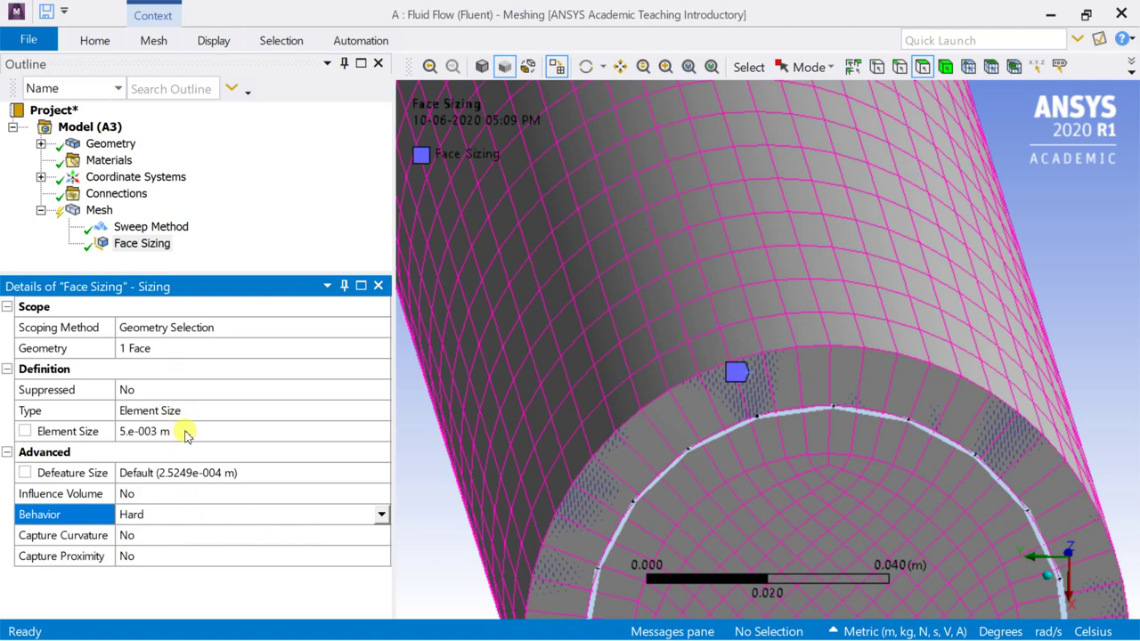
pyautogui.click(96, 210)
pyautogui.rightClick(94, 211)
pyautogui.click(125, 272)
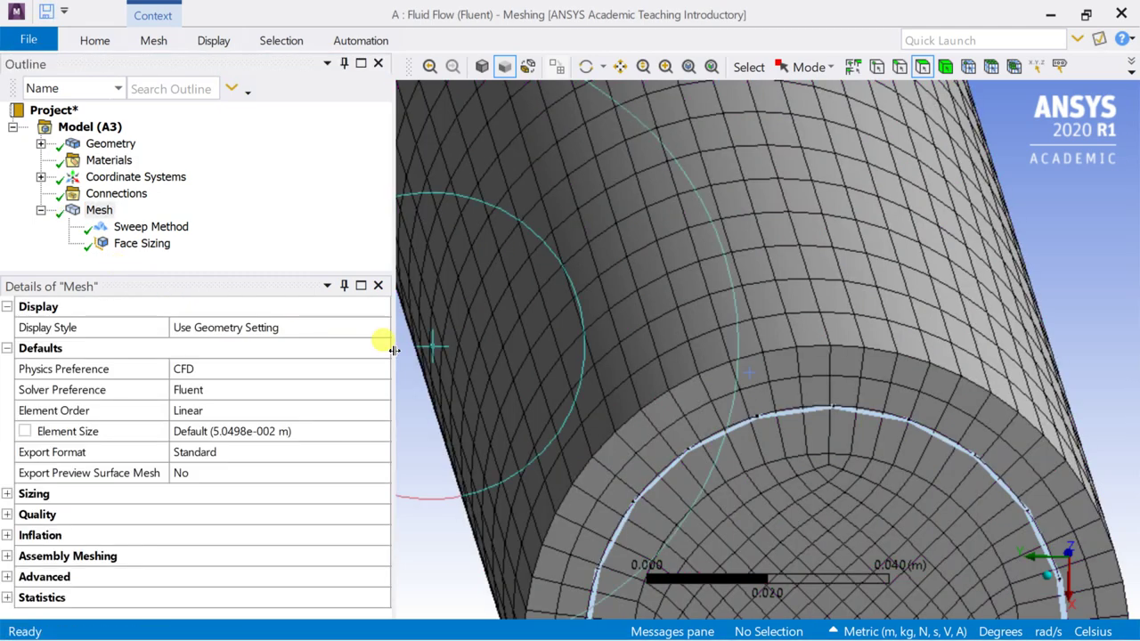
# Refine the face sizing to 1 mm and regenerate the mesh.
pyautogui.click(147, 244)
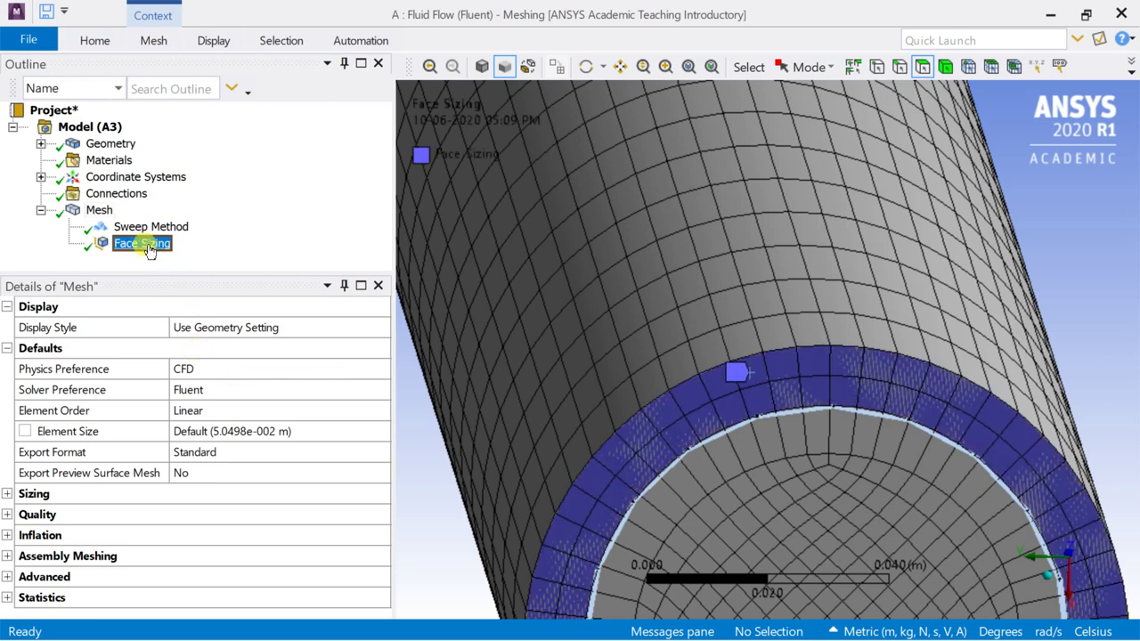
pyautogui.click(182, 473)
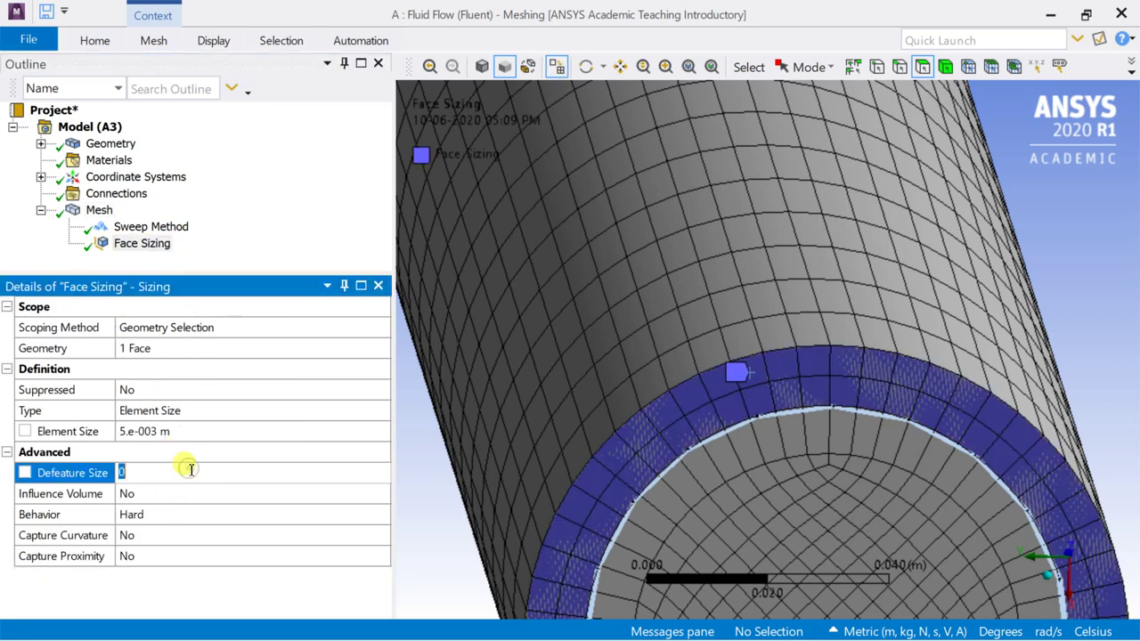
pyautogui.click(175, 432)
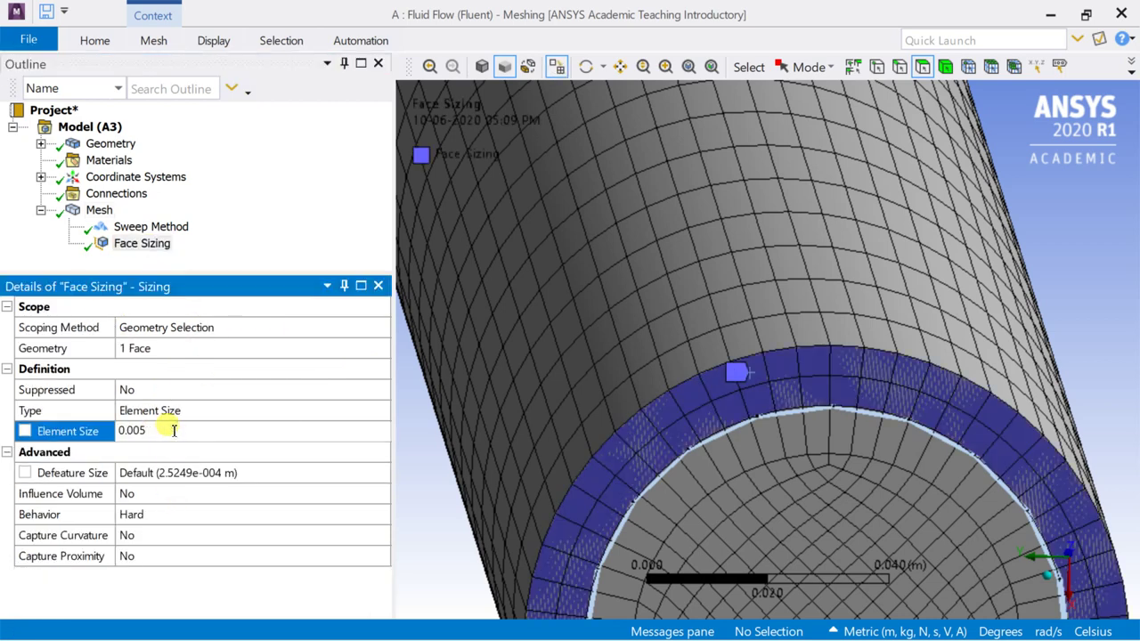
pyautogui.press('Return')
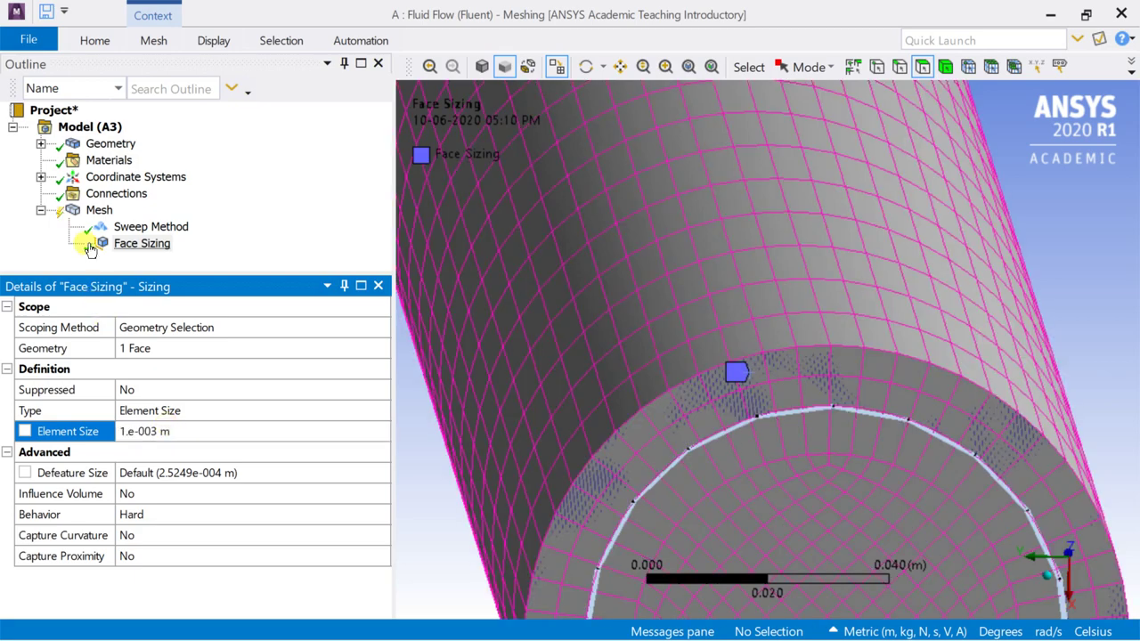
pyautogui.click(98, 210)
pyautogui.rightClick(98, 208)
pyautogui.click(138, 281)
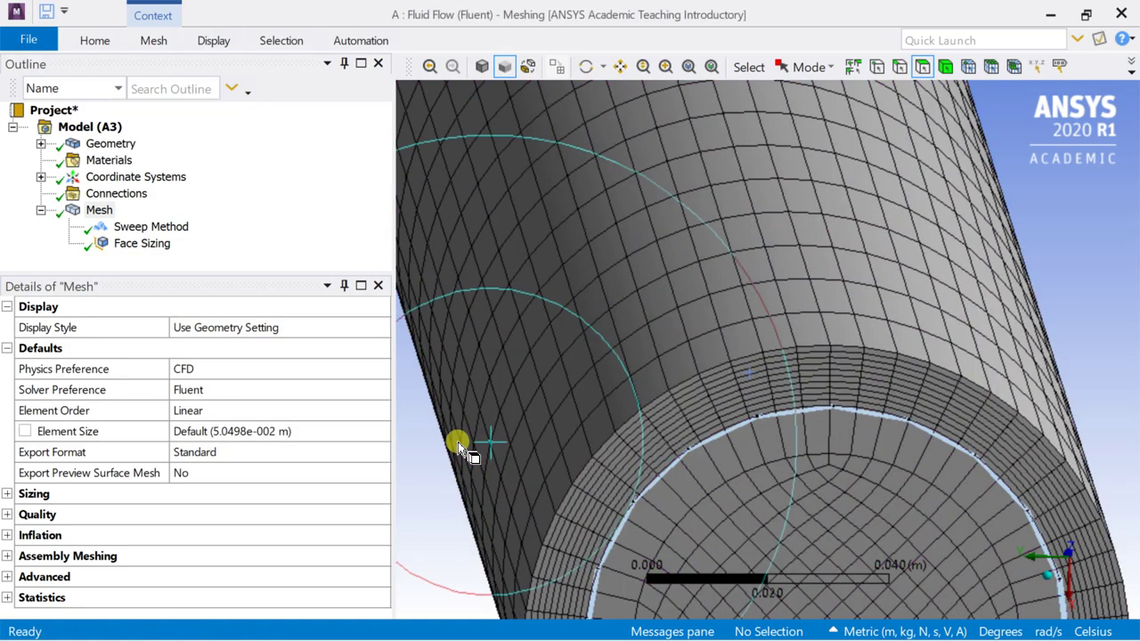
# Orbit and zoom so the pipe end face is centred, ready for face picking.
pyautogui.scroll(3, 649, 419)
pyautogui.scroll(-3, 648, 419)
pyautogui.scroll(-2, 637, 429)
pyautogui.moveTo(638, 429)
pyautogui.mouseDown(button='middle')
pyautogui.moveTo(607, 442)
pyautogui.moveTo(576, 433)
pyautogui.mouseUp(button='middle')
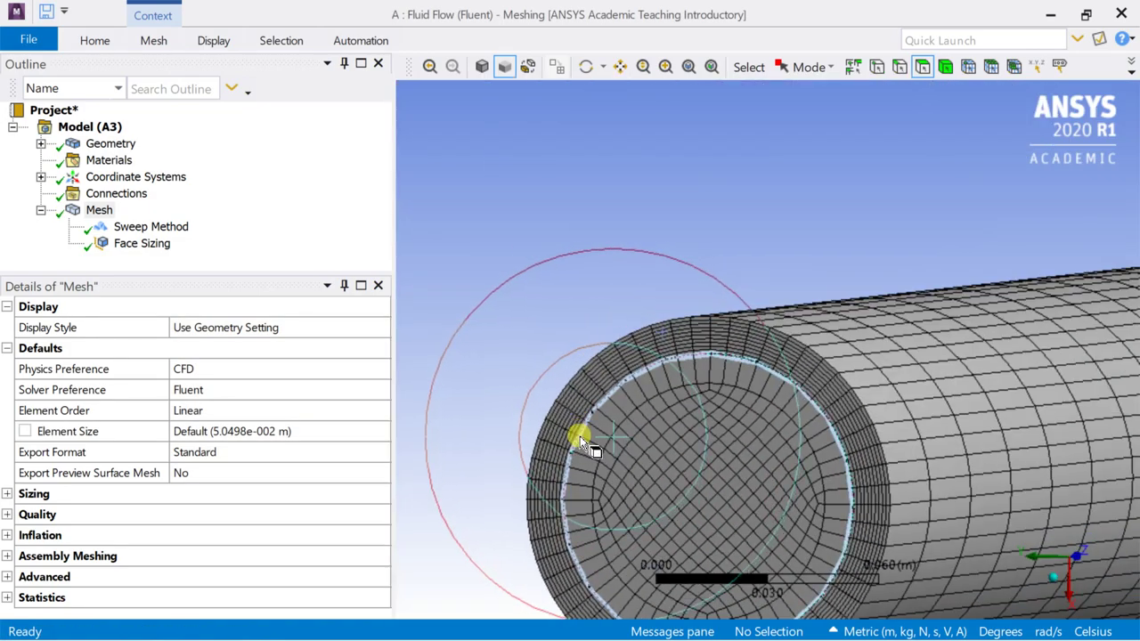
pyautogui.moveTo(635, 412)
pyautogui.mouseDown(button='middle')
pyautogui.moveTo(728, 432)
pyautogui.moveTo(789, 403)
pyautogui.mouseUp(button='middle')
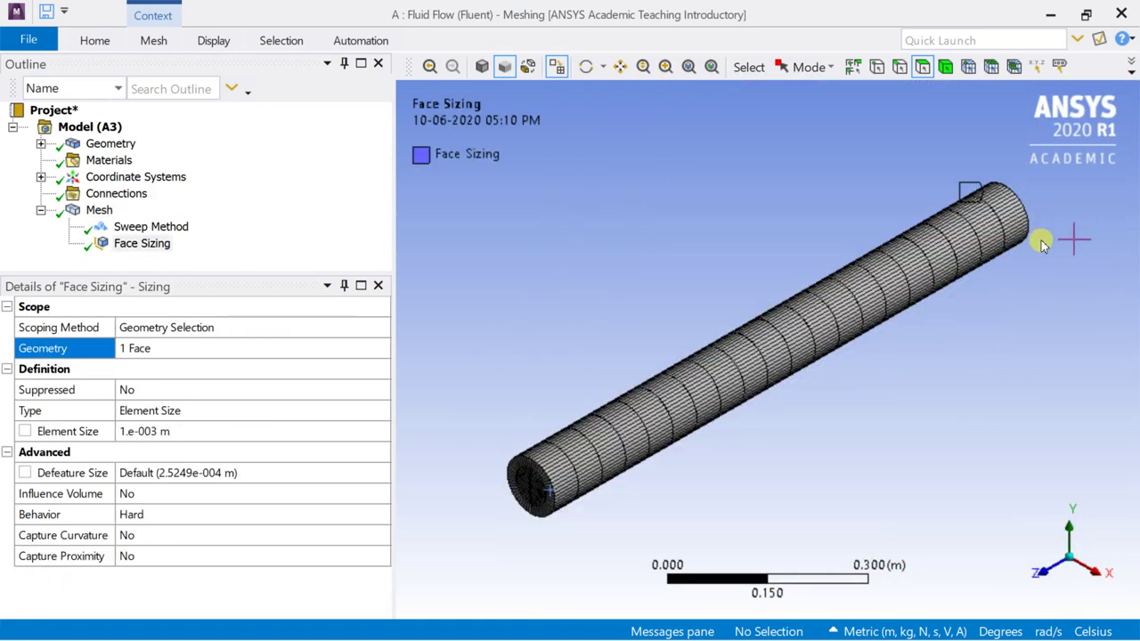
pyautogui.moveTo(975, 310); pyautogui.dragTo(891, 455, button='middle')
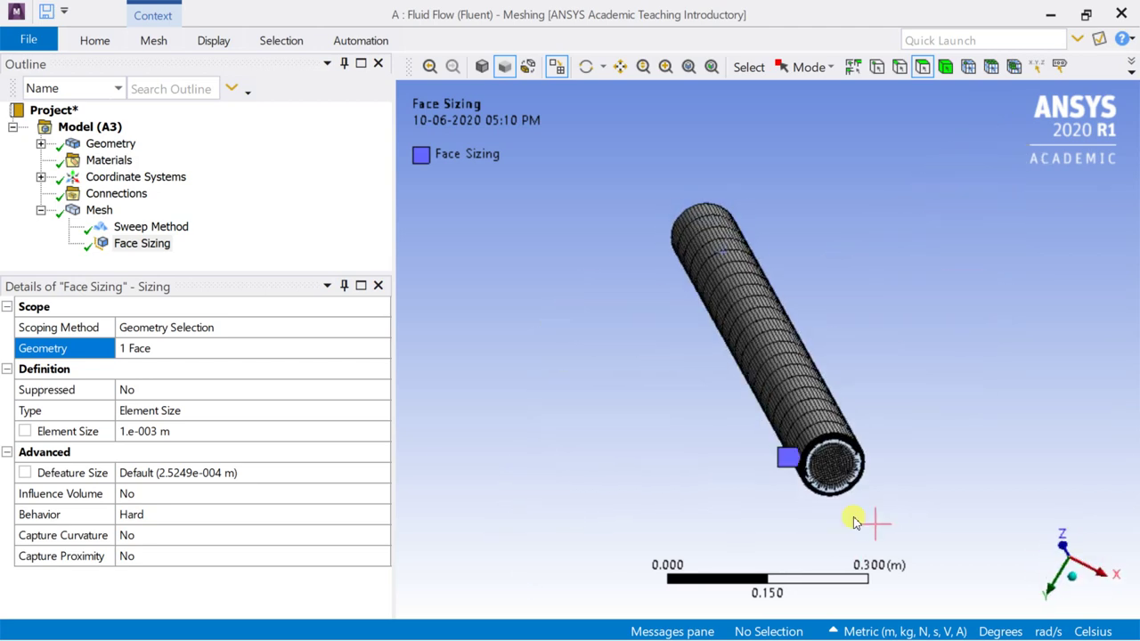
pyautogui.keyDown('ctrl'); pyautogui.moveTo(888, 396); pyautogui.dragTo(751, 133, button='middle'); pyautogui.keyUp('ctrl')
pyautogui.scroll(3, 766, 151)
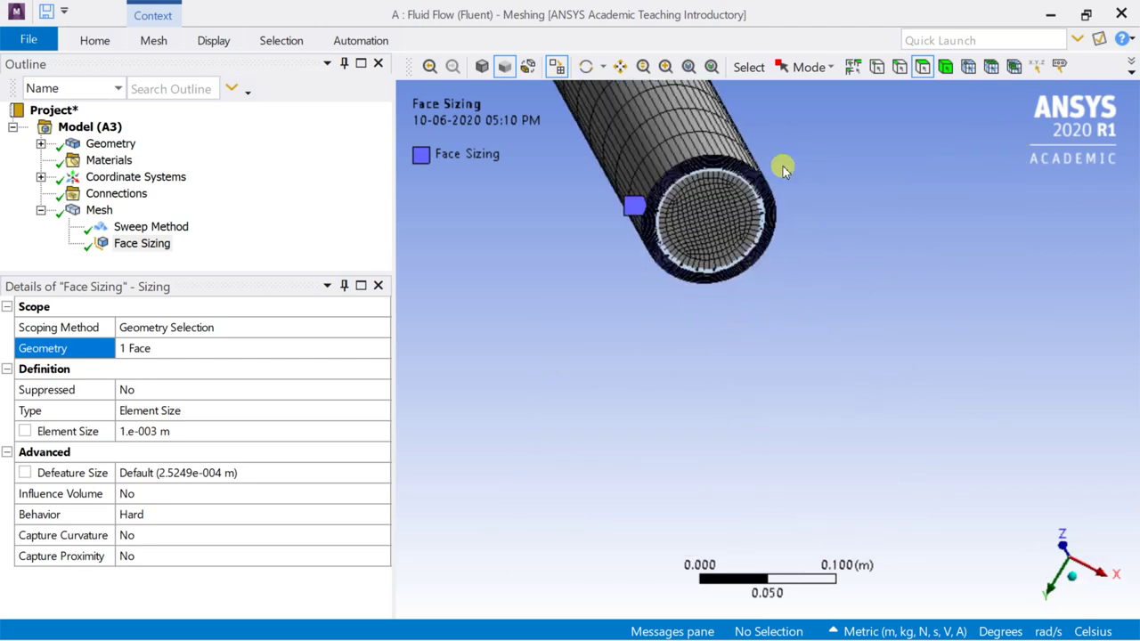
pyautogui.moveTo(787, 239)
pyautogui.keyDown('ctrl'); pyautogui.mouseDown(button='middle')
pyautogui.moveTo(838, 434)
pyautogui.moveTo(830, 354)
pyautogui.moveTo(950, 270)
pyautogui.mouseUp(button='middle'); pyautogui.keyUp('ctrl')
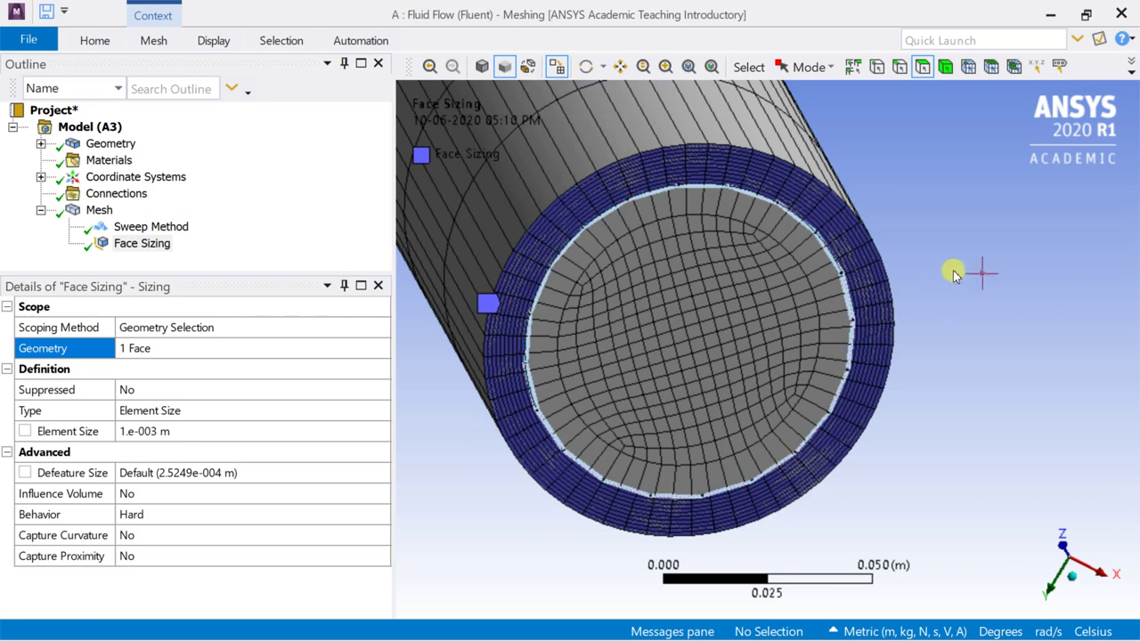
pyautogui.click(98, 210)
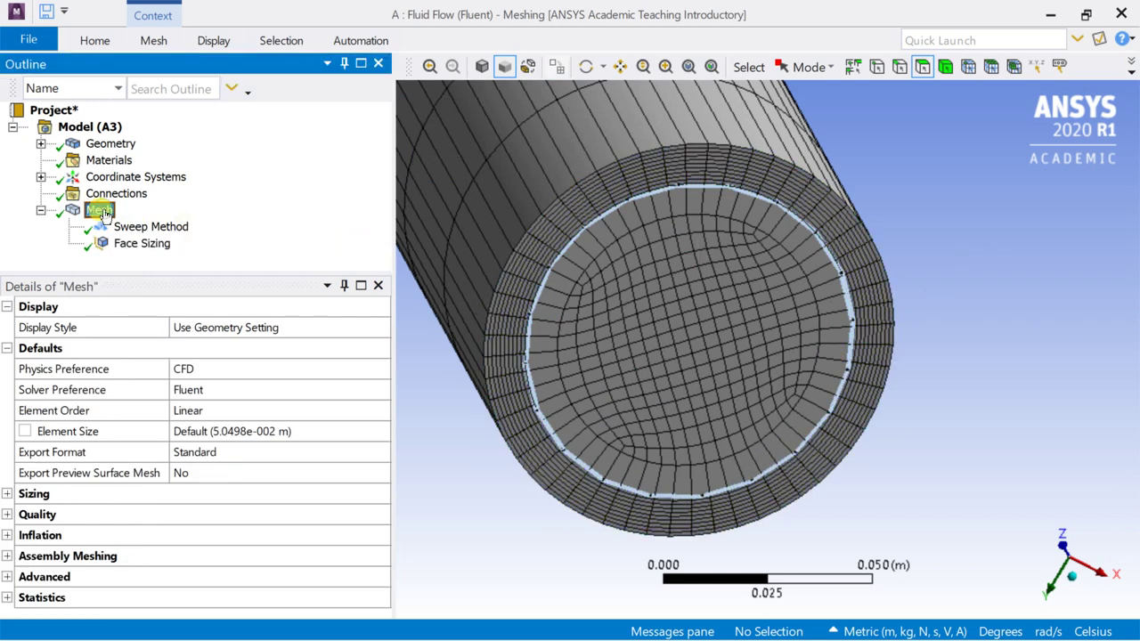
pyautogui.click(922, 68)
# Name the inner circular end face as the crude oil inlet.
pyautogui.click(719, 282)
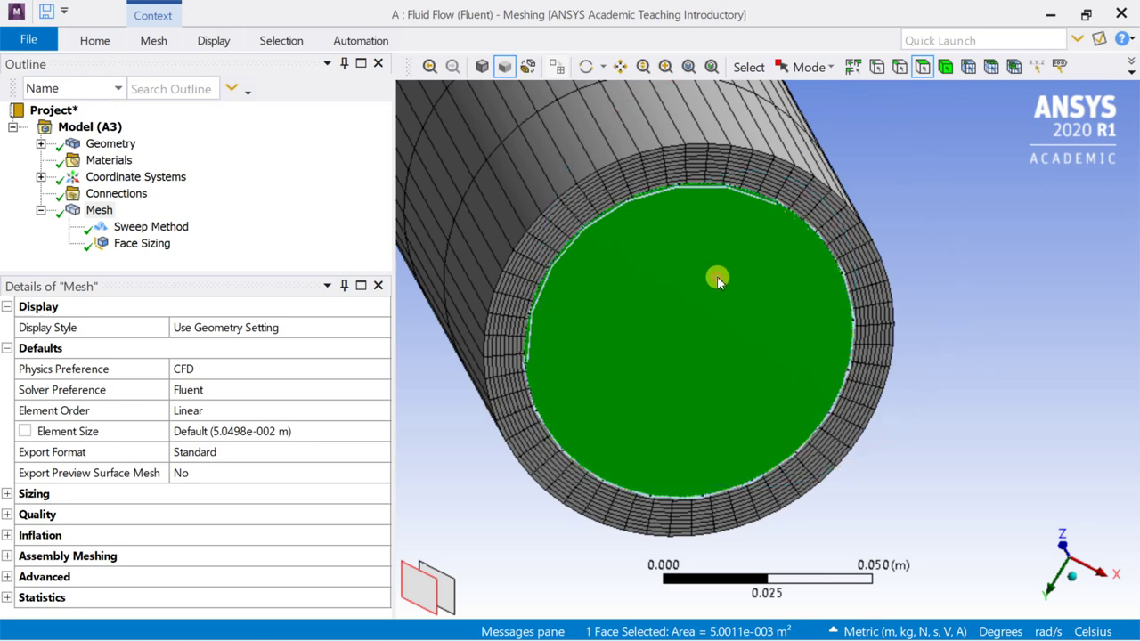
pyautogui.rightClick(720, 281)
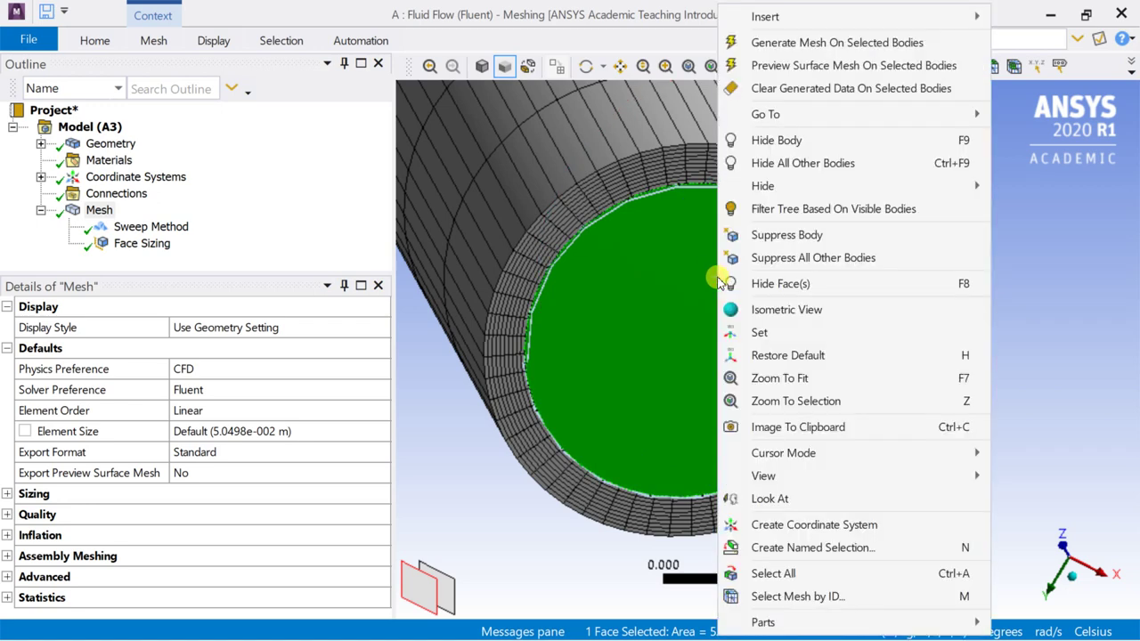
pyautogui.click(757, 549)
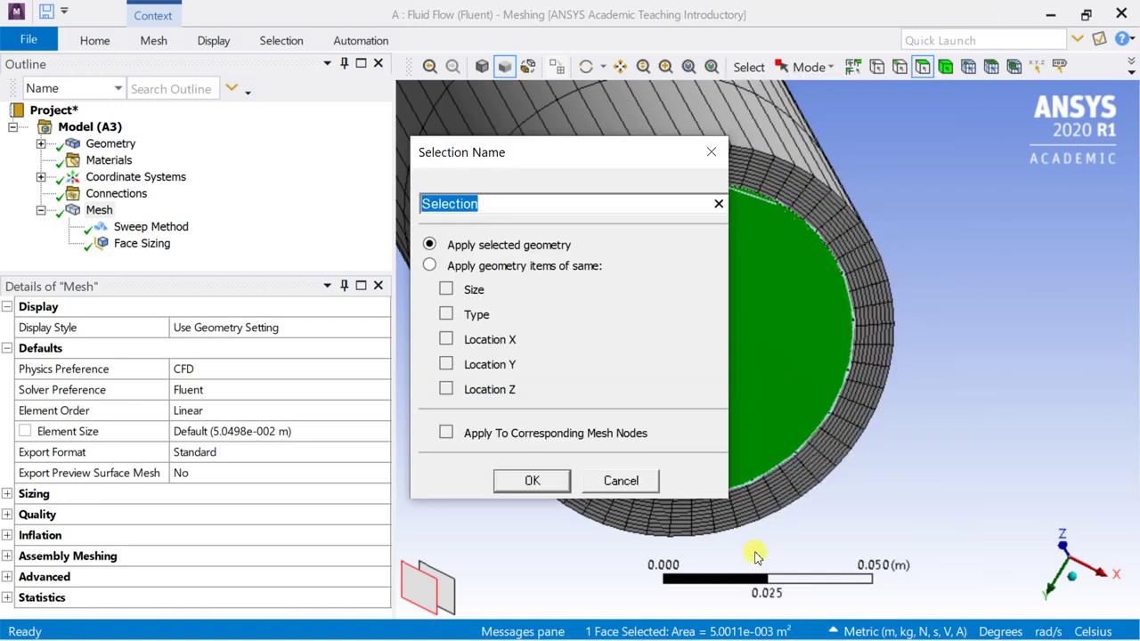
pyautogui.write('crude oil inlet')
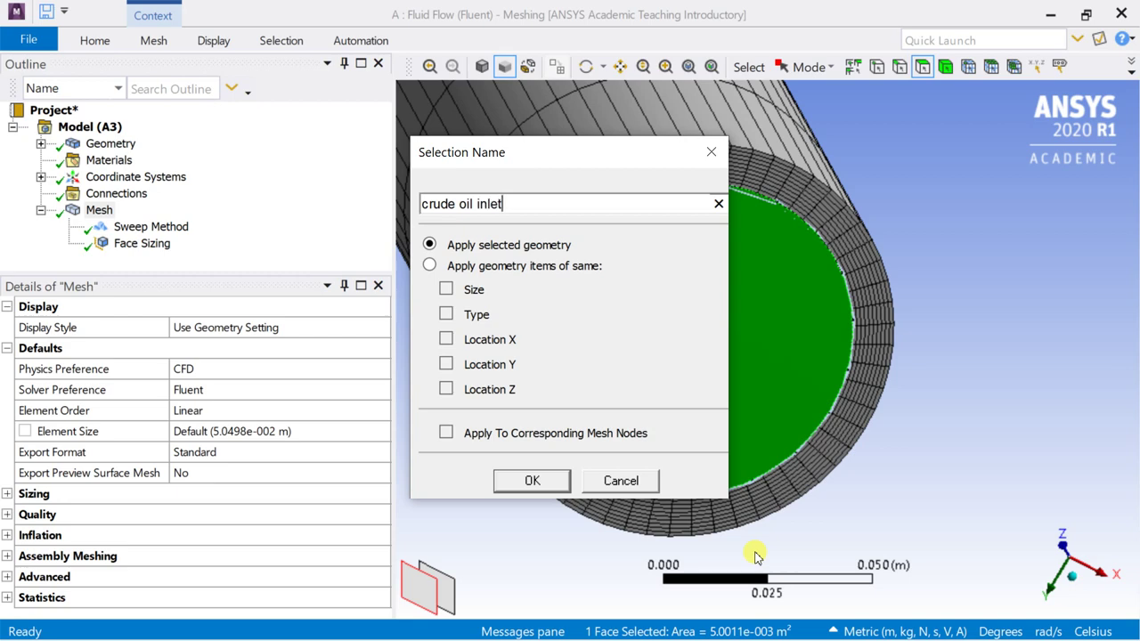
pyautogui.press('Return')
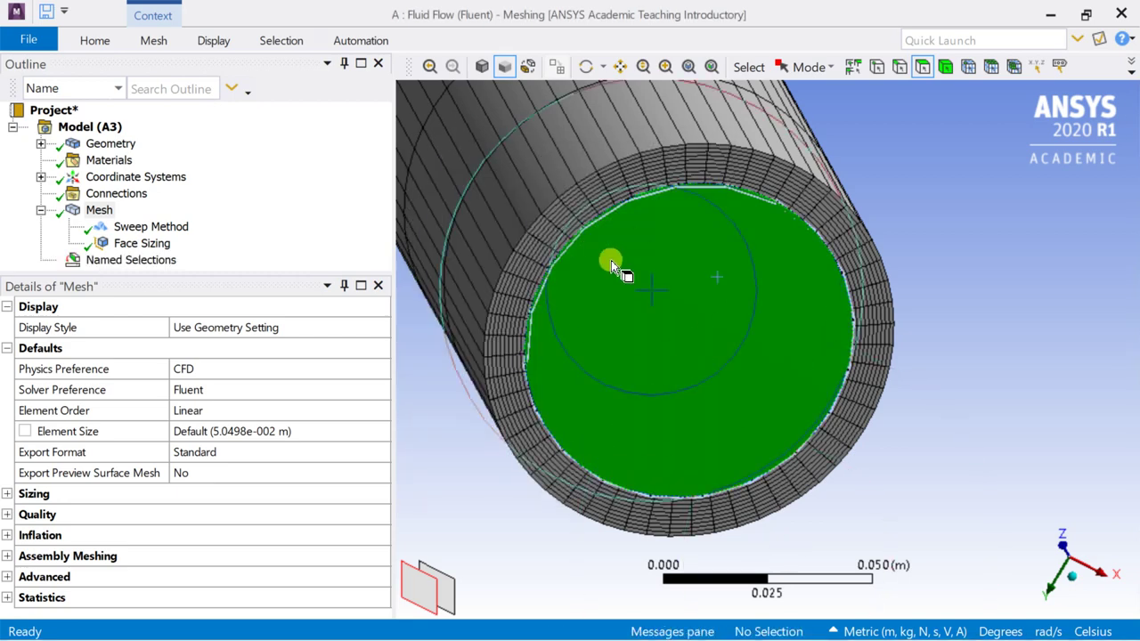
# Name the outer ring face as the water inlet and rotate to the pipe's other end.
pyautogui.click(572, 207)
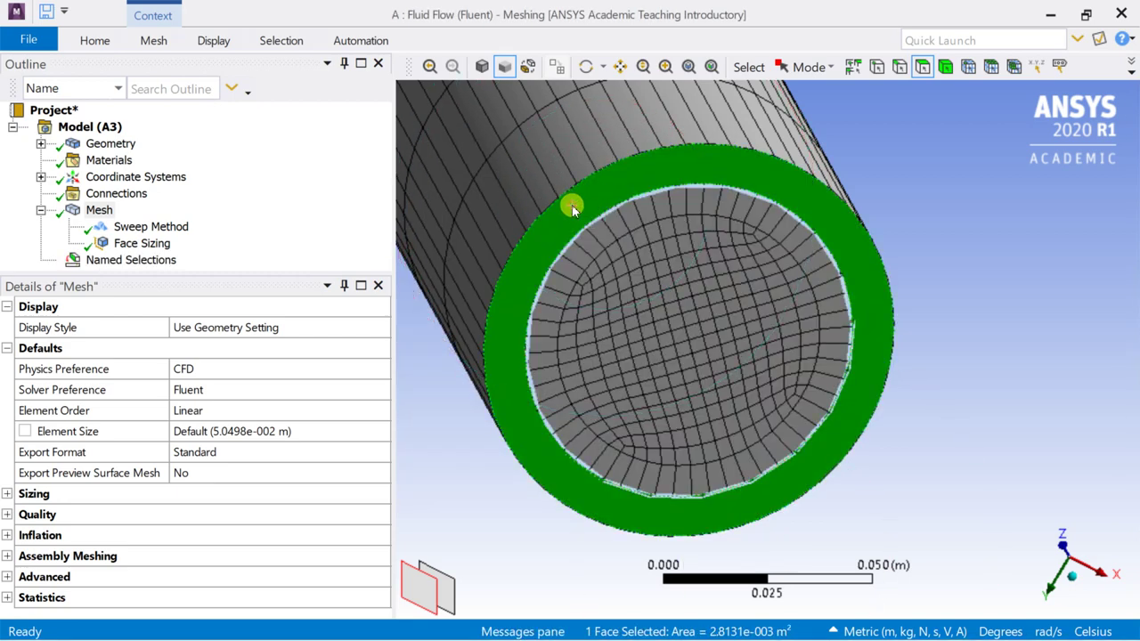
pyautogui.rightClick(572, 207)
pyautogui.click(640, 547)
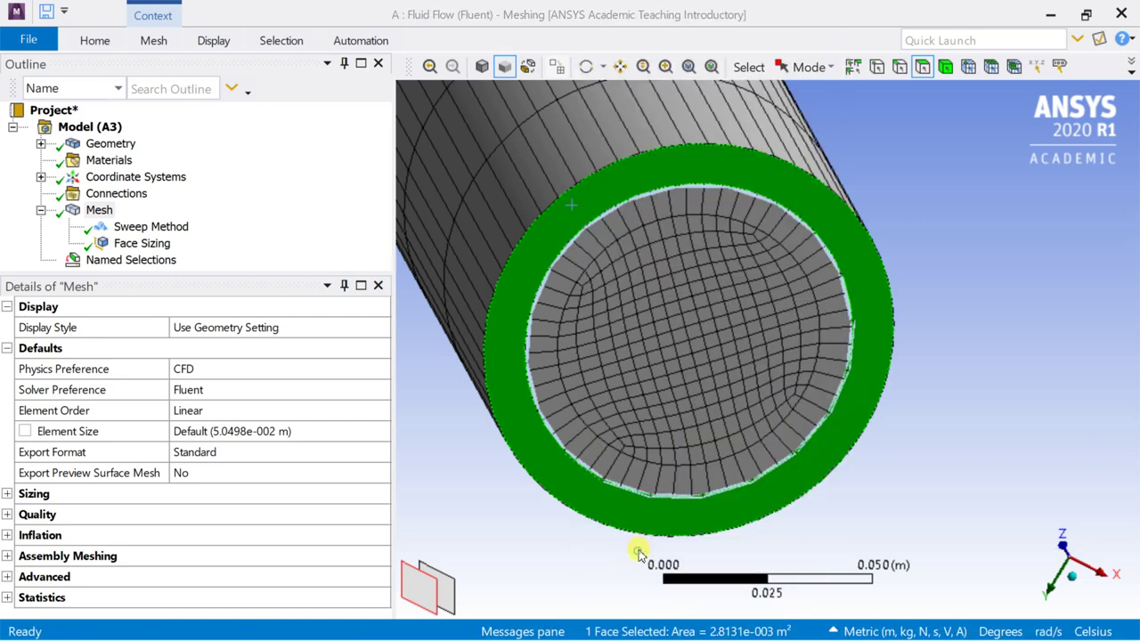
pyautogui.write('water in')
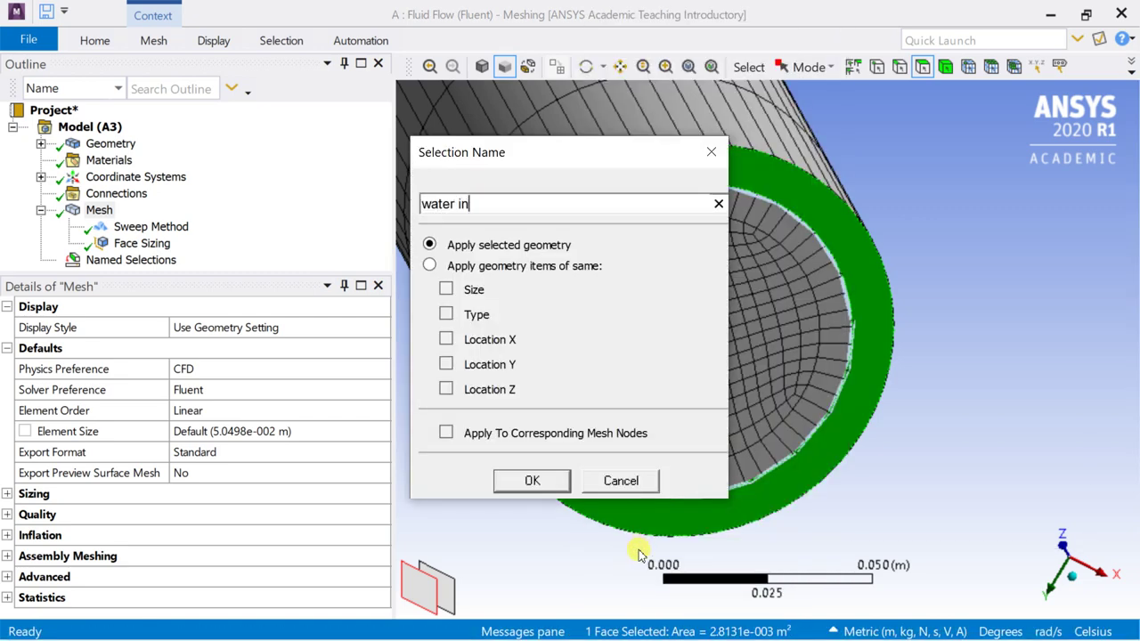
pyautogui.press('Return')
pyautogui.click(638, 553)
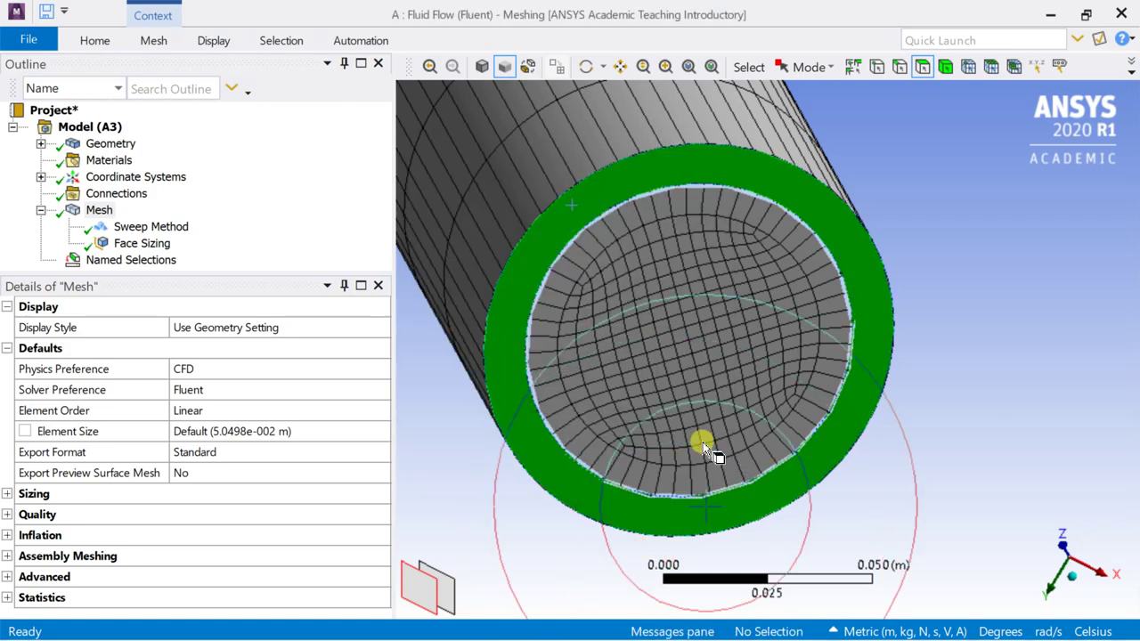
pyautogui.click(998, 239)
pyautogui.scroll(-3, 984, 218)
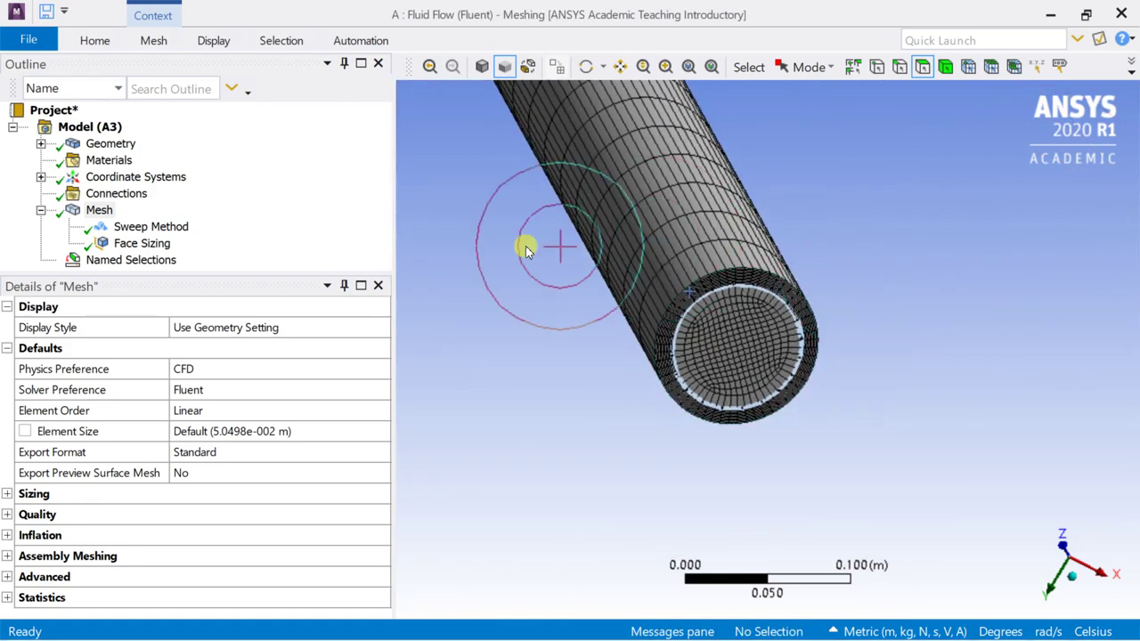
pyautogui.moveTo(522, 244)
pyautogui.mouseDown(button='middle')
pyautogui.moveTo(844, 511)
pyautogui.moveTo(649, 420)
pyautogui.mouseUp(button='middle')
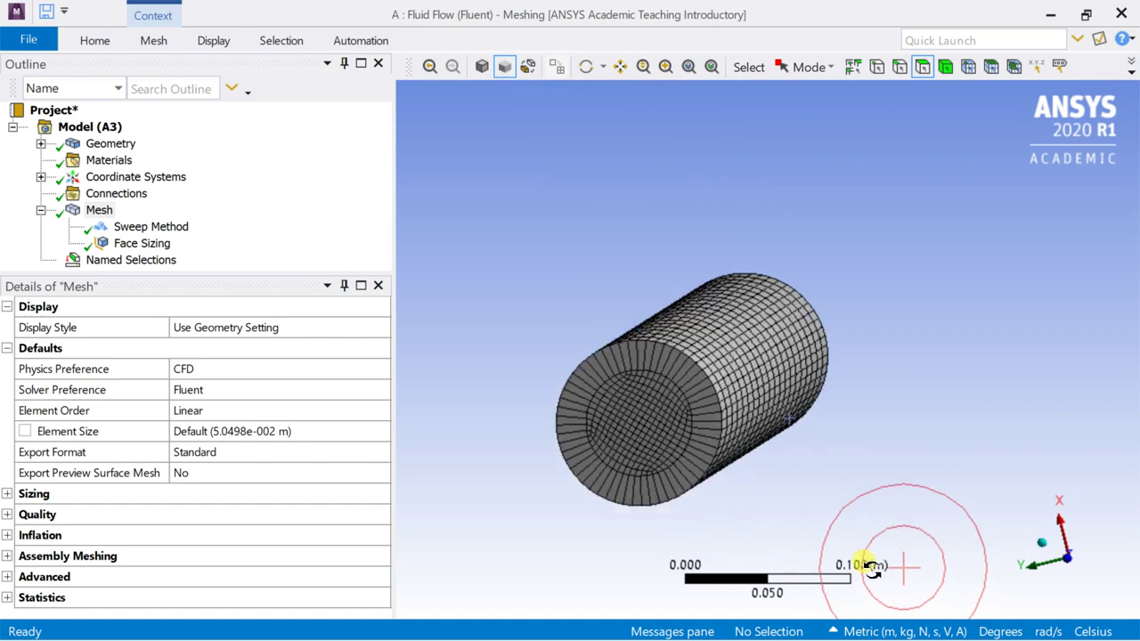
# Name the opposite end face as the outlet.
pyautogui.click(649, 419)
pyautogui.rightClick(649, 421)
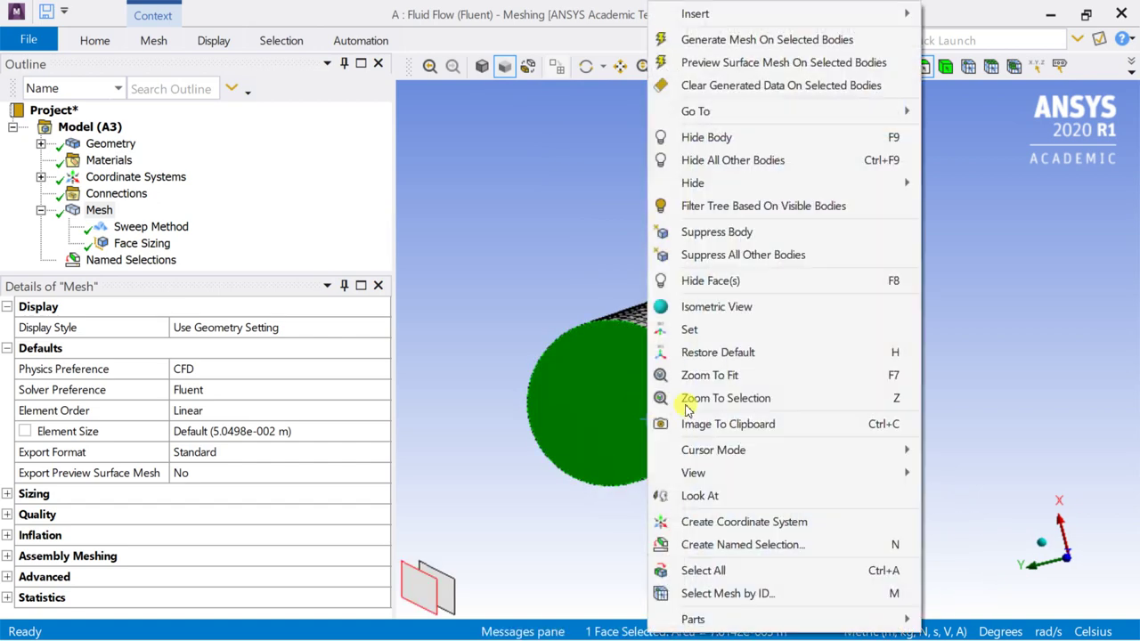
pyautogui.click(703, 545)
pyautogui.write('outlet')
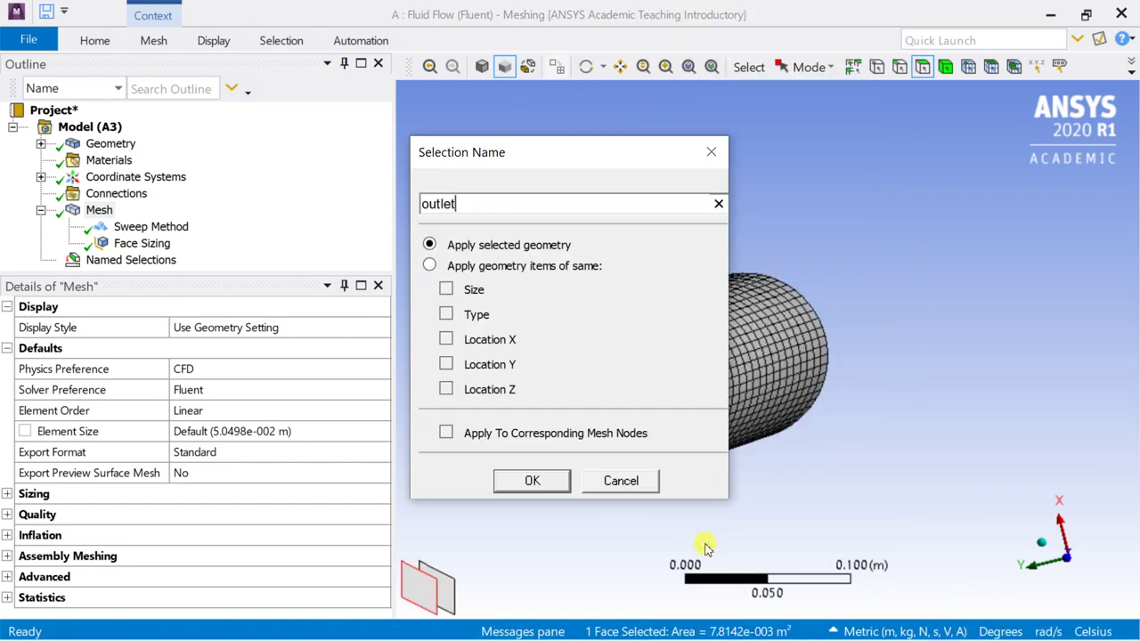
pyautogui.press('Return')
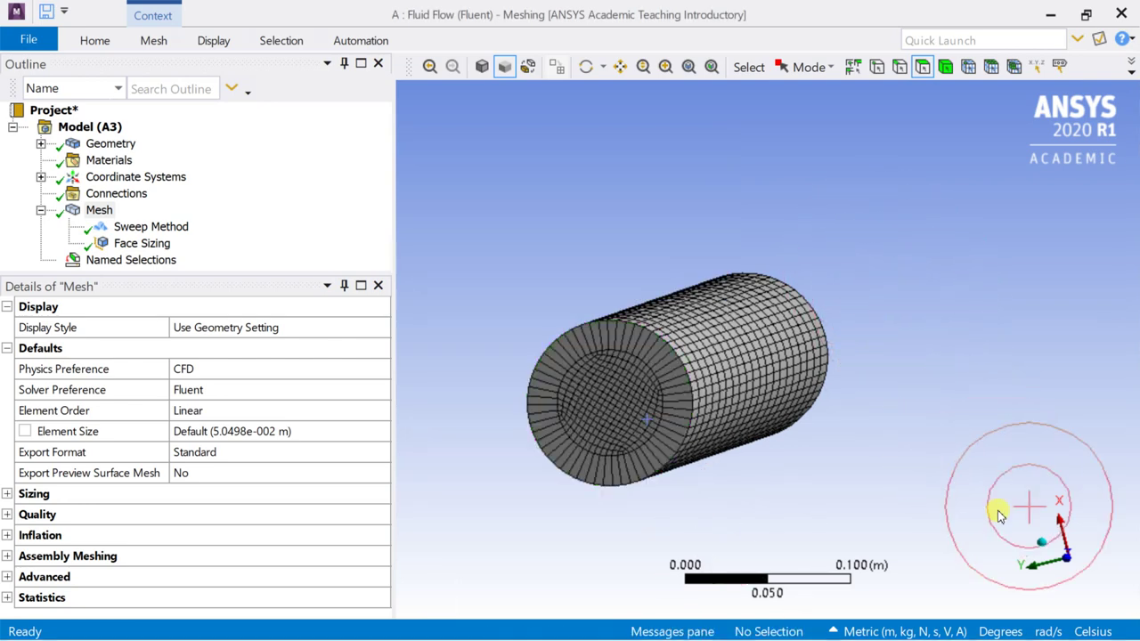
# Name the curved side surface as the pipe wall and return to the isometric view.
pyautogui.click(1037, 545)
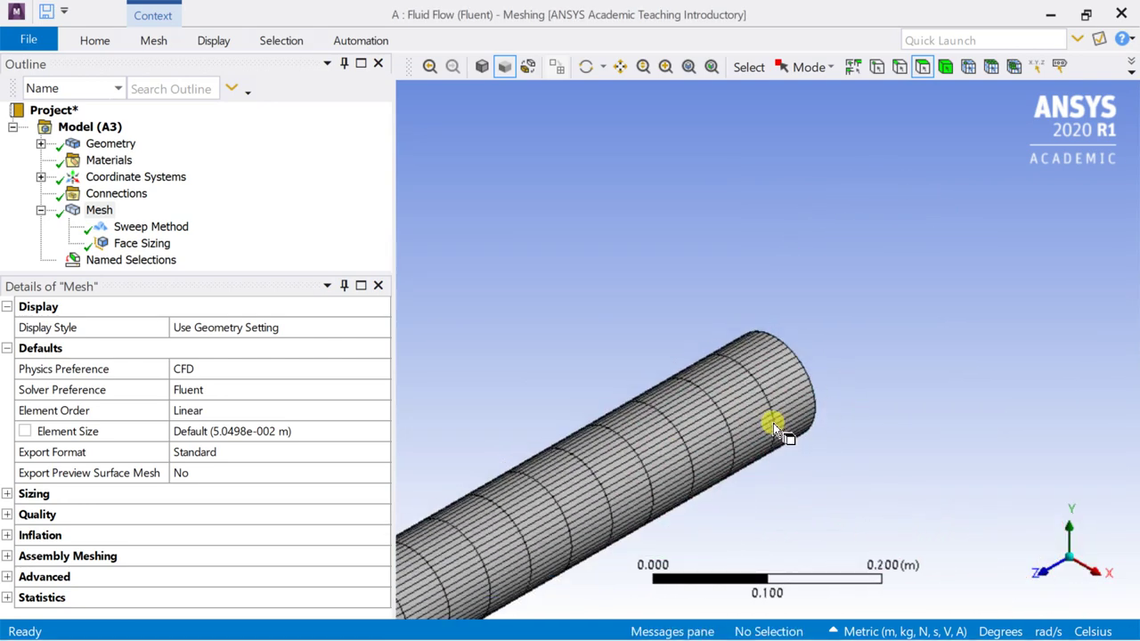
pyautogui.scroll(-2, 773, 423)
pyautogui.click(642, 440)
pyautogui.rightClick(645, 434)
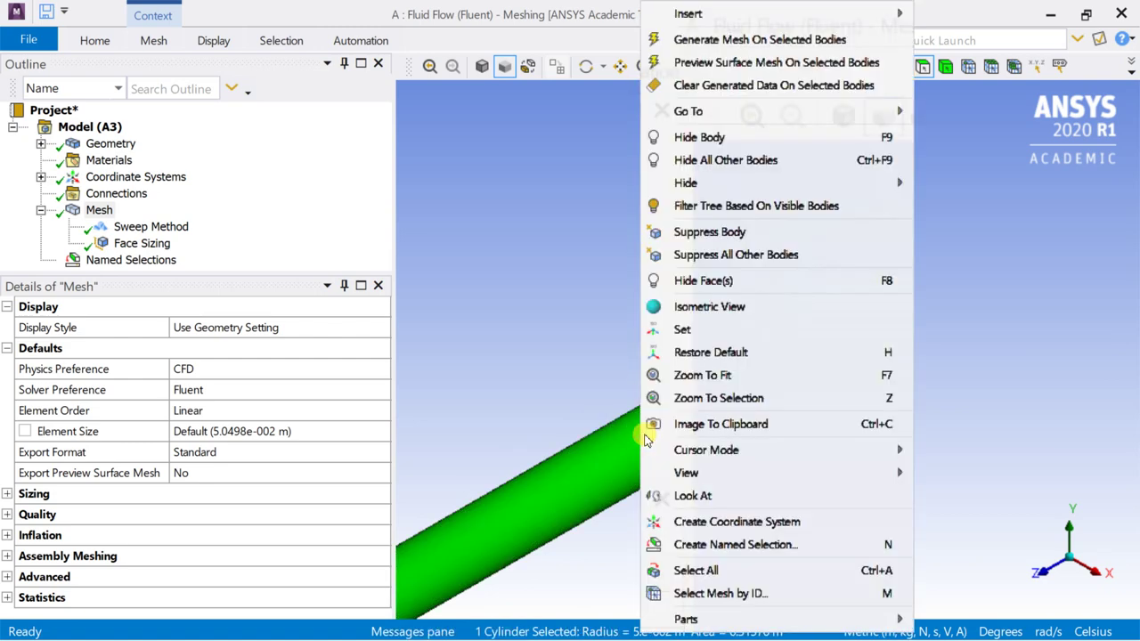
pyautogui.click(717, 545)
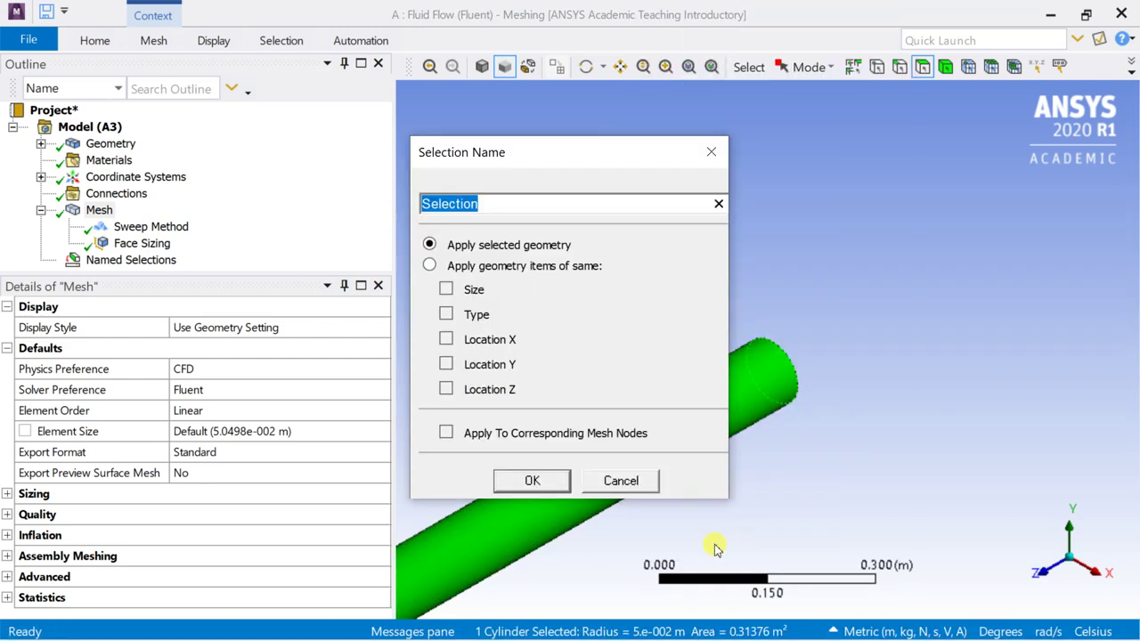
pyautogui.write('pipe wall')
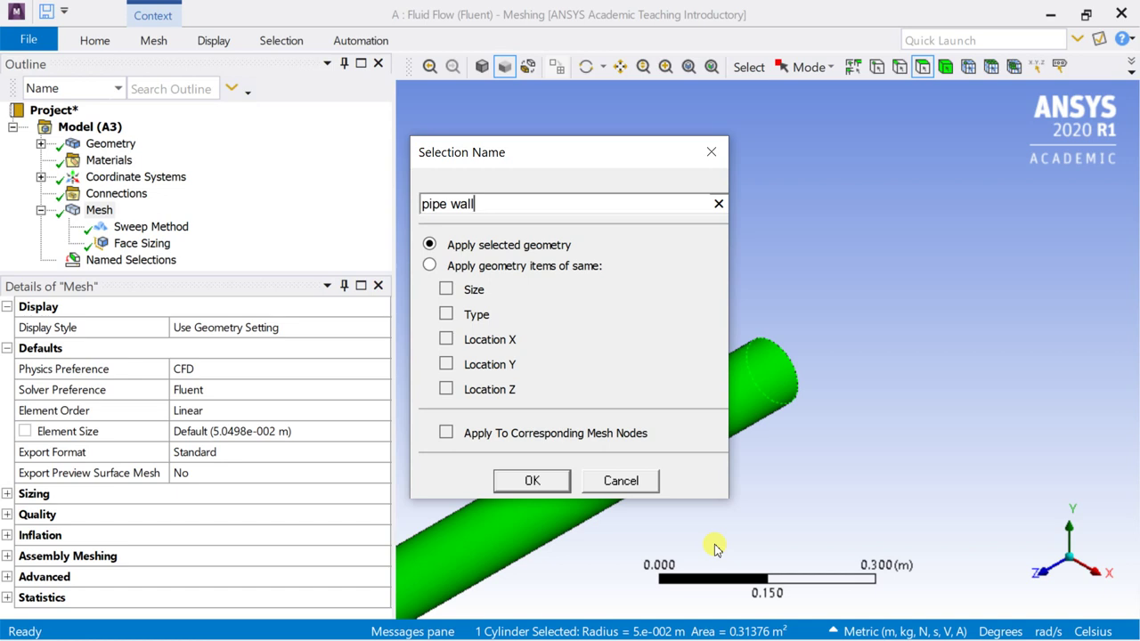
pyautogui.press('Return')
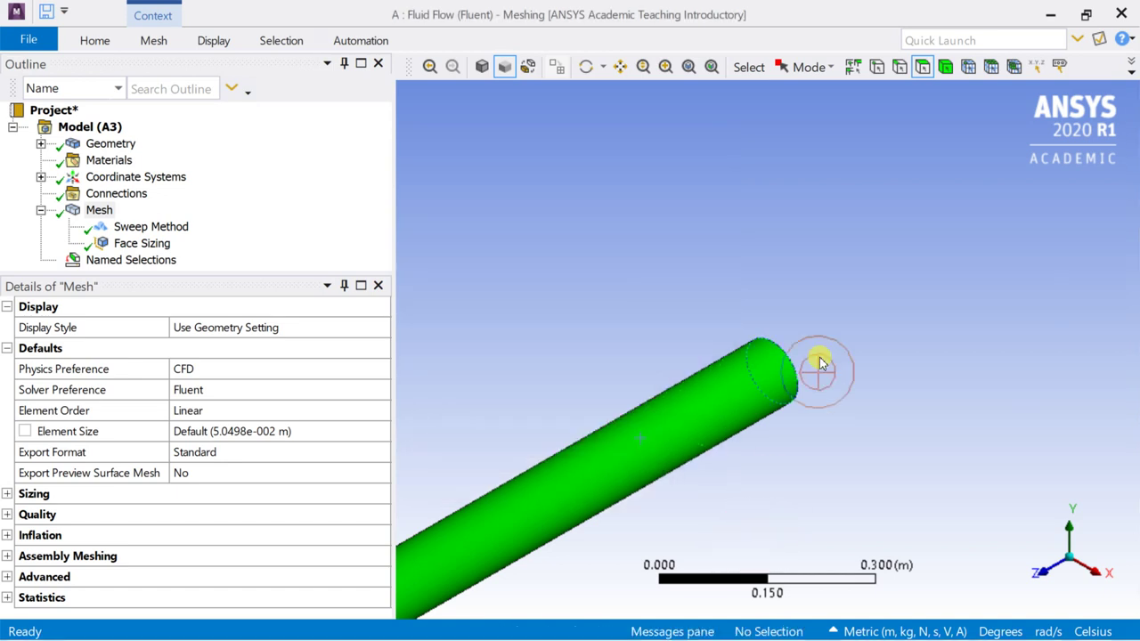
pyautogui.click(1075, 556)
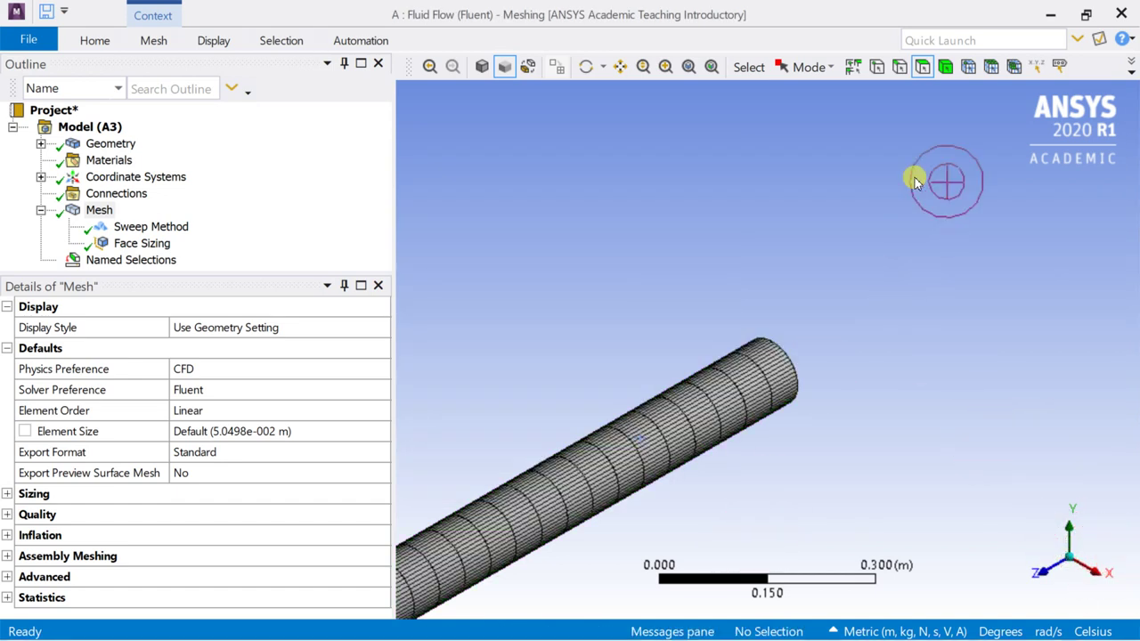
# Check the four named selections and update the mesh to pass it to Fluent.
pyautogui.scroll(1, 508, 565)
pyautogui.scroll(1, 538, 555)
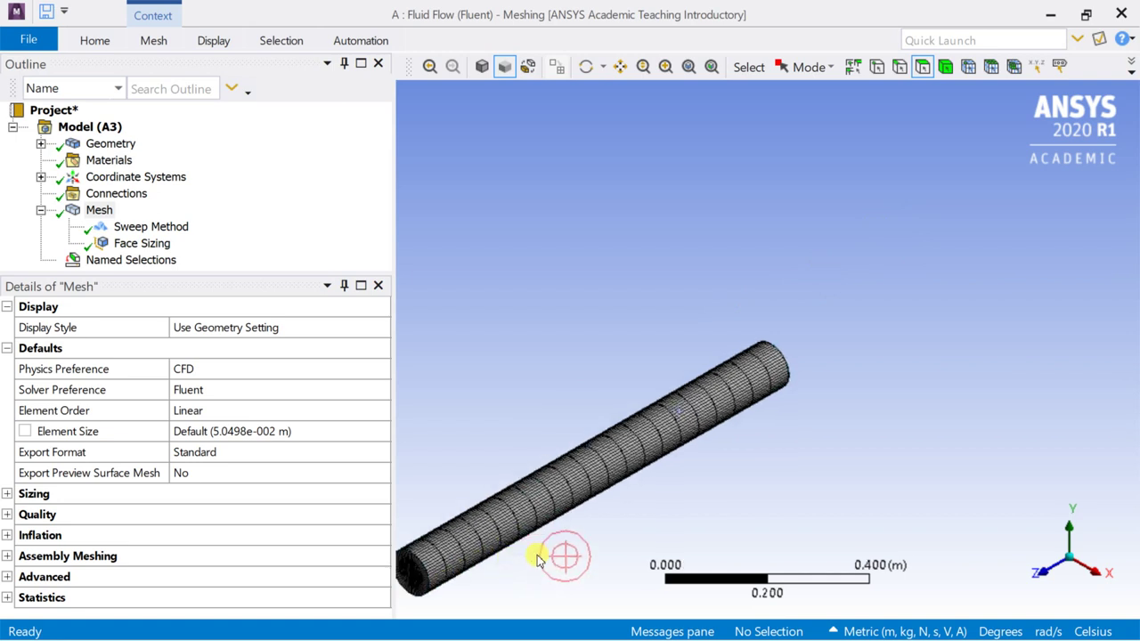
pyautogui.keyDown('ctrl'); pyautogui.moveTo(593, 537); pyautogui.dragTo(668, 477, button='middle'); pyautogui.keyUp('ctrl')
pyautogui.scroll(1, 756, 502)
pyautogui.scroll(1, 756, 433)
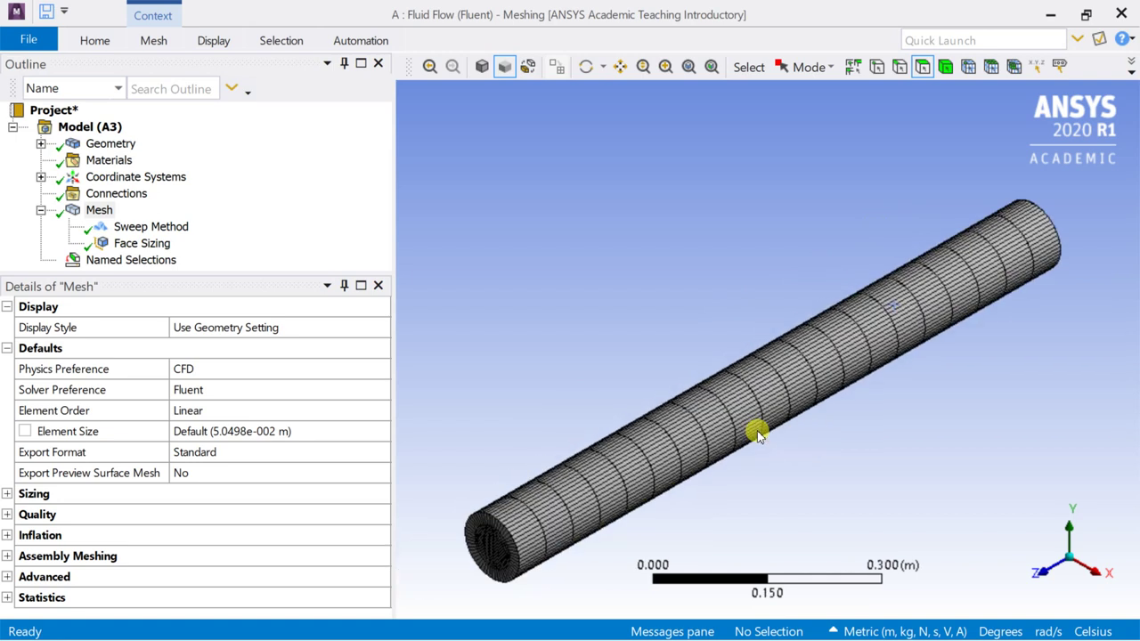
pyautogui.keyDown('ctrl'); pyautogui.moveTo(797, 516); pyautogui.dragTo(847, 380, button='middle'); pyautogui.keyUp('ctrl')
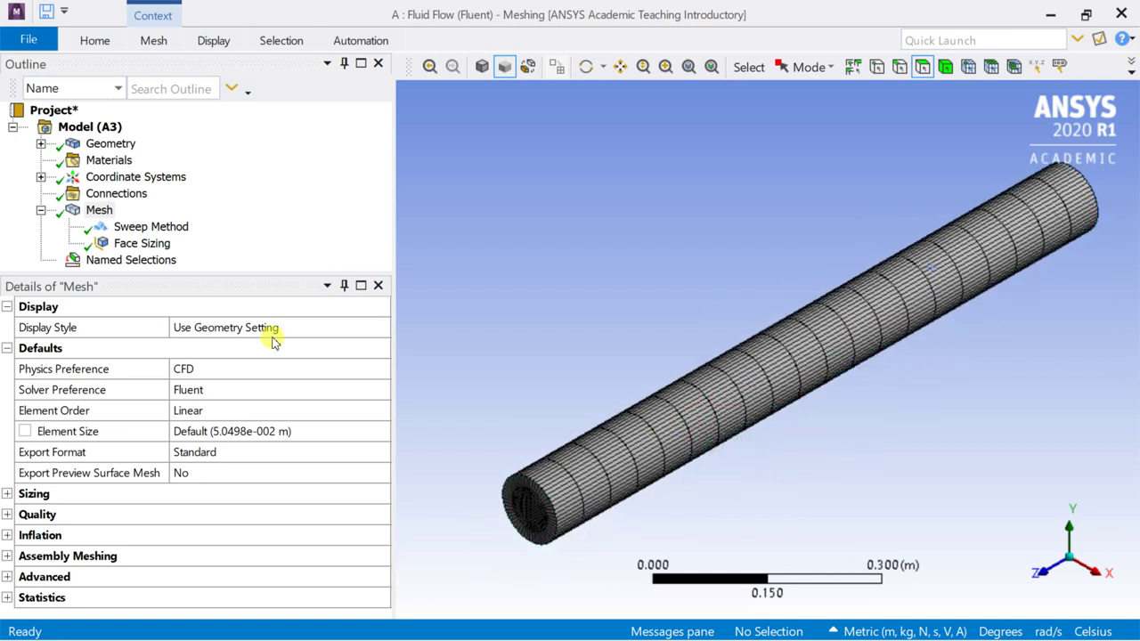
pyautogui.click(41, 259)
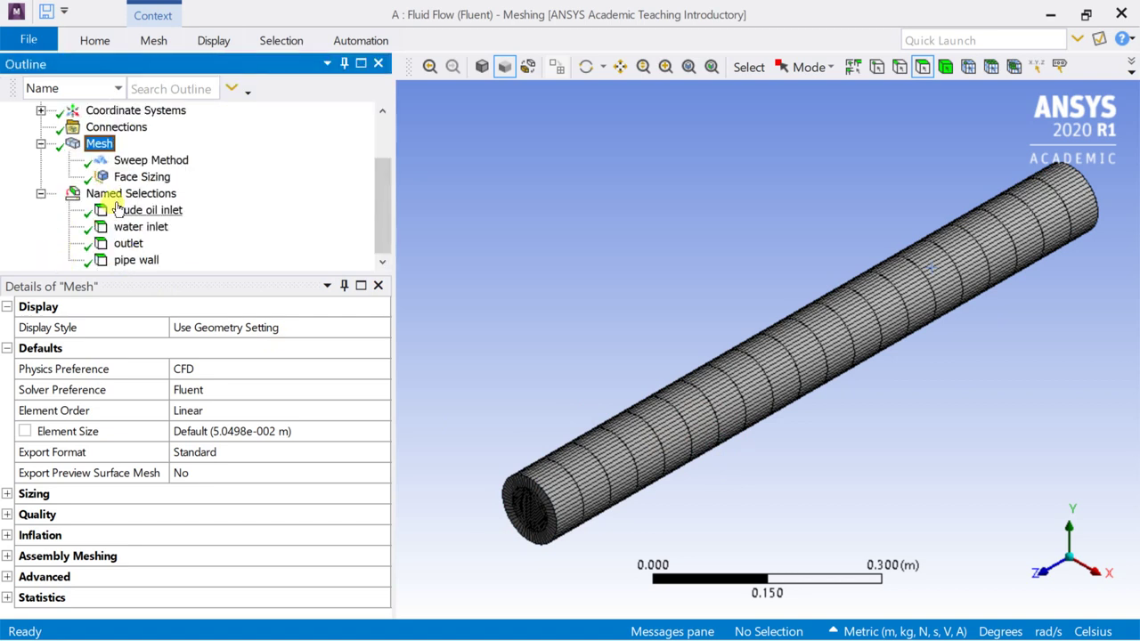
pyautogui.scroll(2, 115, 209)
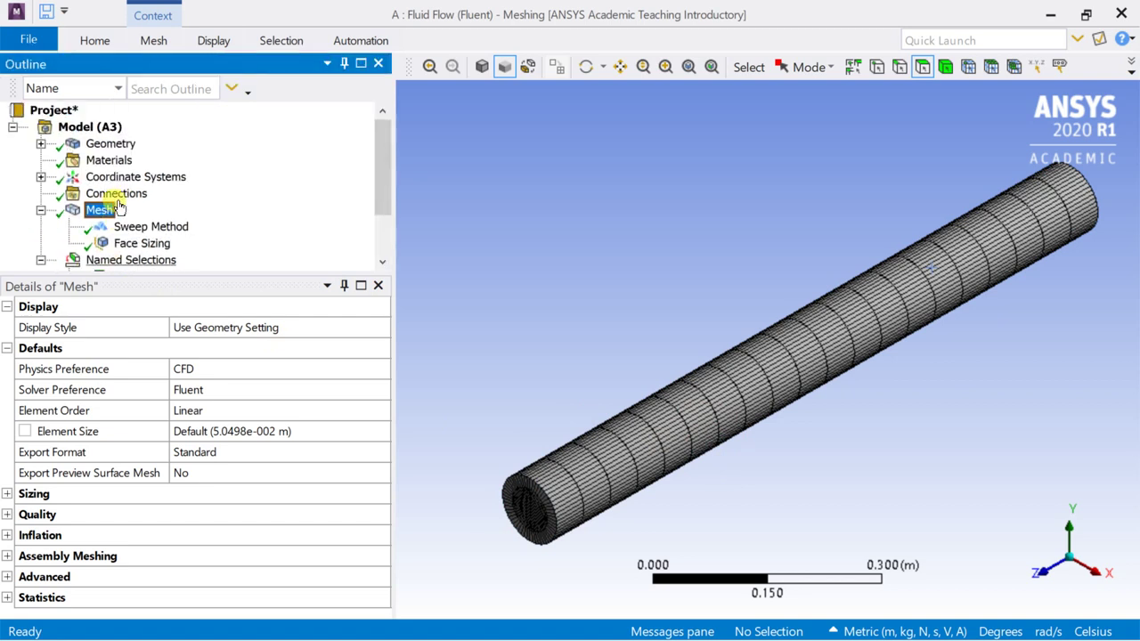
pyautogui.rightClick(98, 214)
pyautogui.click(131, 251)
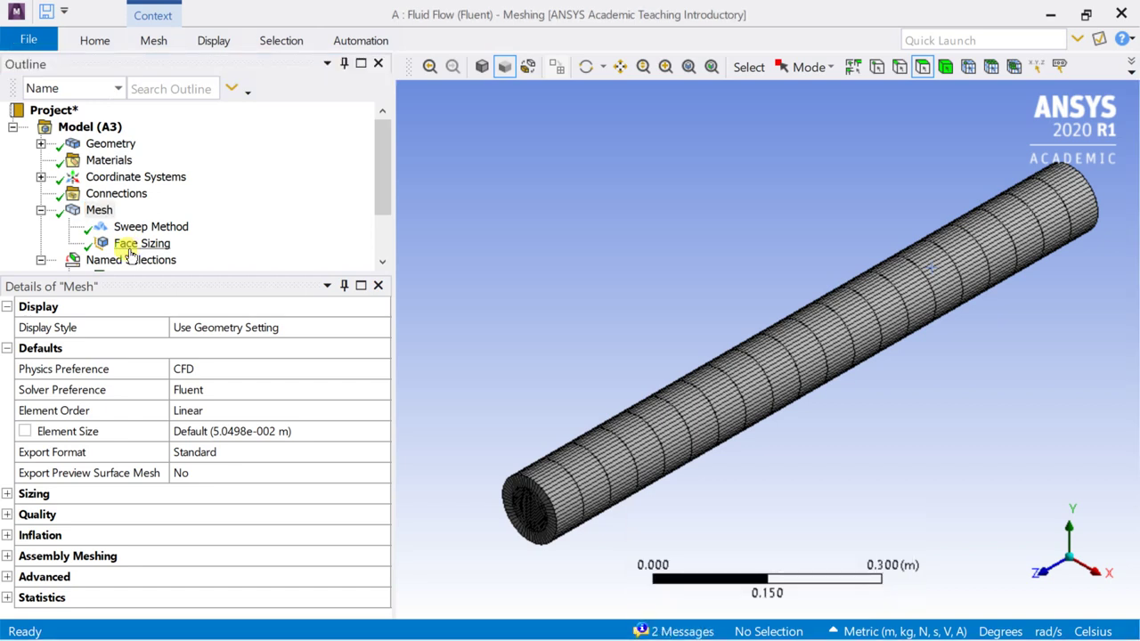
pyautogui.scroll(-2, 131, 253)
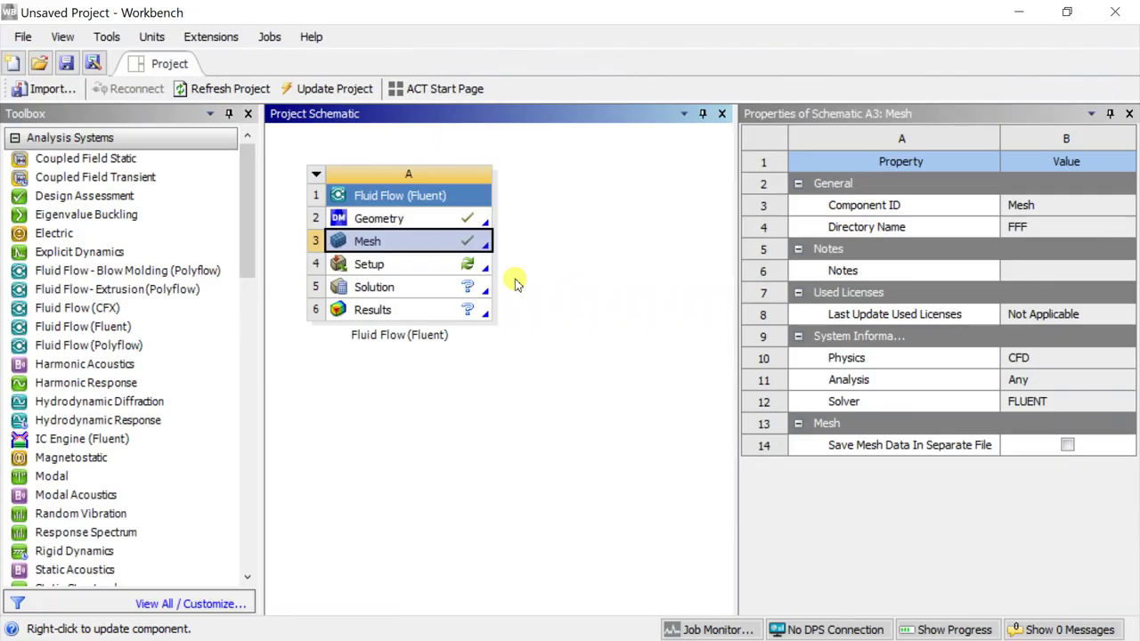
# Launch Fluent from the Setup cell with Double Precision enabled.
pyautogui.click(408, 267)
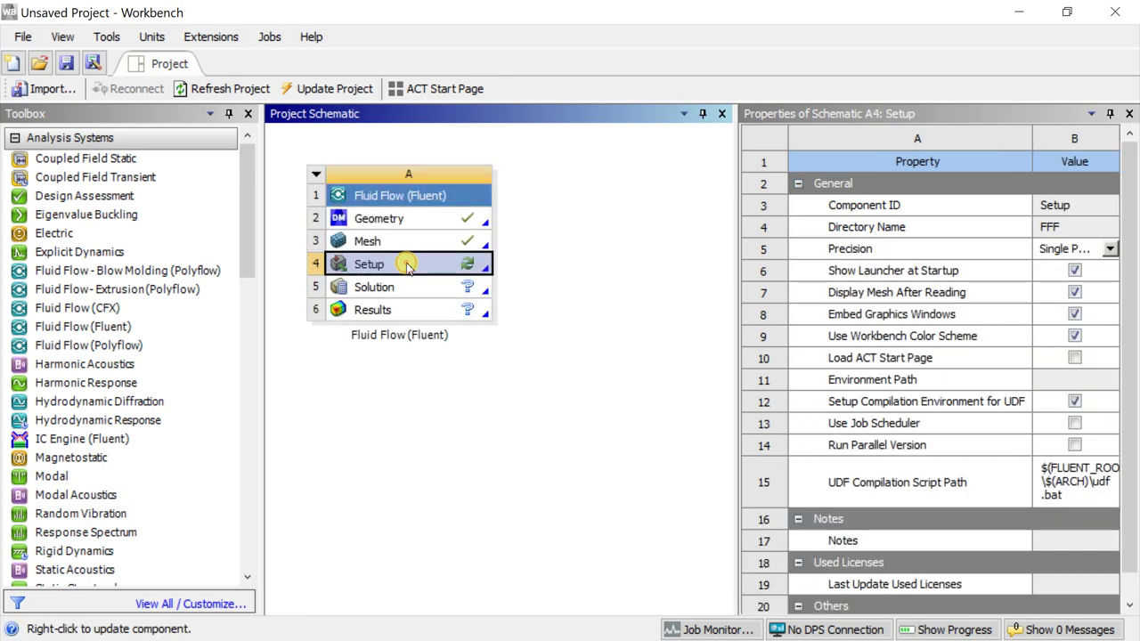
pyautogui.rightClick(408, 267)
pyautogui.click(461, 237)
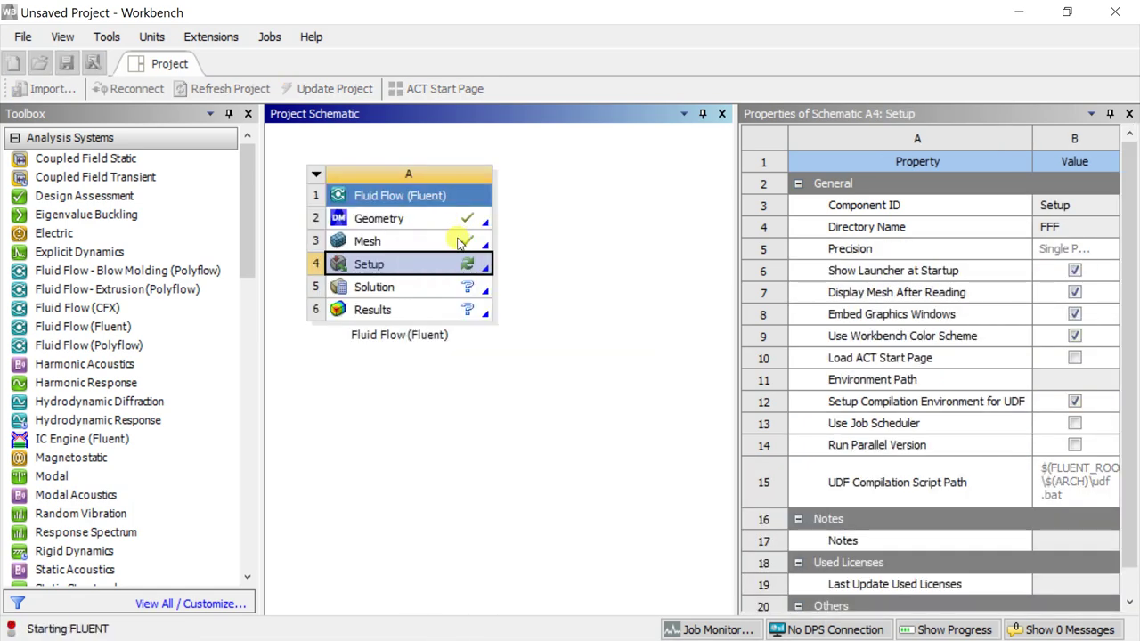
pyautogui.click(560, 287)
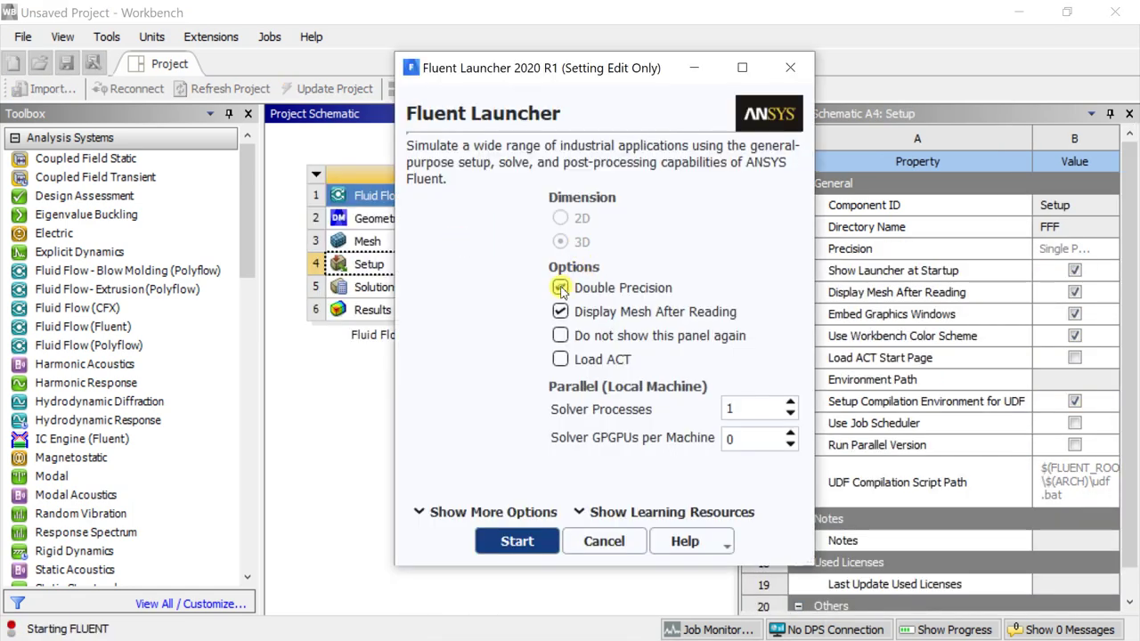
pyautogui.click(503, 539)
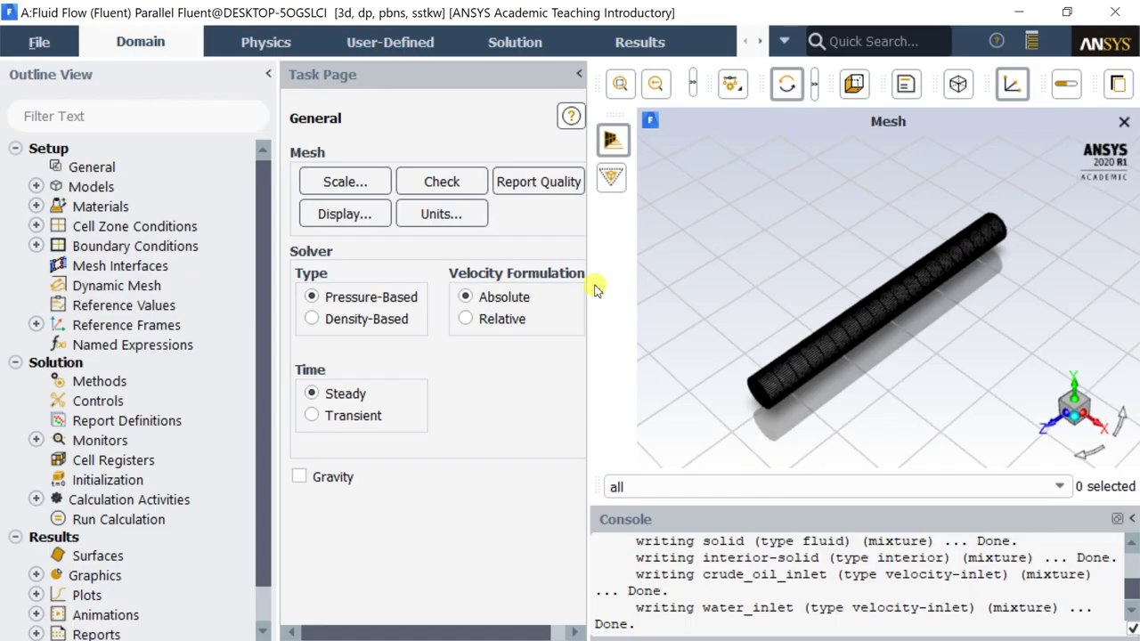
# Set the solver time to Transient and enable gravity with Y = -9.81 m/s².
pyautogui.click(312, 414)
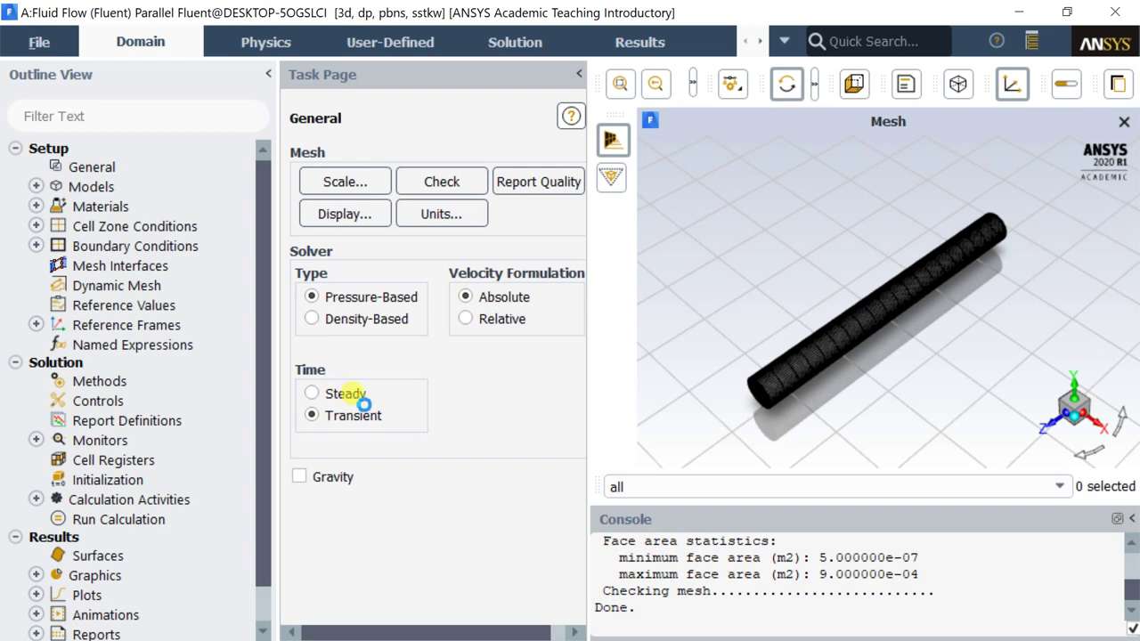
pyautogui.click(299, 476)
pyautogui.click(366, 547)
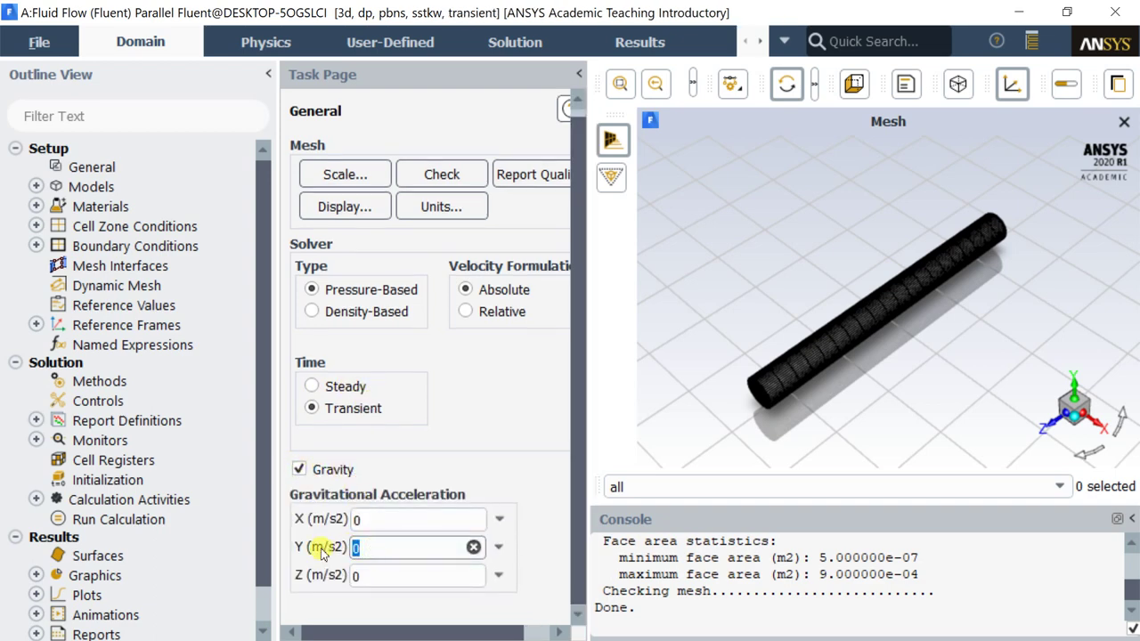
pyautogui.write('-')
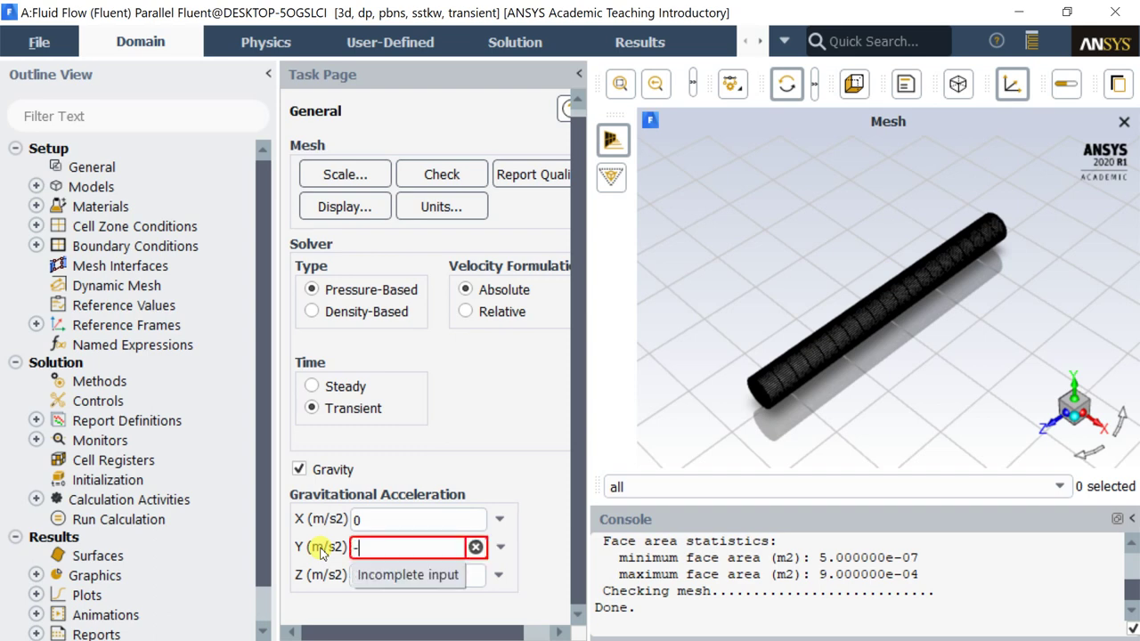
pyautogui.write('9.81')
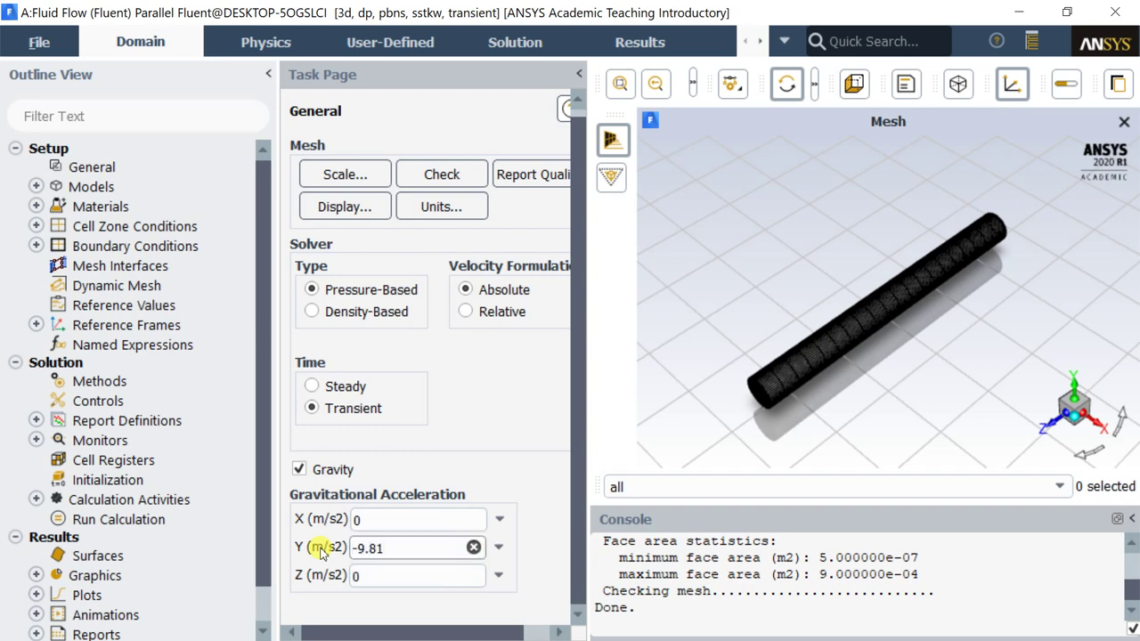
# Copy water-liquid from the Fluent materials database into the case.
pyautogui.doubleClick(128, 187)
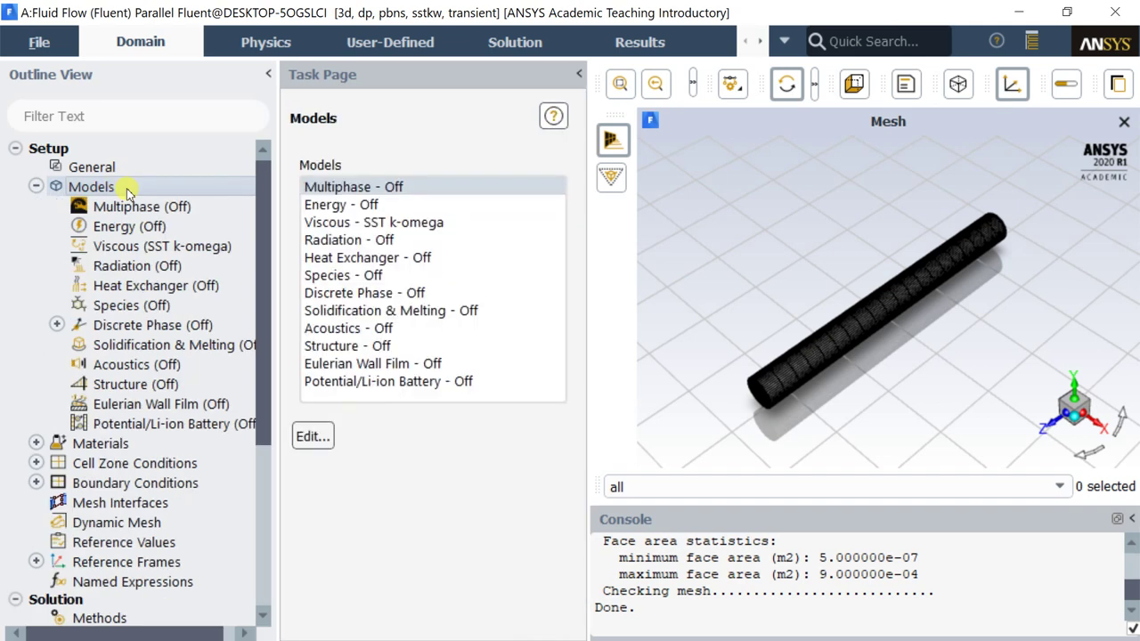
pyautogui.scroll(-3, 120, 232)
pyautogui.doubleClick(98, 328)
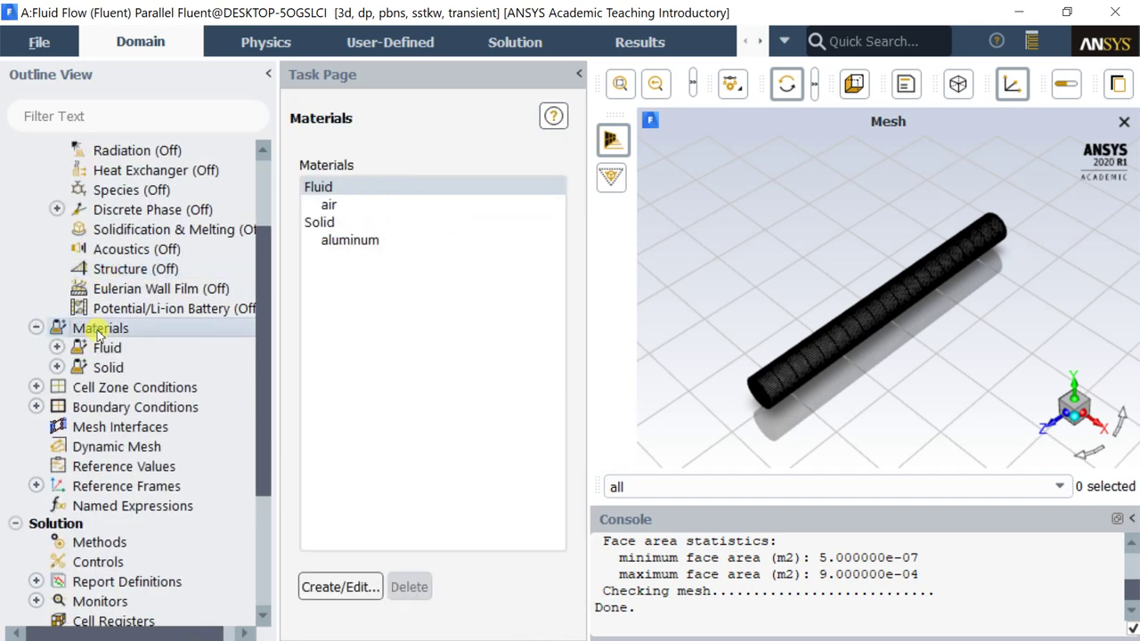
pyautogui.doubleClick(341, 190)
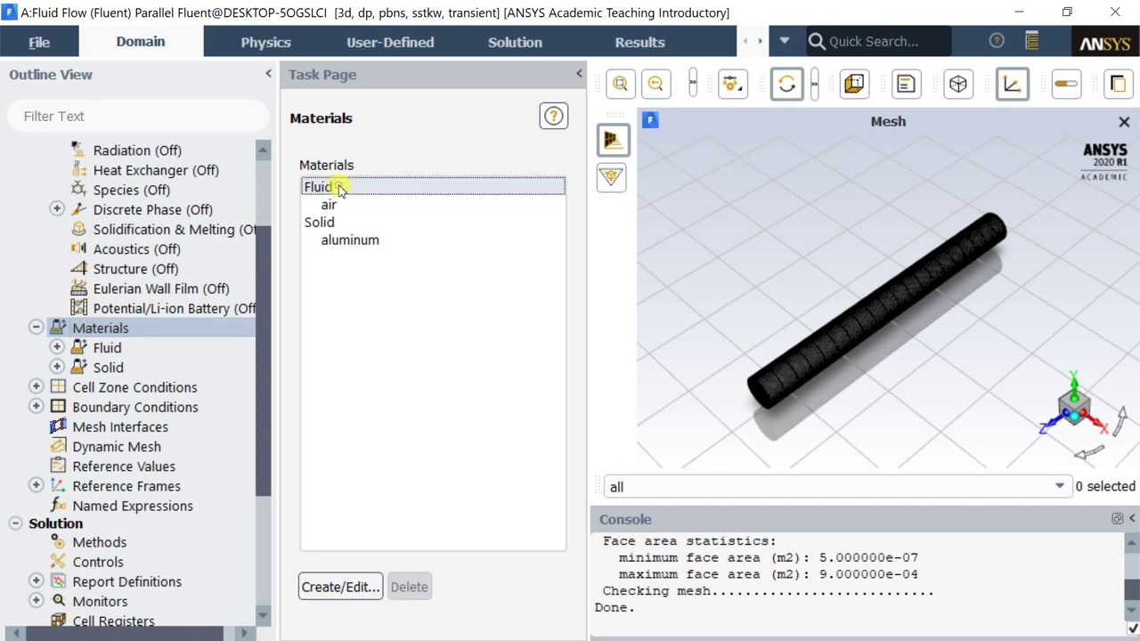
pyautogui.click(752, 182)
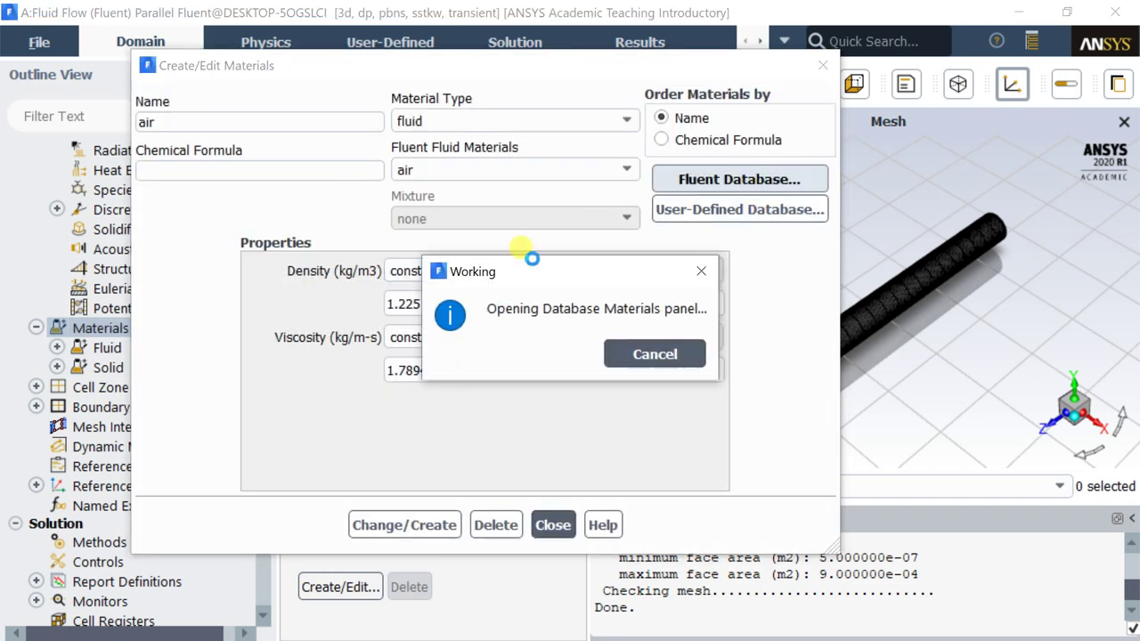
pyautogui.moveTo(485, 287); pyautogui.dragTo(442, 86)
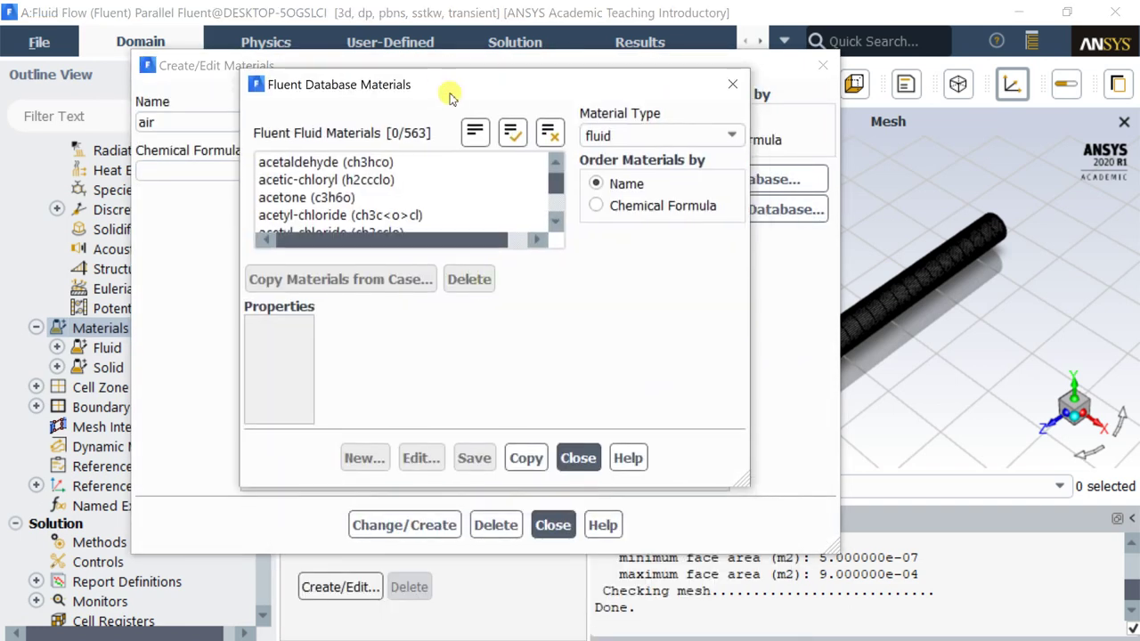
pyautogui.moveTo(556, 171); pyautogui.dragTo(534, 237)
pyautogui.click(388, 185)
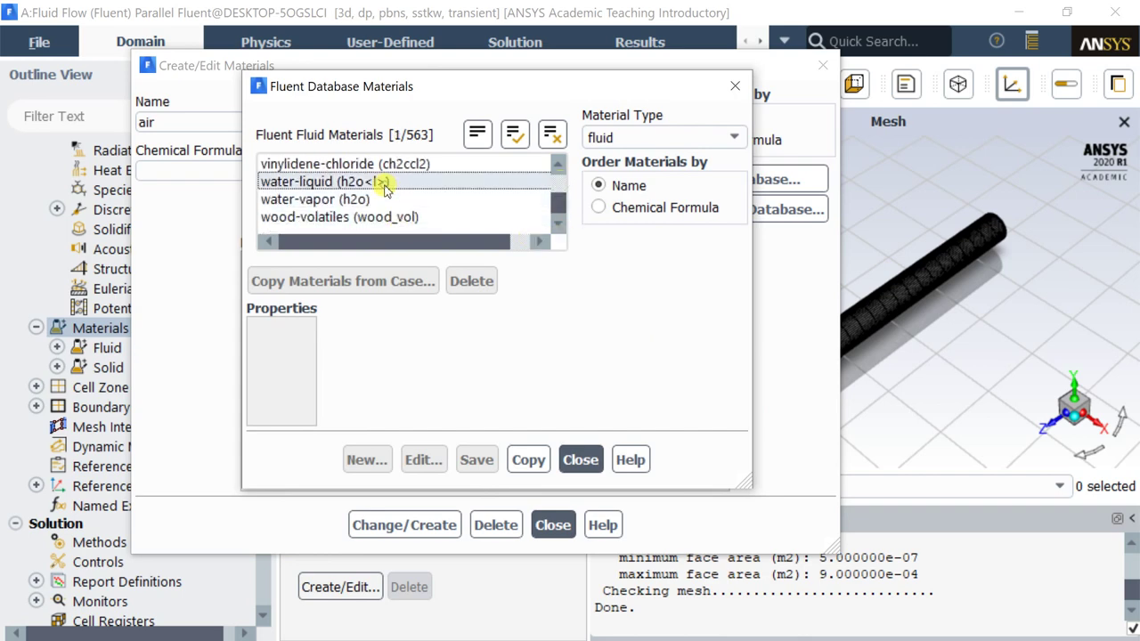
pyautogui.click(594, 633)
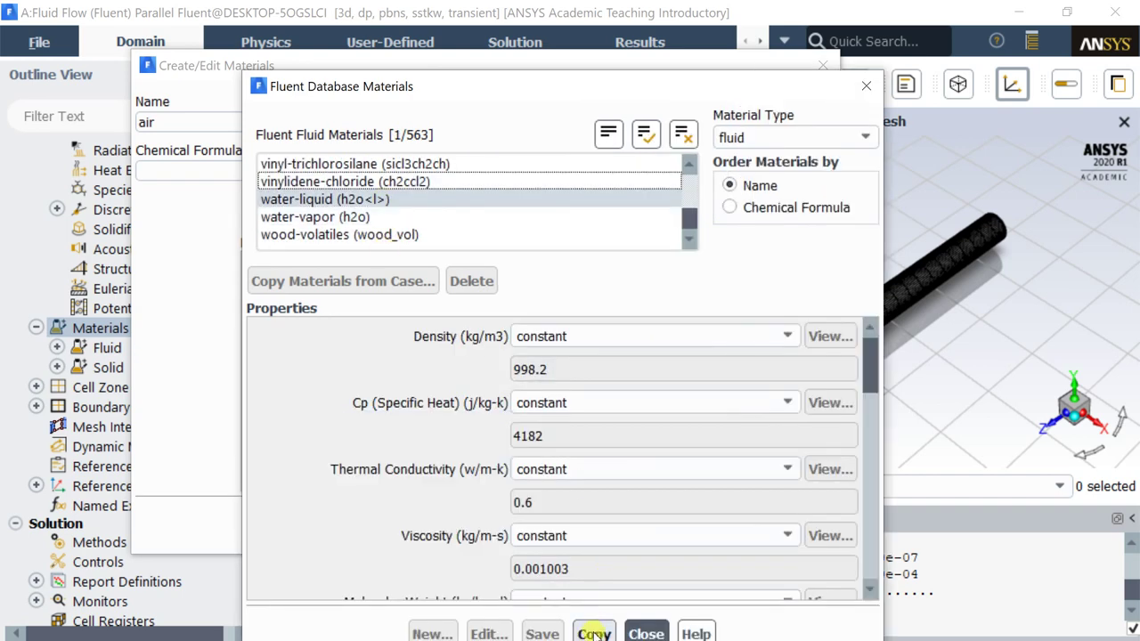
pyautogui.click(643, 634)
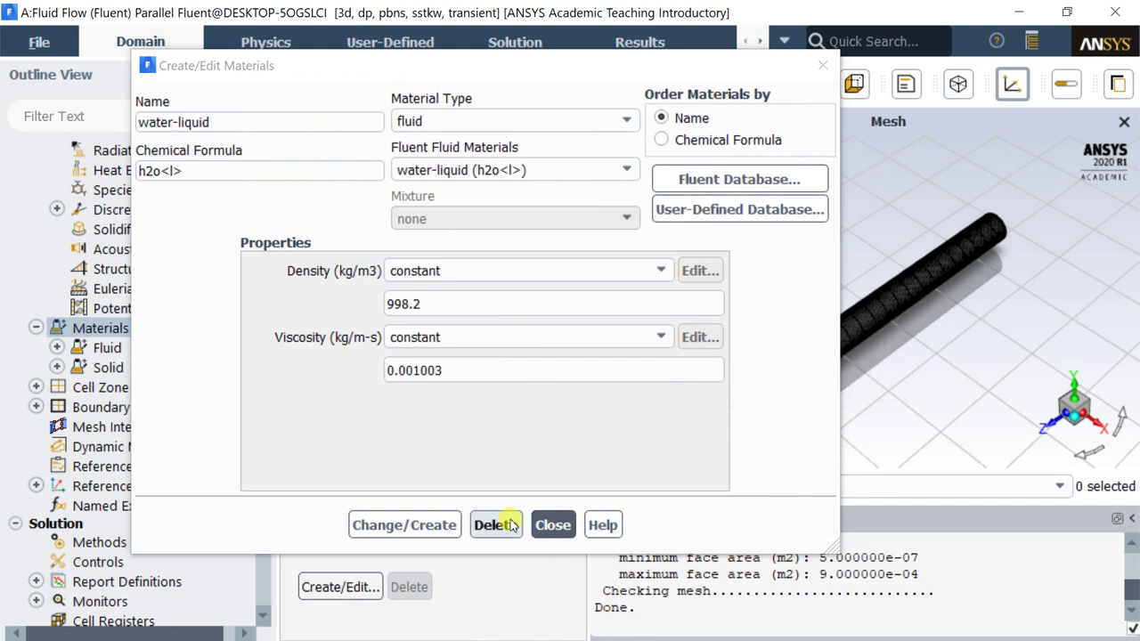
# Set water-liquid density to 998 and viscosity to 0.001, then save the material.
pyautogui.click(448, 309)
pyautogui.moveTo(347, 309); pyautogui.dragTo(342, 316)
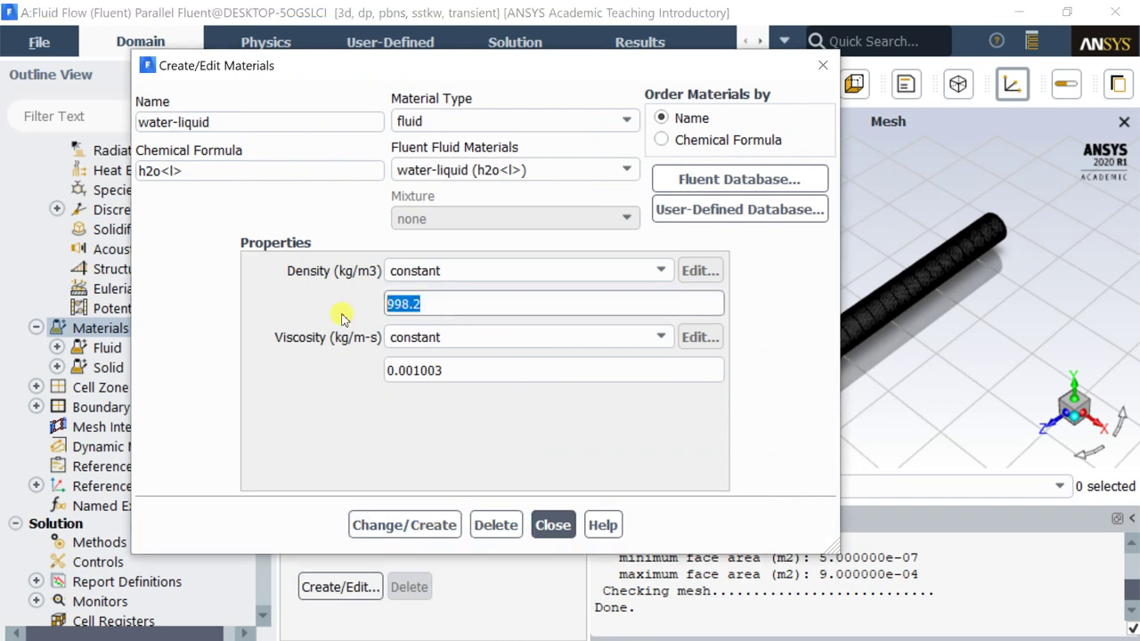
pyautogui.write('998')
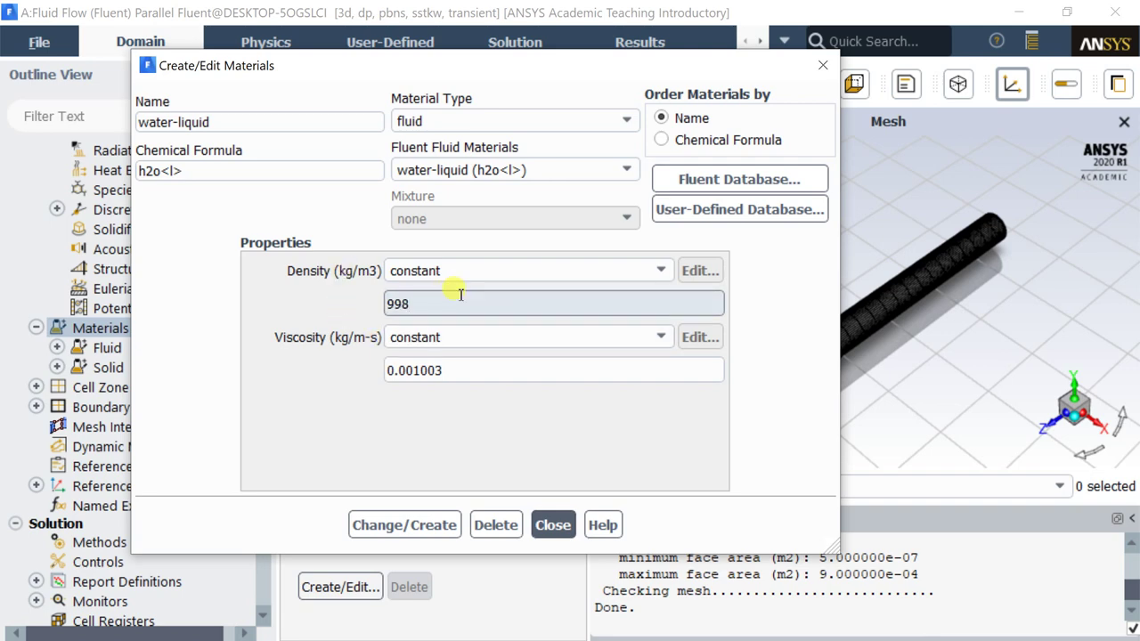
pyautogui.moveTo(441, 372); pyautogui.dragTo(380, 378)
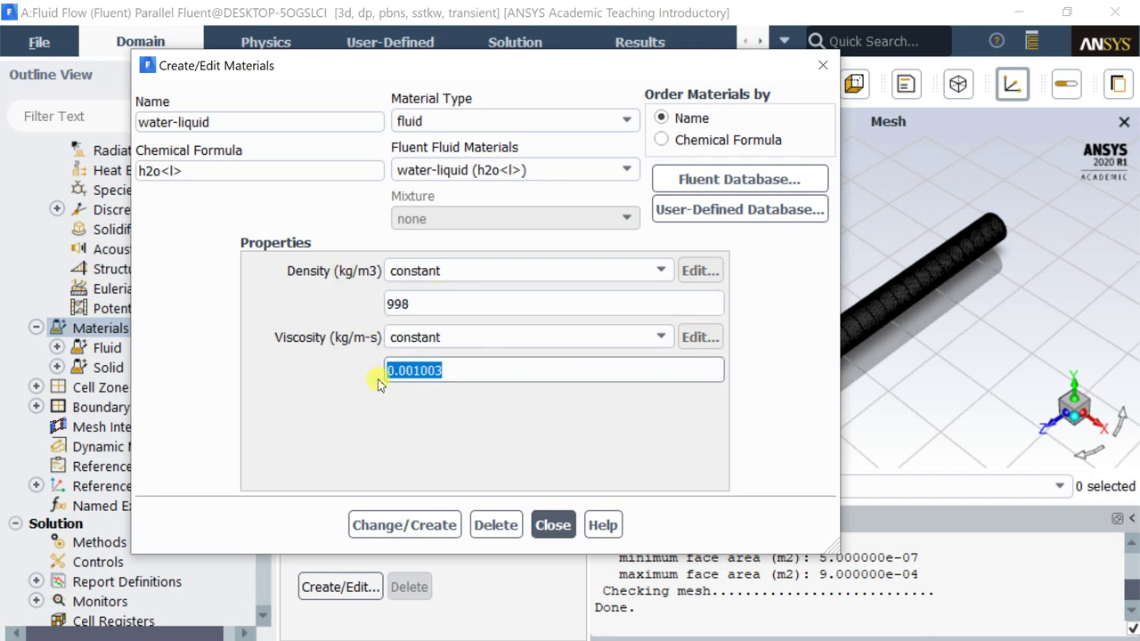
pyautogui.write('0')
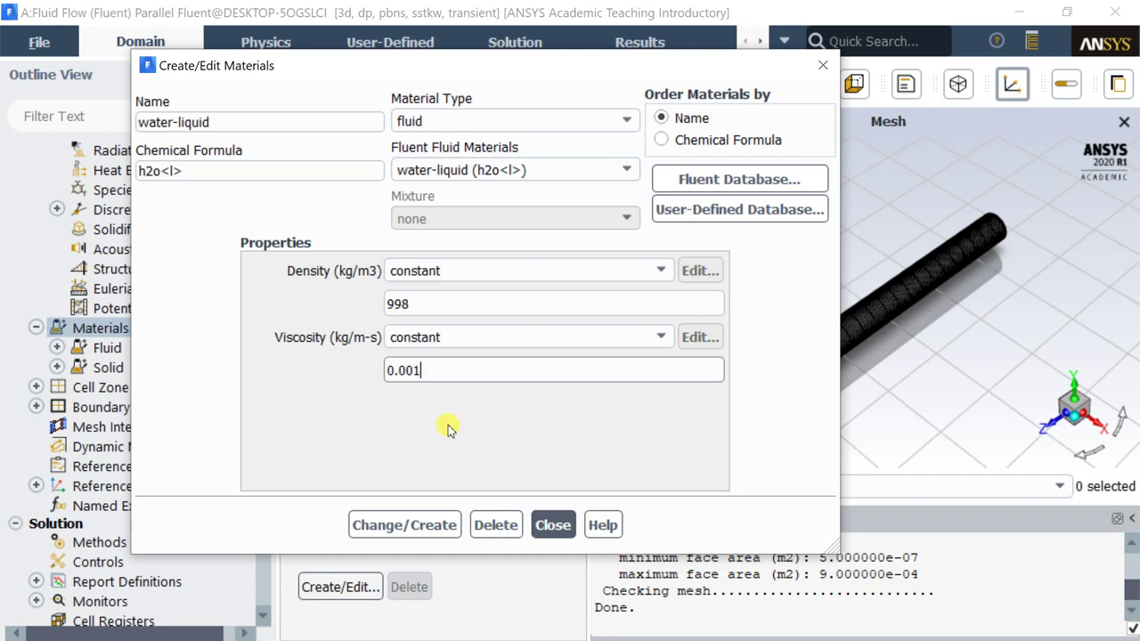
pyautogui.click(428, 529)
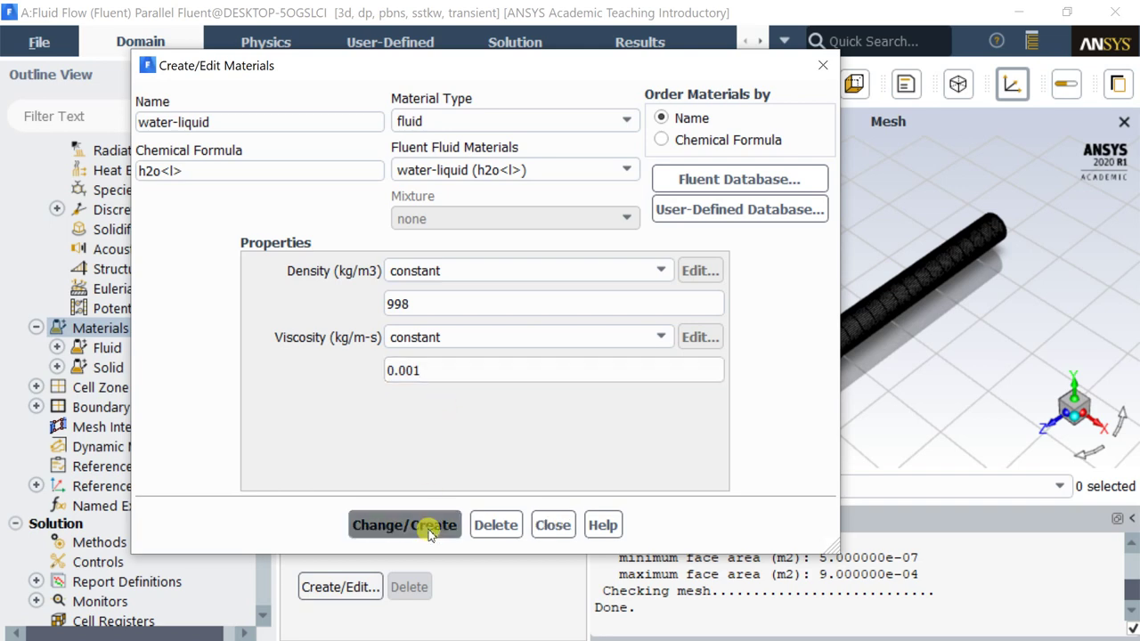
pyautogui.click(550, 527)
# Rename air to crude-oil with density 863.5 and viscosity 2, overwriting air.
pyautogui.doubleClick(348, 233)
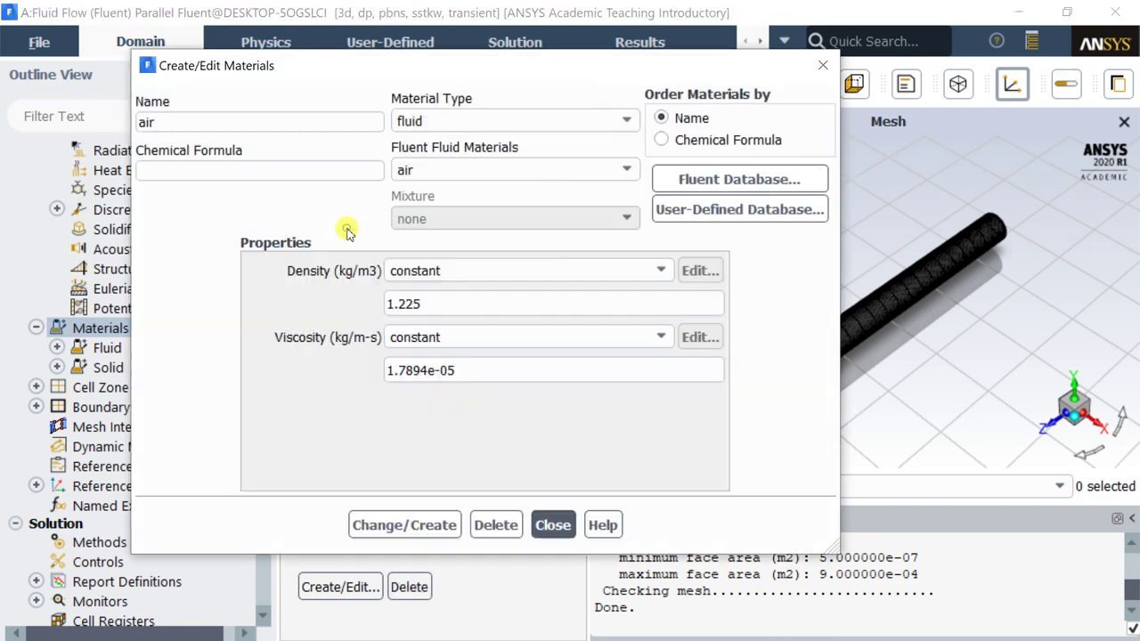
pyautogui.moveTo(170, 119); pyautogui.dragTo(64, 101)
pyautogui.write('crude-')
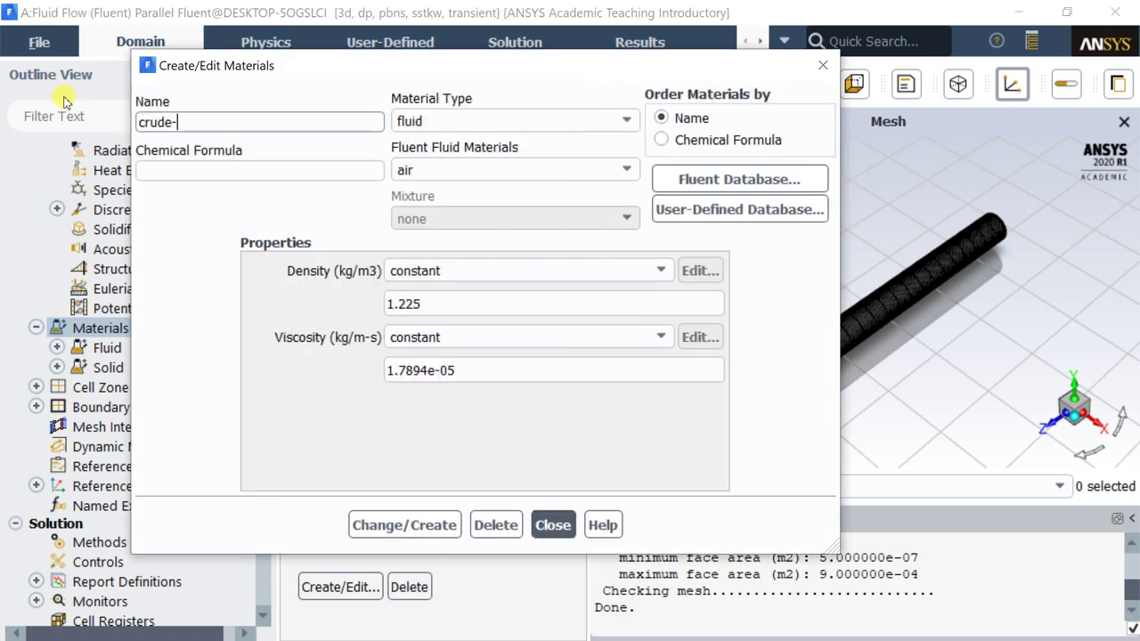
pyautogui.write('oil')
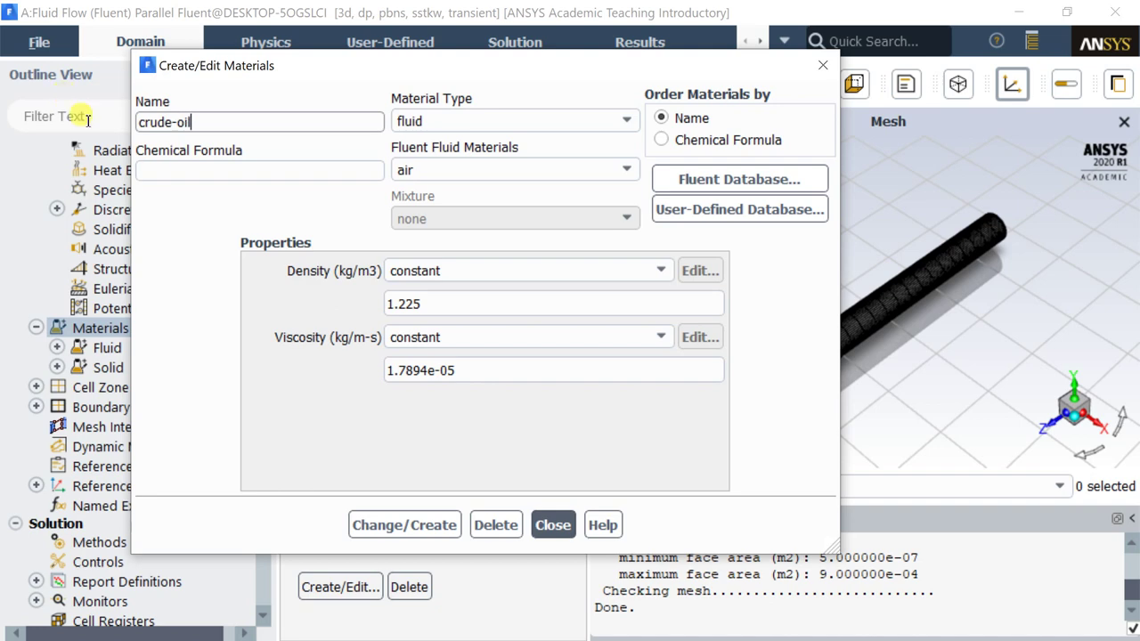
pyautogui.moveTo(434, 304); pyautogui.dragTo(322, 316)
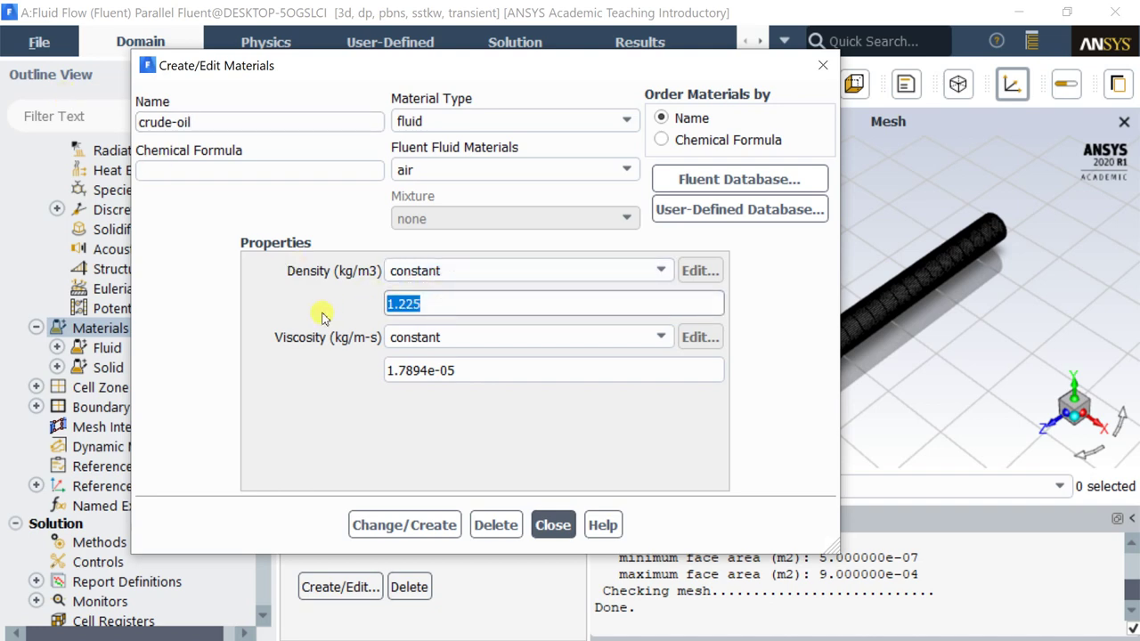
pyautogui.write('863.5')
pyautogui.moveTo(502, 372); pyautogui.dragTo(339, 369)
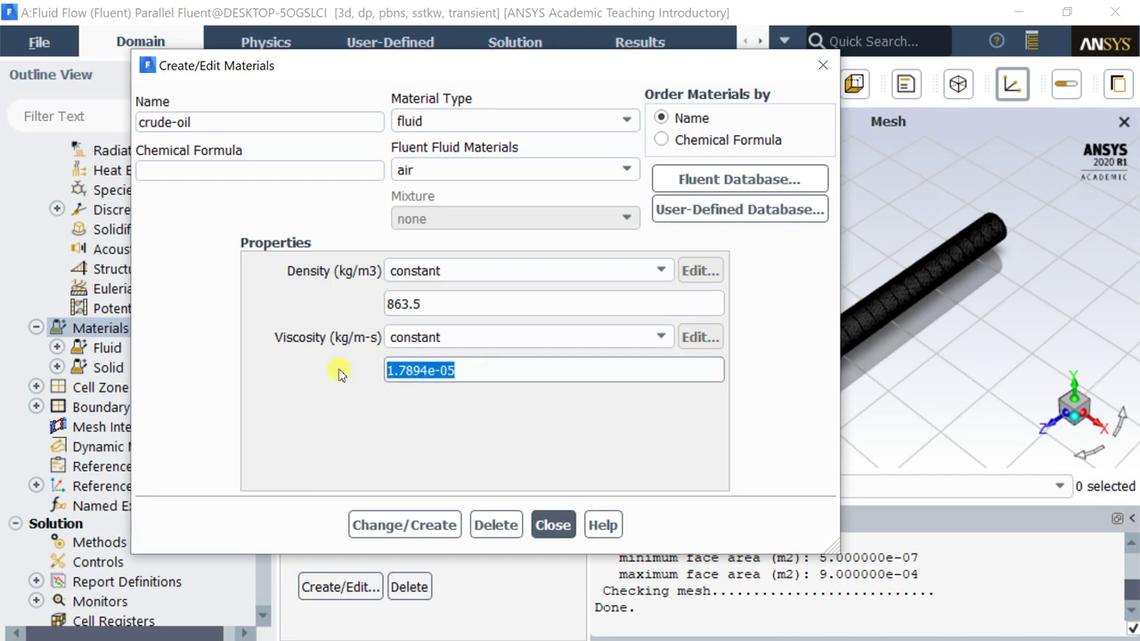
pyautogui.write('2')
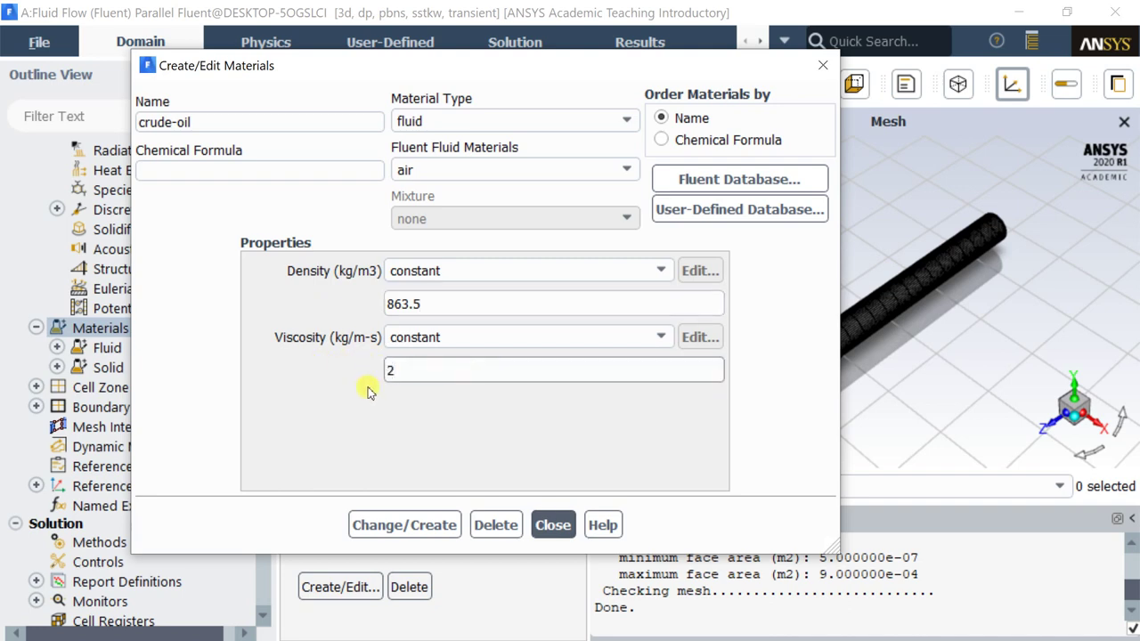
pyautogui.click(397, 524)
pyautogui.click(548, 360)
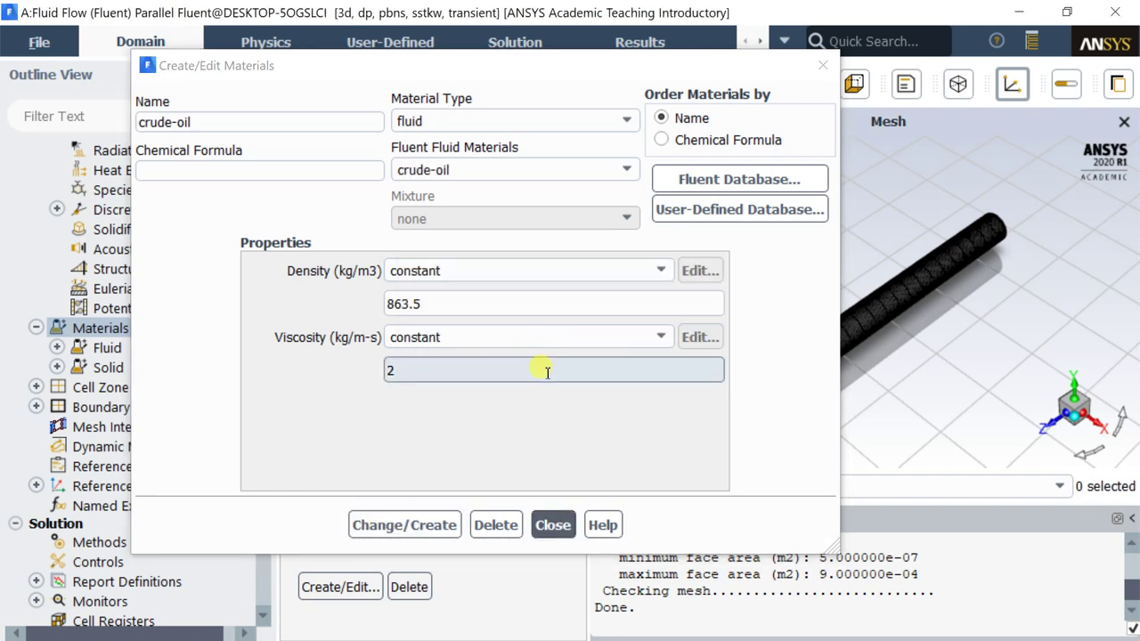
pyautogui.click(540, 526)
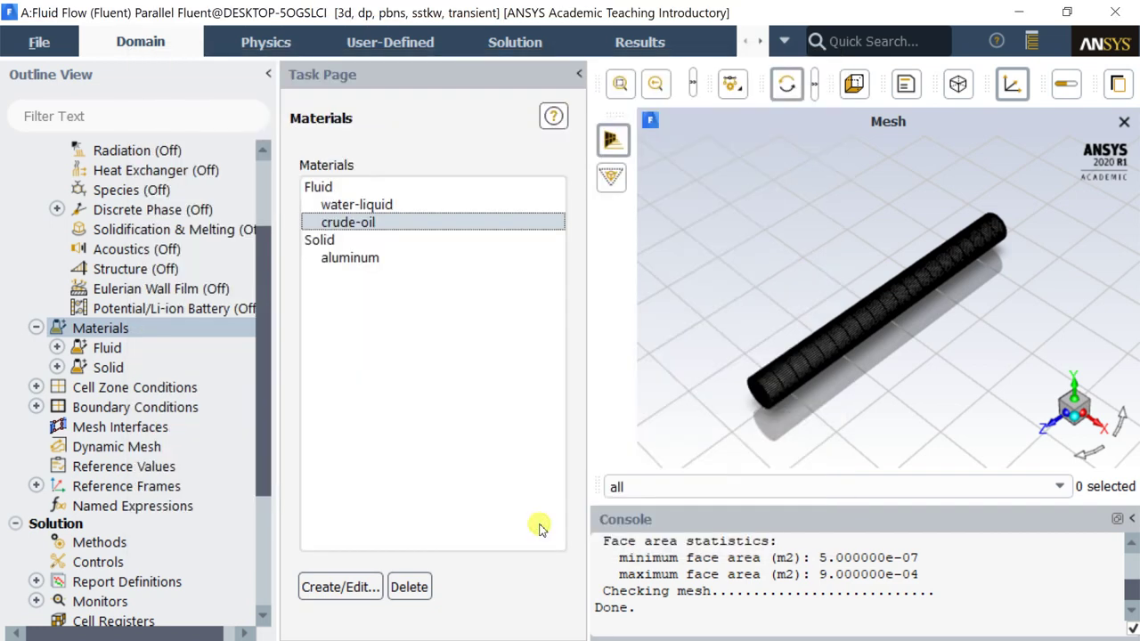
pyautogui.scroll(2, 142, 234)
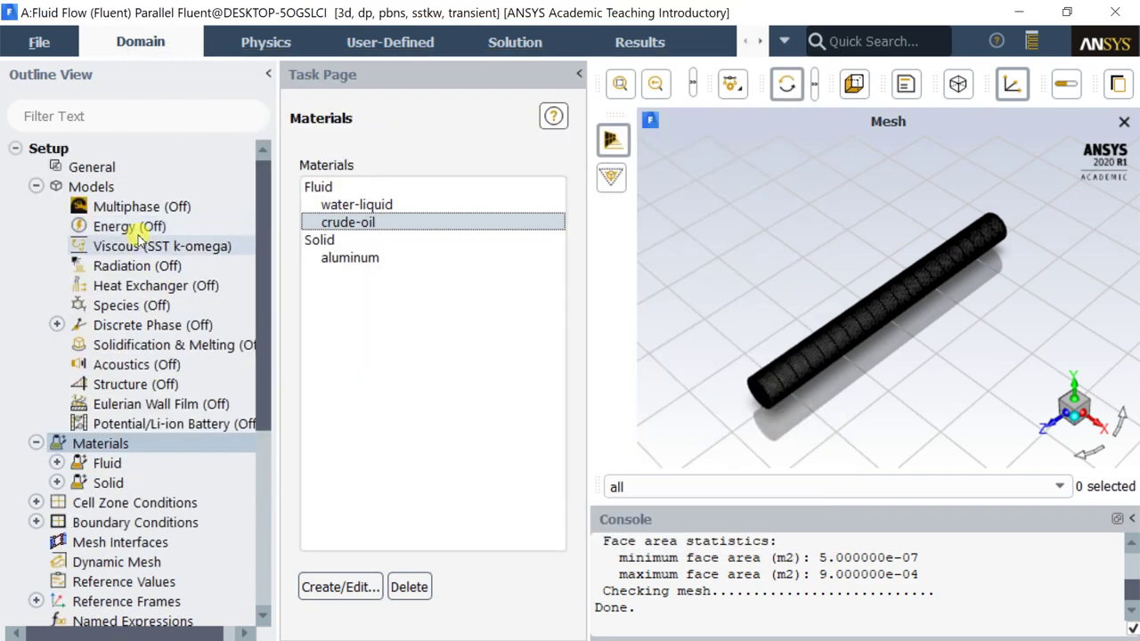
# Choose Volume of Fluid in the Multiphase model settings.
pyautogui.click(129, 207)
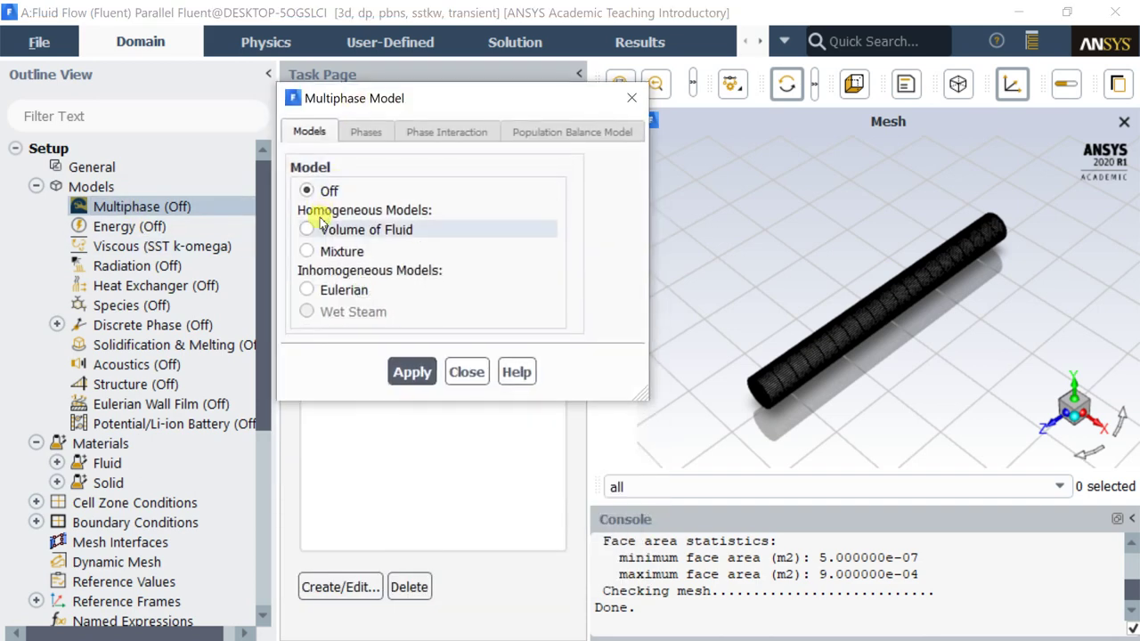
pyautogui.click(308, 229)
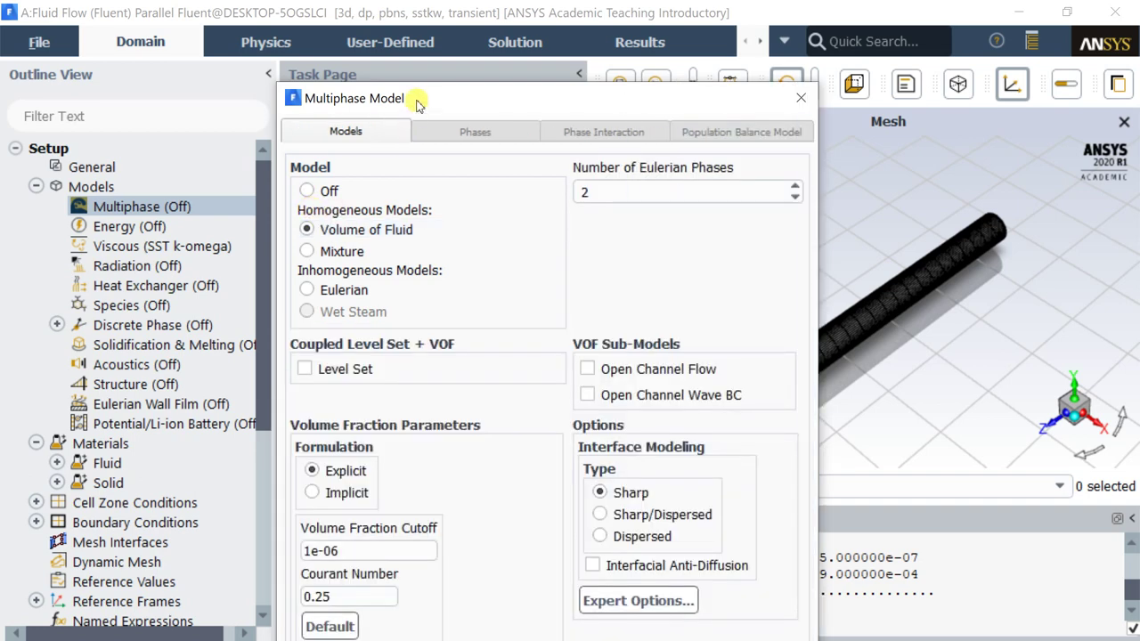
pyautogui.moveTo(417, 101); pyautogui.dragTo(412, 41)
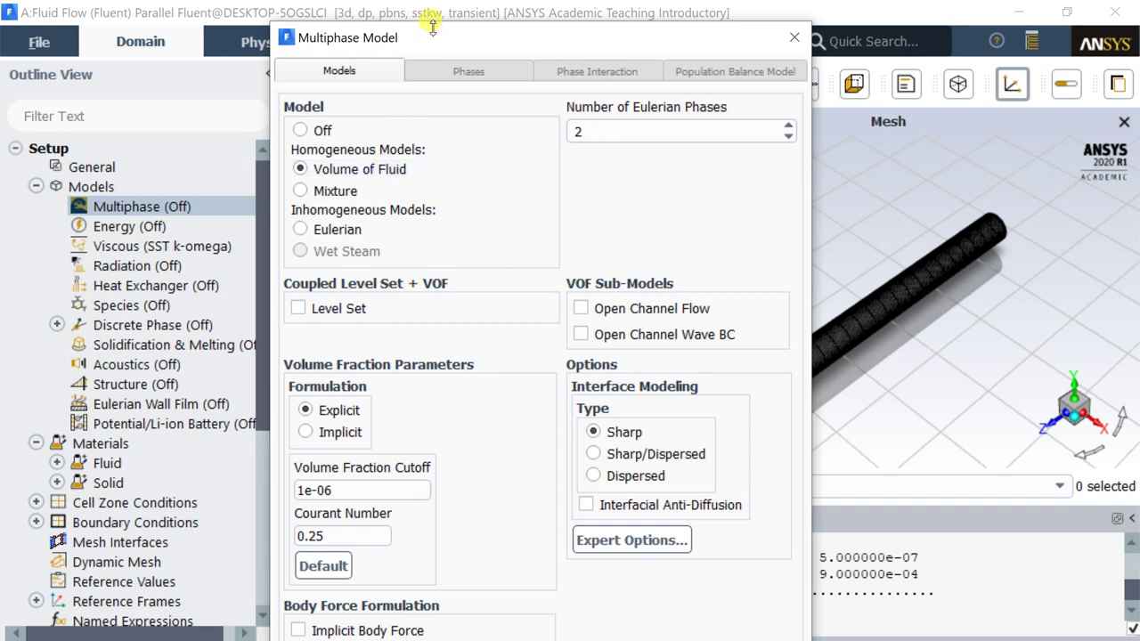
pyautogui.moveTo(432, 27); pyautogui.dragTo(445, 214)
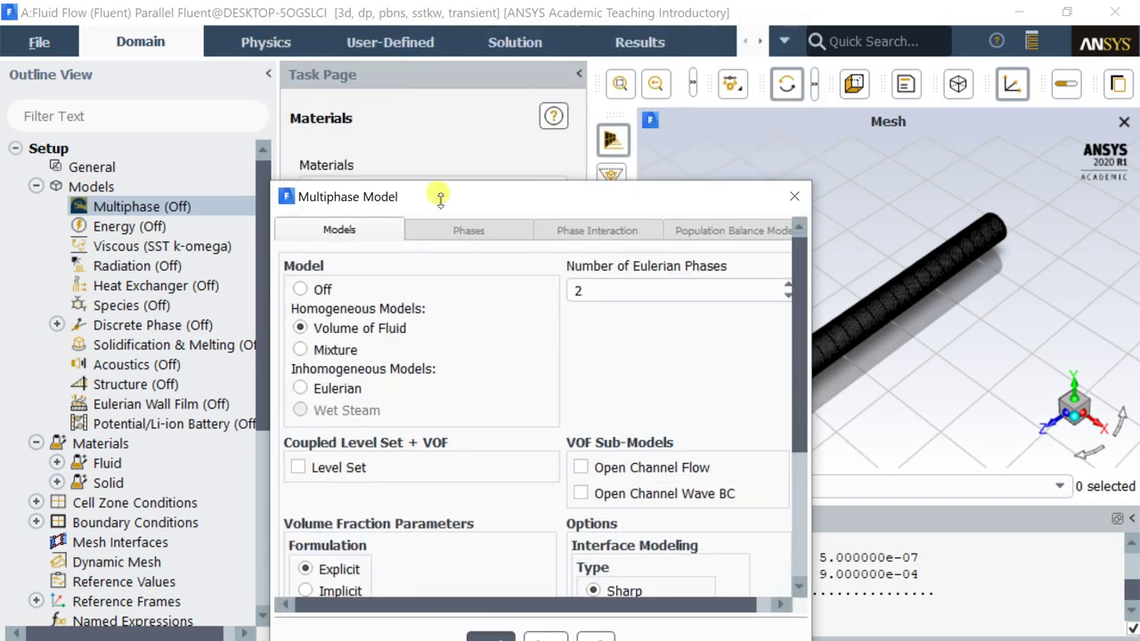
pyautogui.moveTo(446, 213); pyautogui.dragTo(423, 73)
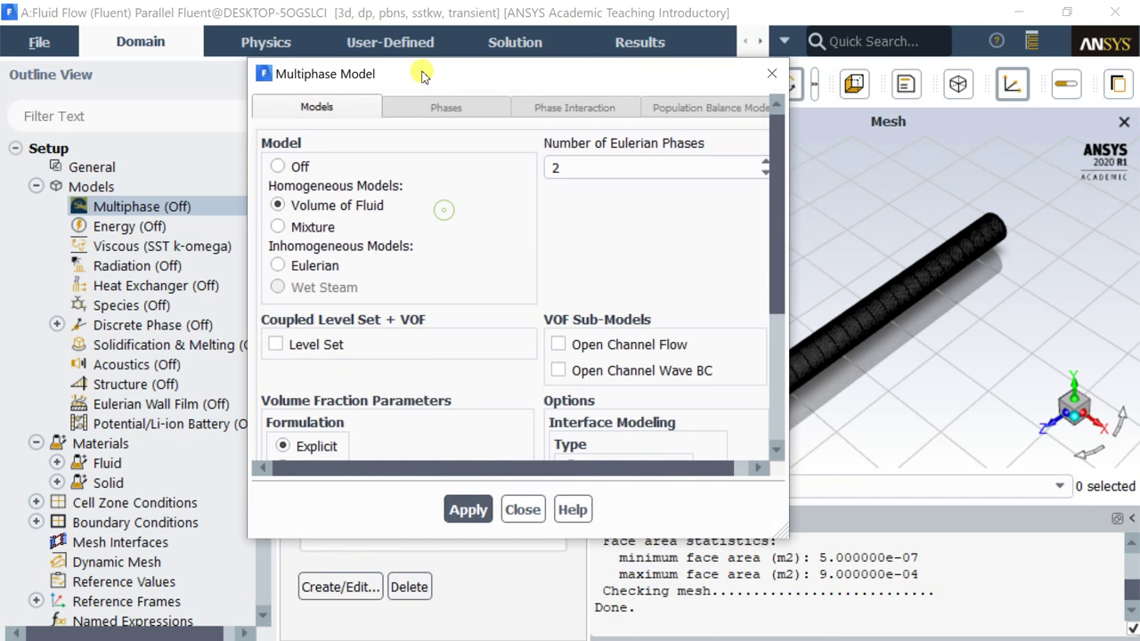
pyautogui.scroll(-3, 425, 260)
pyautogui.scroll(-1, 428, 272)
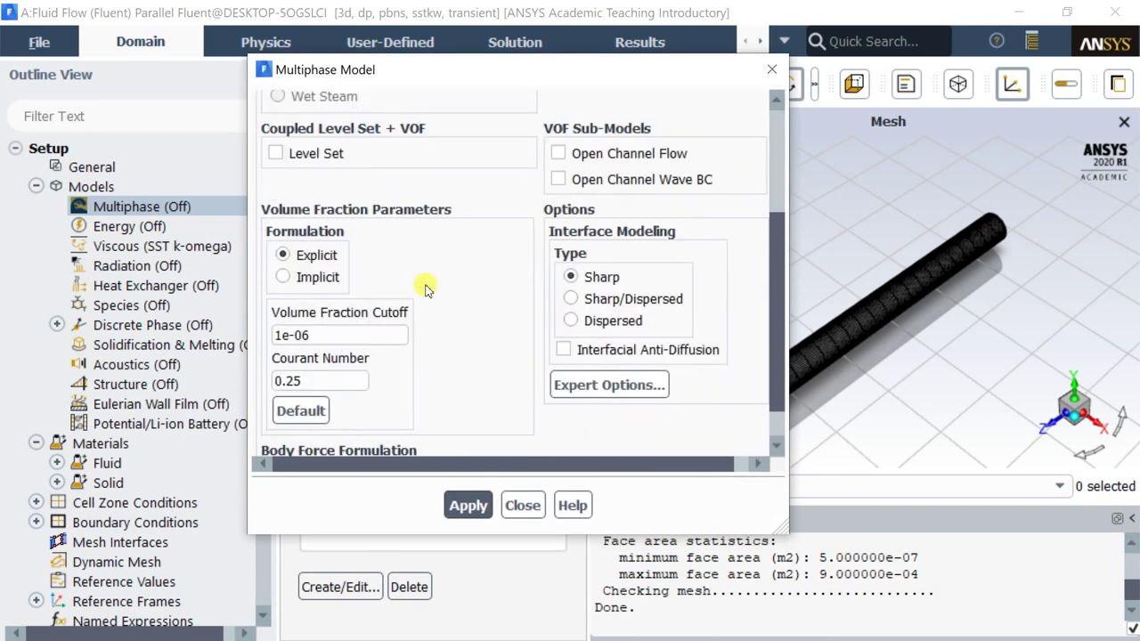
pyautogui.scroll(-1, 412, 326)
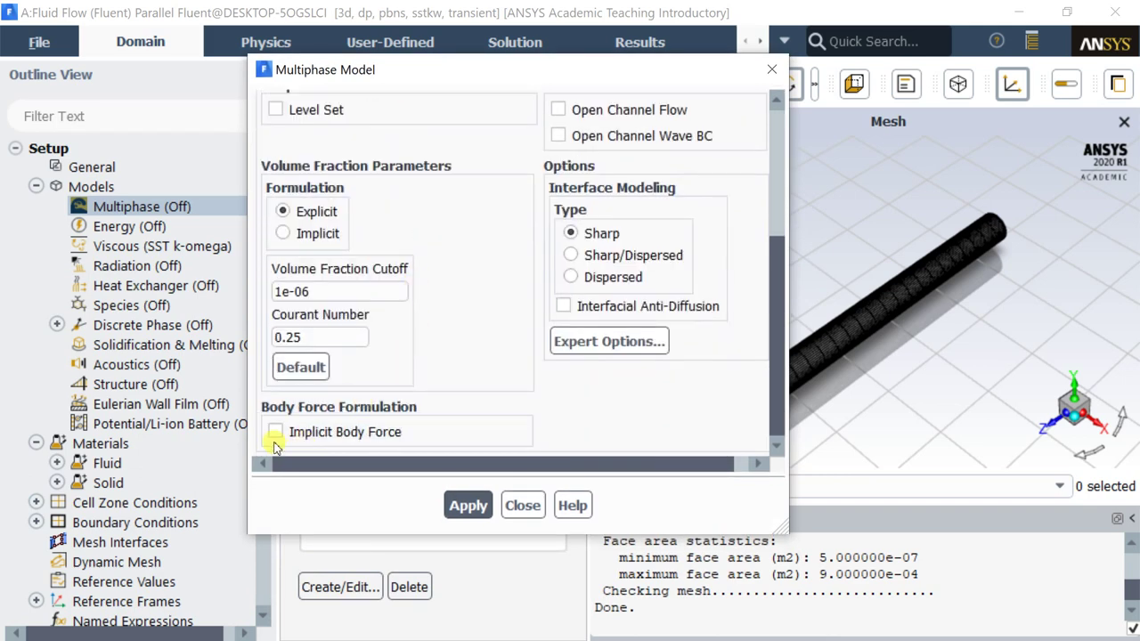
# Enable Implicit Body Force and apply the multiphase settings.
pyautogui.click(276, 433)
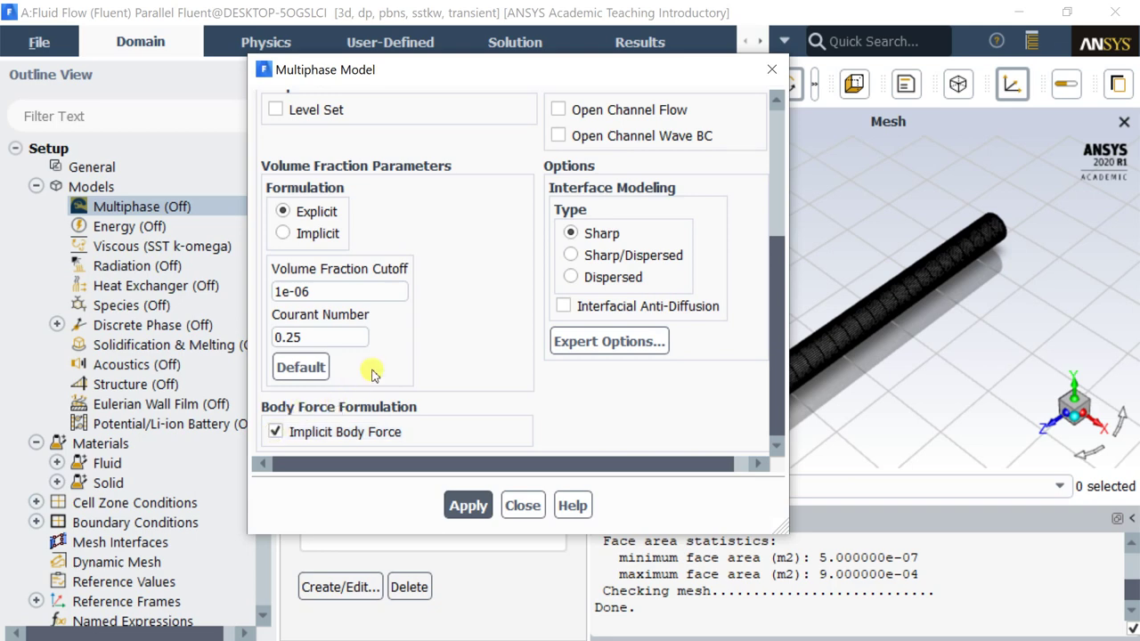
pyautogui.scroll(2, 372, 374)
pyautogui.scroll(2, 373, 374)
pyautogui.scroll(2, 372, 374)
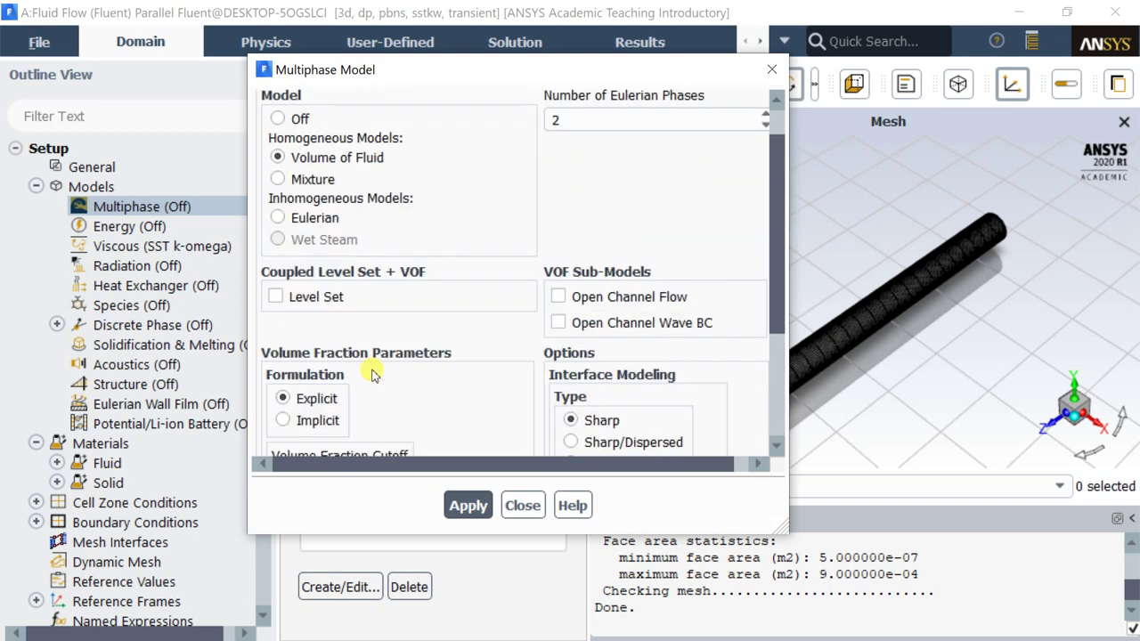
pyautogui.scroll(2, 372, 375)
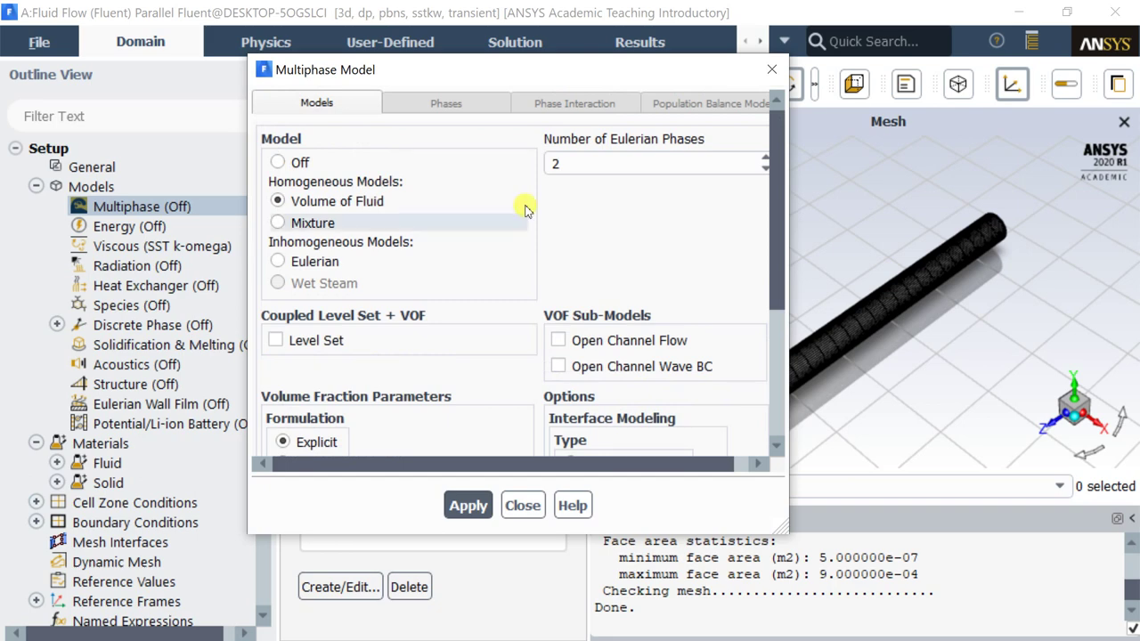
pyautogui.click(561, 164)
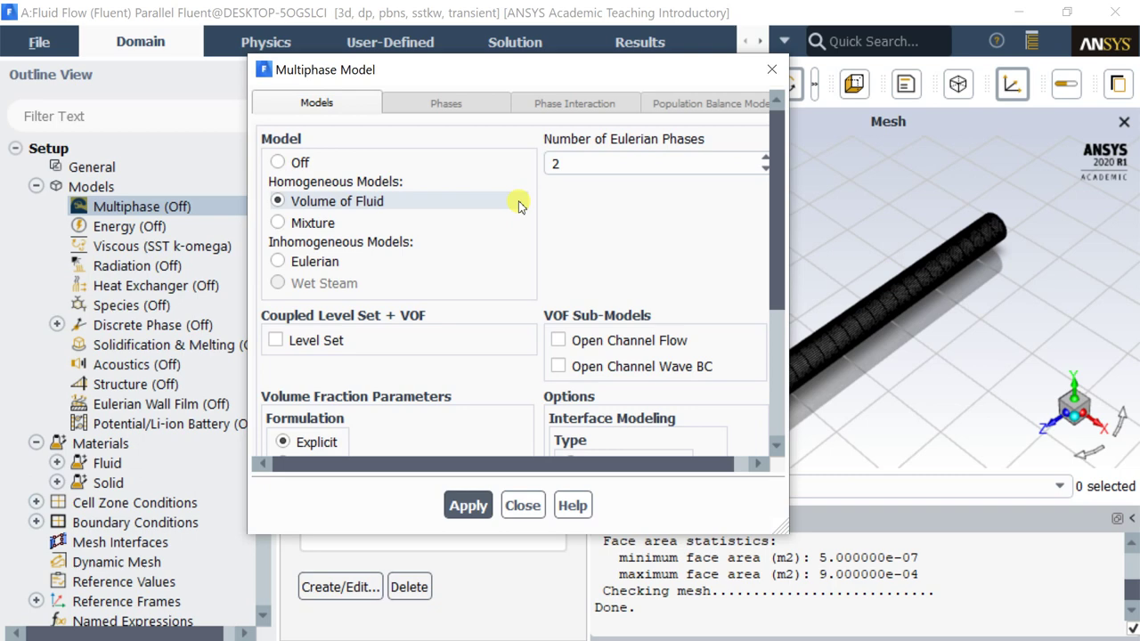
pyautogui.scroll(-5, 520, 205)
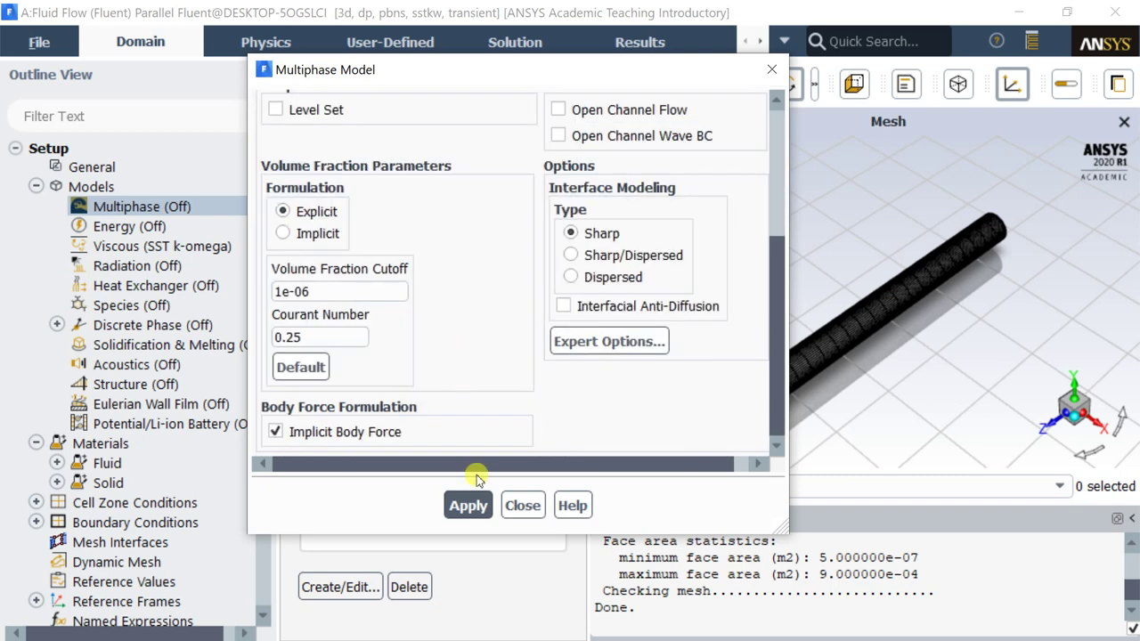
pyautogui.click(473, 506)
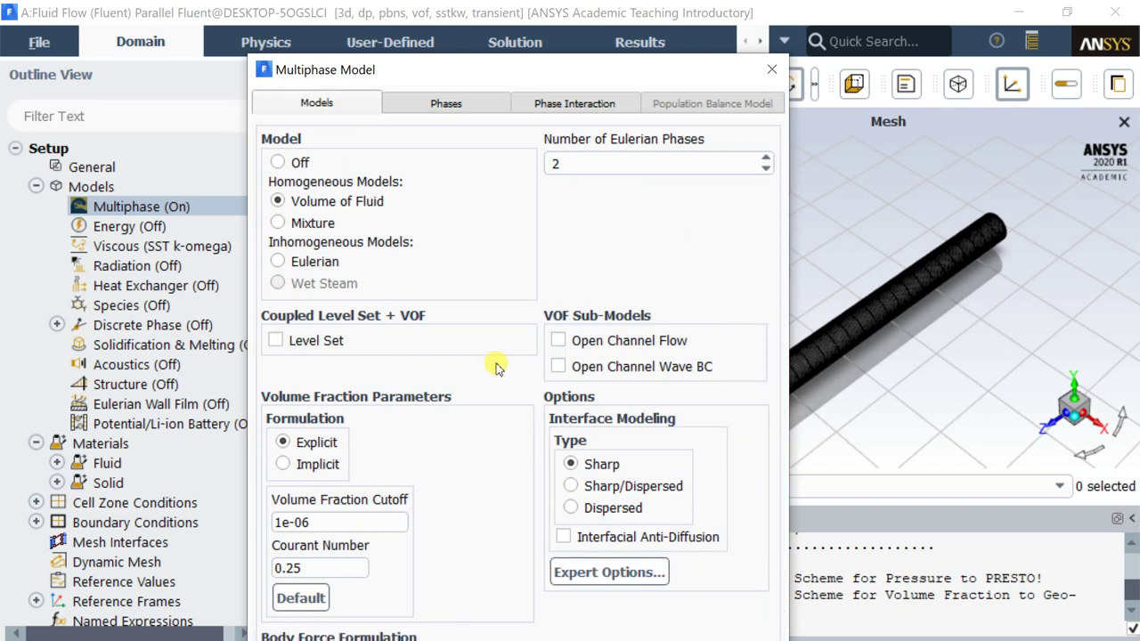
# Rename phase-1 to water with water-liquid material and apply.
pyautogui.moveTo(511, 71); pyautogui.dragTo(517, 89)
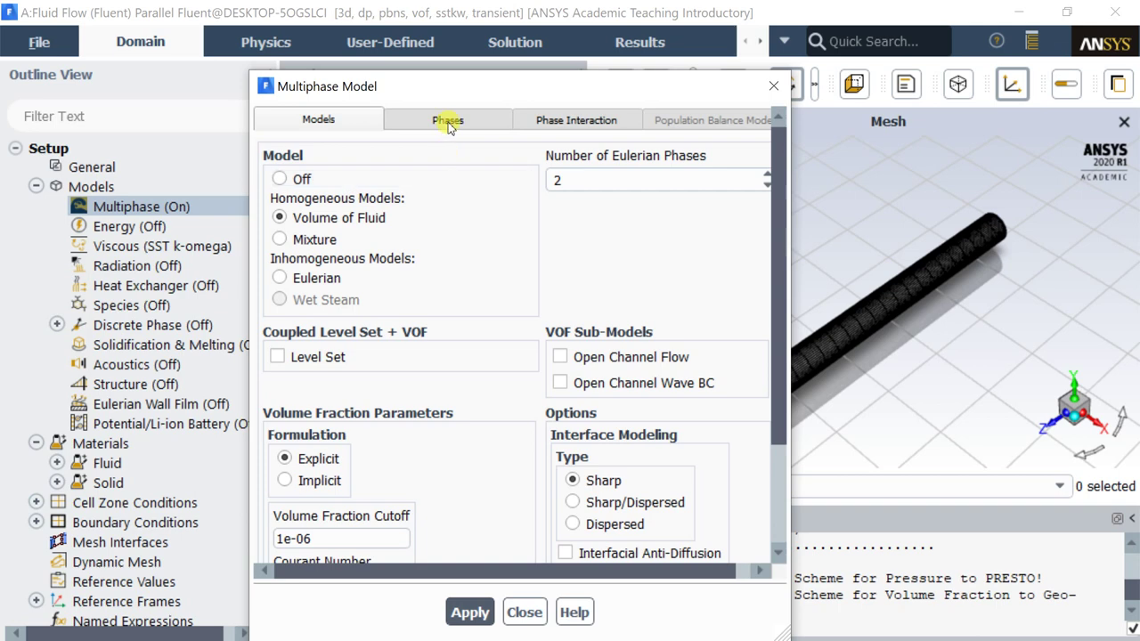
pyautogui.click(448, 122)
pyautogui.click(648, 196)
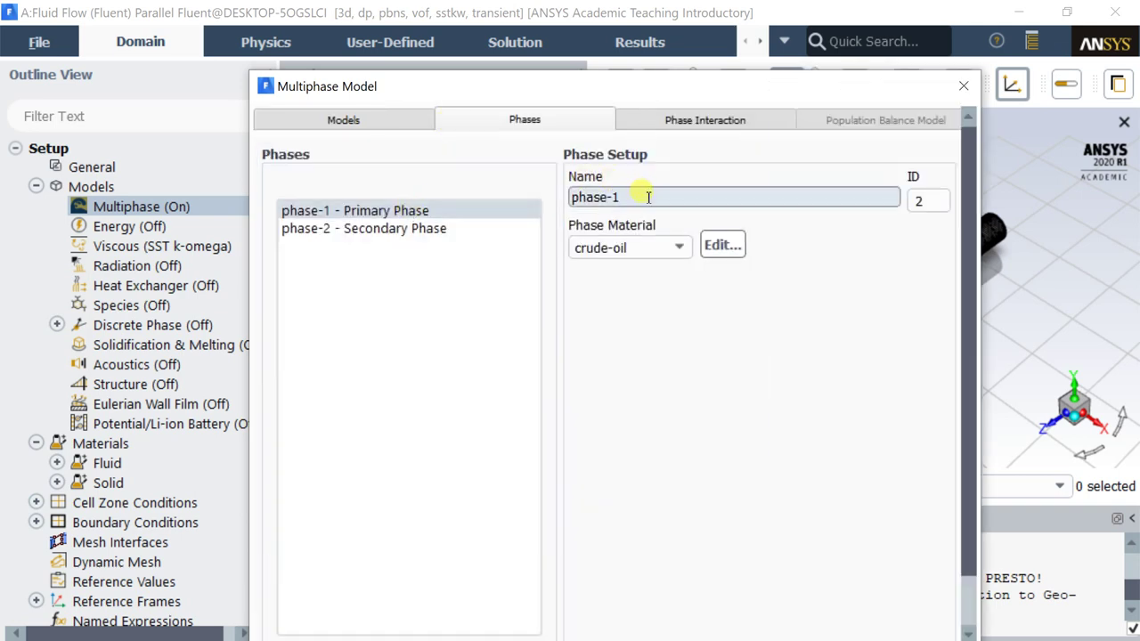
pyautogui.doubleClick(645, 197)
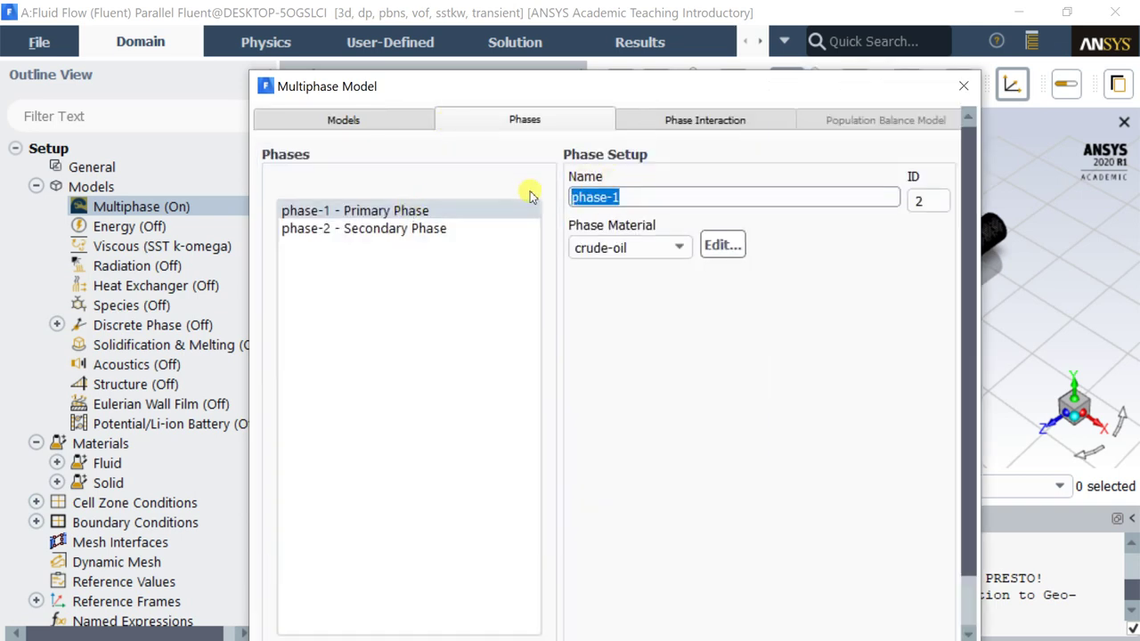
pyautogui.write('water')
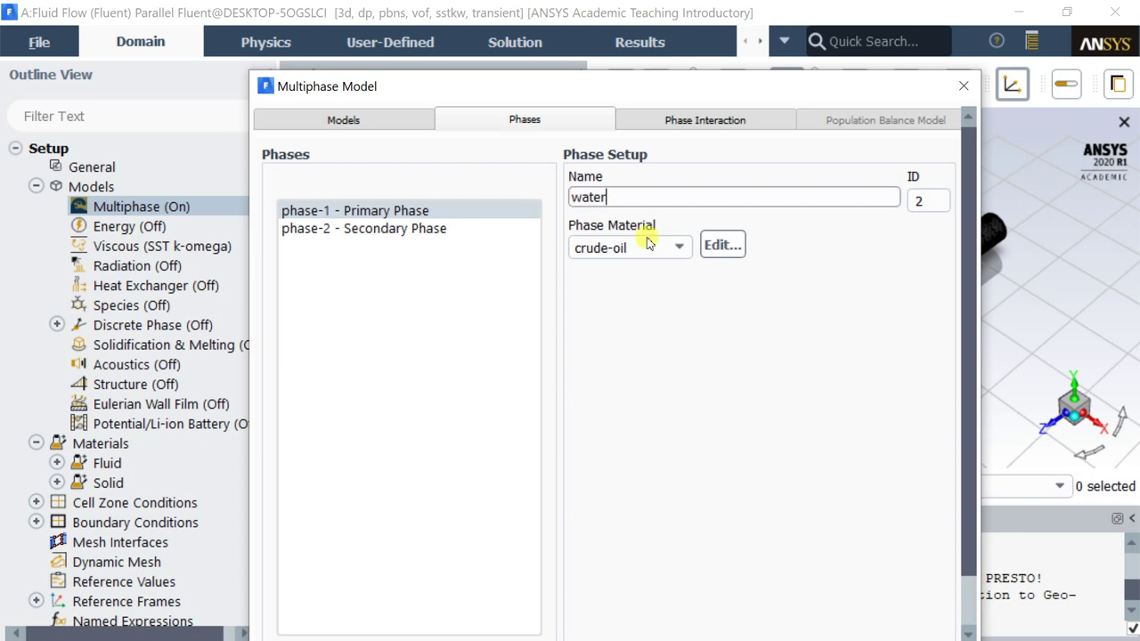
pyautogui.click(651, 248)
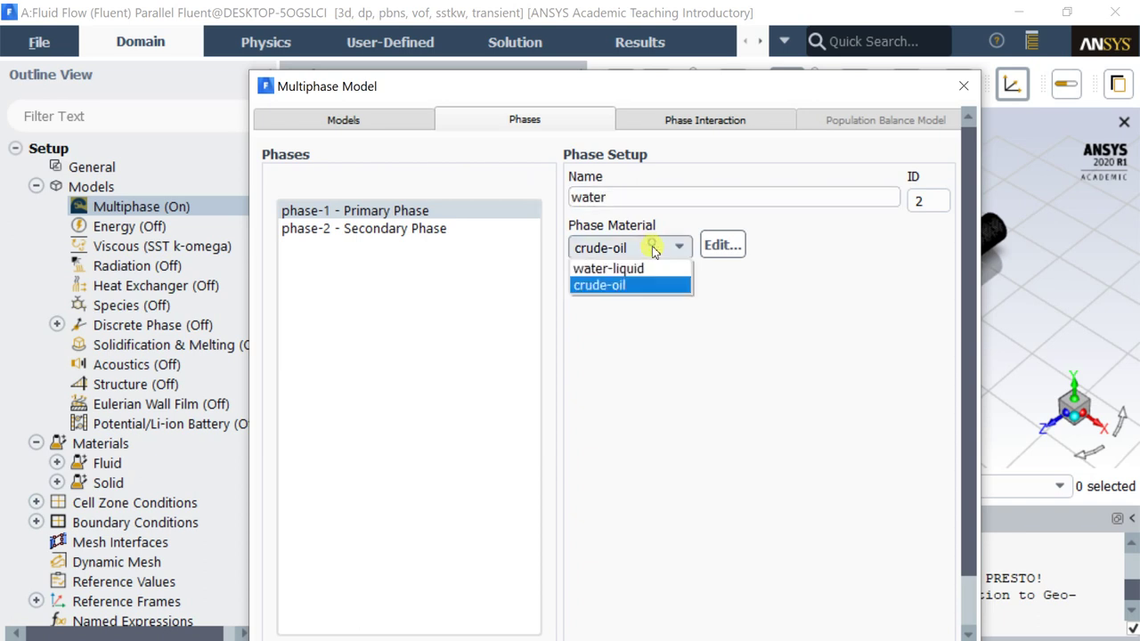
pyautogui.click(637, 267)
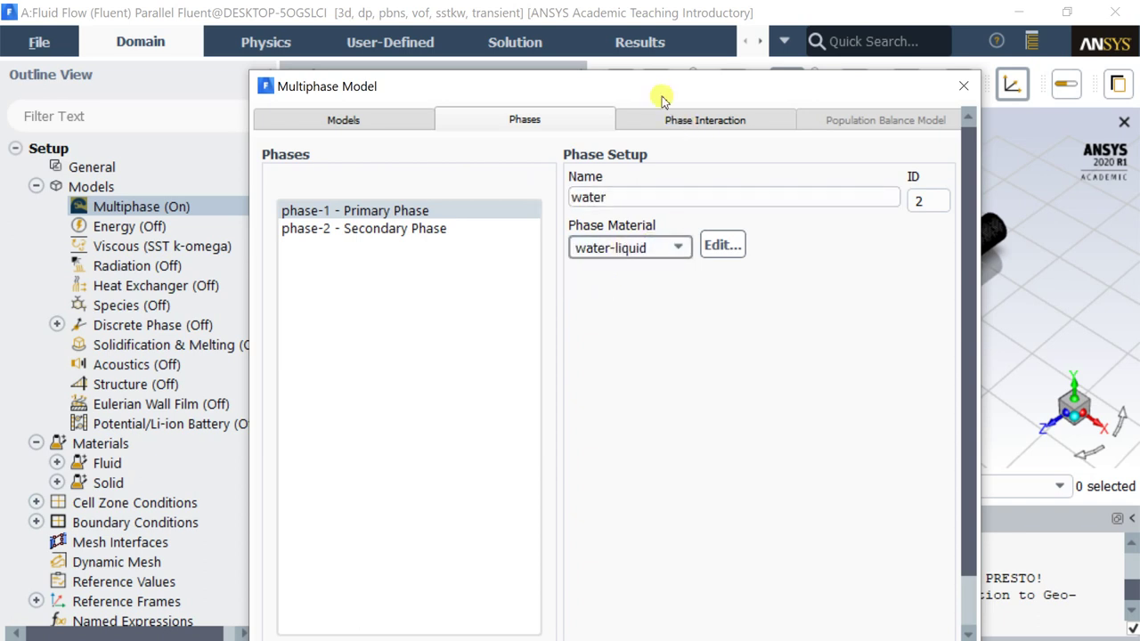
pyautogui.moveTo(662, 94)
pyautogui.mouseDown()
pyautogui.moveTo(657, 49)
pyautogui.moveTo(661, 178)
pyautogui.moveTo(675, 70)
pyautogui.mouseUp()
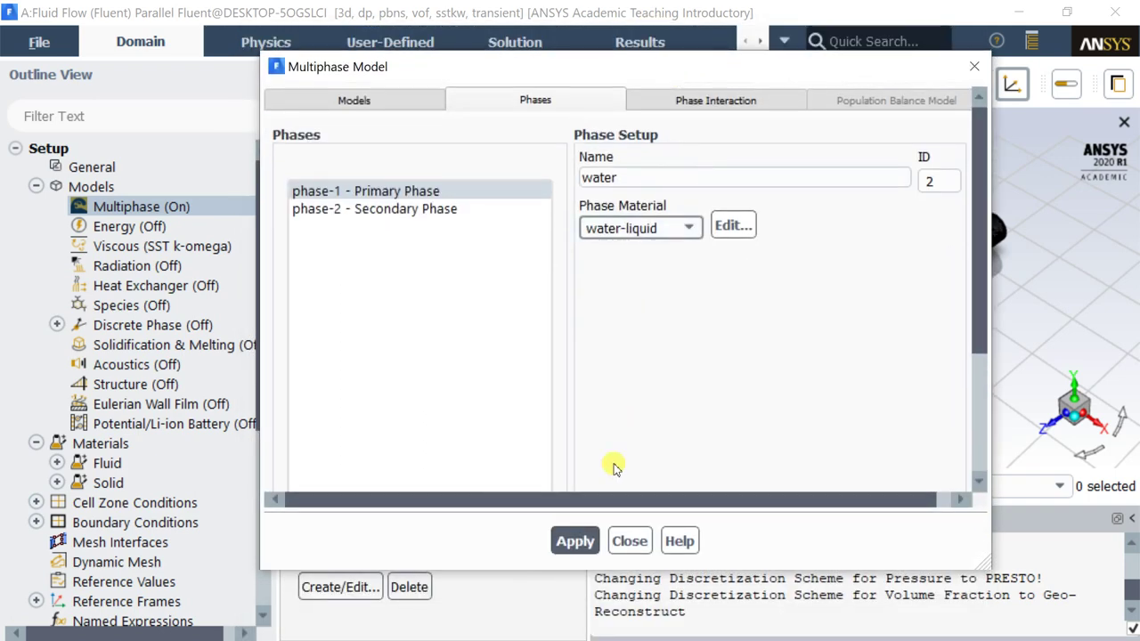
pyautogui.click(575, 541)
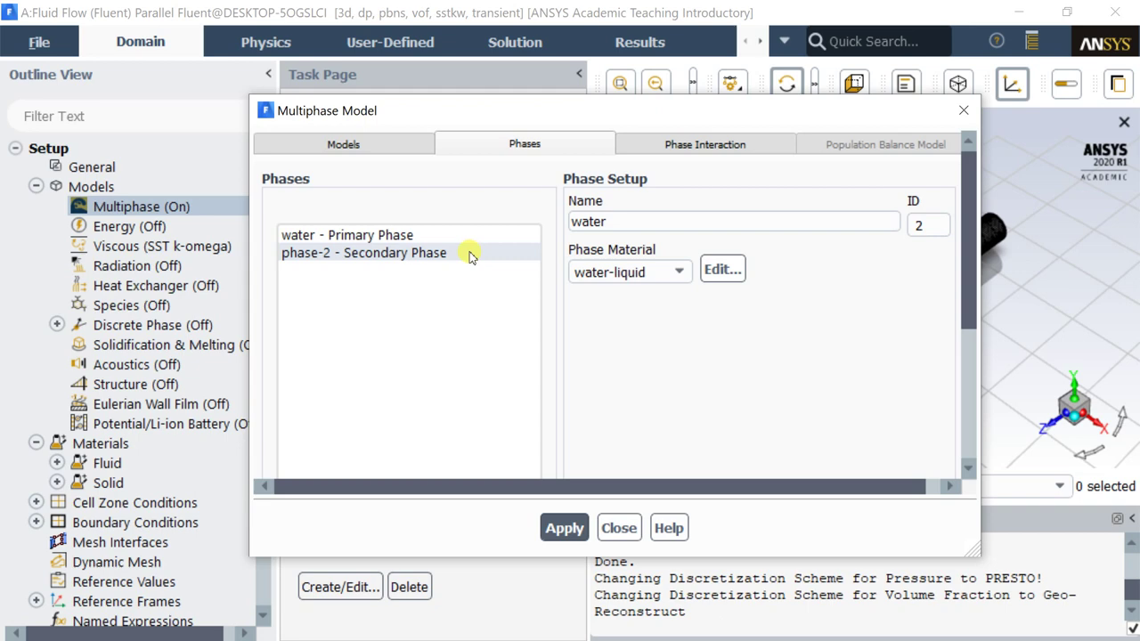
# Rename phase-2 to crude-oil with crude-oil material and apply.
pyautogui.click(458, 253)
pyautogui.moveTo(628, 234); pyautogui.dragTo(570, 223)
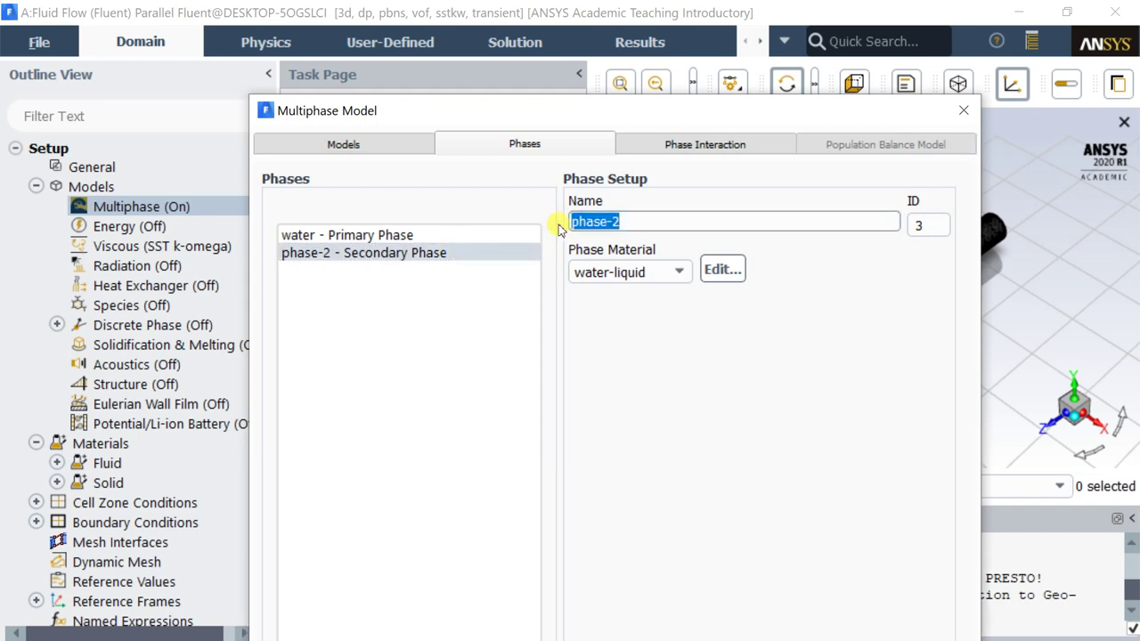
pyautogui.write('crude-oil')
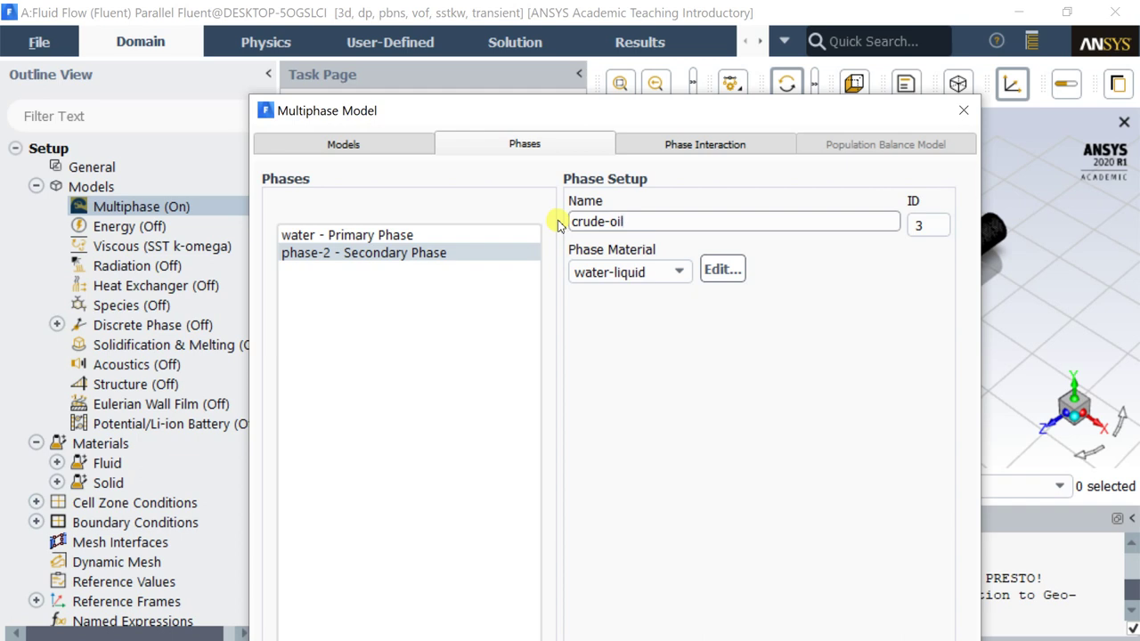
pyautogui.click(590, 271)
pyautogui.click(592, 307)
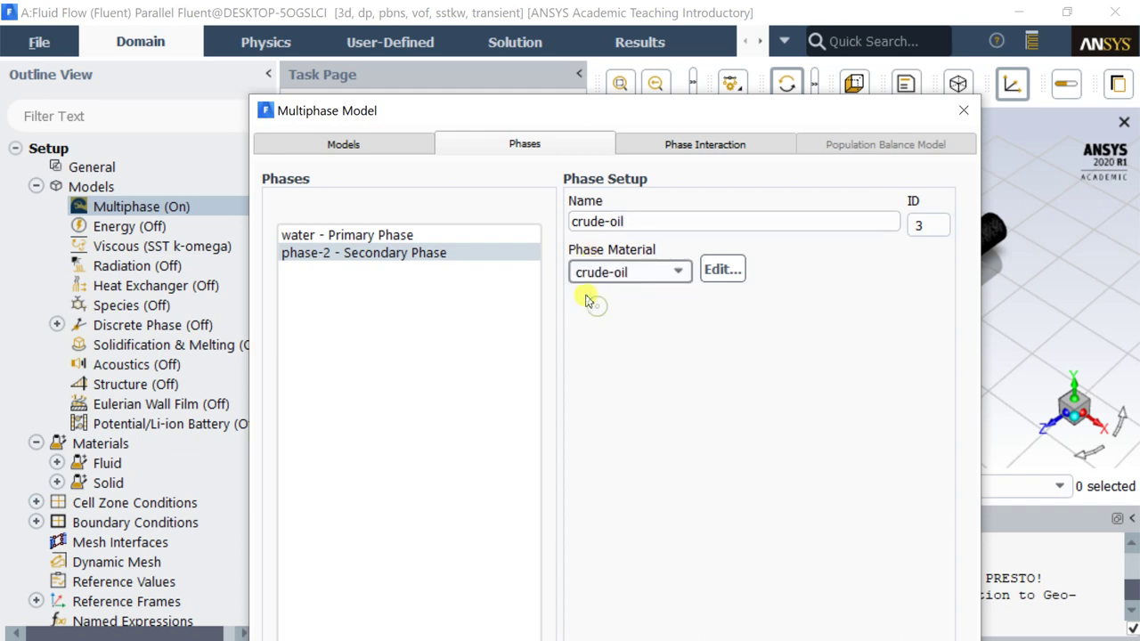
pyautogui.moveTo(628, 96)
pyautogui.mouseDown()
pyautogui.moveTo(631, 196)
pyautogui.moveTo(630, 69)
pyautogui.mouseUp()
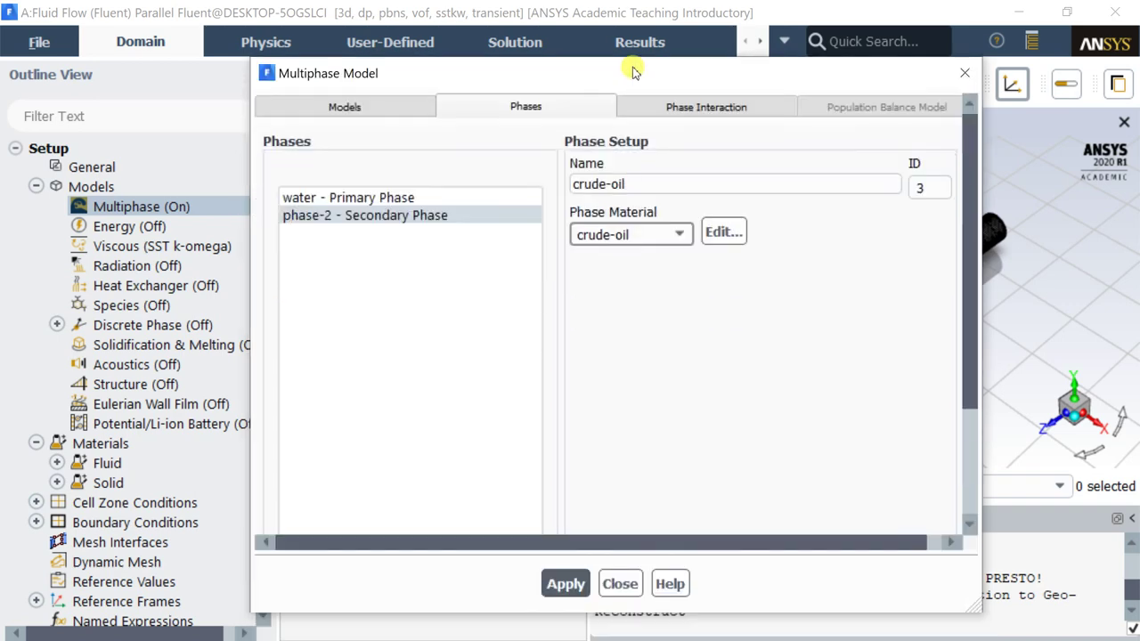
pyautogui.click(563, 581)
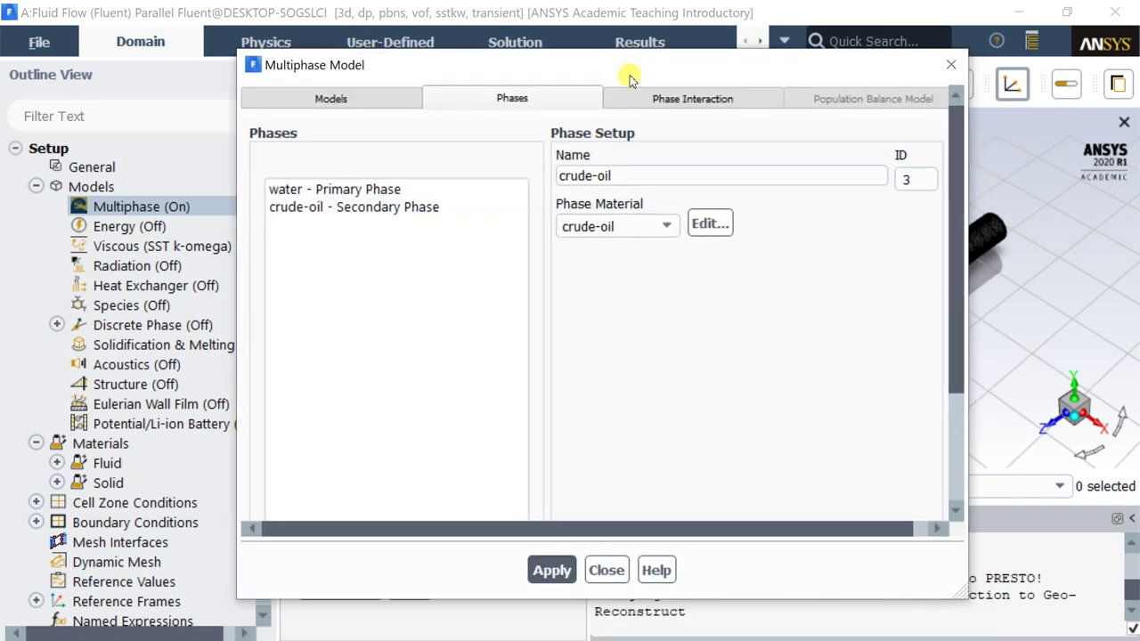
# Set a constant 0.022 N/m surface tension coefficient for the water–crude-oil pair.
pyautogui.click(651, 98)
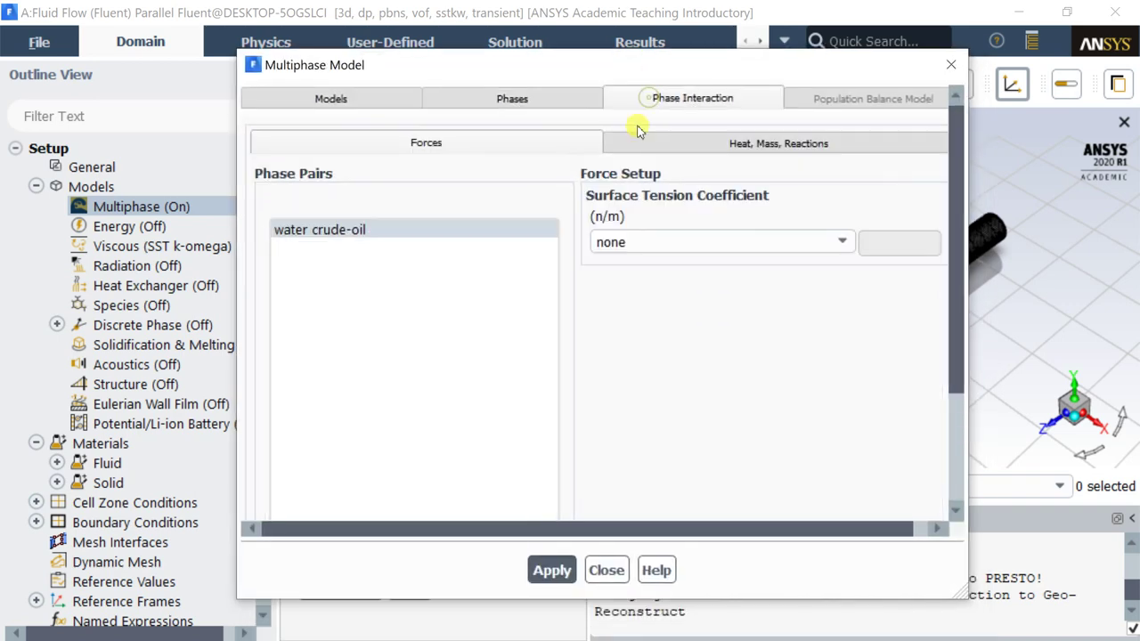
pyautogui.click(631, 242)
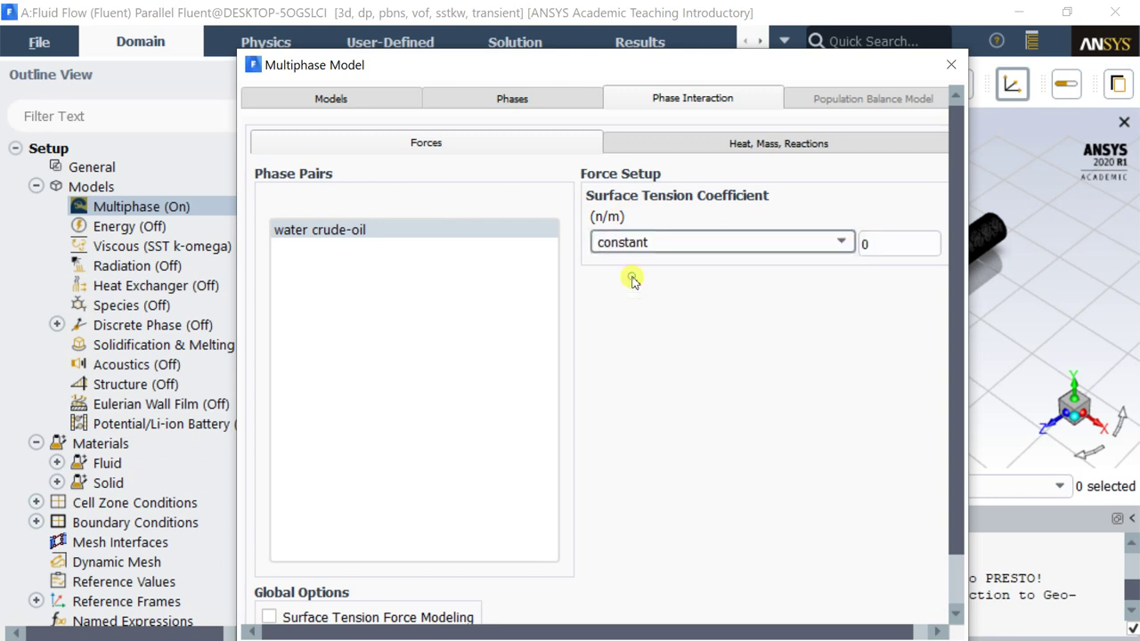
pyautogui.click(868, 246)
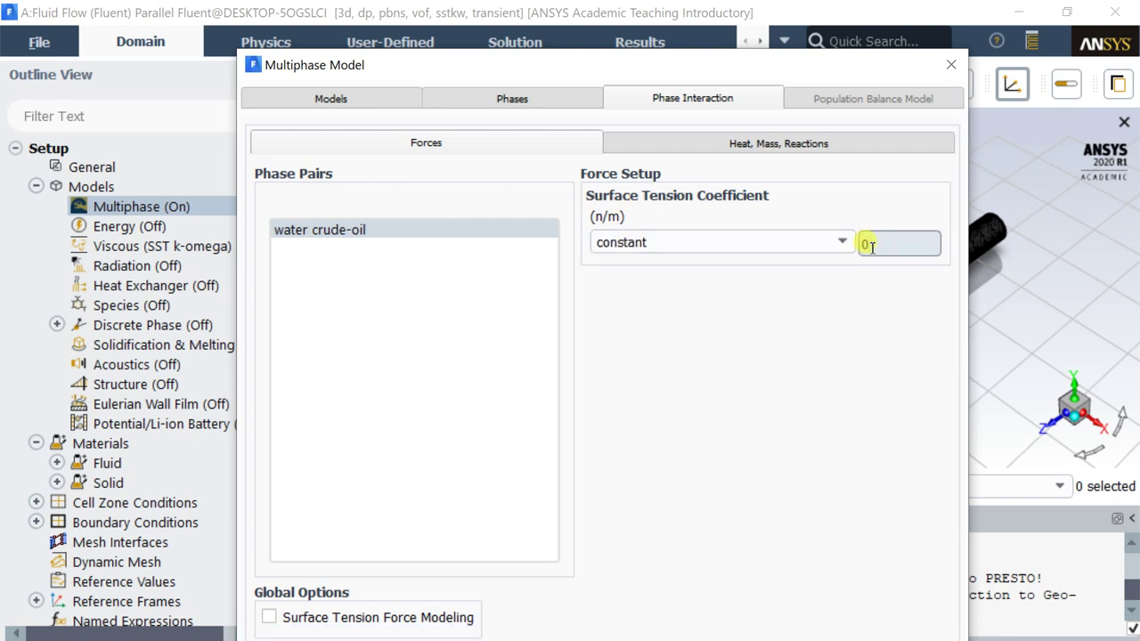
pyautogui.write('.022')
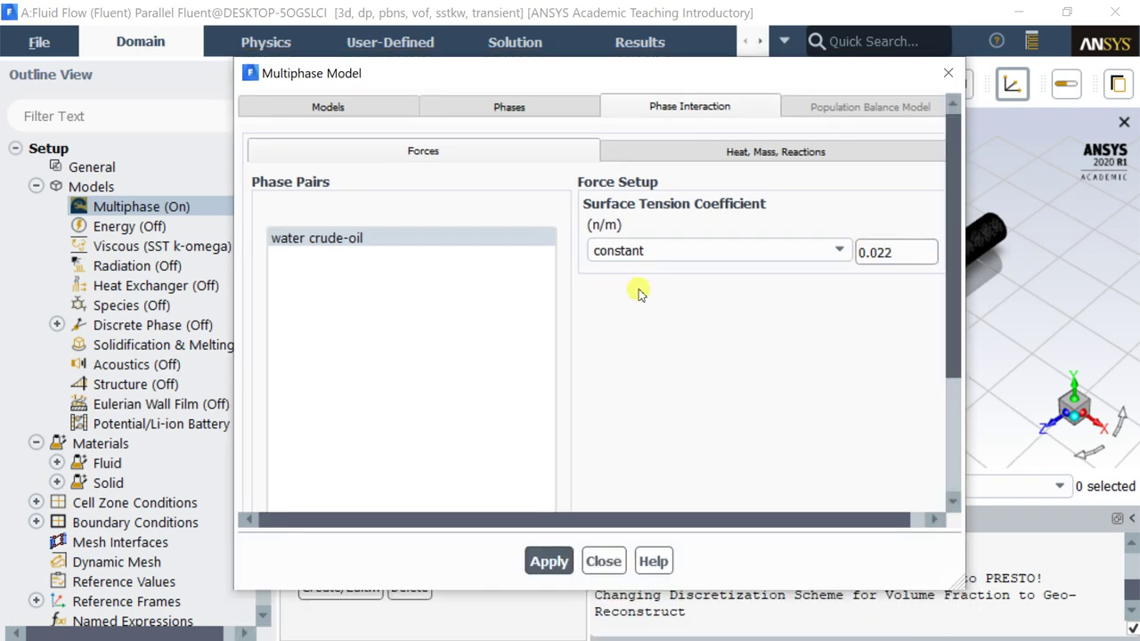
pyautogui.click(547, 629)
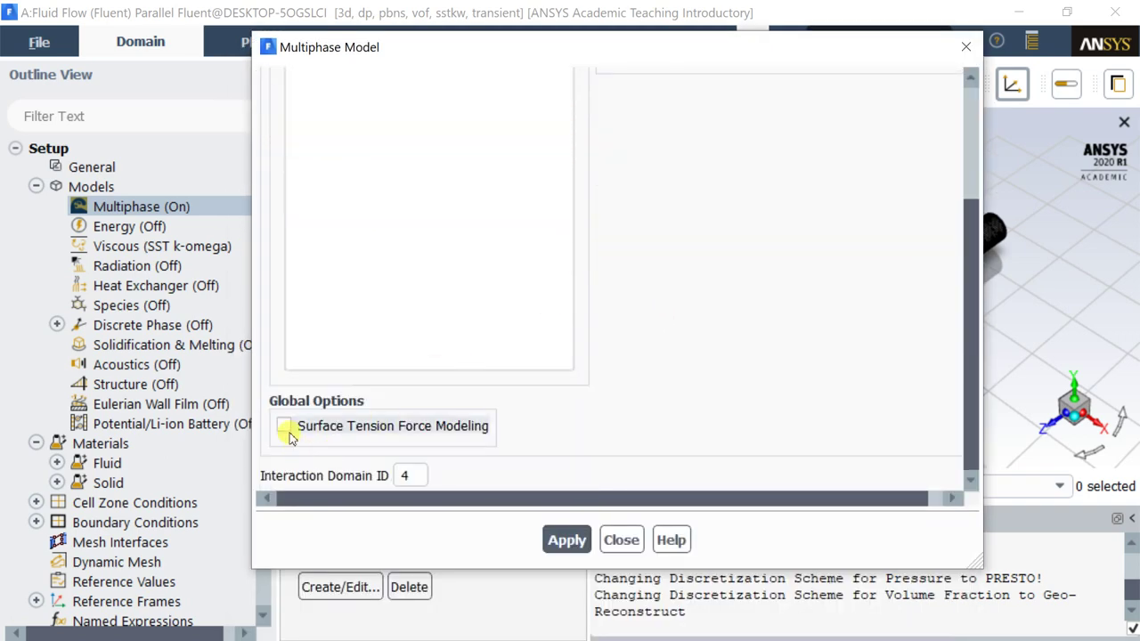
# Enable surface tension force modelling with wall adhesion and apply.
pyautogui.click(283, 426)
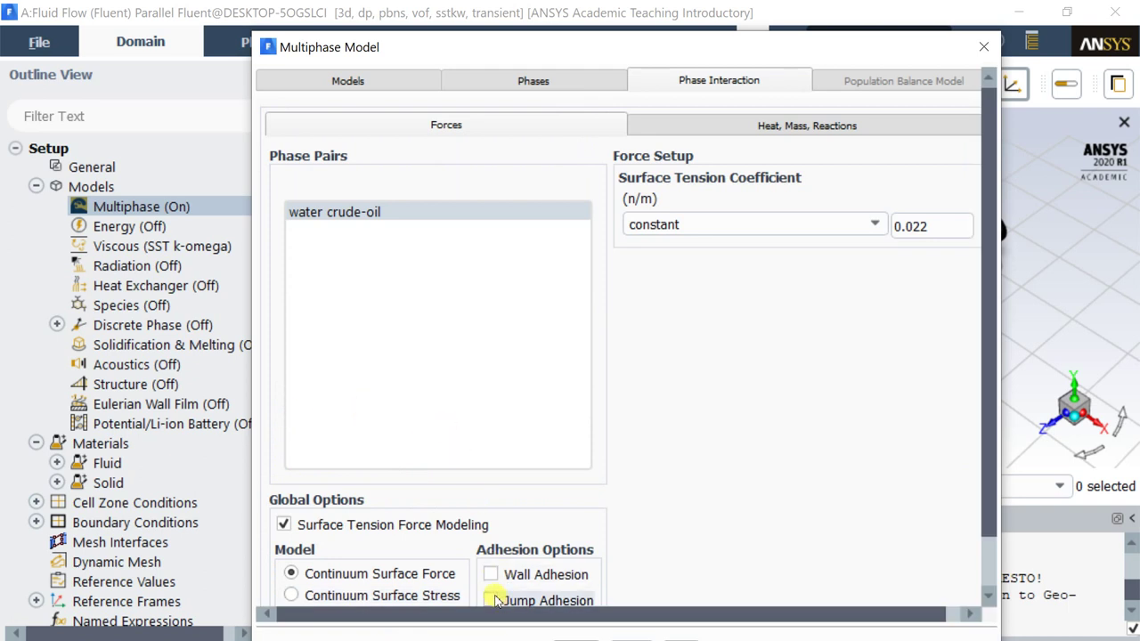
pyautogui.scroll(-2, 500, 589)
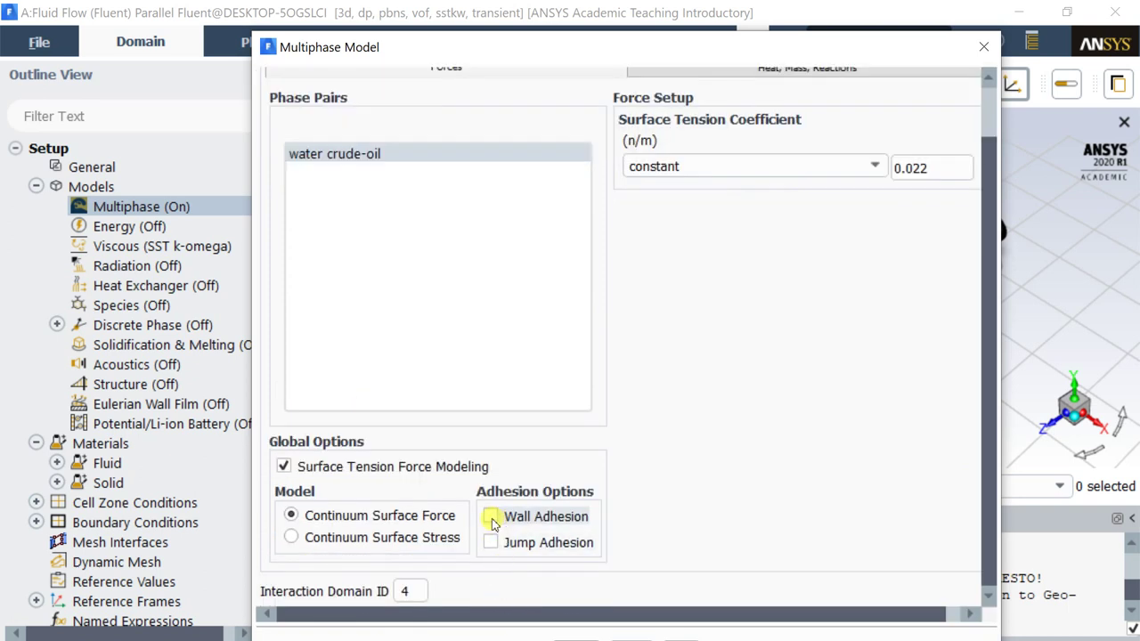
pyautogui.click(491, 518)
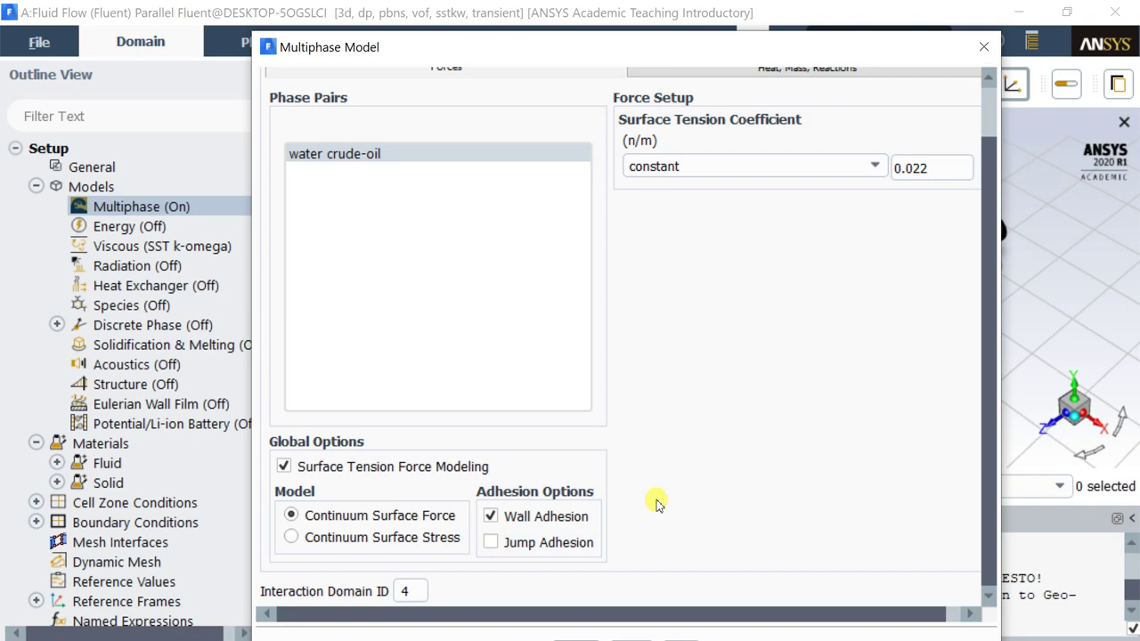
pyautogui.click(723, 33)
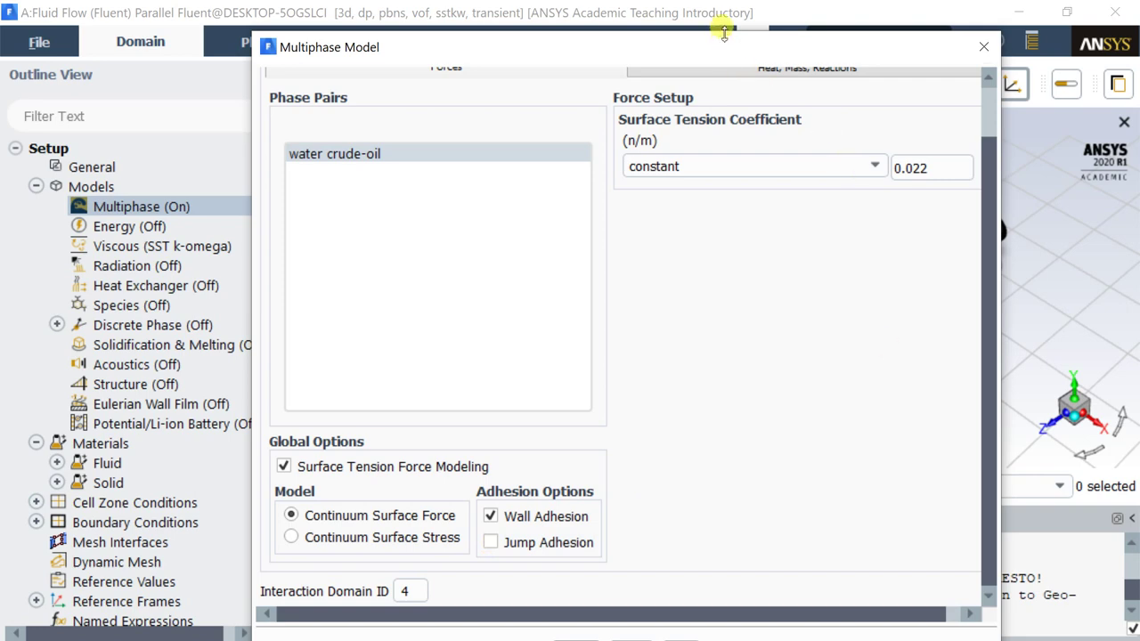
pyautogui.click(570, 579)
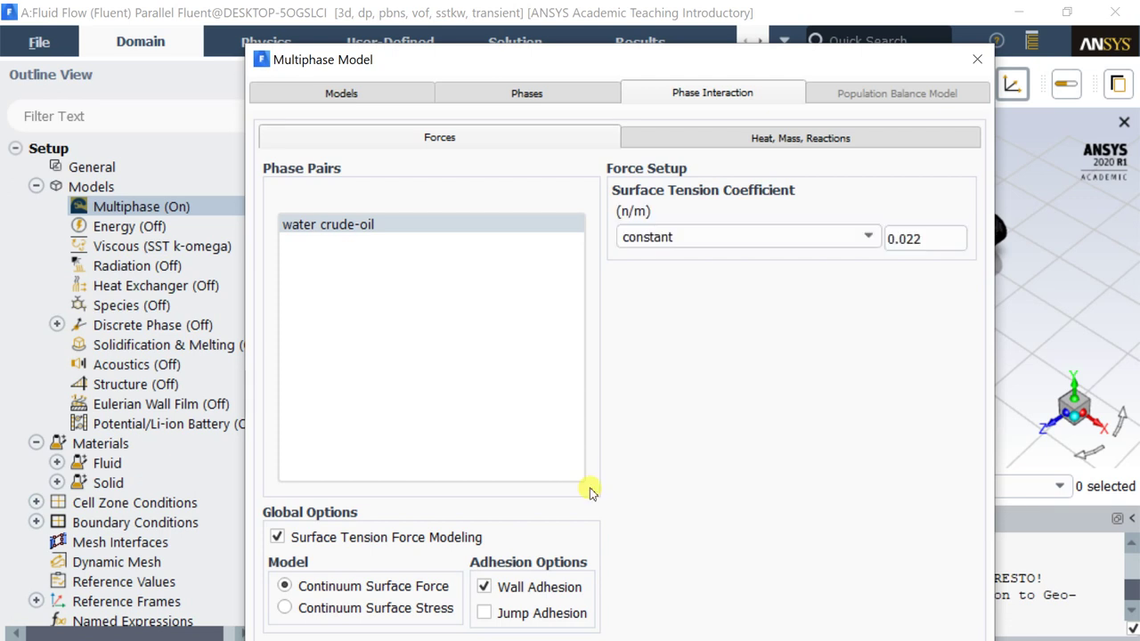
# Review the heat/mass and phase settings, then close the Multiphase dialog.
pyautogui.click(789, 139)
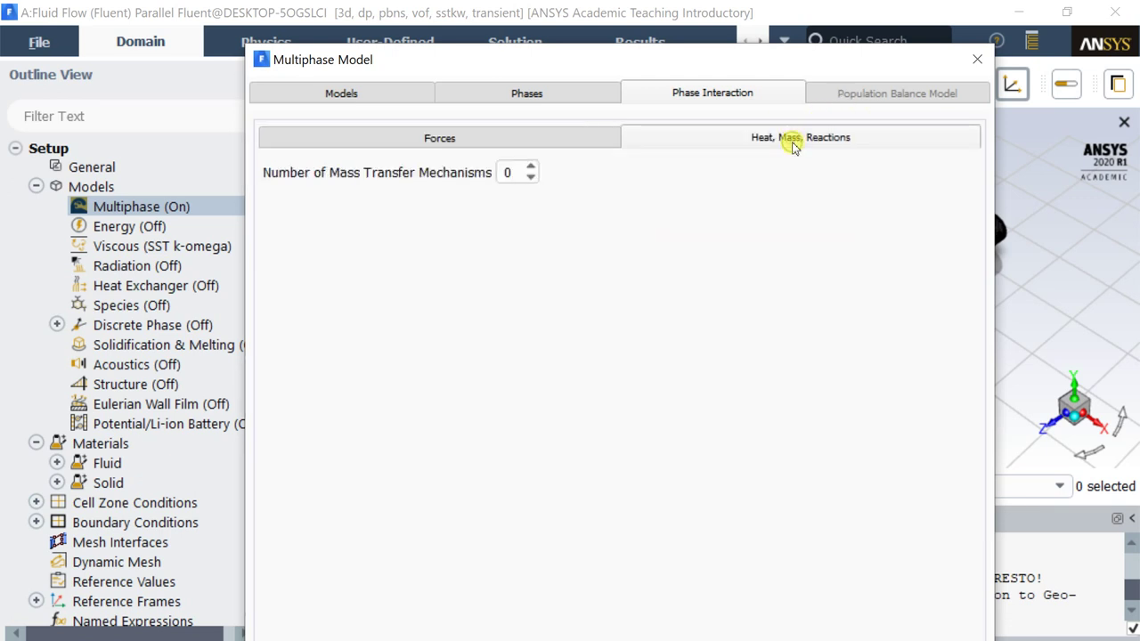
pyautogui.click(420, 135)
pyautogui.click(570, 62)
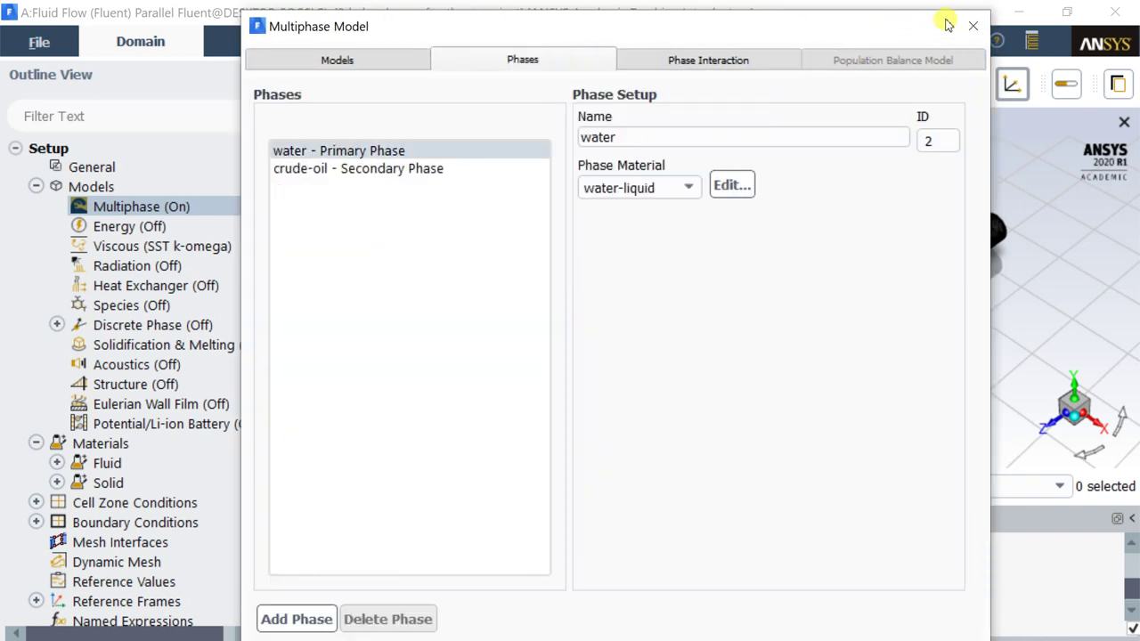
pyautogui.click(973, 26)
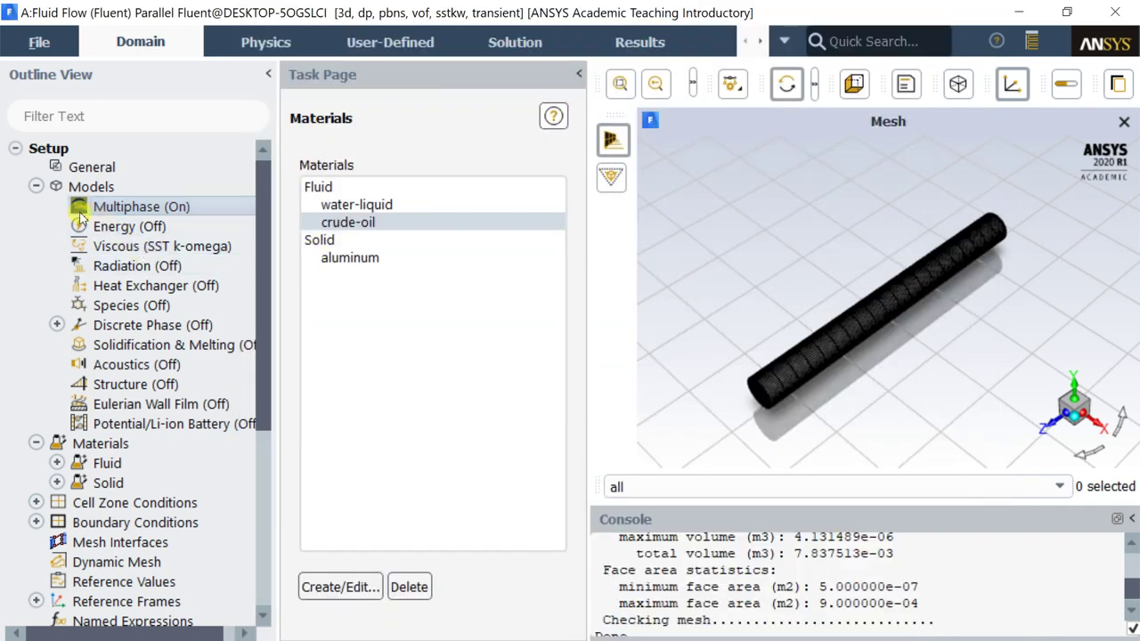
# Set the viscous model to Standard k-epsilon.
pyautogui.click(89, 186)
pyautogui.click(405, 222)
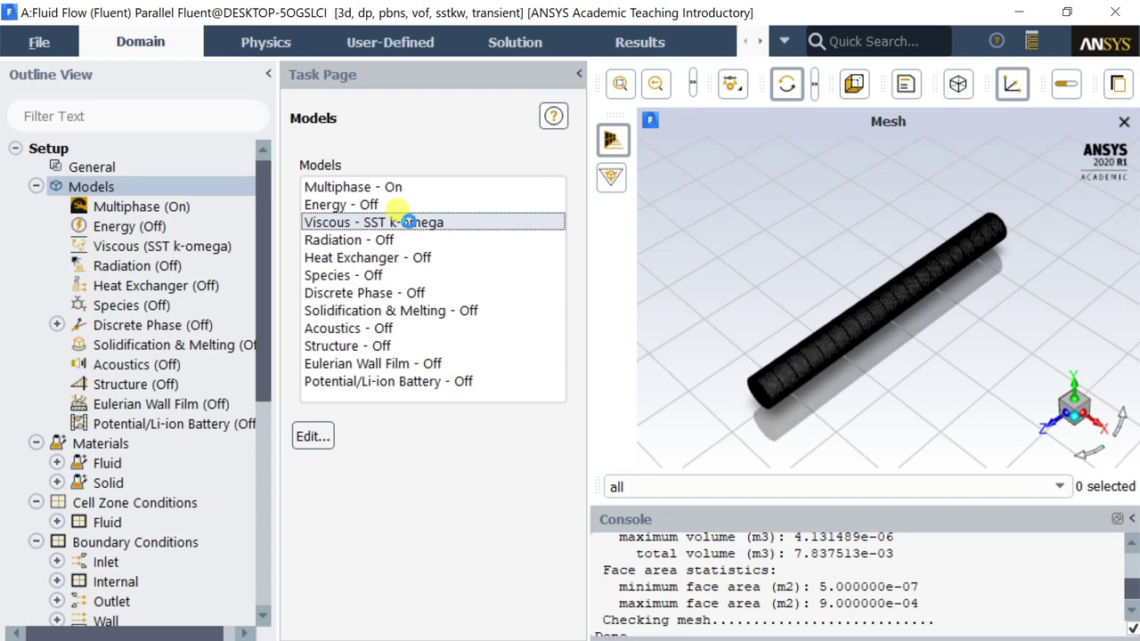
pyautogui.doubleClick(406, 221)
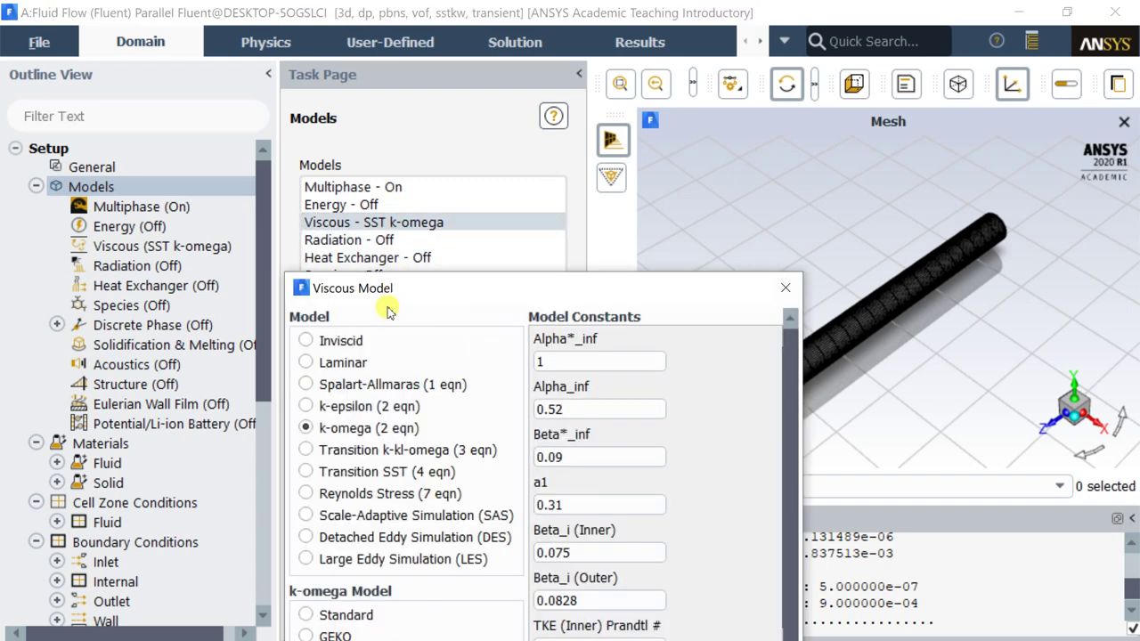
pyautogui.click(278, 232)
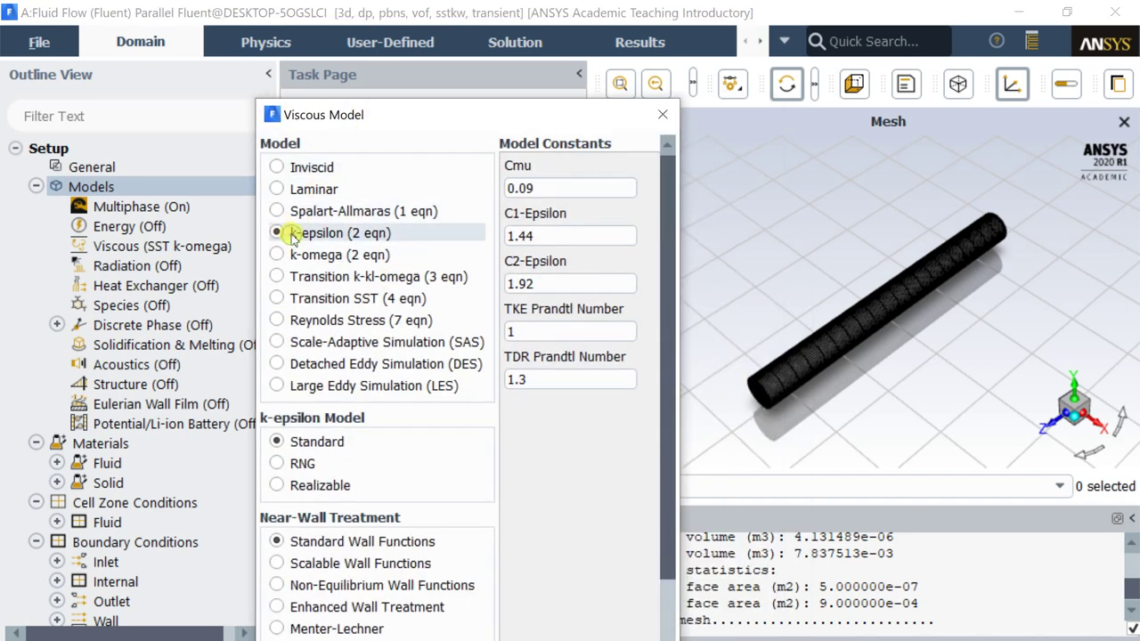
pyautogui.click(278, 486)
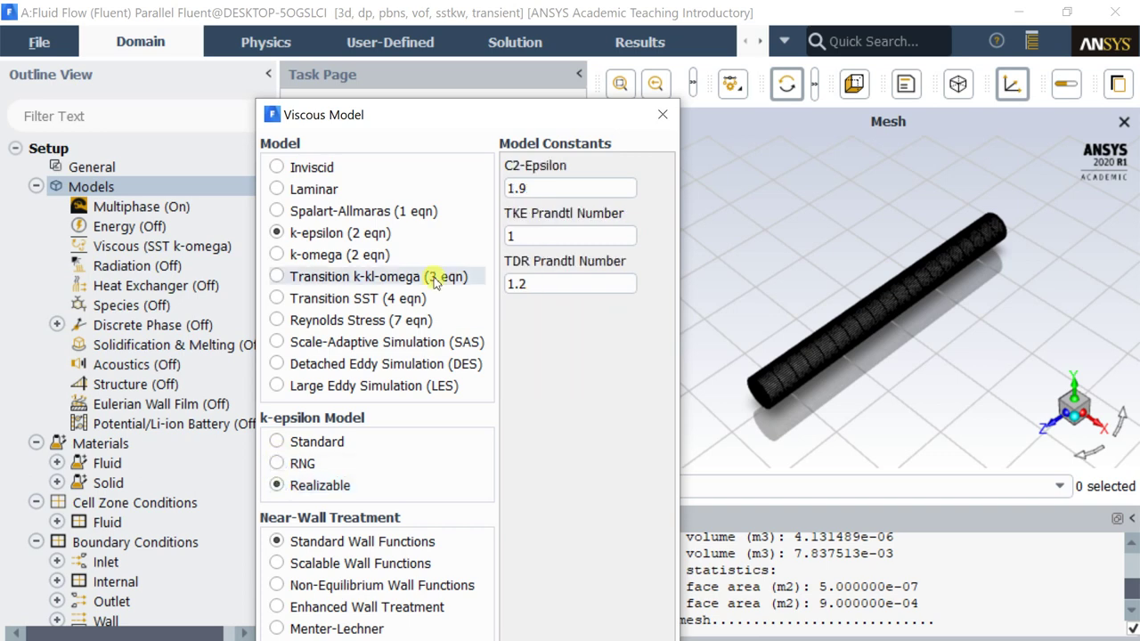
pyautogui.click(278, 442)
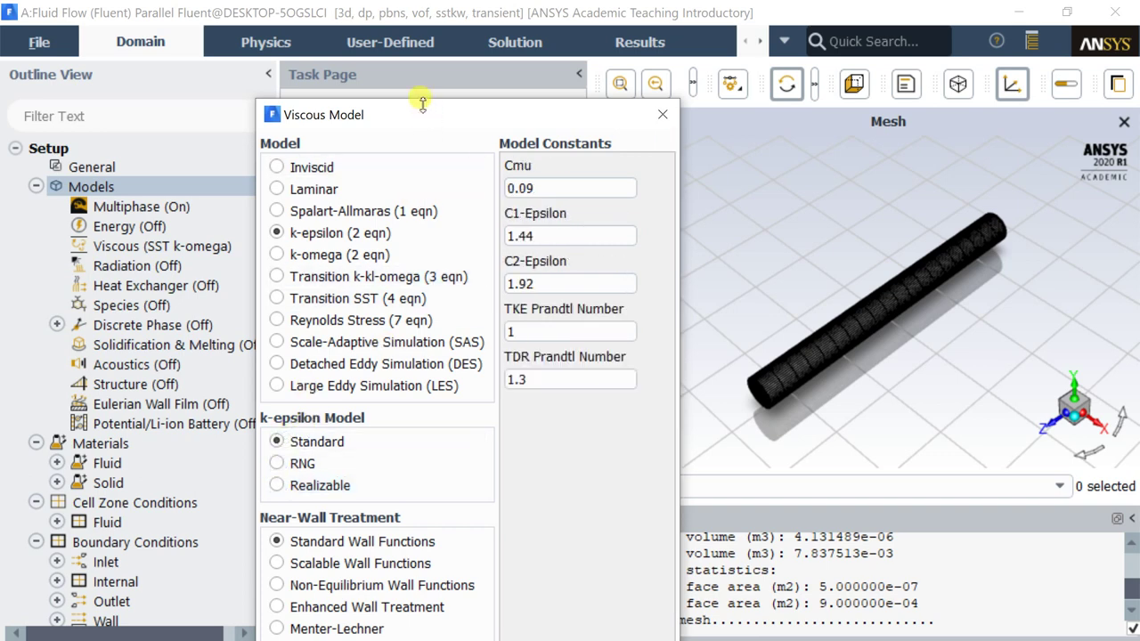
# Choose Enhanced Wall Treatment and confirm the viscous settings.
pyautogui.moveTo(422, 104); pyautogui.dragTo(422, 4)
pyautogui.click(331, 527)
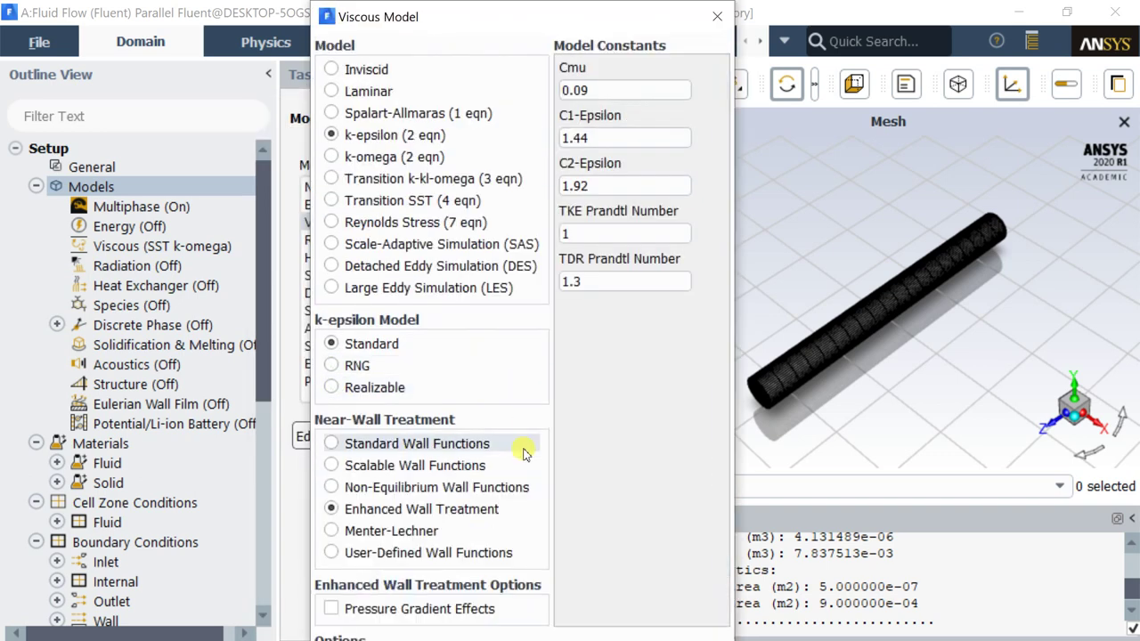
pyautogui.moveTo(531, 69)
pyautogui.mouseDown()
pyautogui.moveTo(535, 178)
pyautogui.moveTo(561, 43)
pyautogui.mouseUp()
pyautogui.scroll(-3, 502, 161)
pyautogui.scroll(-2, 522, 343)
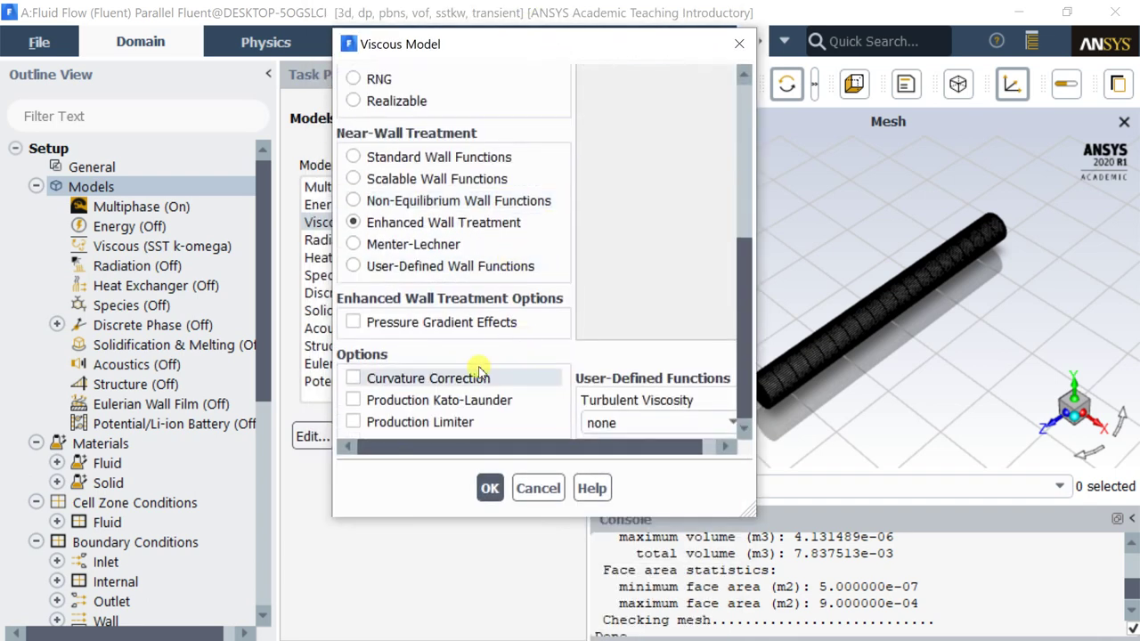
pyautogui.click(490, 489)
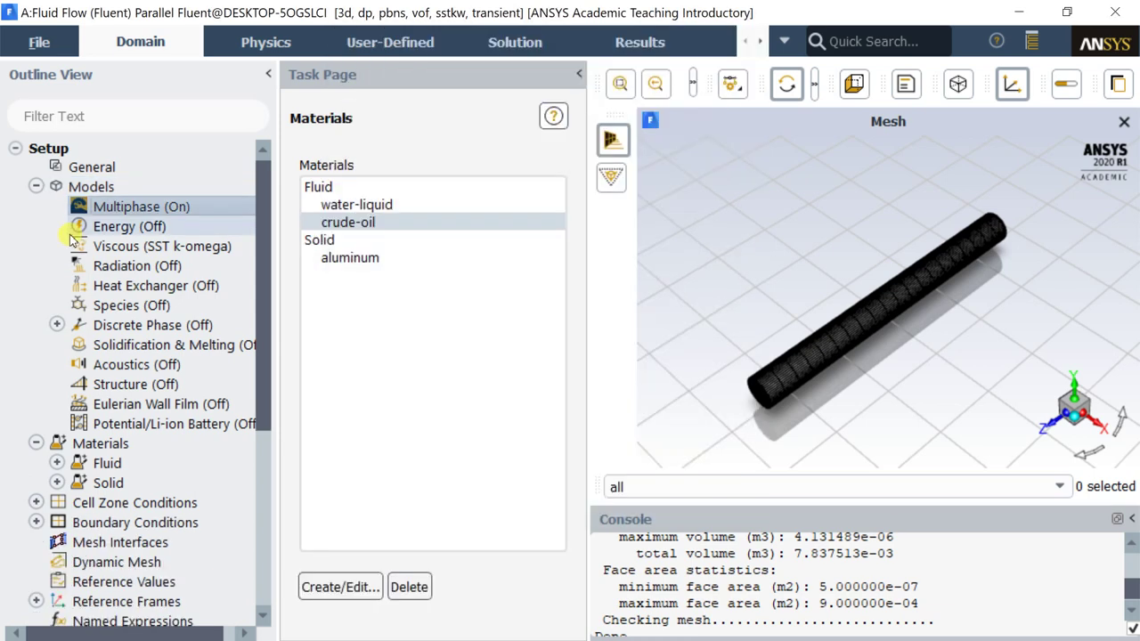
# Confirm the solid cell zone unchanged and operating conditions with -9.81 m/s² Y gravity.
pyautogui.click(35, 186)
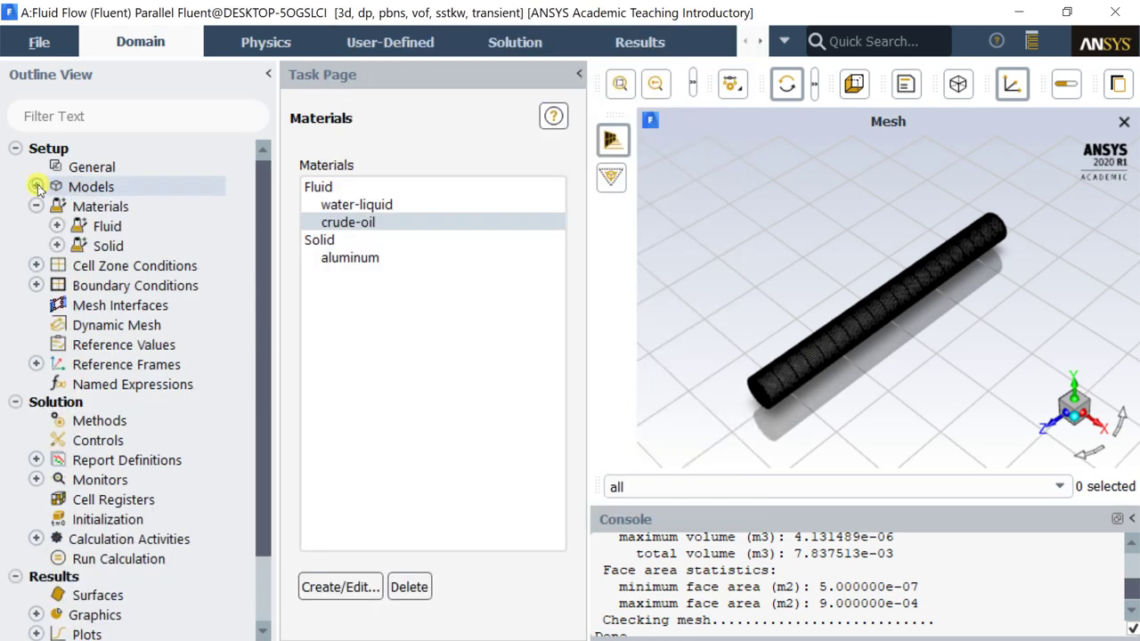
pyautogui.doubleClick(101, 271)
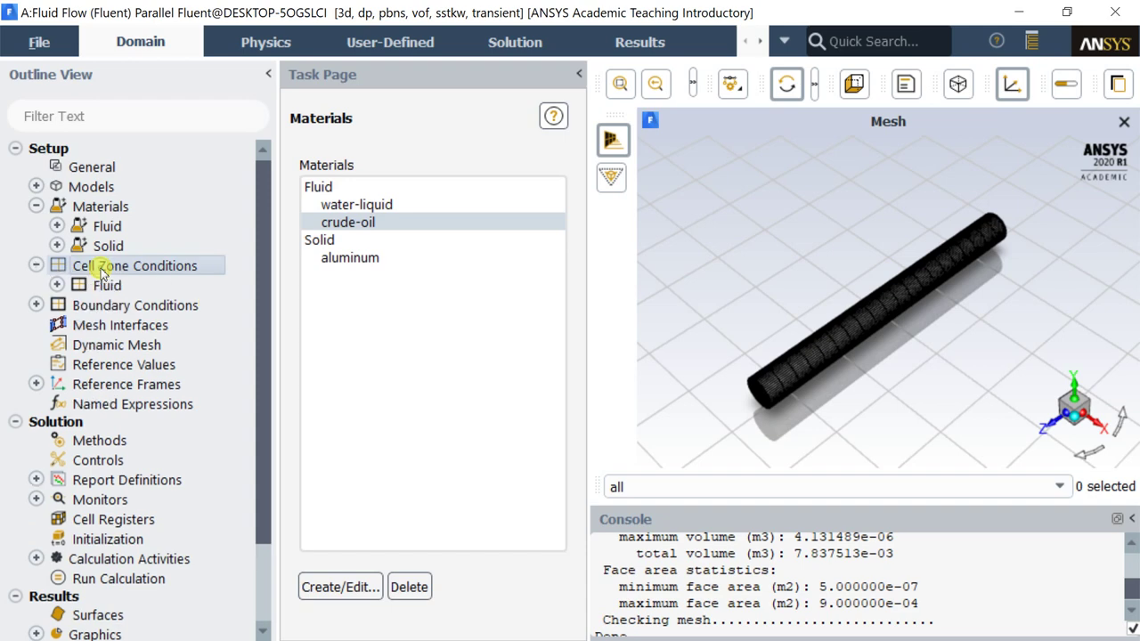
pyautogui.scroll(-1, 211, 308)
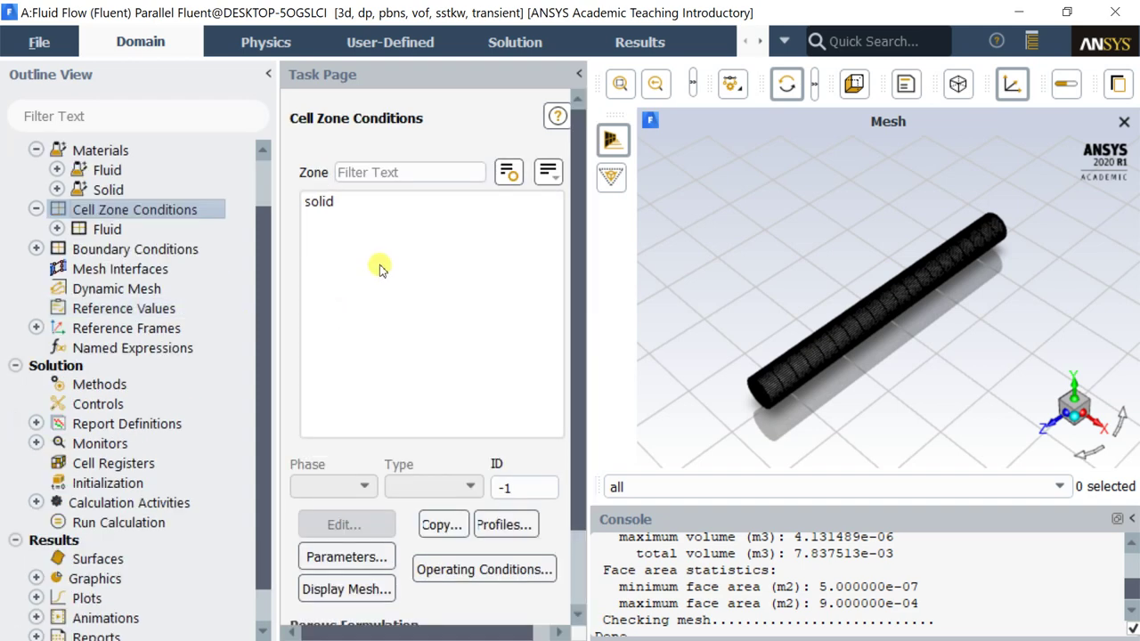
pyautogui.click(356, 205)
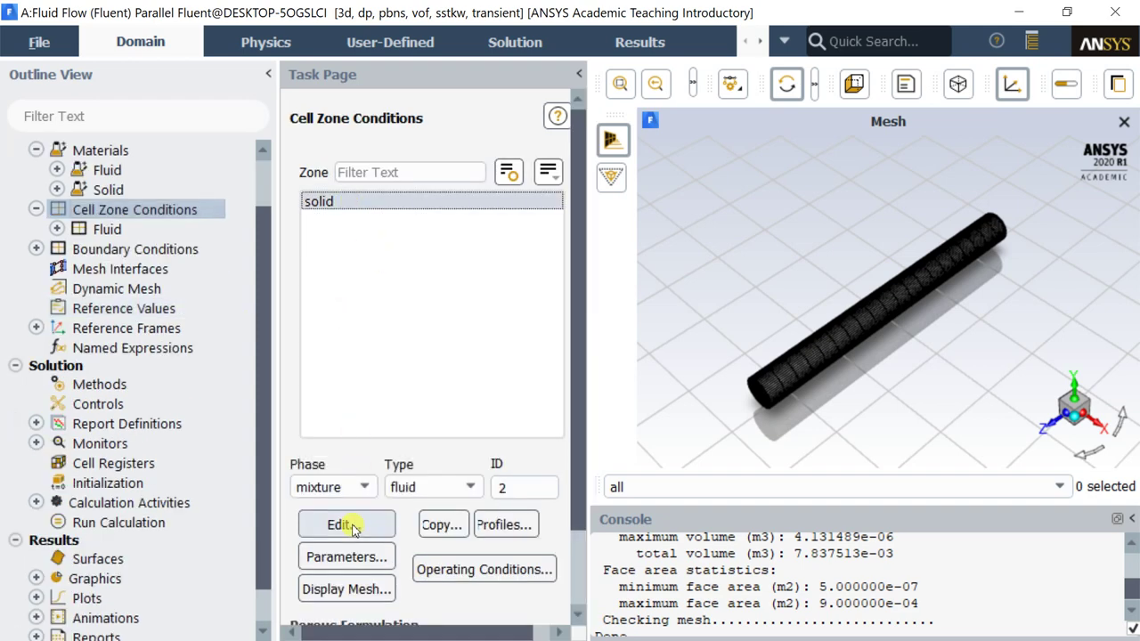
pyautogui.click(352, 524)
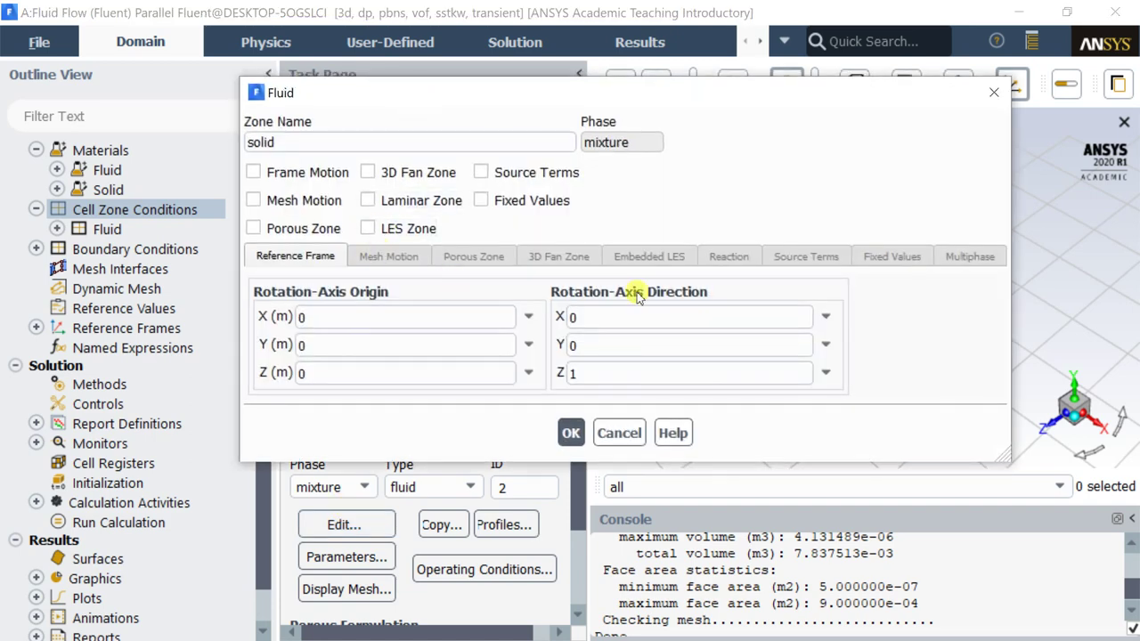
pyautogui.doubleClick(632, 151)
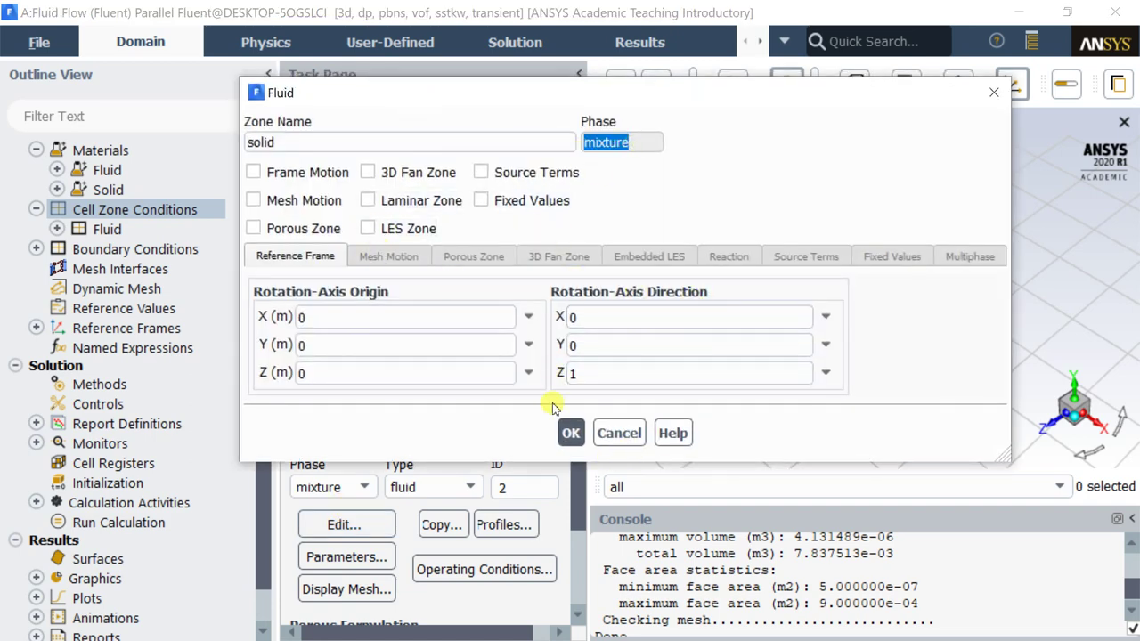
pyautogui.click(571, 433)
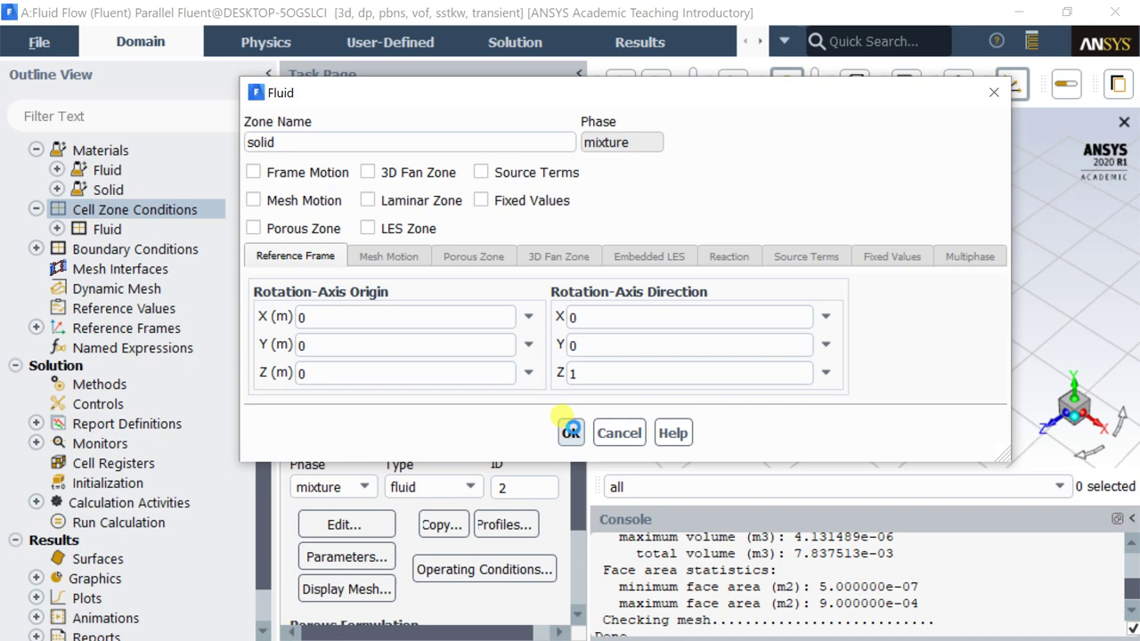
pyautogui.click(465, 570)
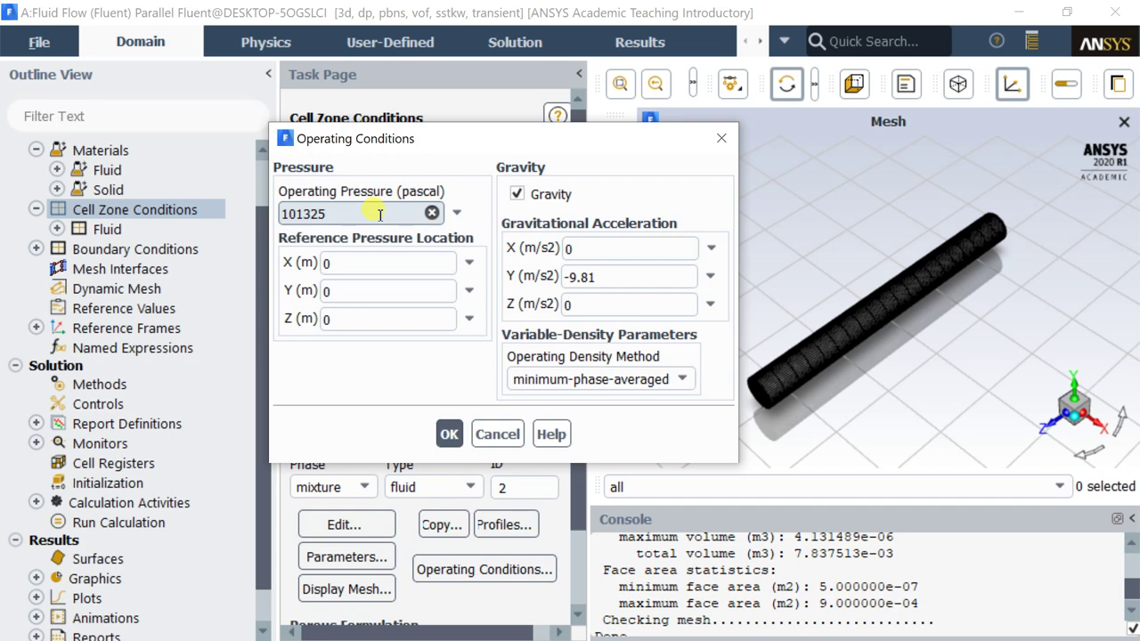
pyautogui.click(448, 435)
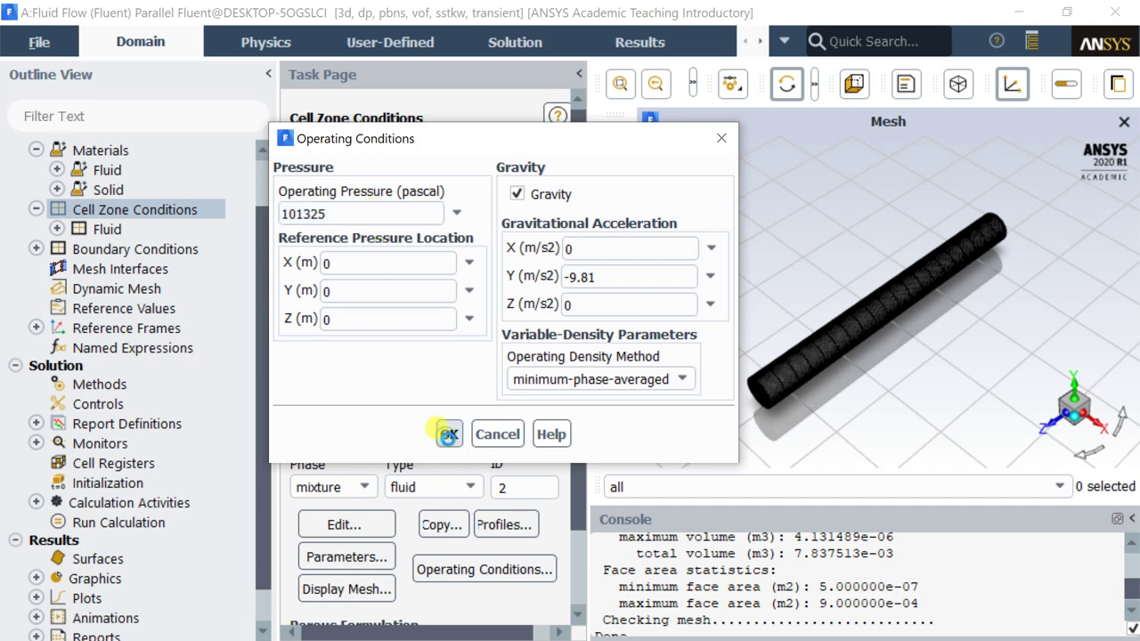
# Group boundaries by zone type and give crude_oil_inlet a 2 m/s velocity magnitude.
pyautogui.doubleClick(198, 250)
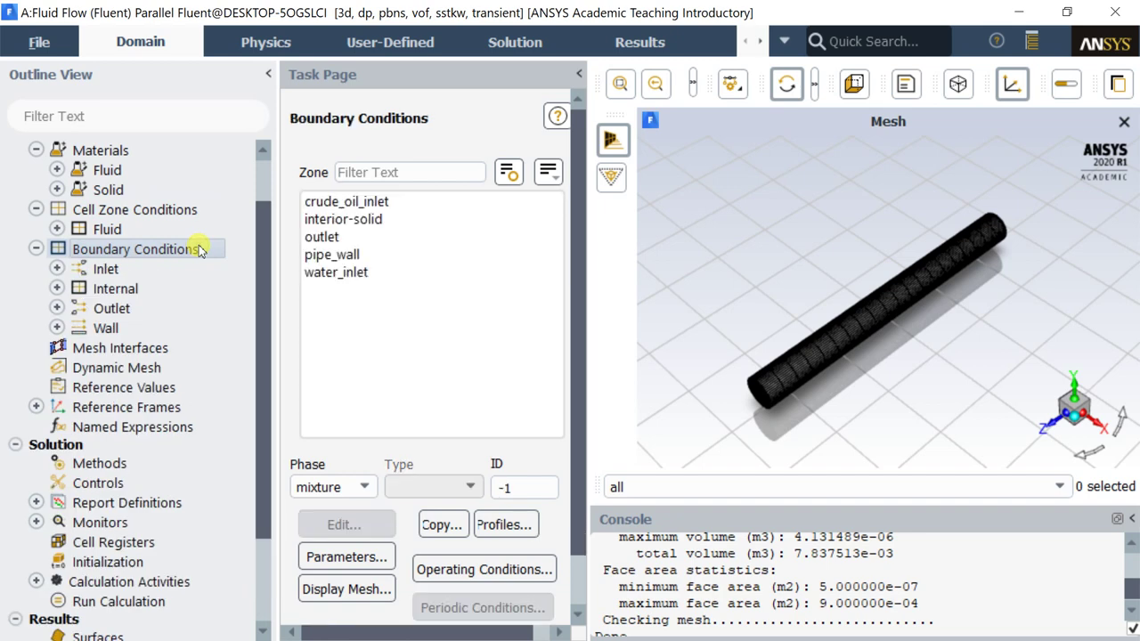
pyautogui.click(415, 203)
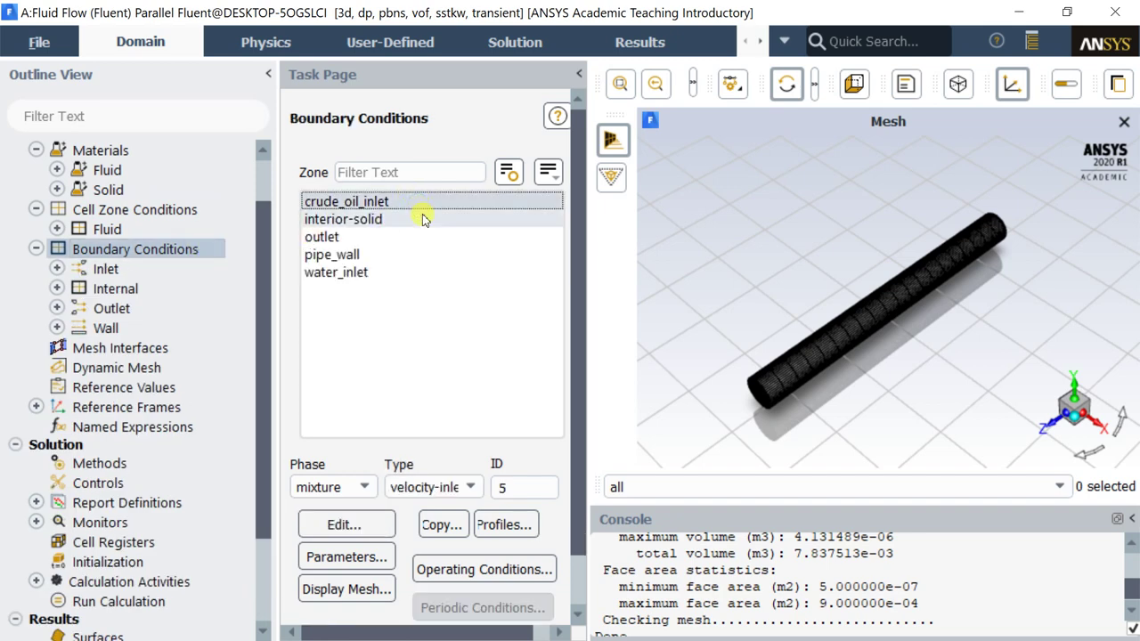
pyautogui.click(548, 172)
pyautogui.click(579, 272)
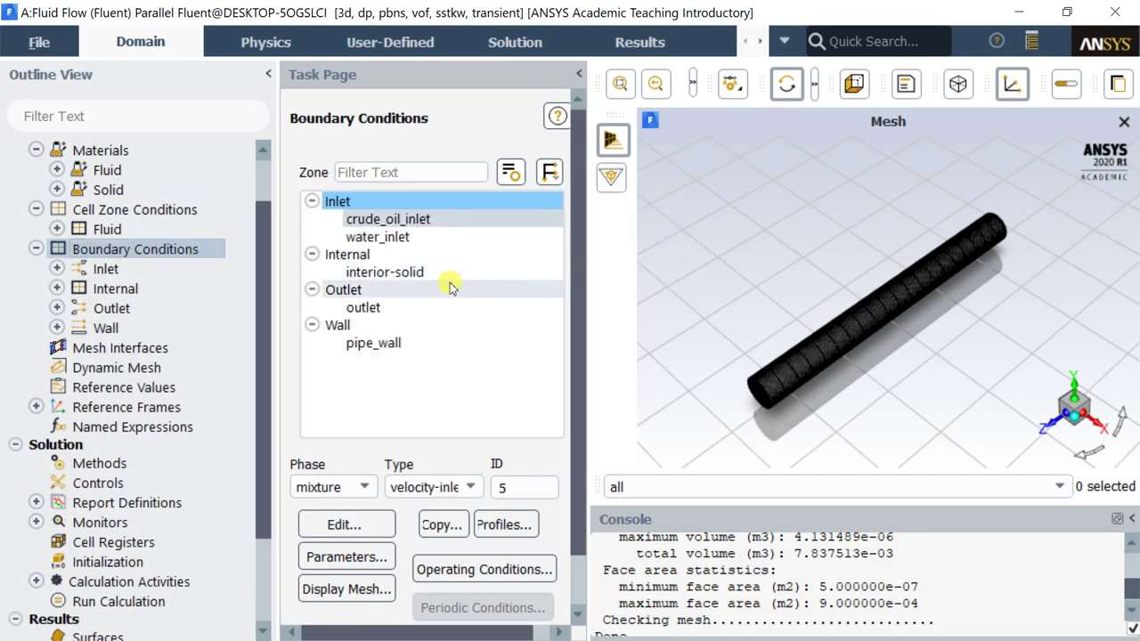
pyautogui.click(356, 526)
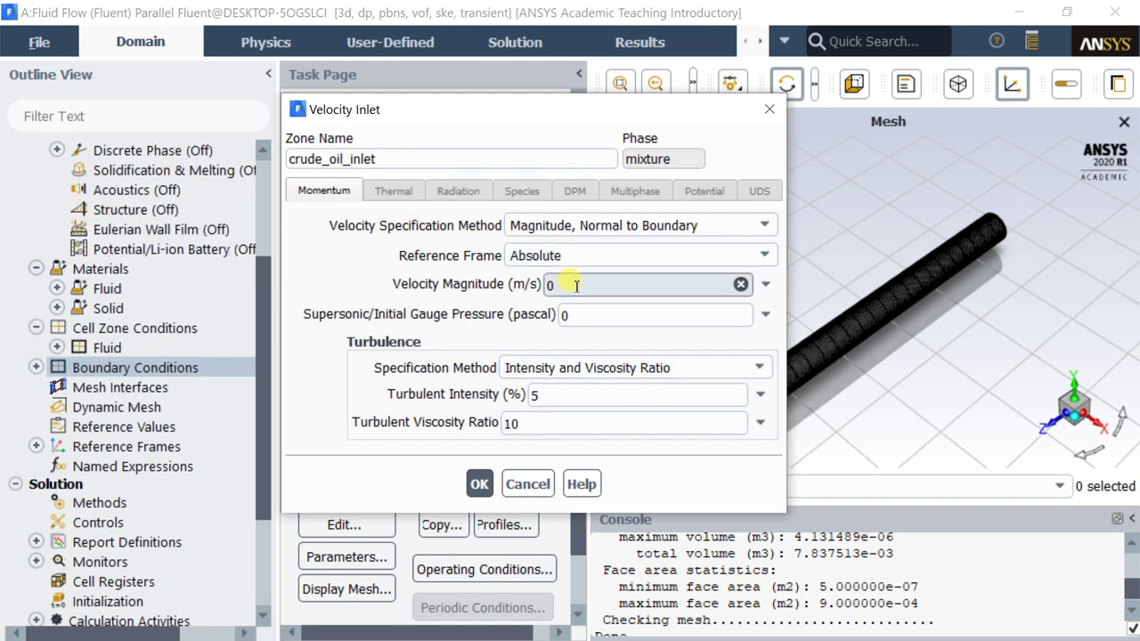
pyautogui.moveTo(576, 285); pyautogui.dragTo(537, 294)
pyautogui.write('2')
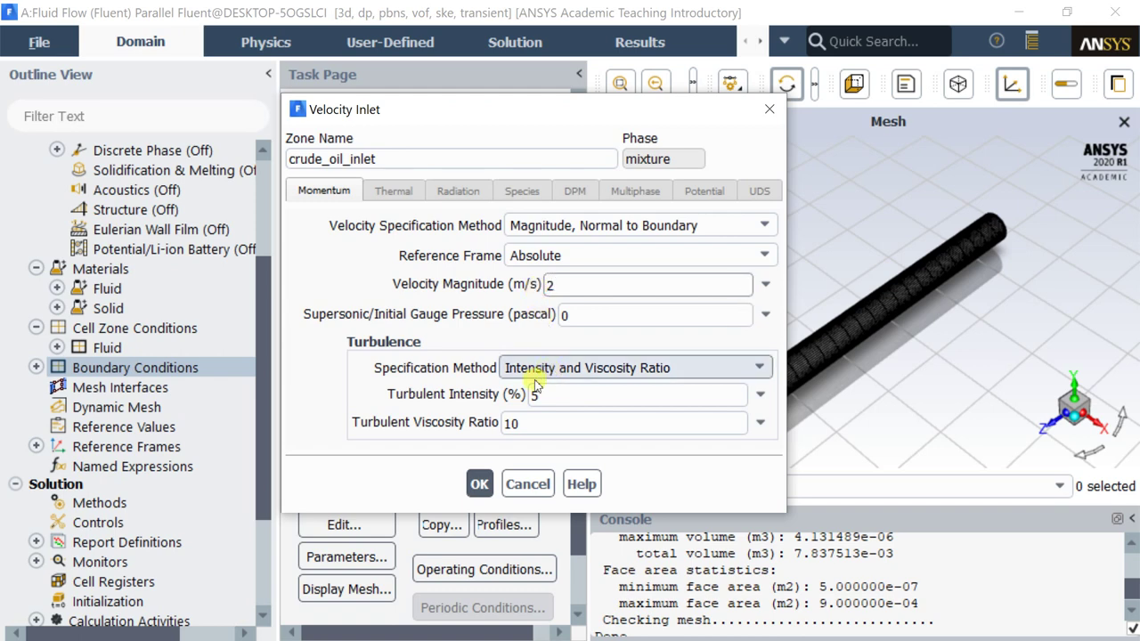
pyautogui.click(479, 487)
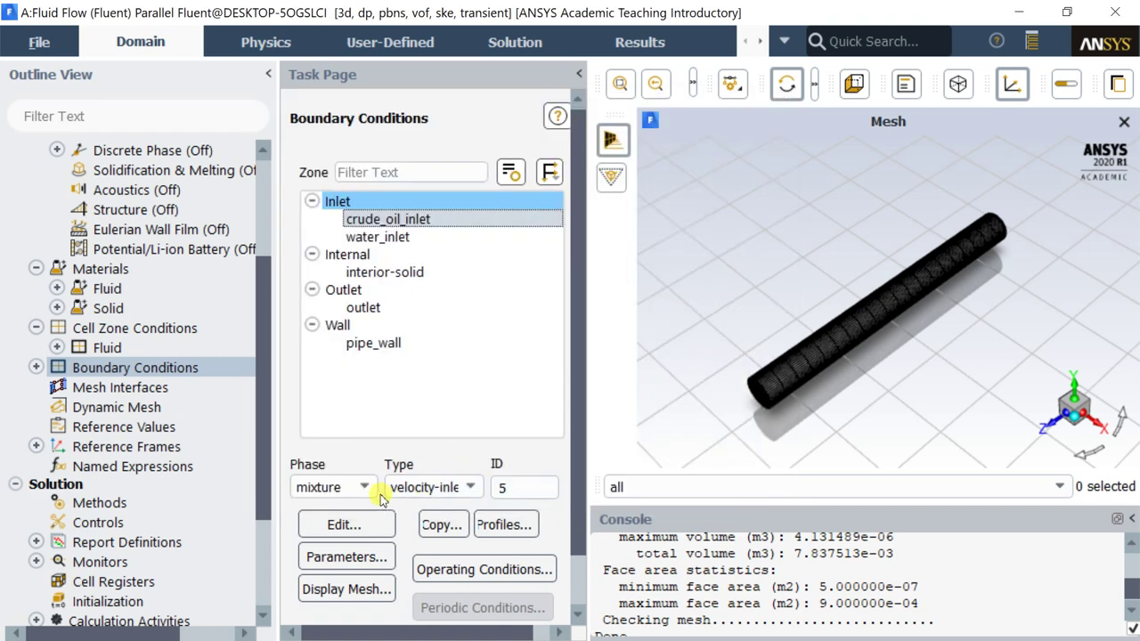
# Review crude_oil_inlet's water-phase settings and leave them unchanged.
pyautogui.click(366, 488)
pyautogui.click(339, 525)
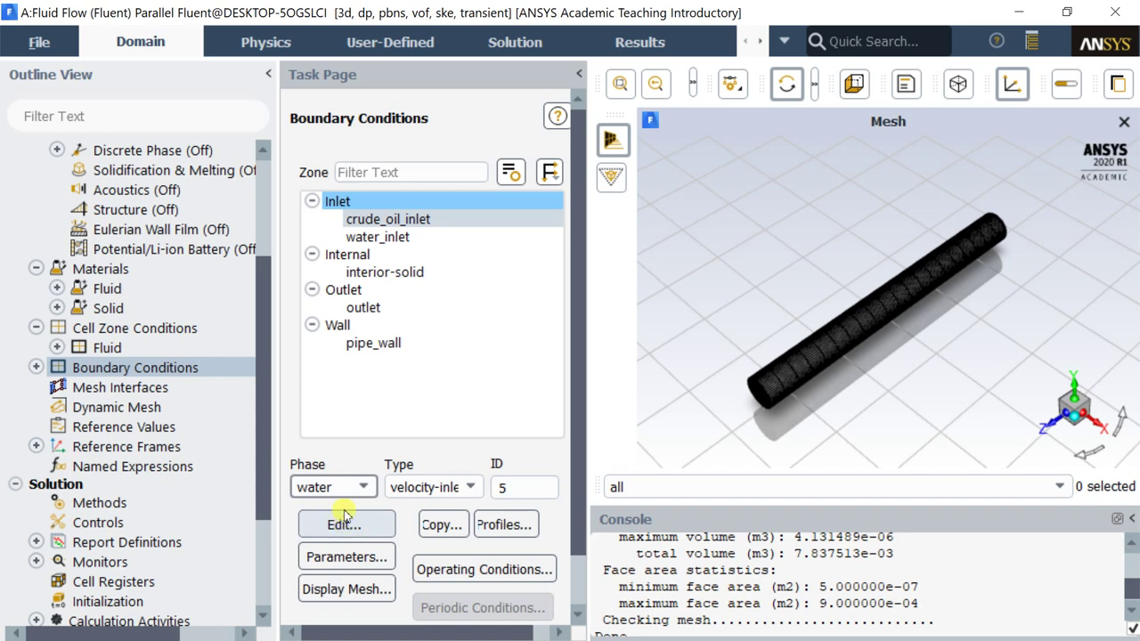
pyautogui.click(348, 527)
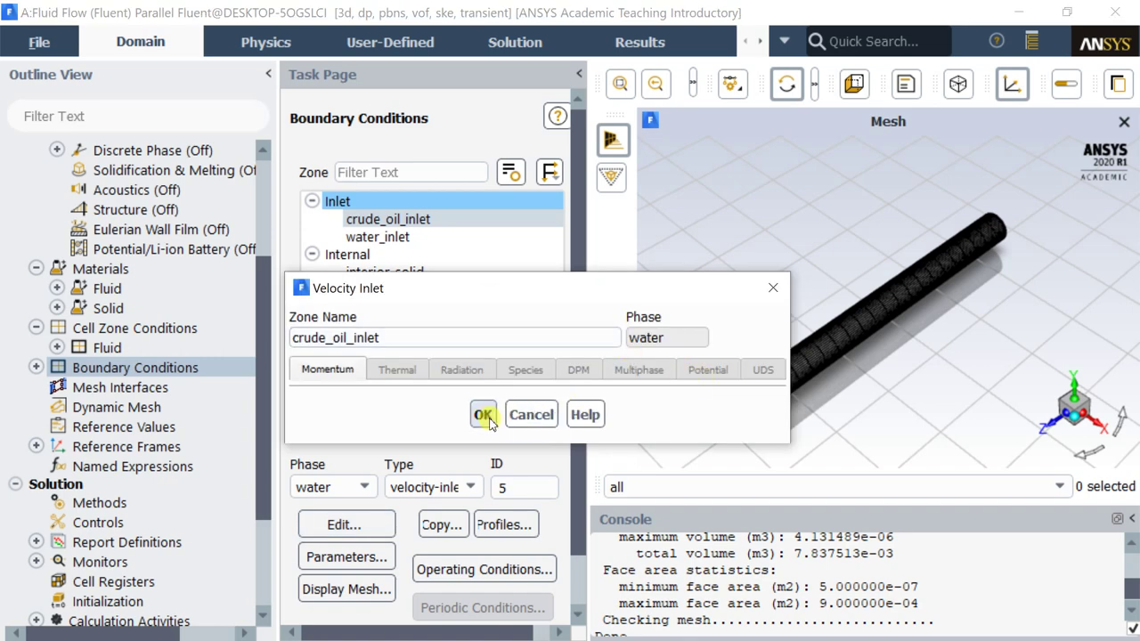
pyautogui.click(481, 414)
# Set crude_oil_inlet's crude-oil volume fraction to 1.
pyautogui.click(364, 488)
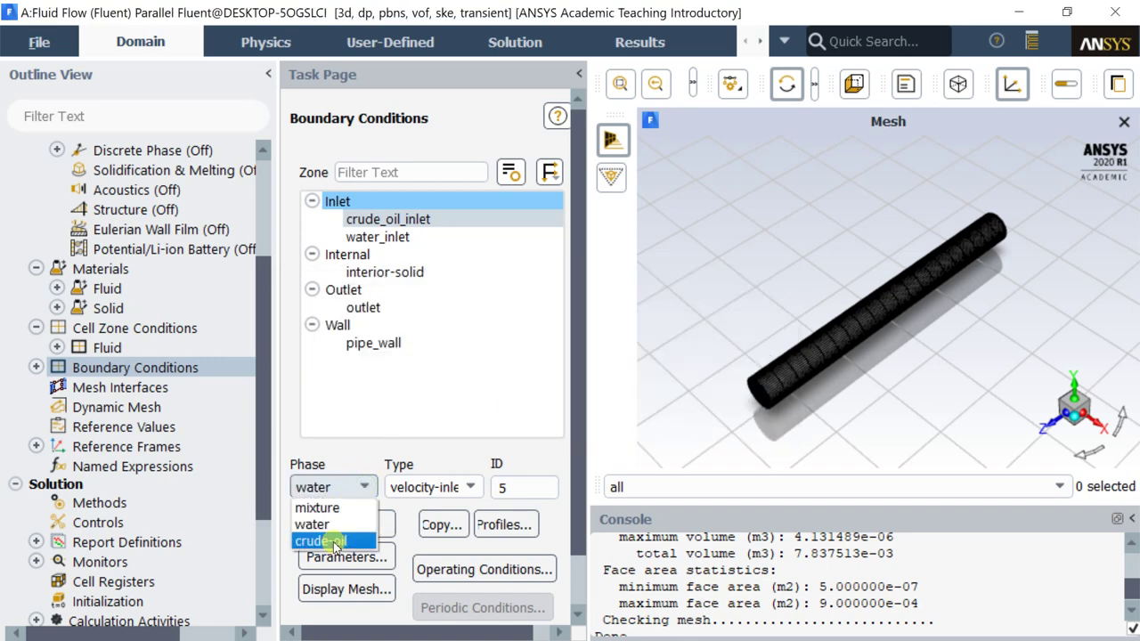
pyautogui.click(321, 540)
pyautogui.click(341, 524)
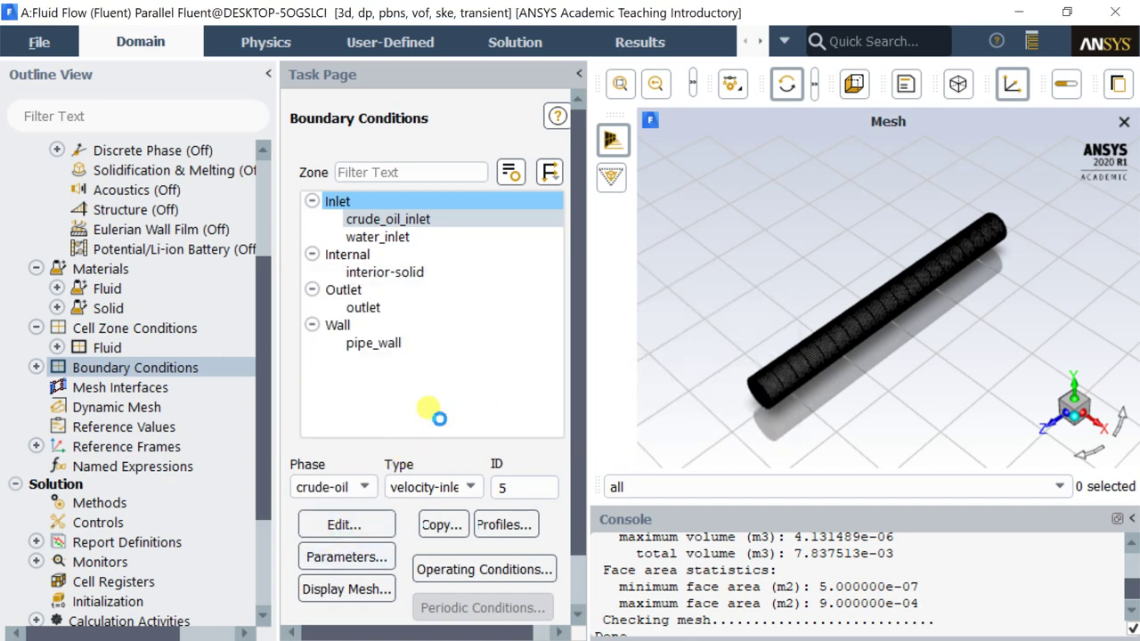
pyautogui.doubleClick(525, 401)
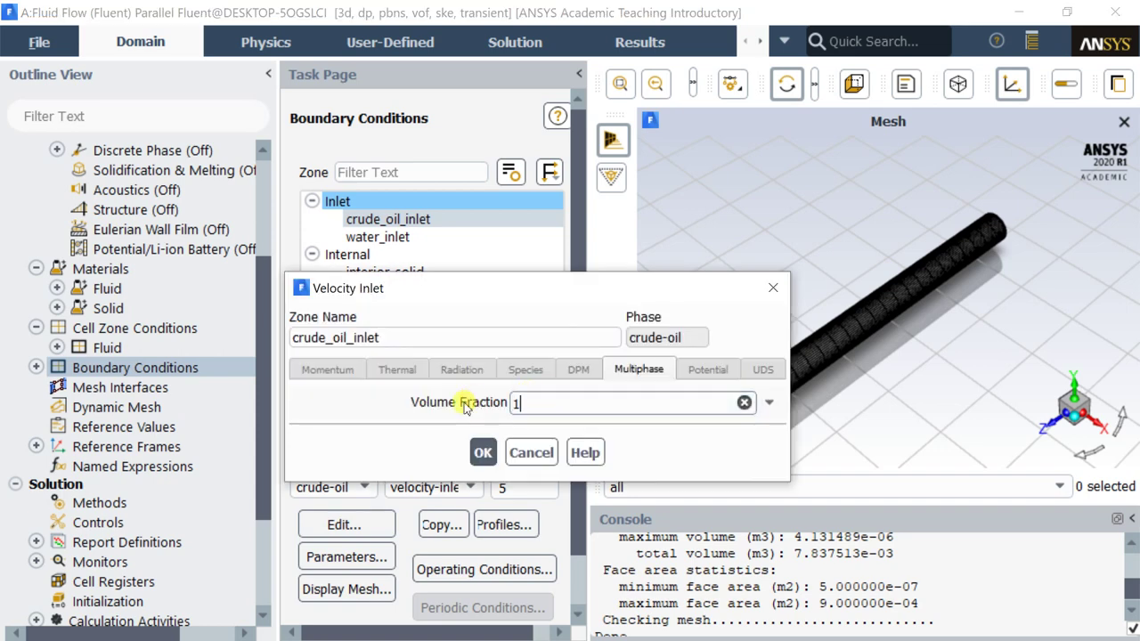
pyautogui.click(482, 452)
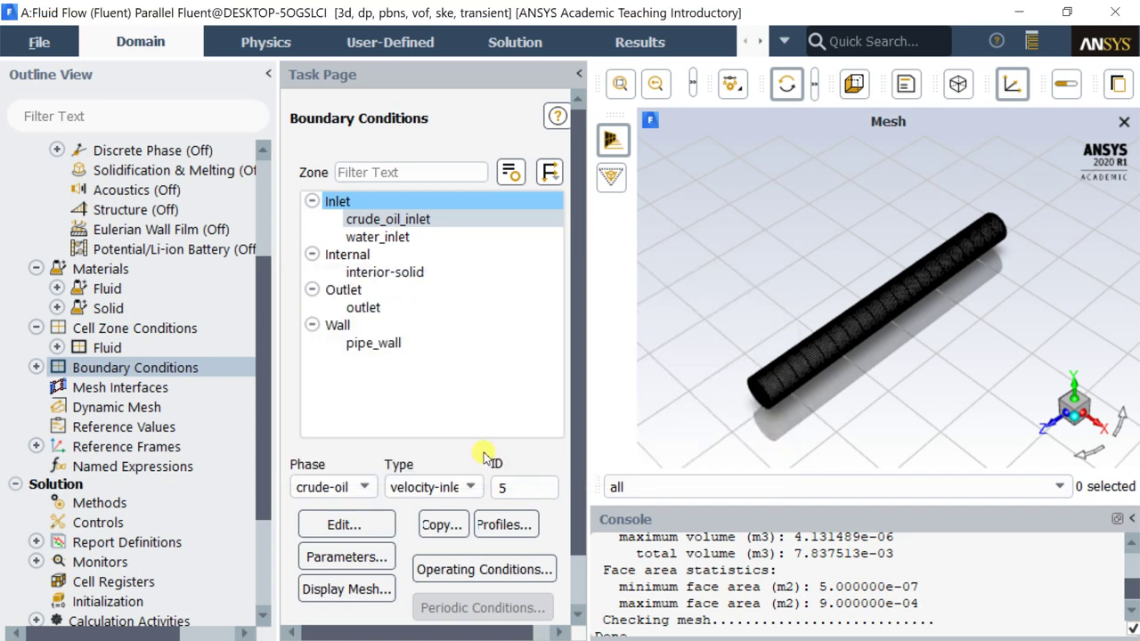
pyautogui.click(413, 238)
# Set water_inlet's velocity magnitude to 2 m/s.
pyautogui.doubleClick(413, 238)
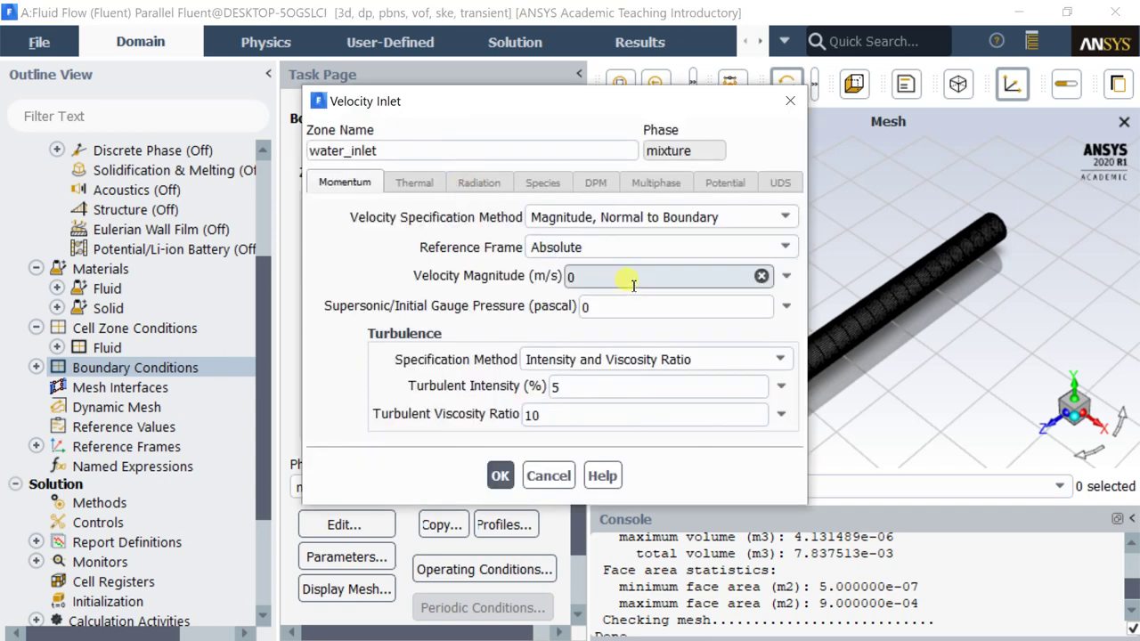
pyautogui.moveTo(612, 276); pyautogui.dragTo(535, 276)
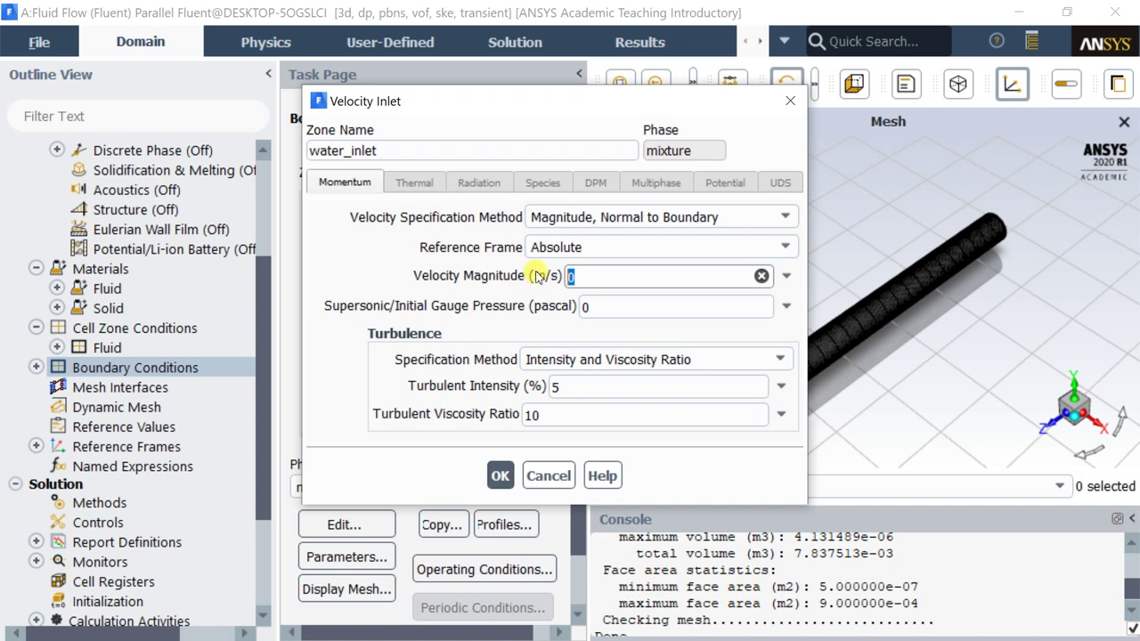
pyautogui.write('2')
pyautogui.click(498, 476)
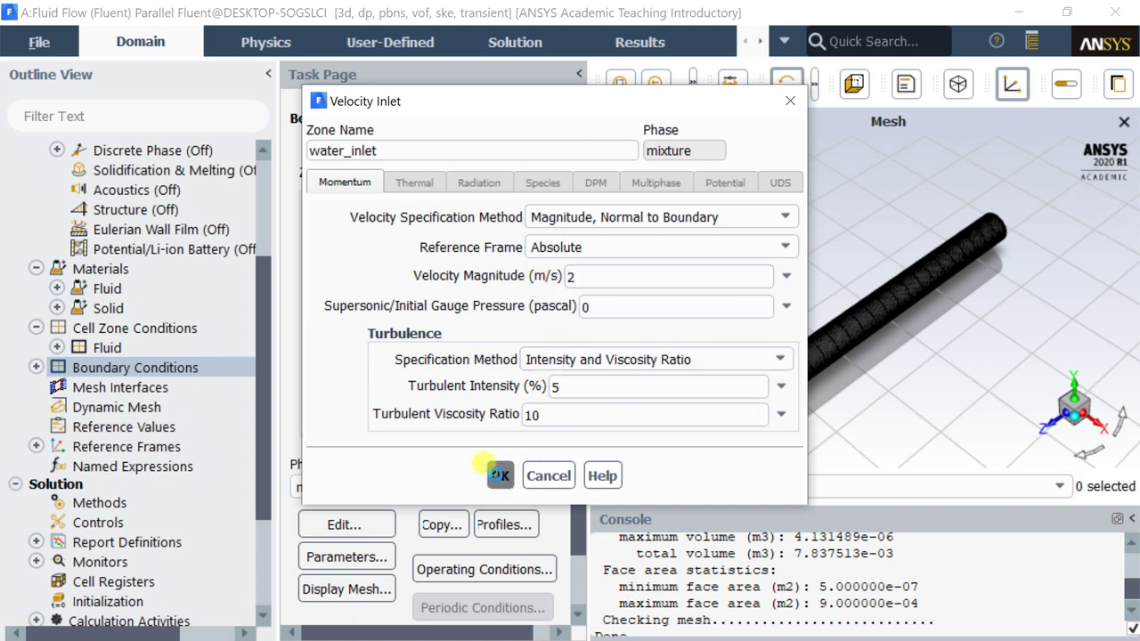
# Give water_inlet a crude-oil volume fraction of 0 and confirm its water phase.
pyautogui.click(398, 239)
pyautogui.doubleClick(400, 238)
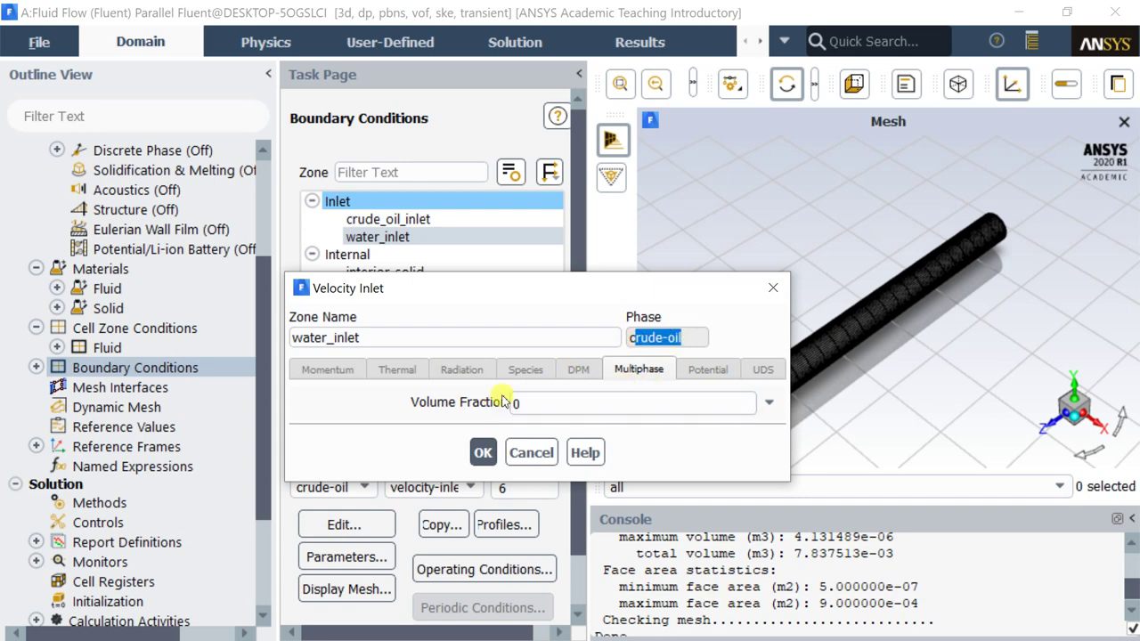
pyautogui.click(483, 453)
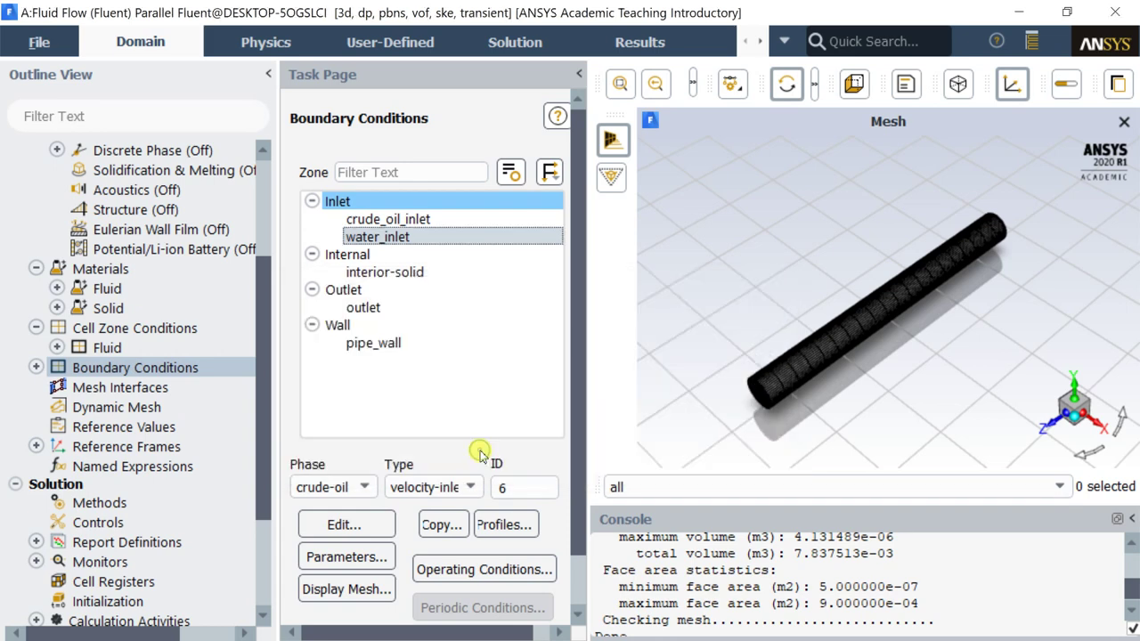
pyautogui.click(340, 487)
pyautogui.click(344, 524)
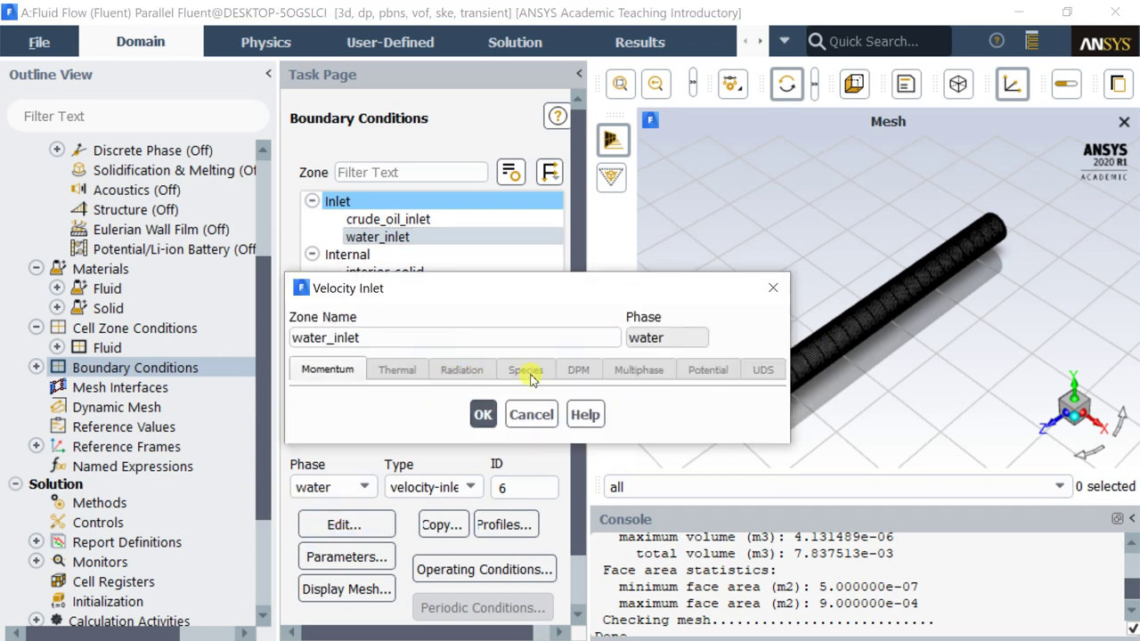
pyautogui.click(483, 416)
# Change the outlet boundary type from pressure outlet to outflow.
pyautogui.click(421, 308)
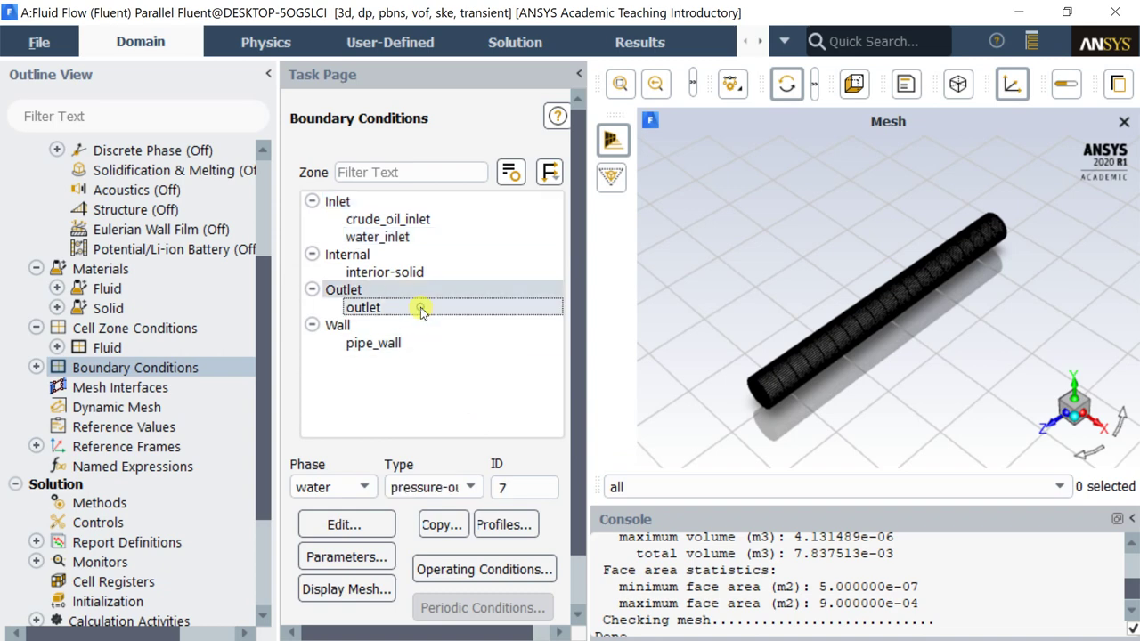
pyautogui.click(428, 487)
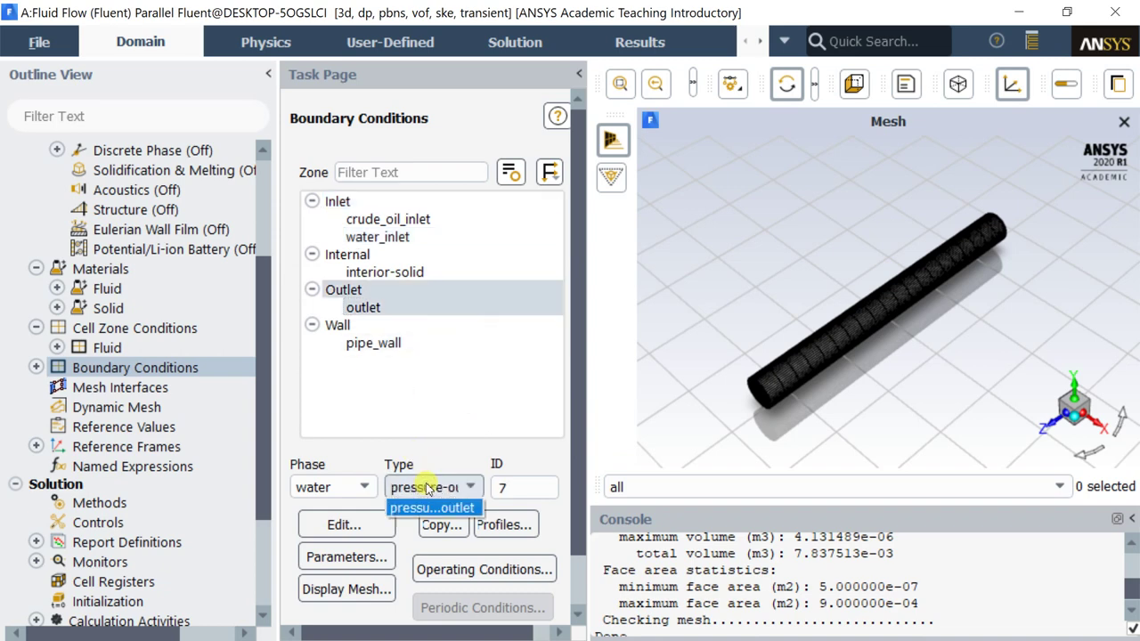
pyautogui.click(426, 496)
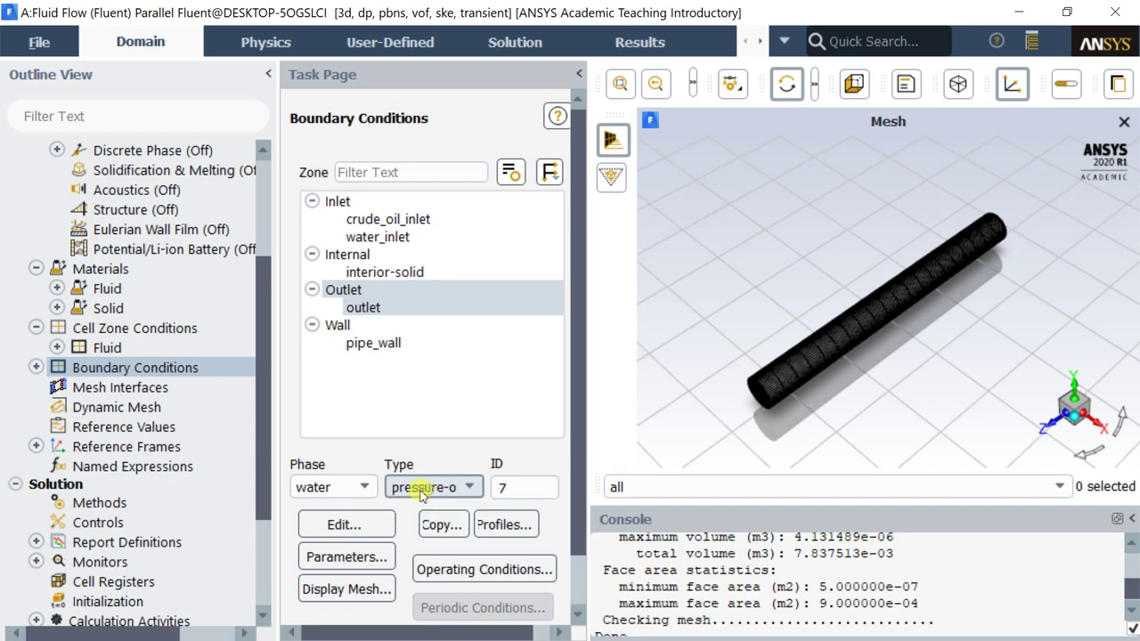
pyautogui.click(334, 487)
pyautogui.click(334, 507)
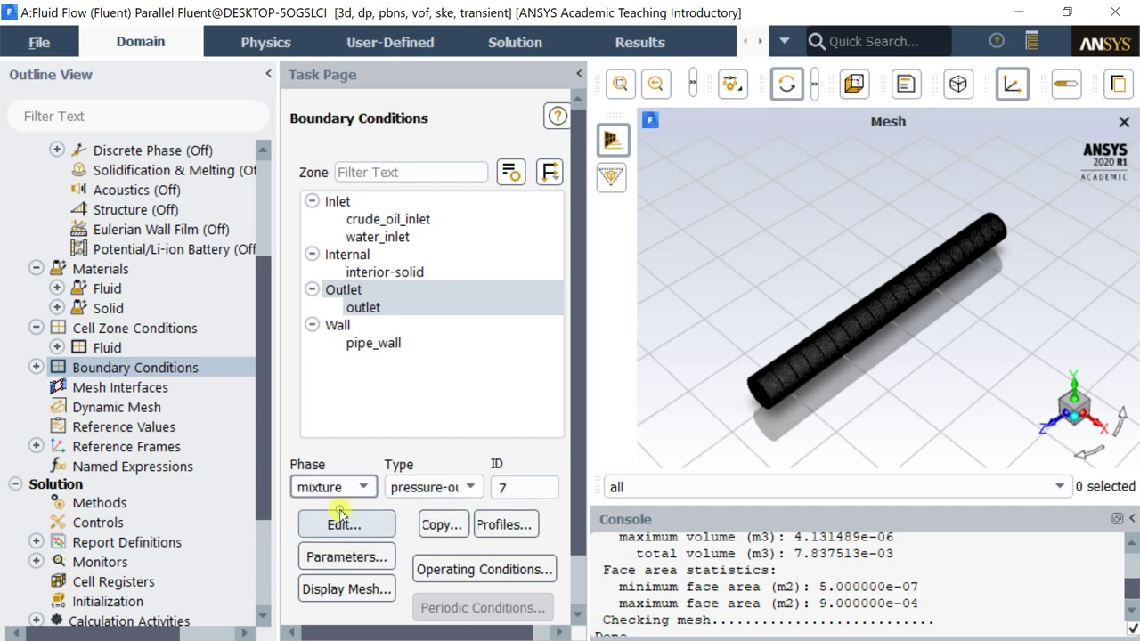
pyautogui.click(427, 488)
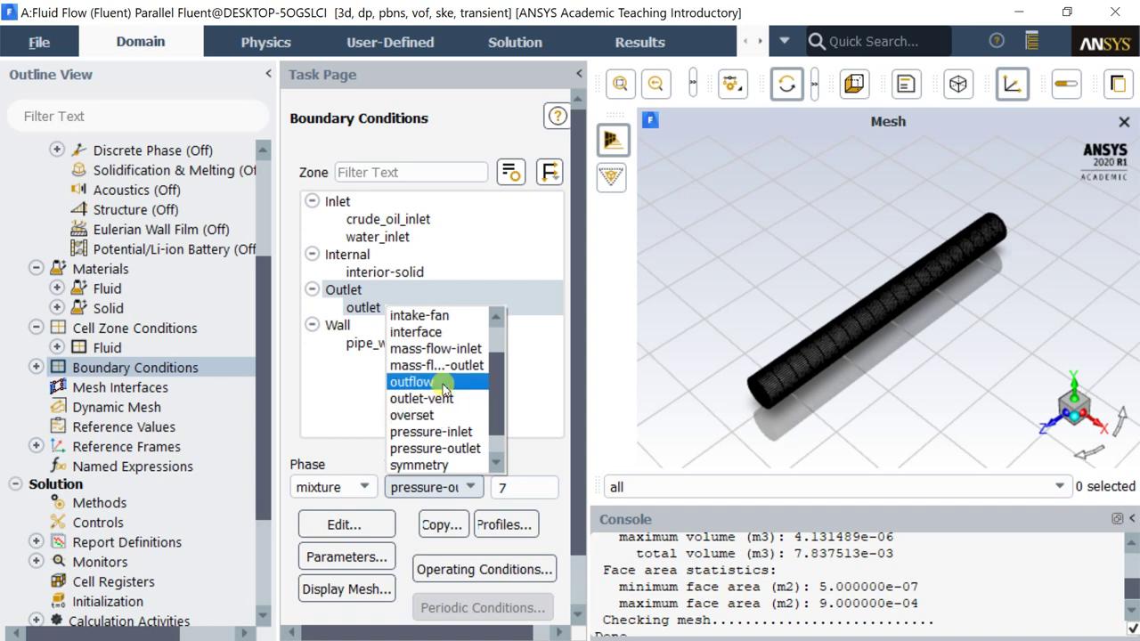
pyautogui.click(436, 382)
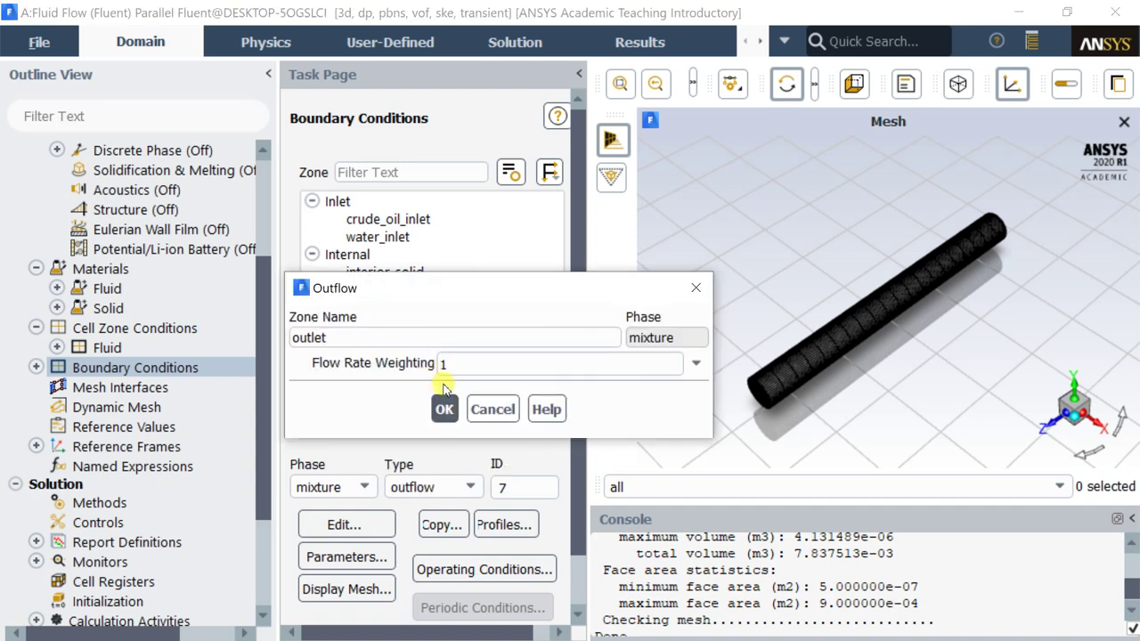
pyautogui.click(444, 409)
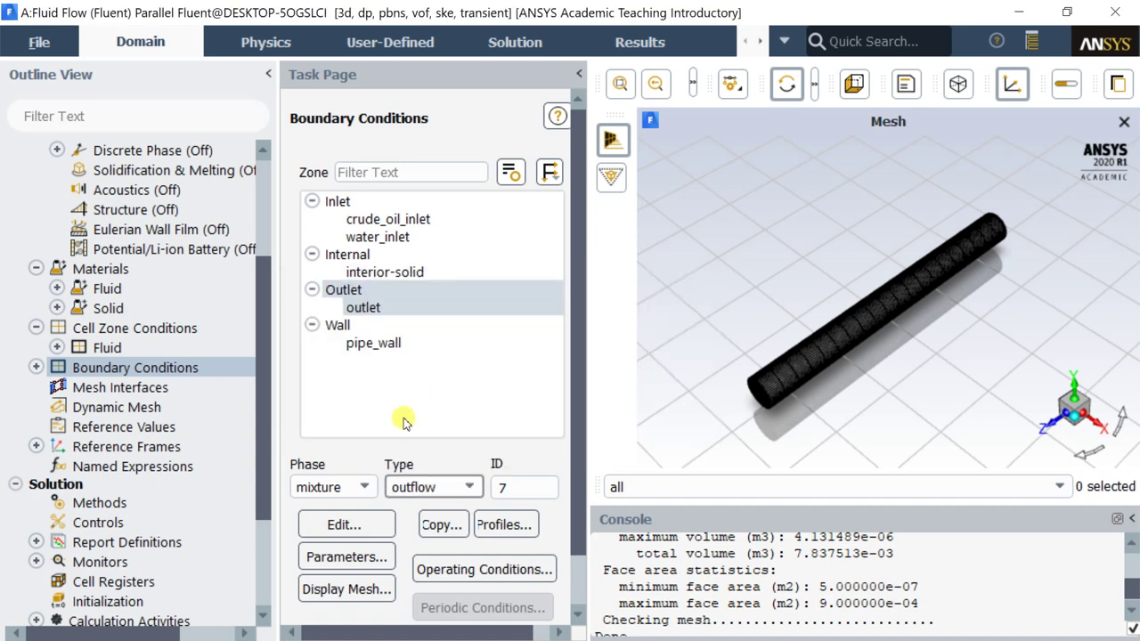
# Confirm the outlet's outflow settings for the water and crude-oil phases.
pyautogui.click(352, 488)
pyautogui.click(343, 523)
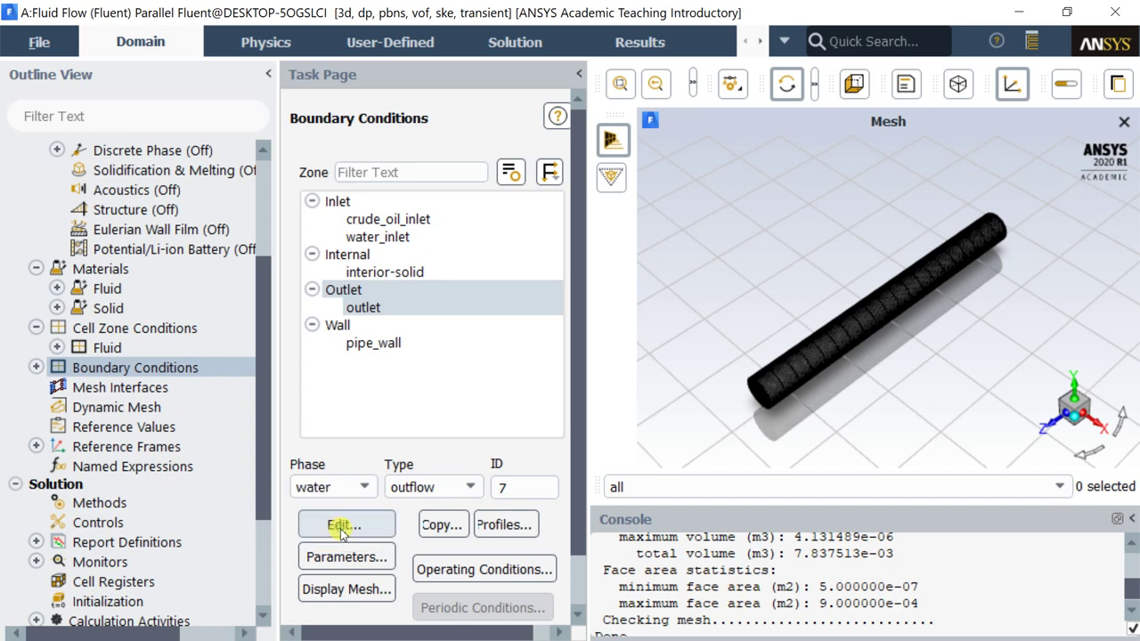
pyautogui.click(445, 388)
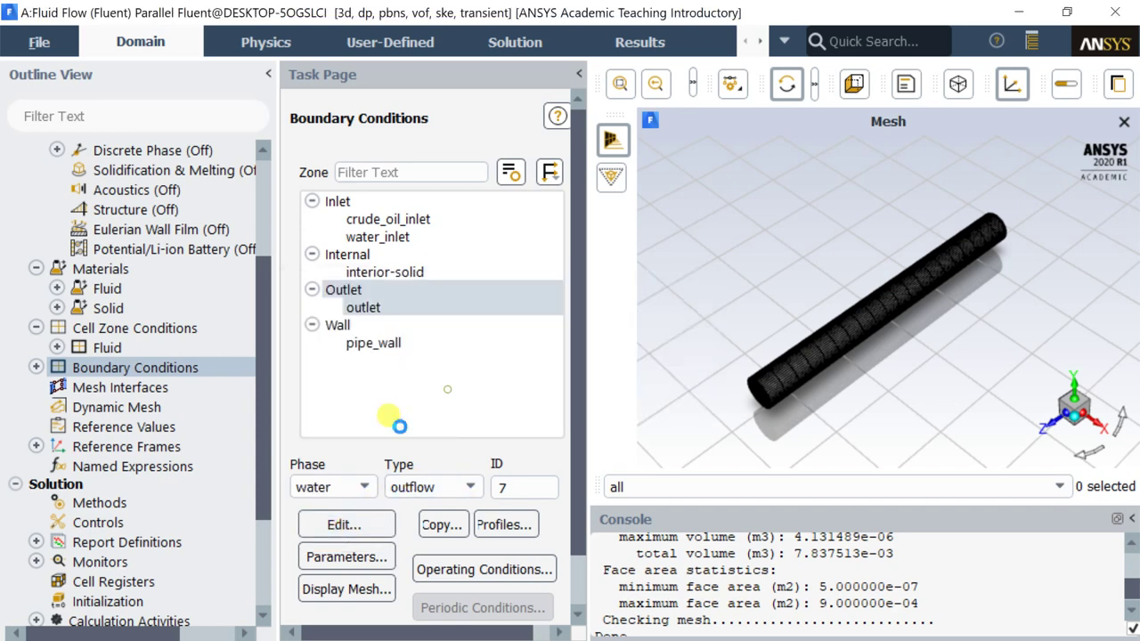
pyautogui.click(330, 486)
pyautogui.click(337, 539)
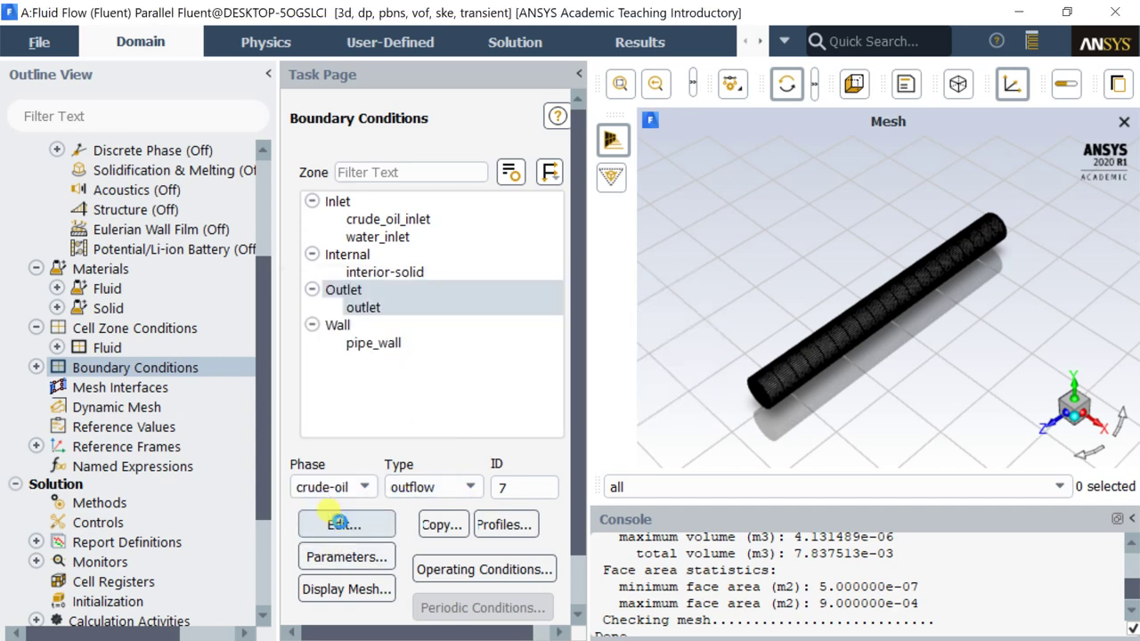
pyautogui.click(338, 524)
pyautogui.click(438, 387)
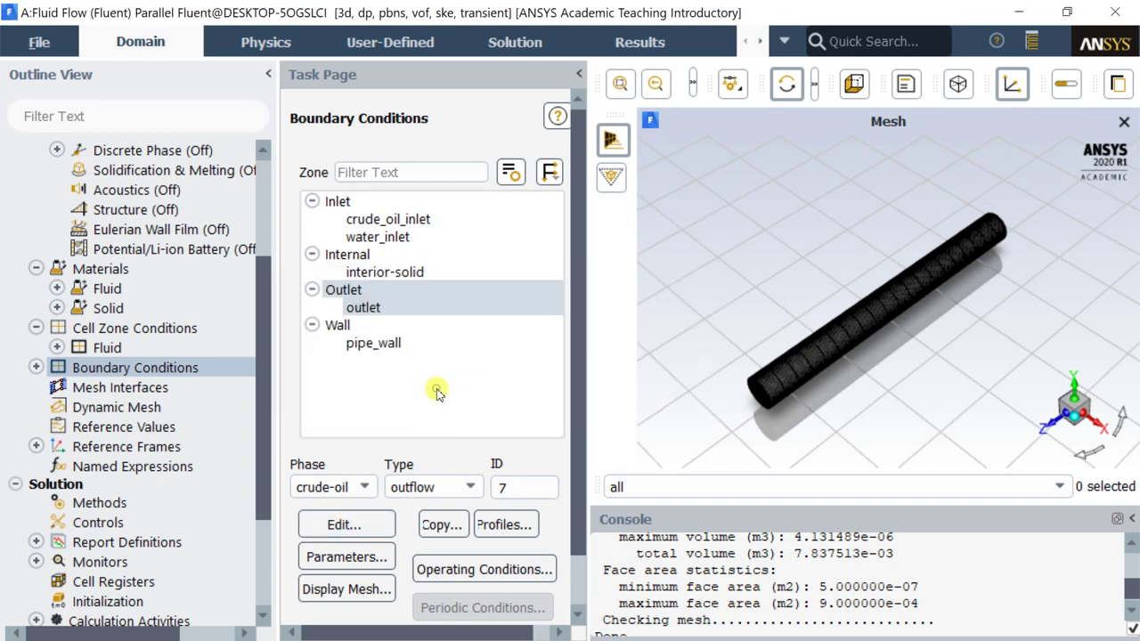
pyautogui.click(332, 487)
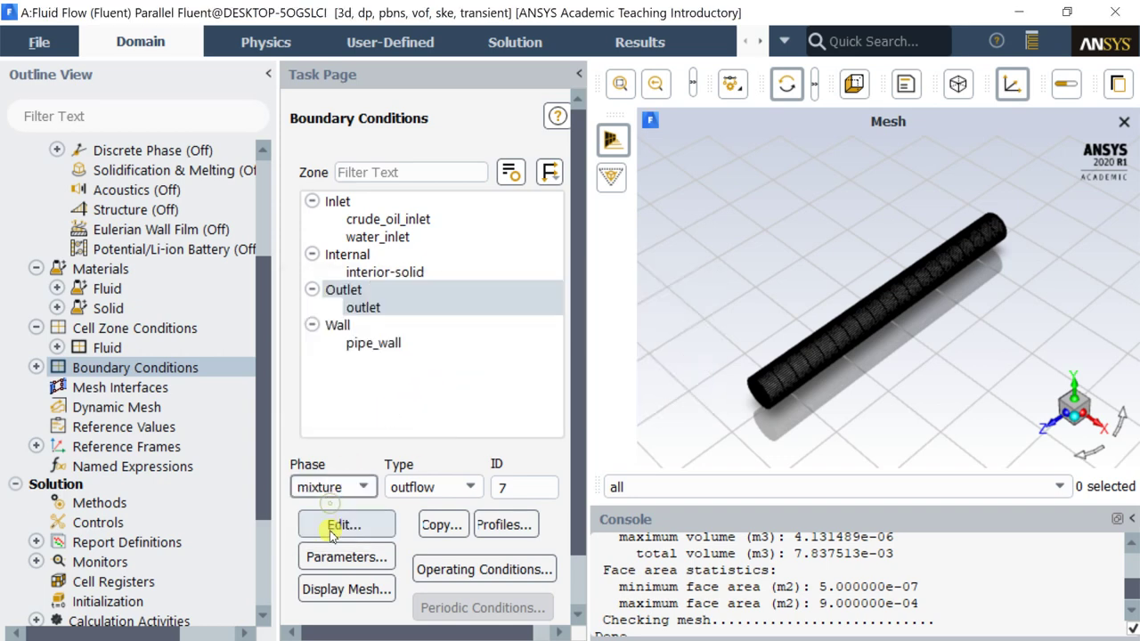
pyautogui.click(378, 344)
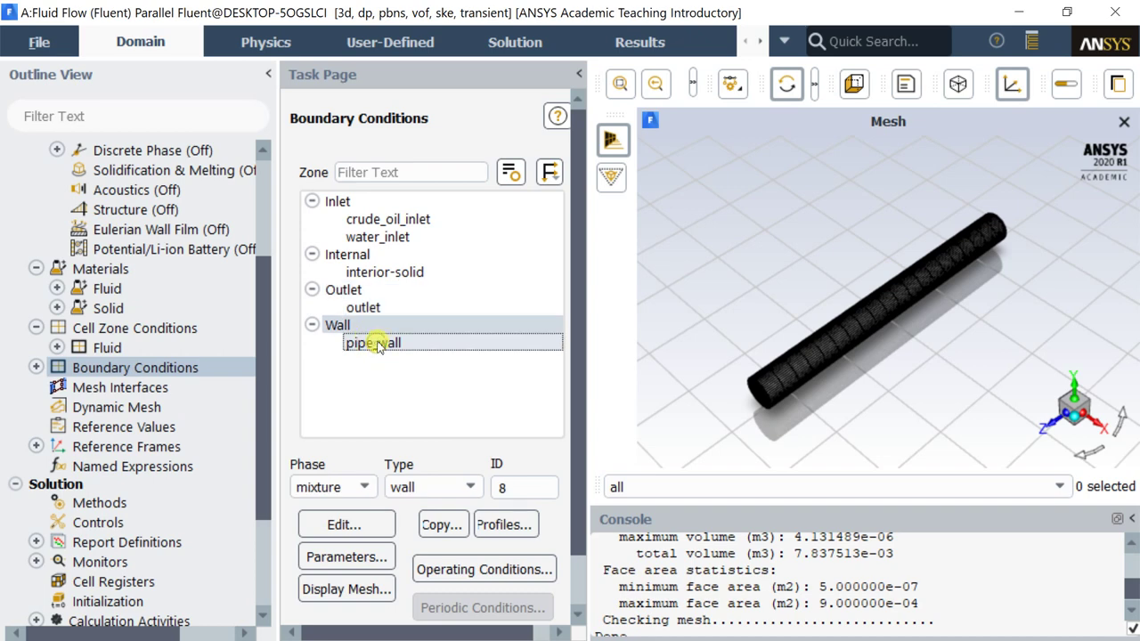
pyautogui.click(361, 526)
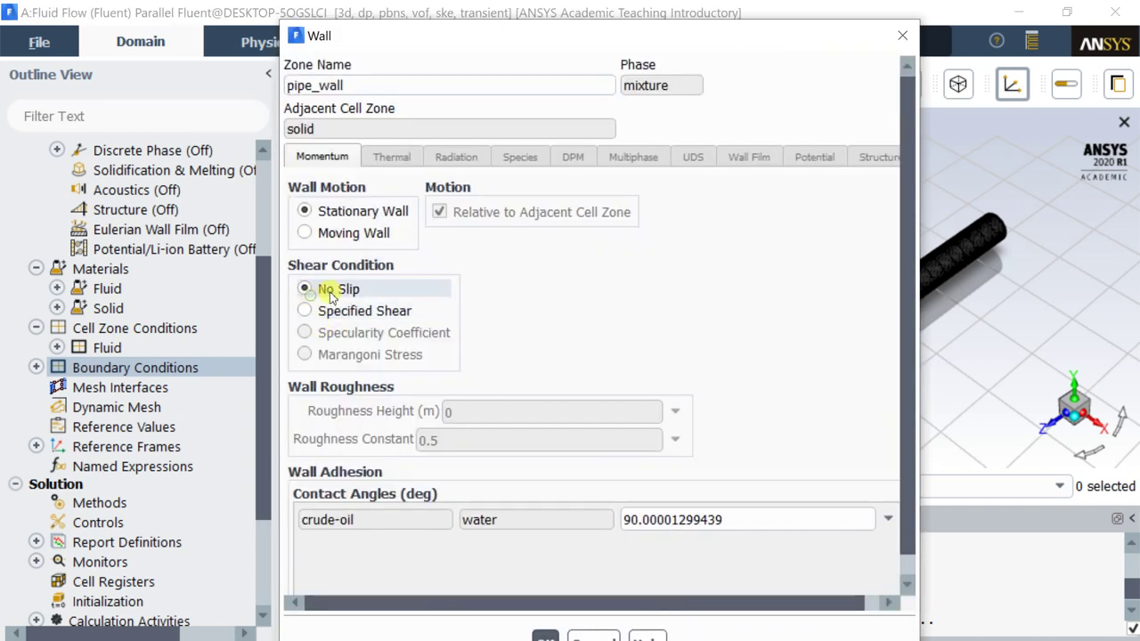
pyautogui.click(542, 633)
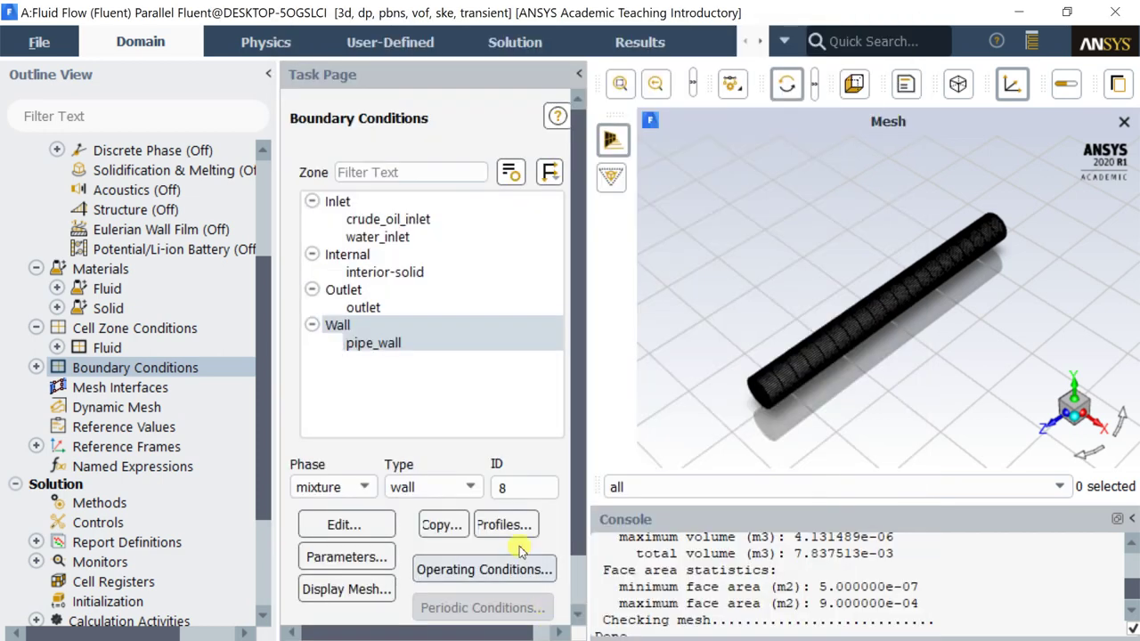
pyautogui.scroll(-1, 184, 376)
pyautogui.scroll(-1, 187, 350)
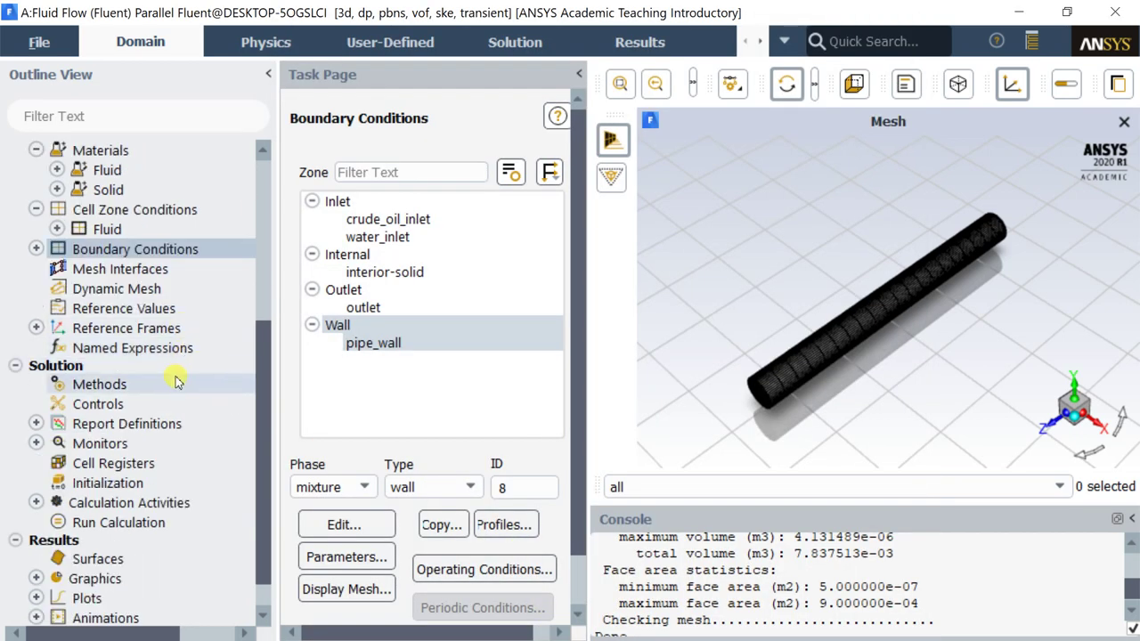
pyautogui.click(174, 383)
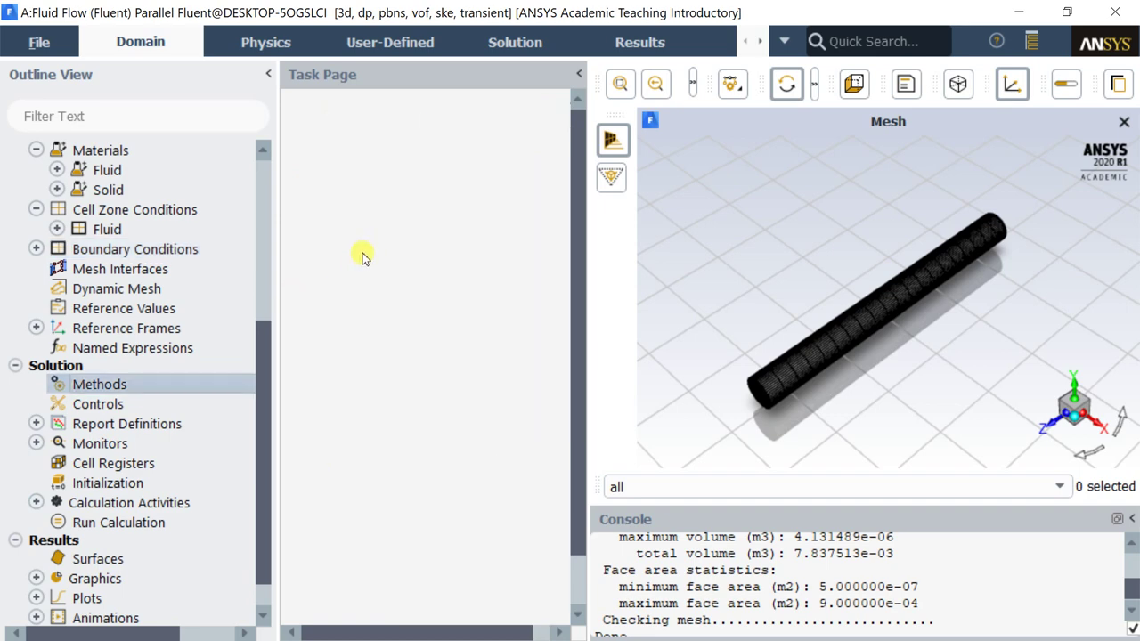
# Switch the pressure-velocity coupling scheme to Coupled.
pyautogui.click(381, 197)
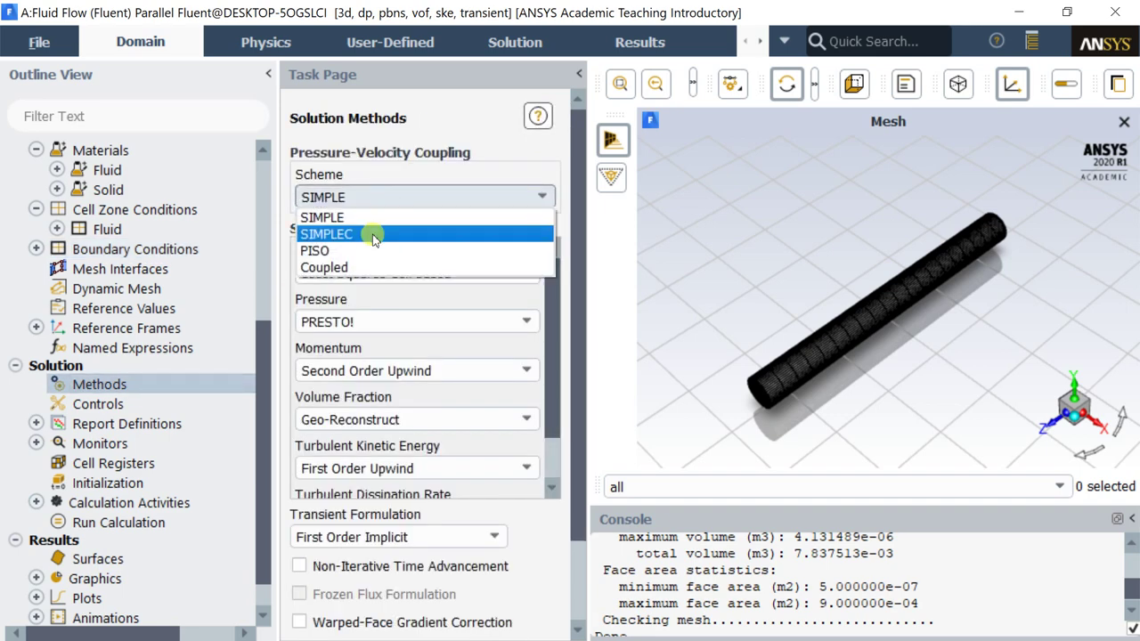
pyautogui.click(365, 268)
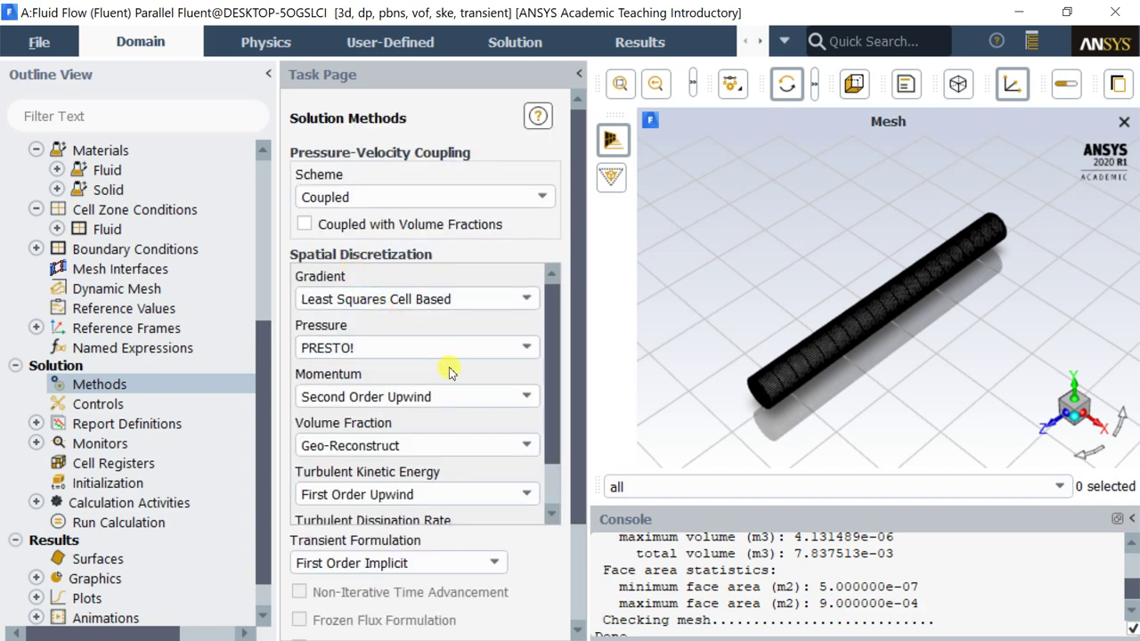
pyautogui.click(442, 348)
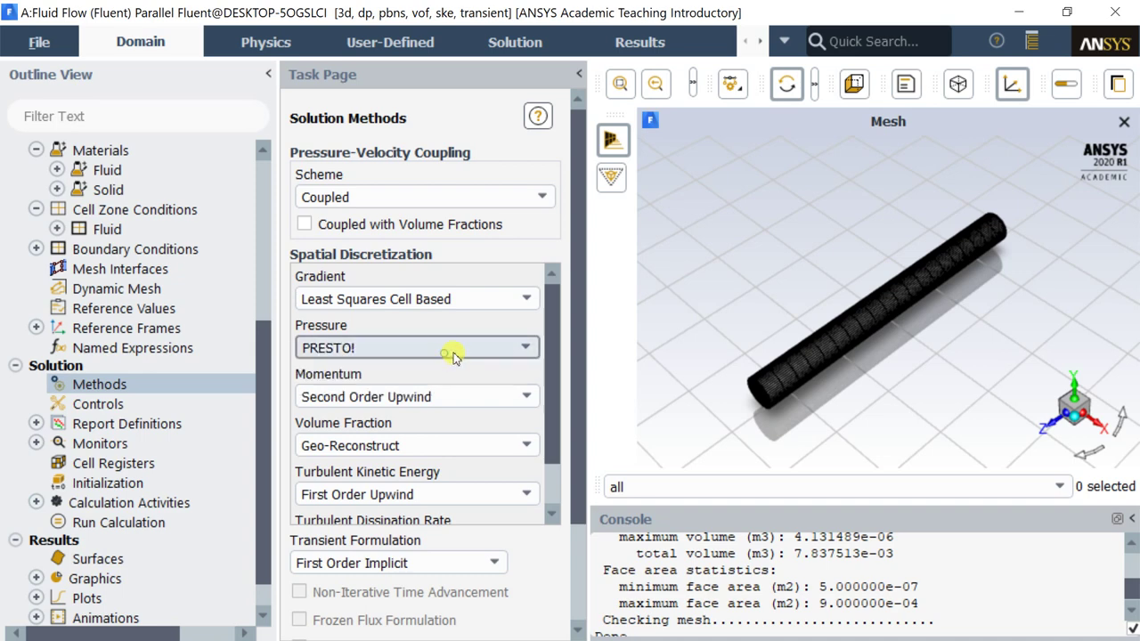
# Set turbulent kinetic energy and dissipation rate to Second Order Upwind.
pyautogui.moveTo(550, 393); pyautogui.dragTo(548, 432)
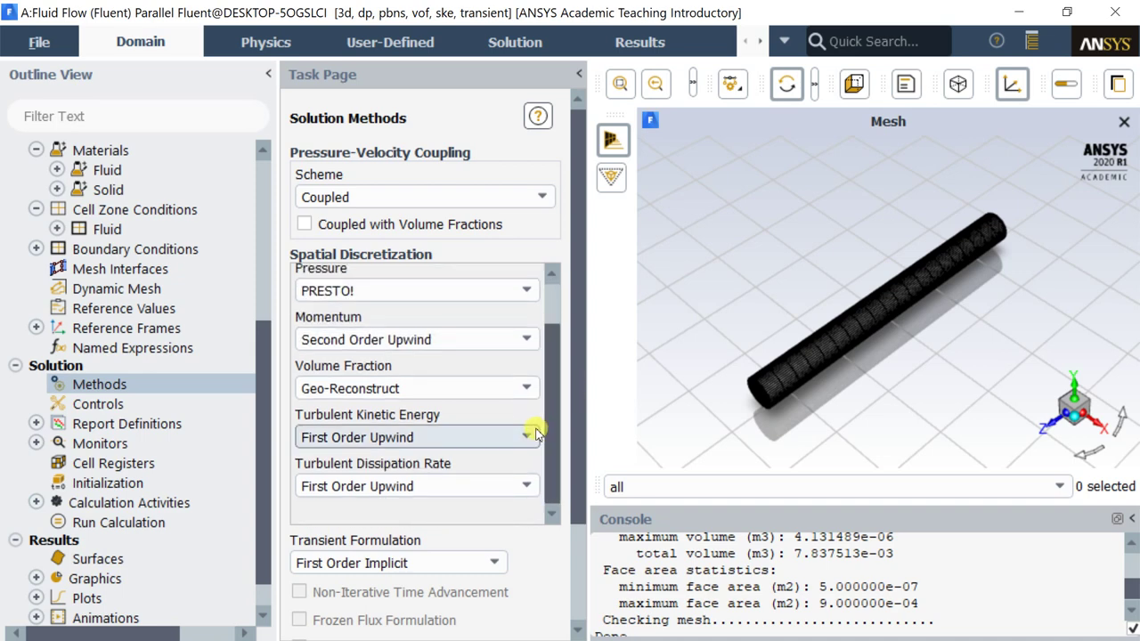
pyautogui.click(531, 433)
pyautogui.click(427, 472)
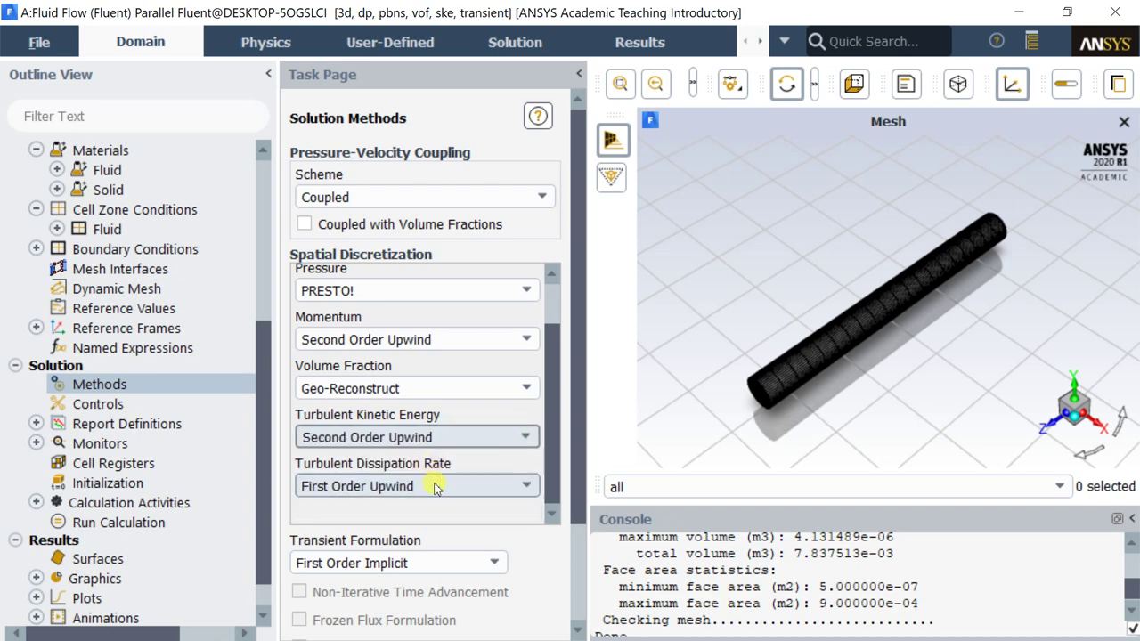
pyautogui.click(429, 523)
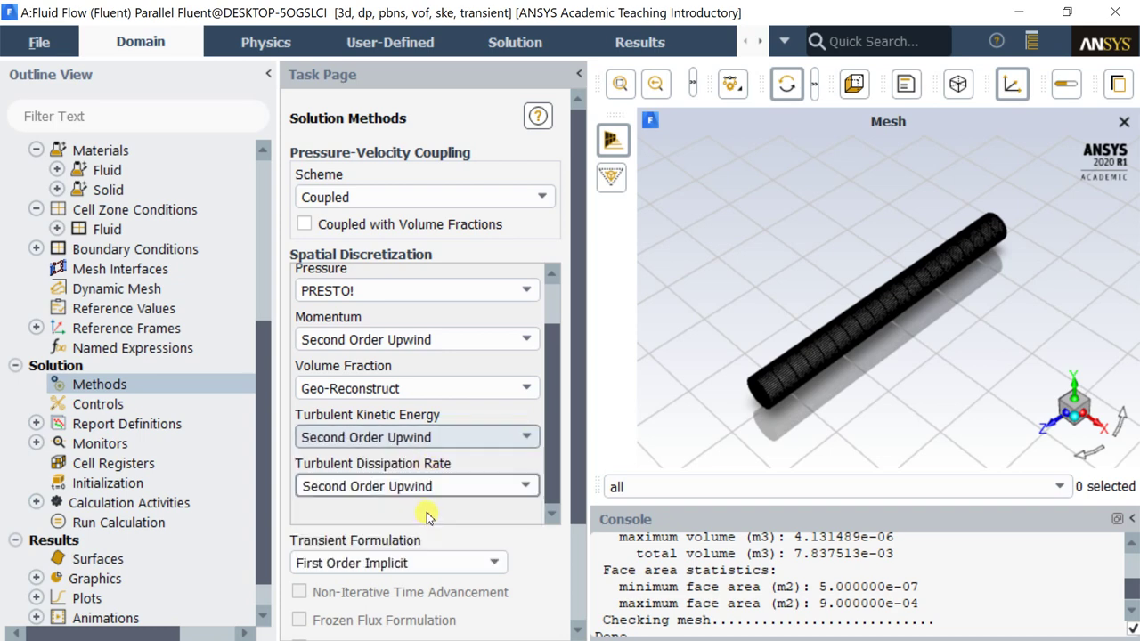
pyautogui.click(446, 386)
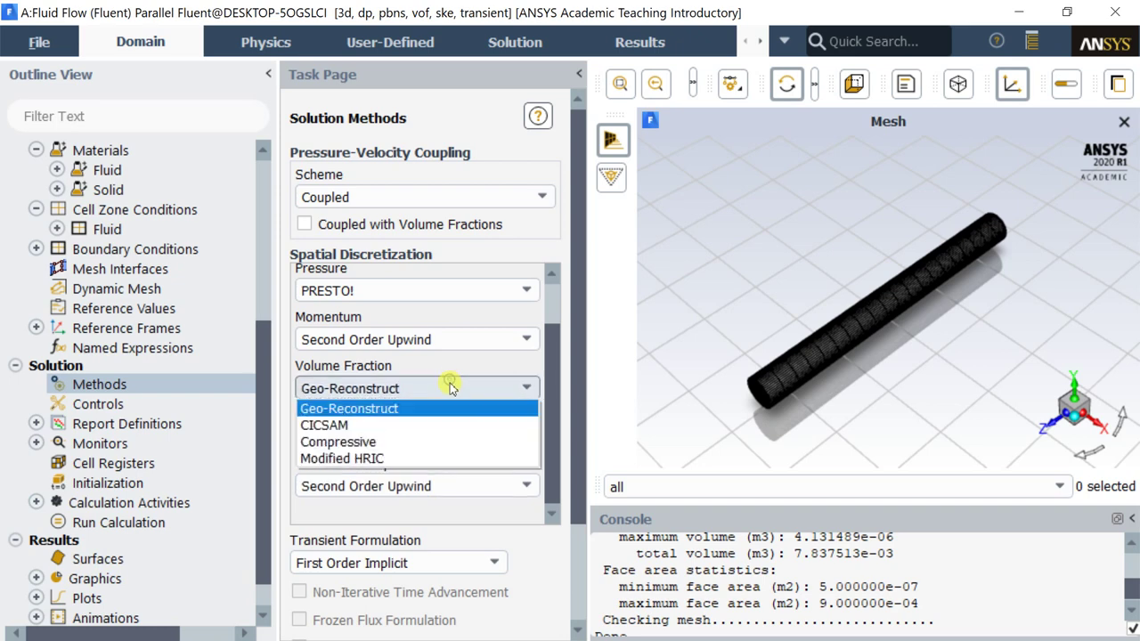
pyautogui.click(438, 338)
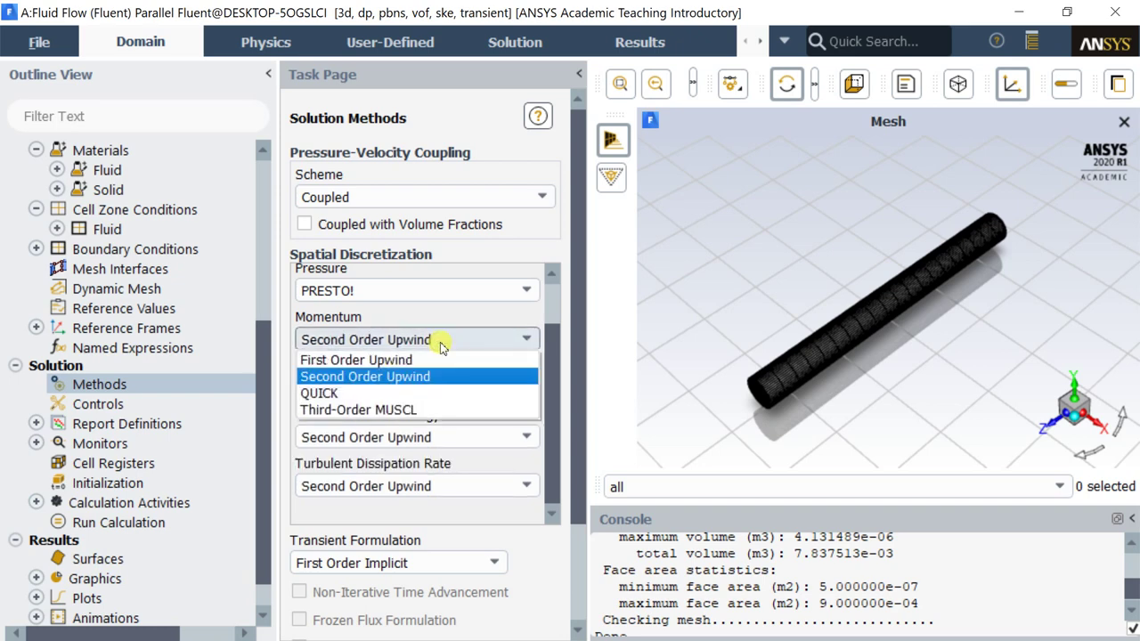
pyautogui.click(437, 338)
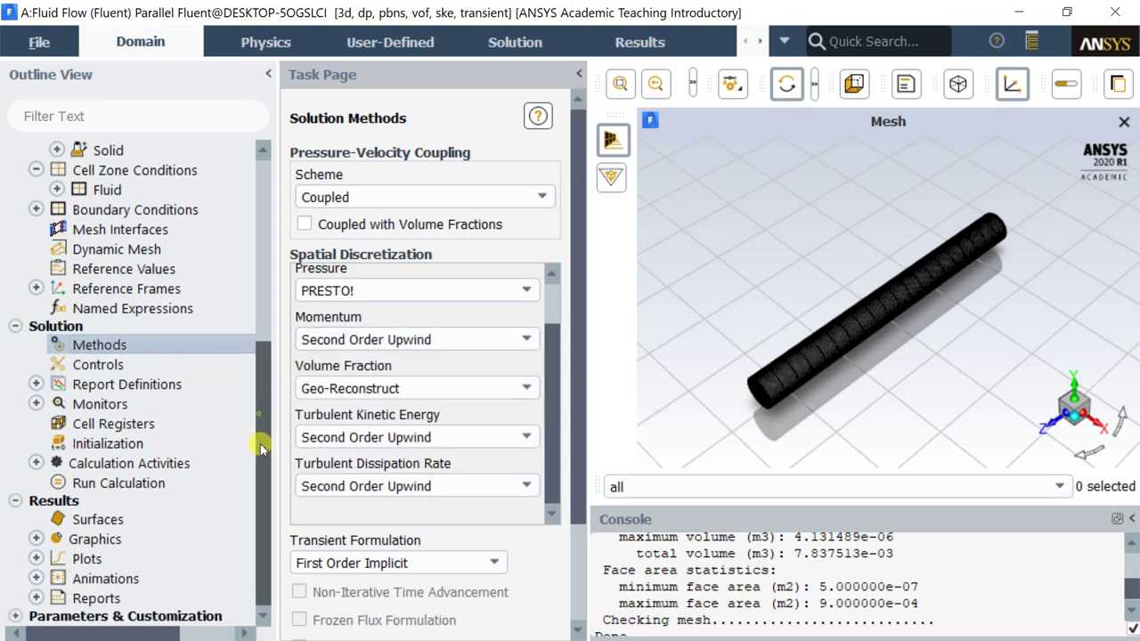
# Review the residual monitors, leaving every absolute criterion at 0.001.
pyautogui.doubleClick(183, 408)
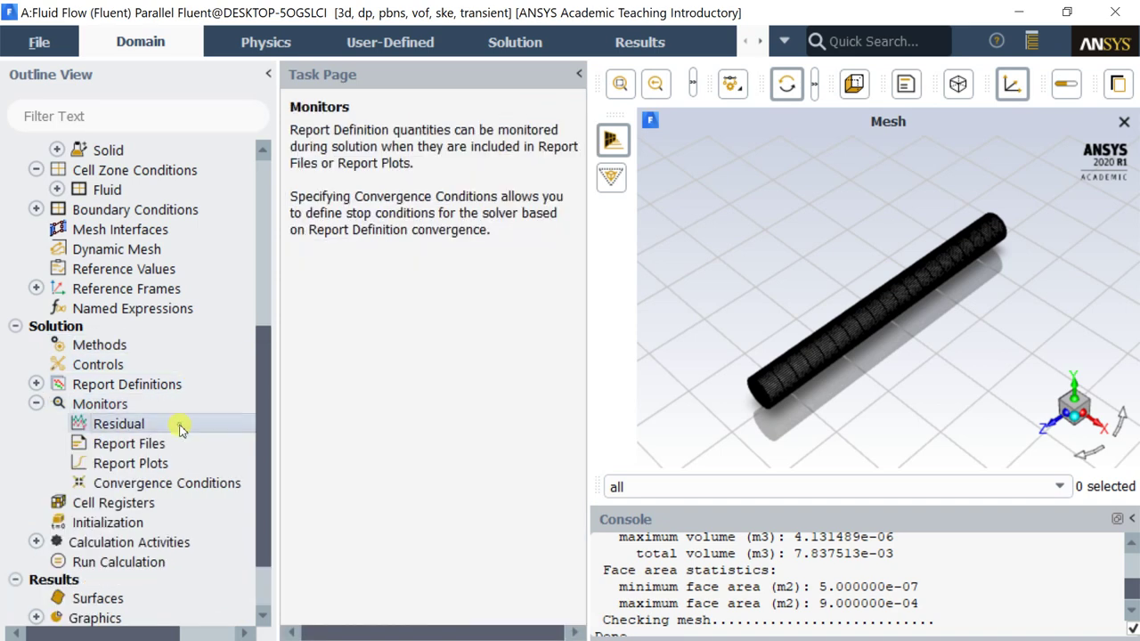
pyautogui.doubleClick(182, 415)
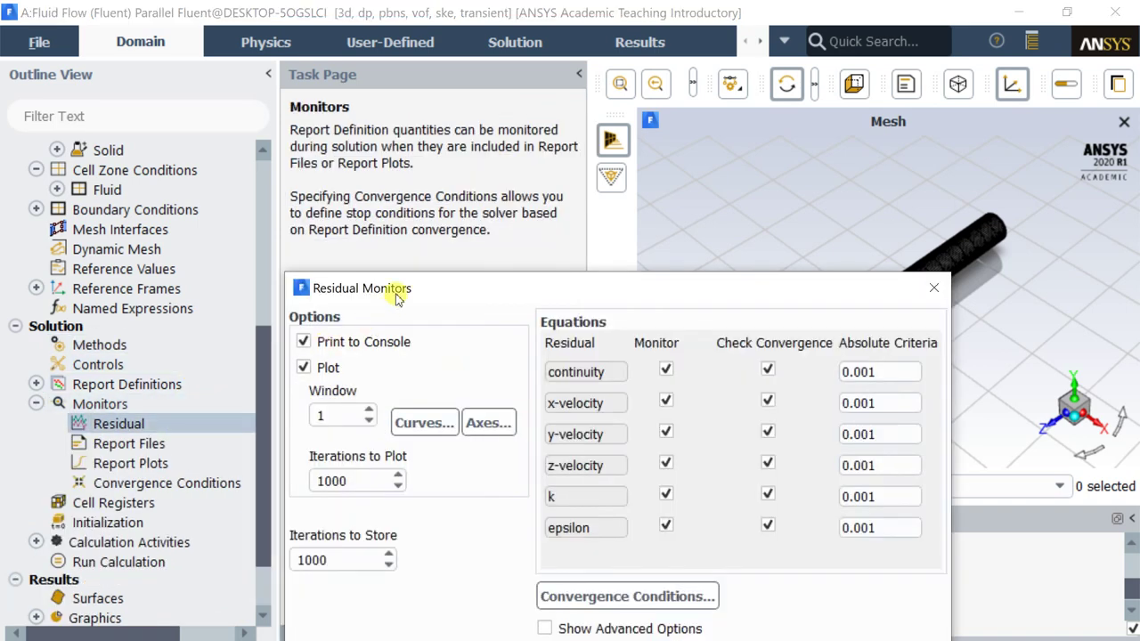
pyautogui.moveTo(400, 223); pyautogui.dragTo(203, 98)
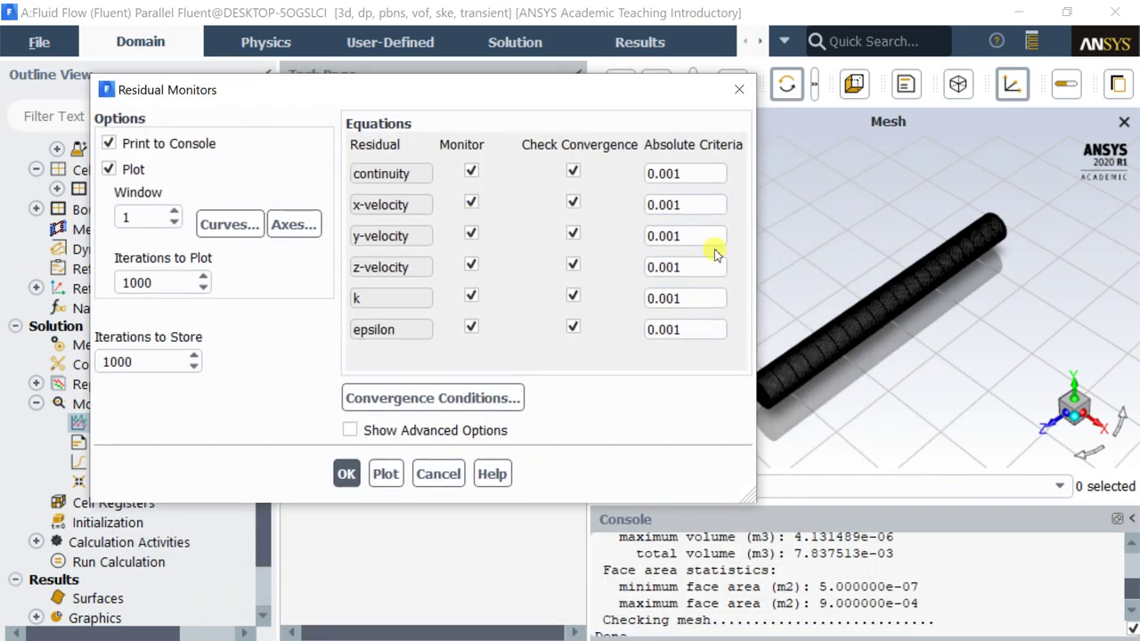
pyautogui.click(346, 473)
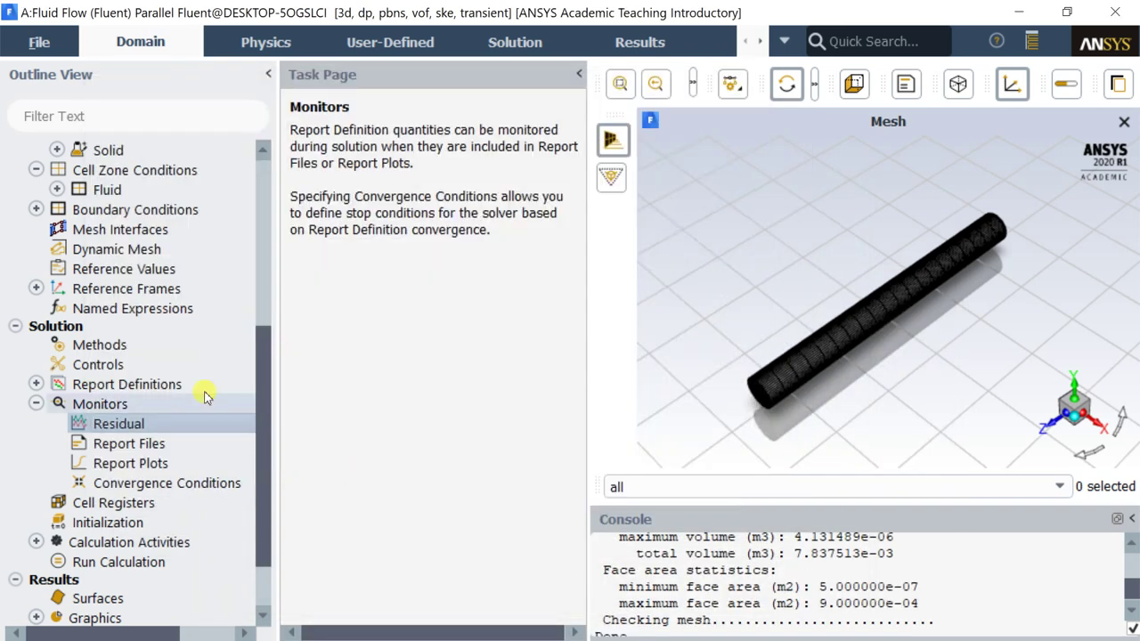
pyautogui.scroll(-1, 203, 396)
pyautogui.click(161, 463)
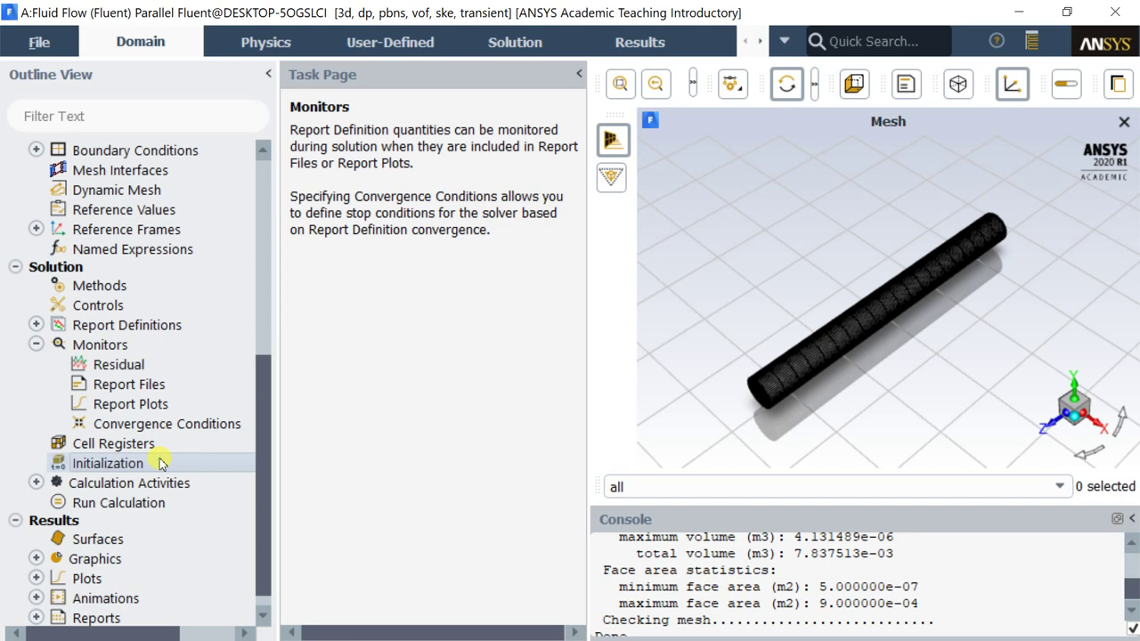
# Initialize the solution from all zones with crude-oil volume fraction 0.
pyautogui.click(395, 248)
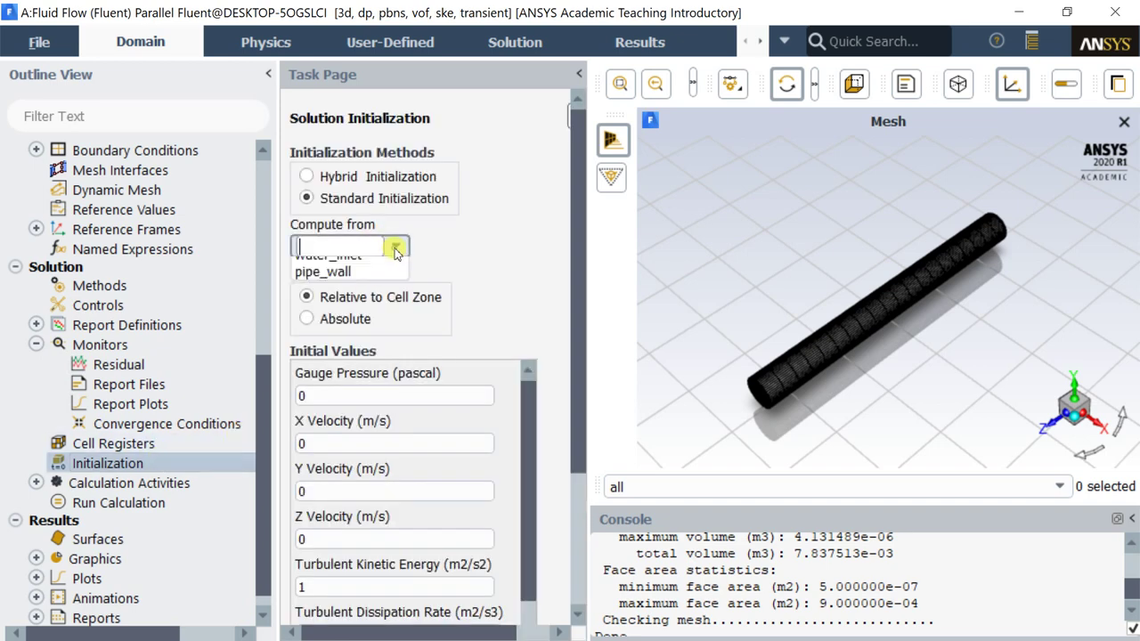
pyautogui.click(370, 260)
pyautogui.moveTo(530, 405); pyautogui.dragTo(529, 479)
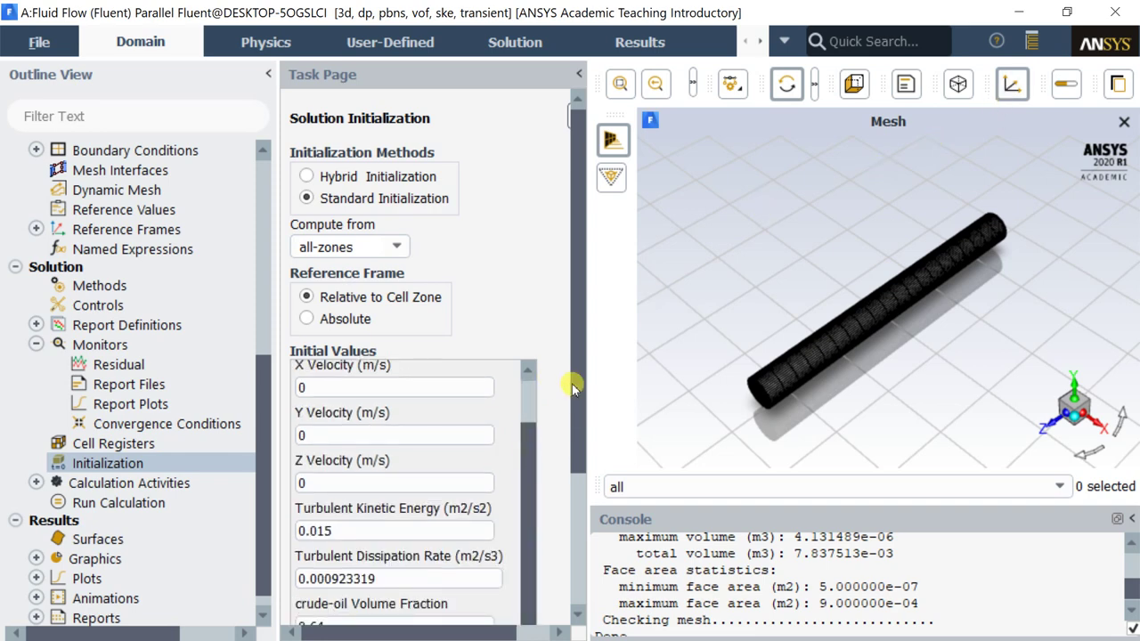
pyautogui.moveTo(575, 383)
pyautogui.mouseDown()
pyautogui.moveTo(579, 503)
pyautogui.moveTo(588, 458)
pyautogui.mouseUp()
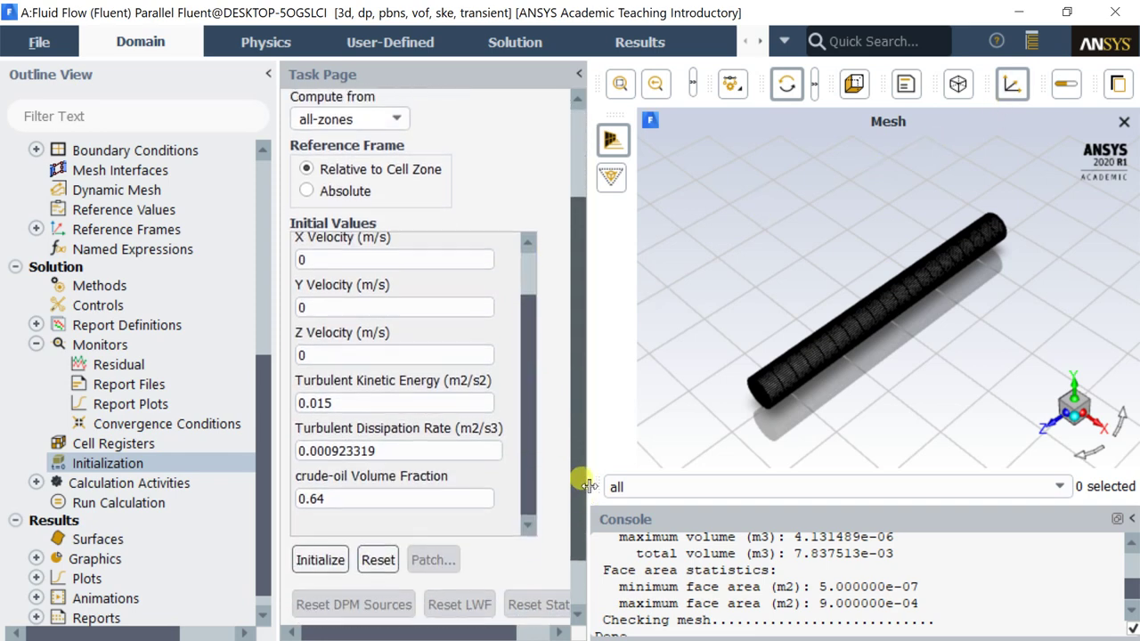
pyautogui.click(358, 544)
pyautogui.write('0')
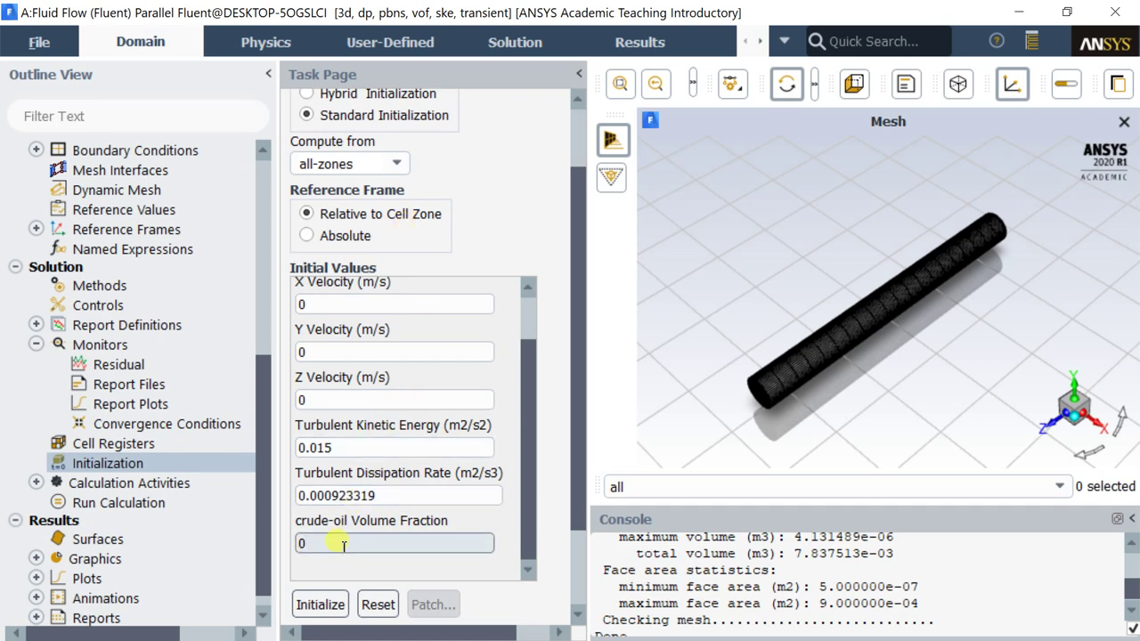
pyautogui.click(320, 605)
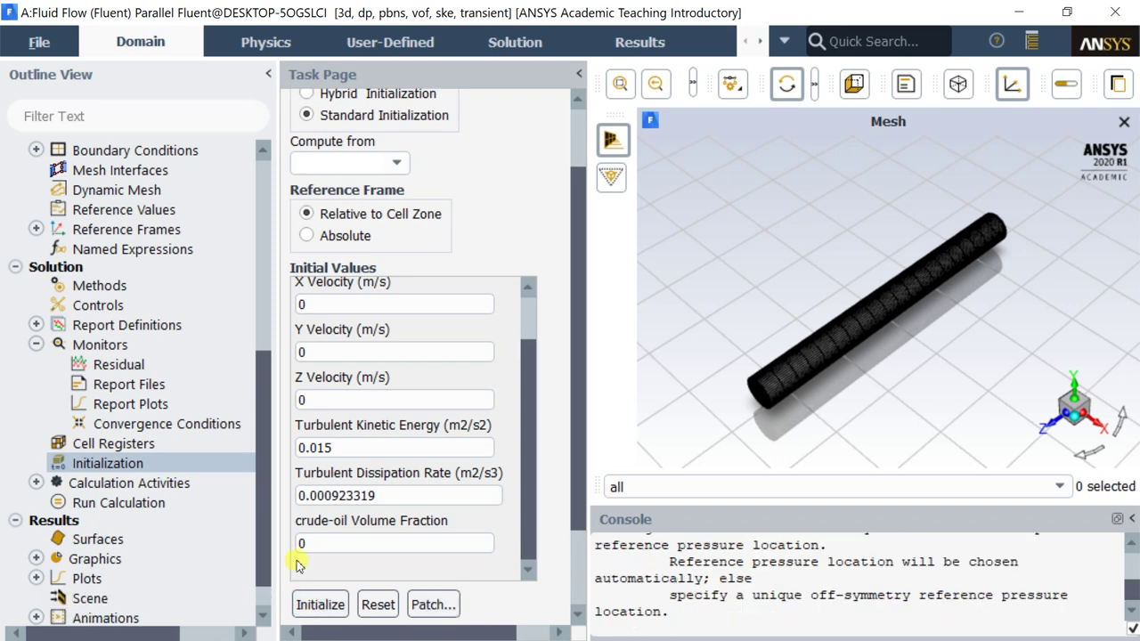
# Start a new solution animation definition under Calculation Activities.
pyautogui.click(199, 504)
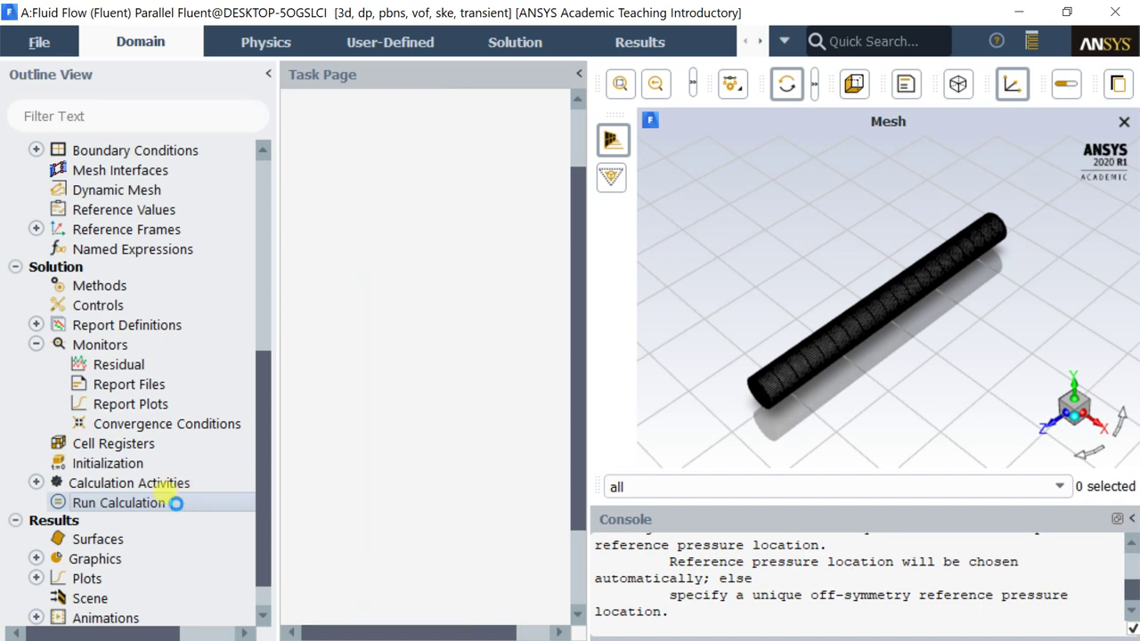
pyautogui.click(35, 483)
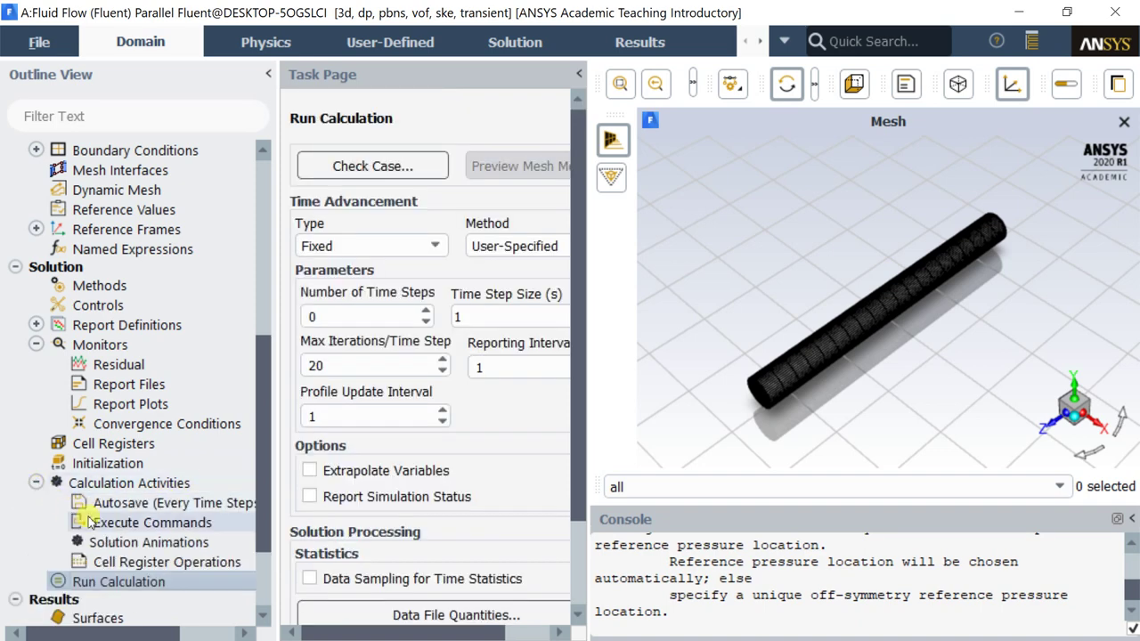
pyautogui.doubleClick(107, 543)
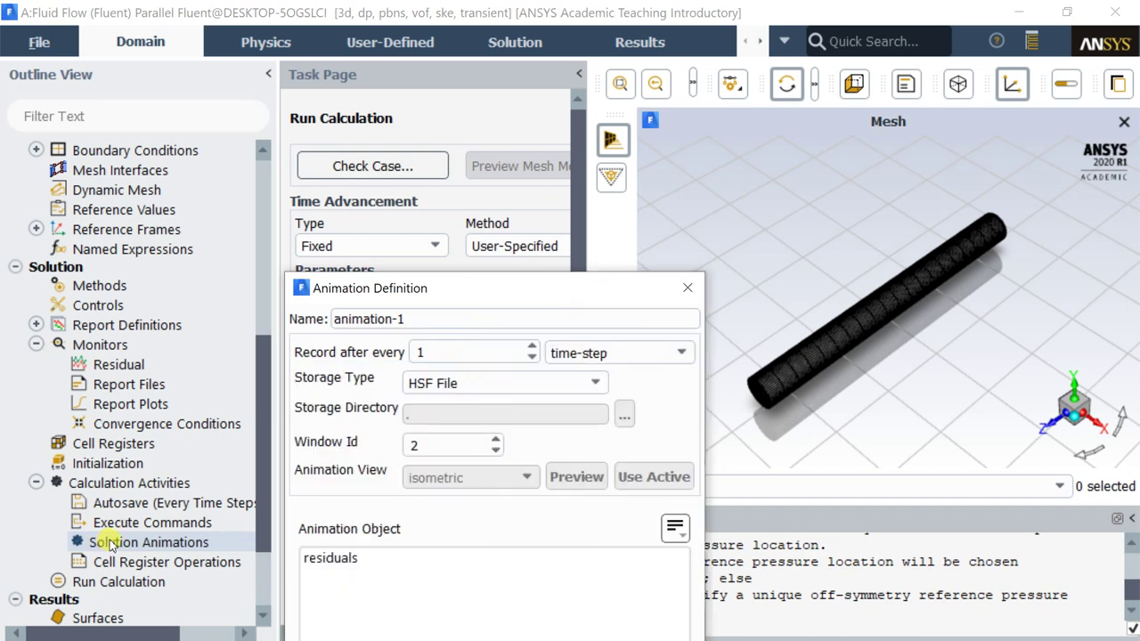
# Set the animation storage type to In Memory instead of HSF files.
pyautogui.moveTo(363, 227); pyautogui.dragTo(150, 93)
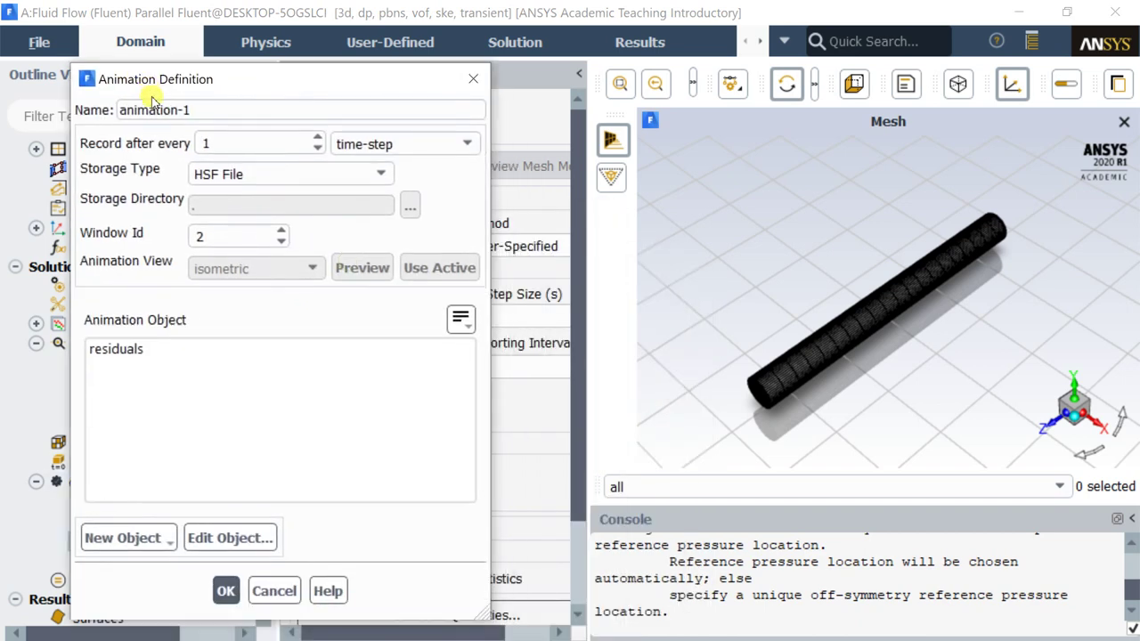
pyautogui.click(281, 176)
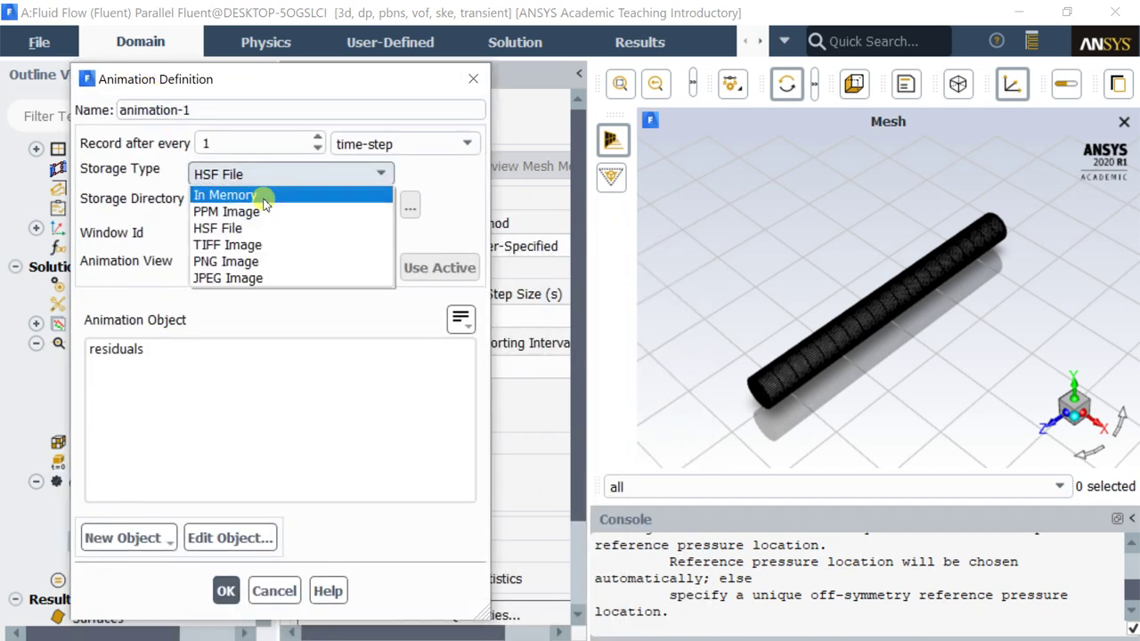
pyautogui.click(264, 198)
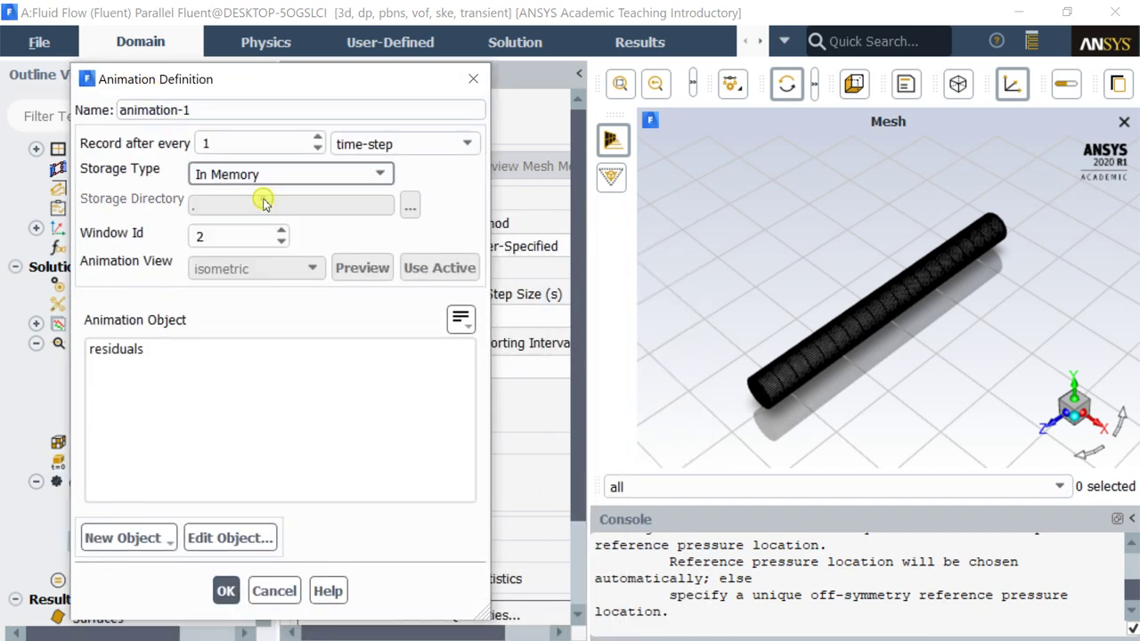
pyautogui.click(204, 396)
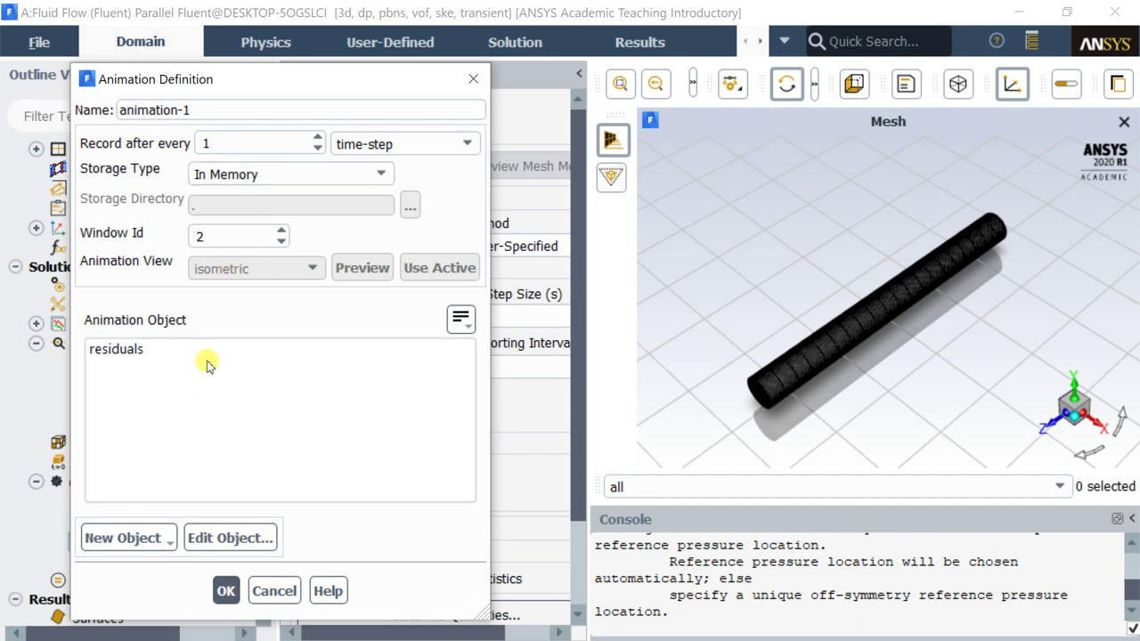
# Add contour-1 showing water-phase volume fraction, and begin defining a new plane surface.
pyautogui.click(165, 538)
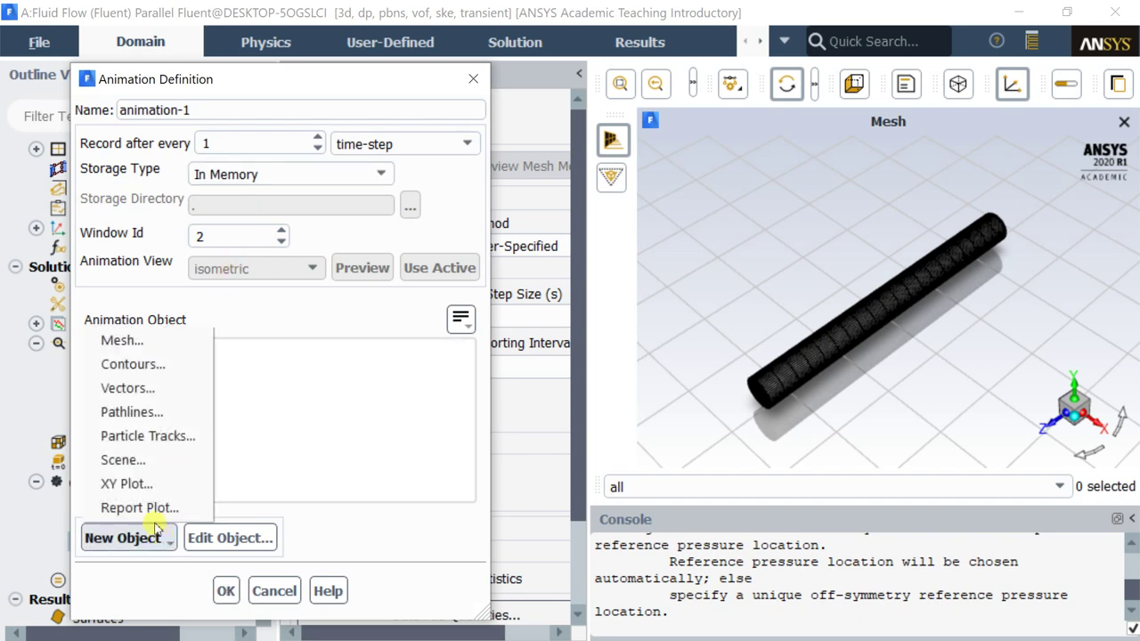
pyautogui.click(156, 366)
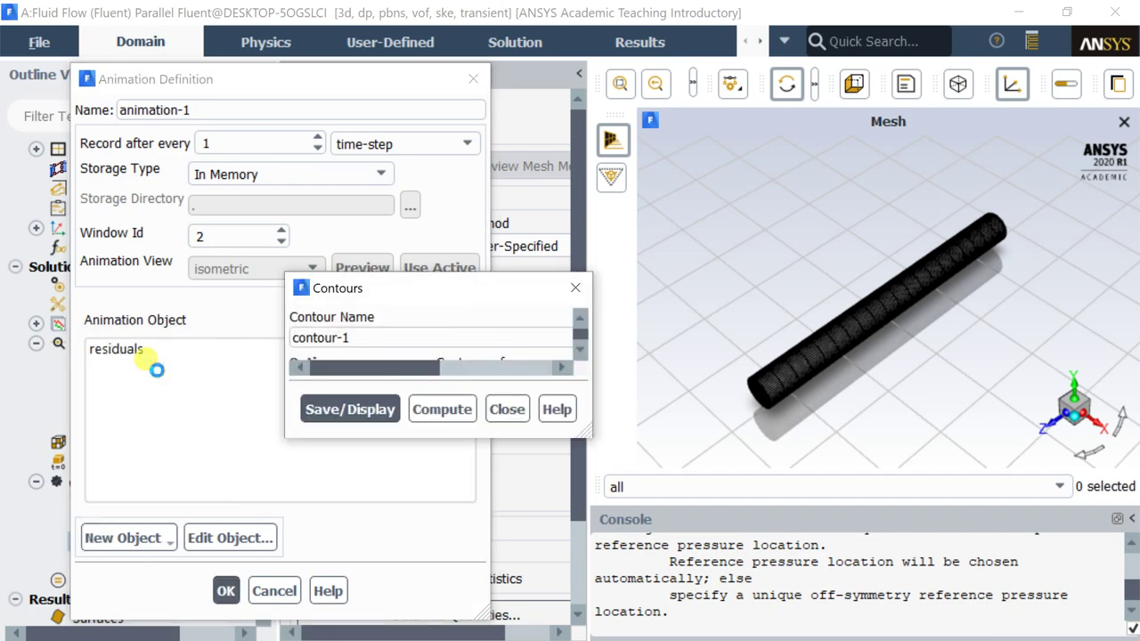
pyautogui.moveTo(408, 293); pyautogui.dragTo(192, 80)
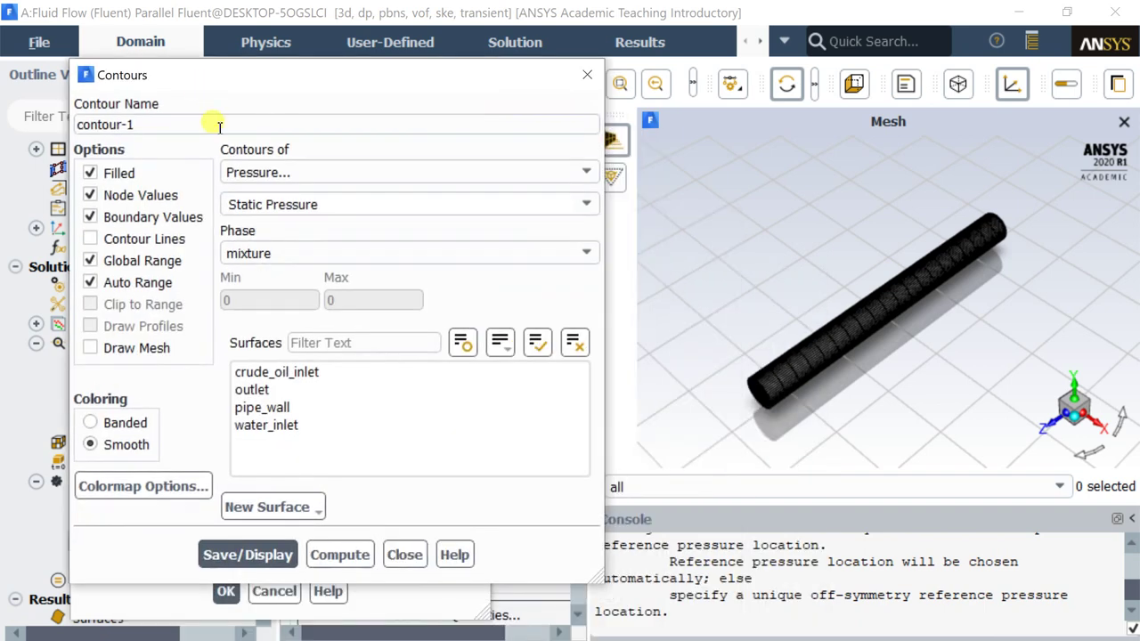
pyautogui.click(306, 176)
pyautogui.scroll(-1, 268, 325)
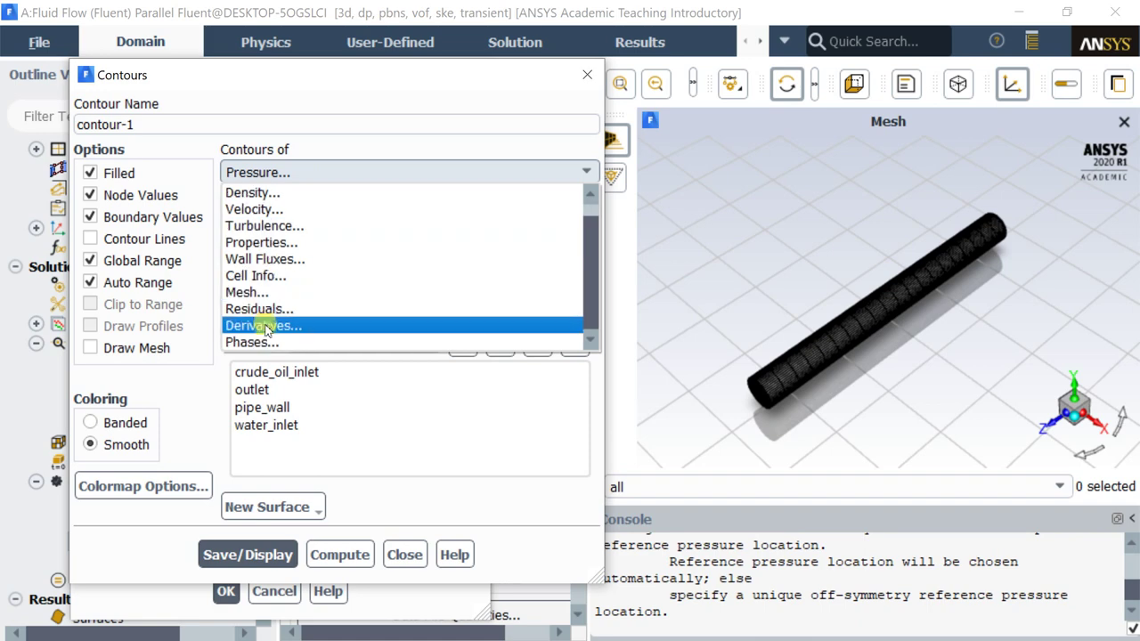
pyautogui.click(268, 341)
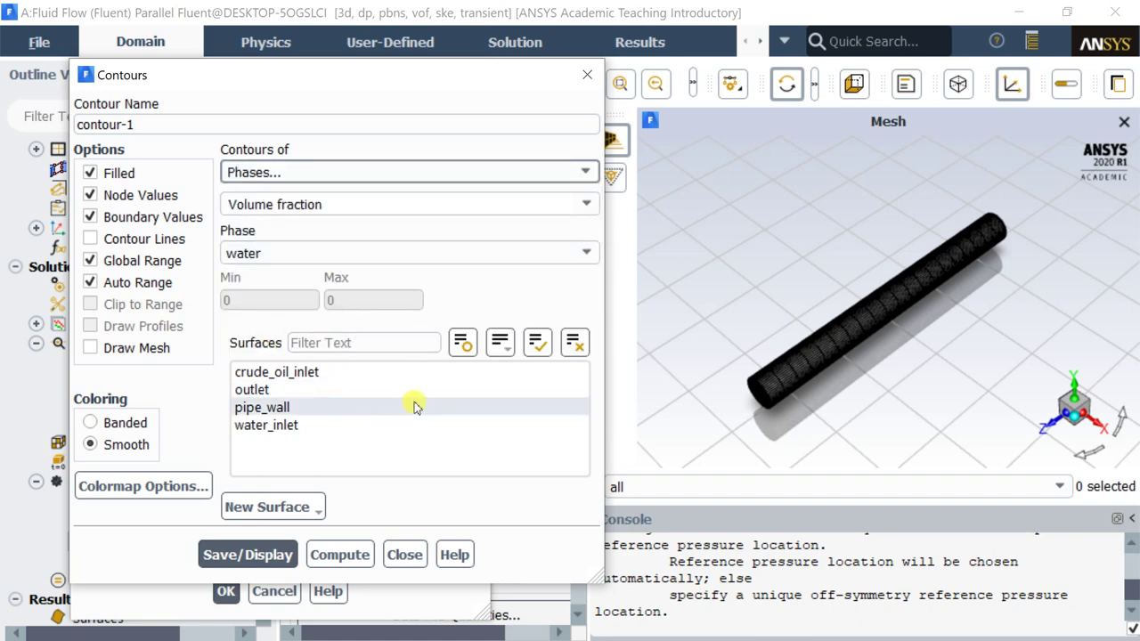
pyautogui.click(305, 507)
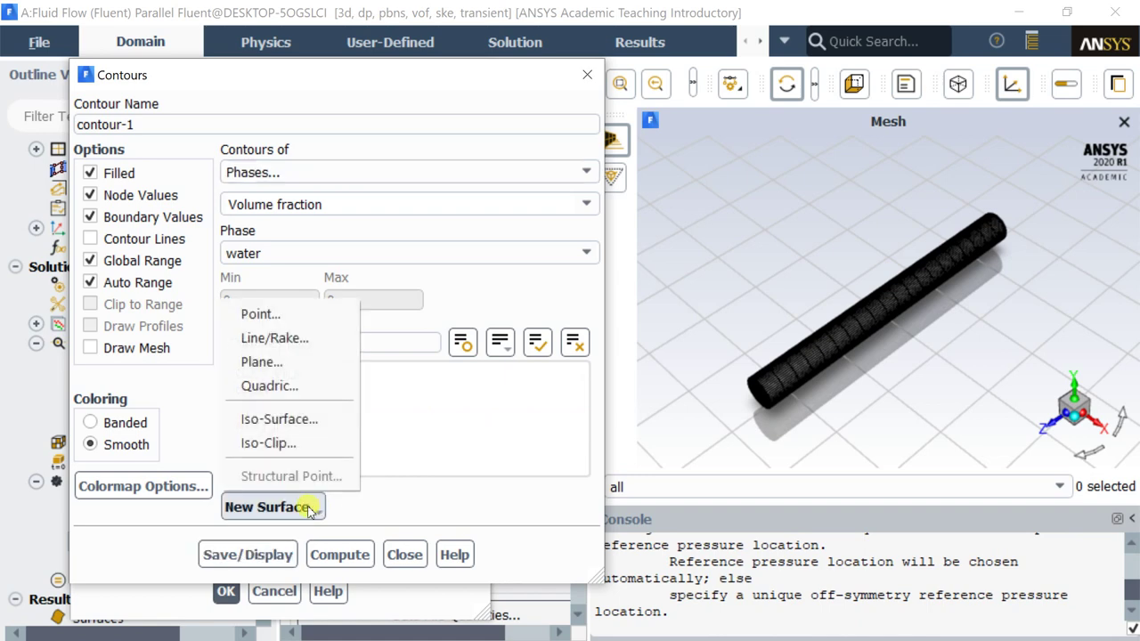
pyautogui.click(299, 363)
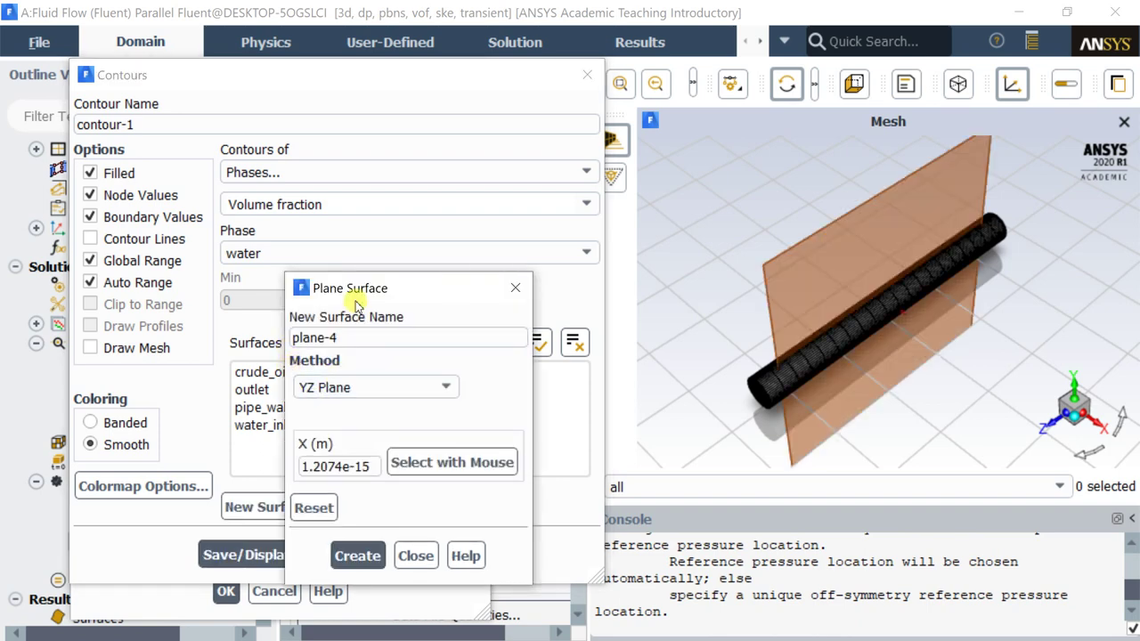
# Create plane-4, a YZ plane at X = 0 m, then close the dialog.
pyautogui.moveTo(357, 293); pyautogui.dragTo(317, 157)
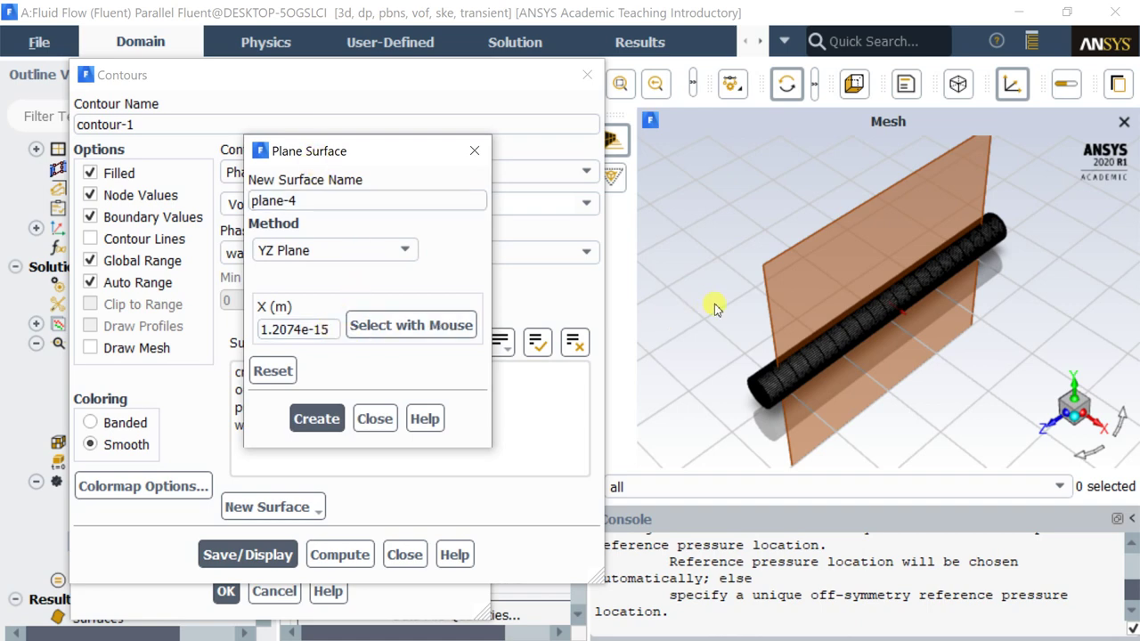
pyautogui.click(294, 337)
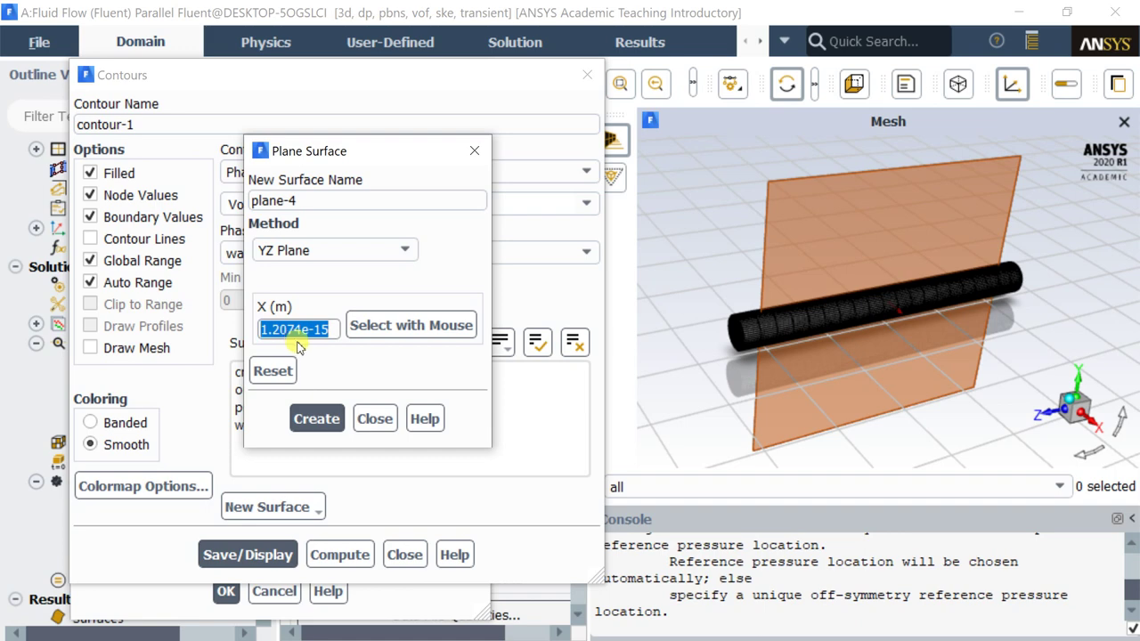
pyautogui.write('0')
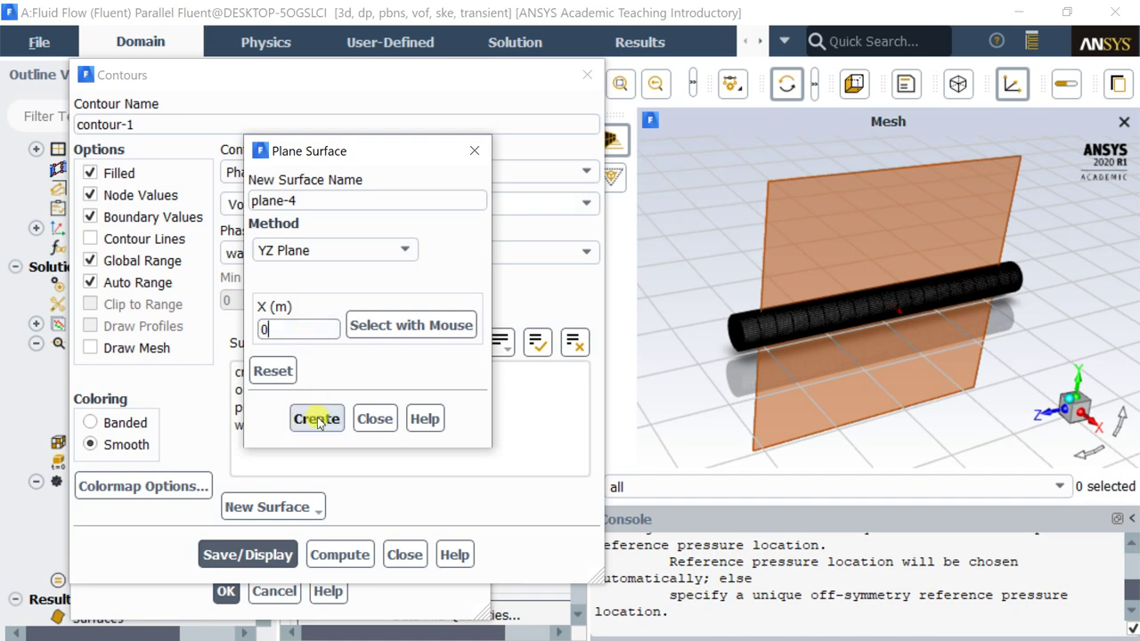
pyautogui.click(389, 253)
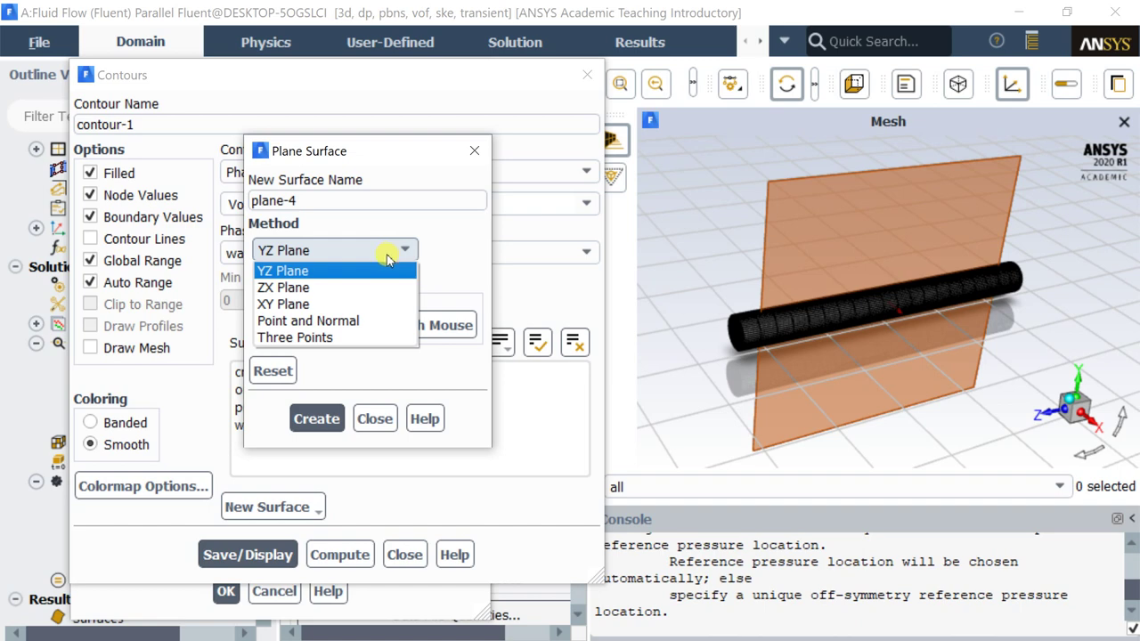
pyautogui.click(388, 255)
pyautogui.click(312, 419)
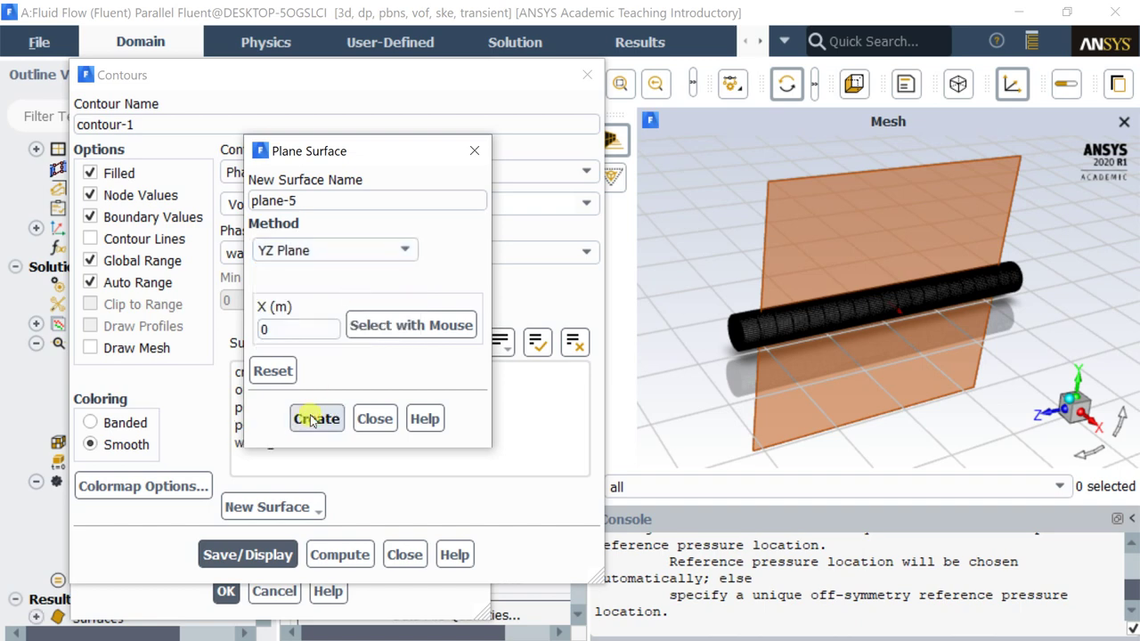
pyautogui.click(375, 419)
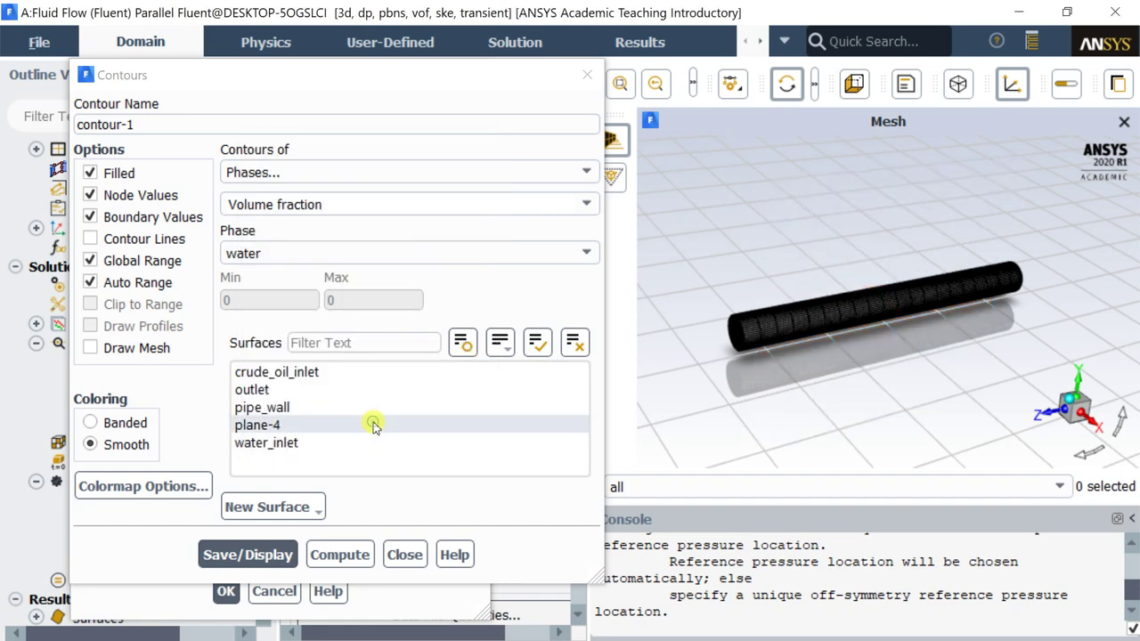
# Put contour-1 on plane-4, viewed side-on along X, and save and display it.
pyautogui.click(314, 425)
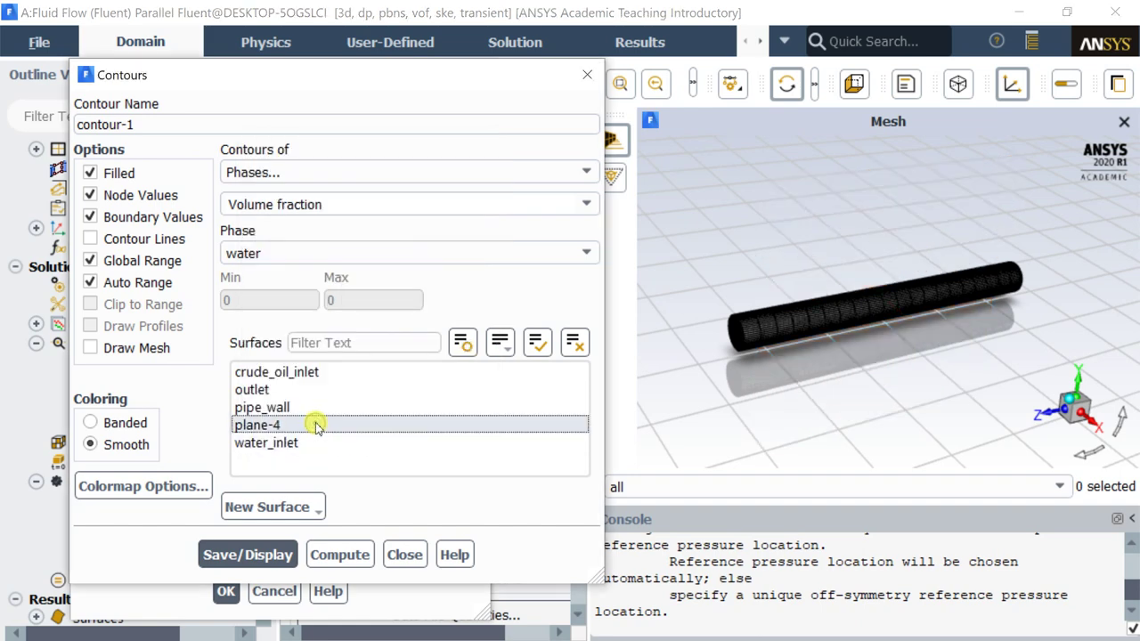
pyautogui.click(1092, 423)
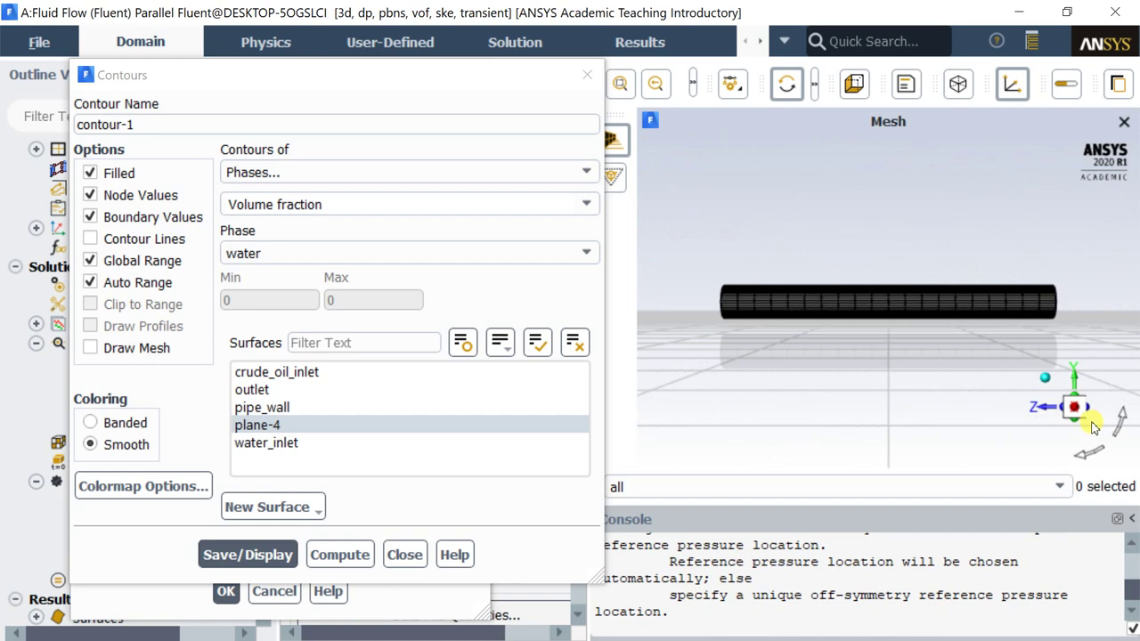
pyautogui.click(272, 556)
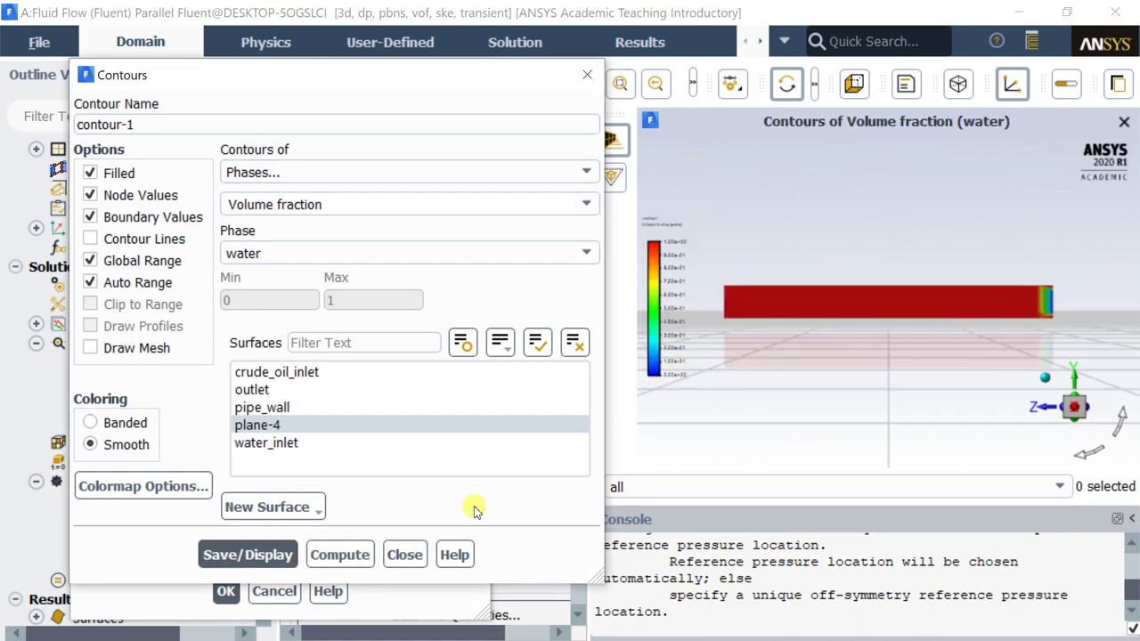
pyautogui.click(405, 555)
# Animate contour-1 in graphics window 2 from the right view, with a preview.
pyautogui.click(143, 366)
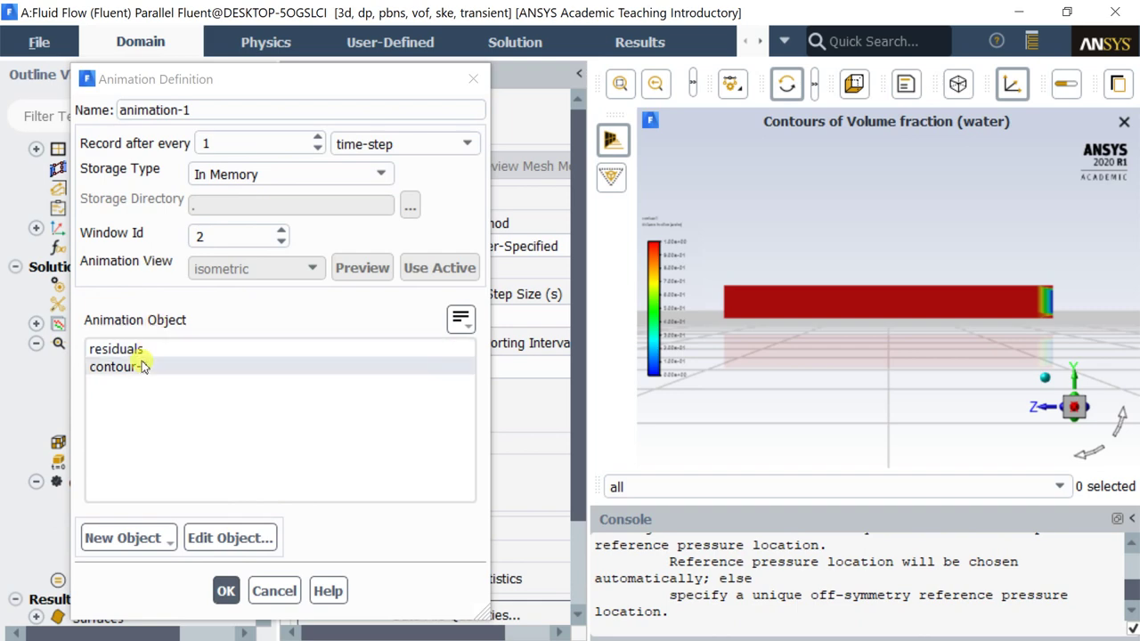
pyautogui.click(280, 240)
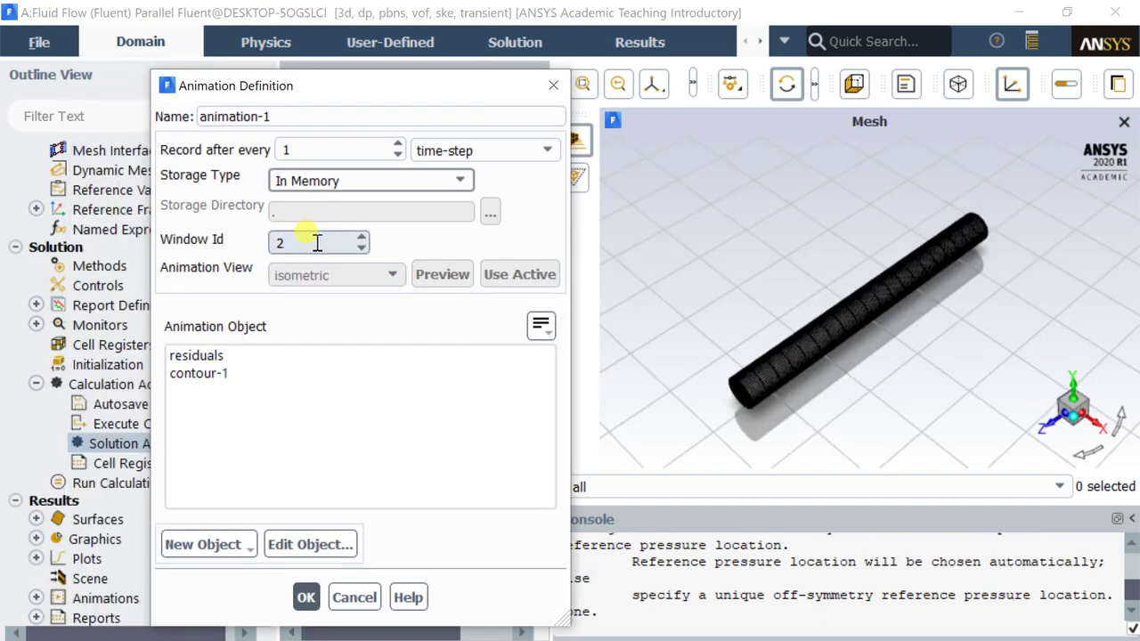
pyautogui.click(219, 374)
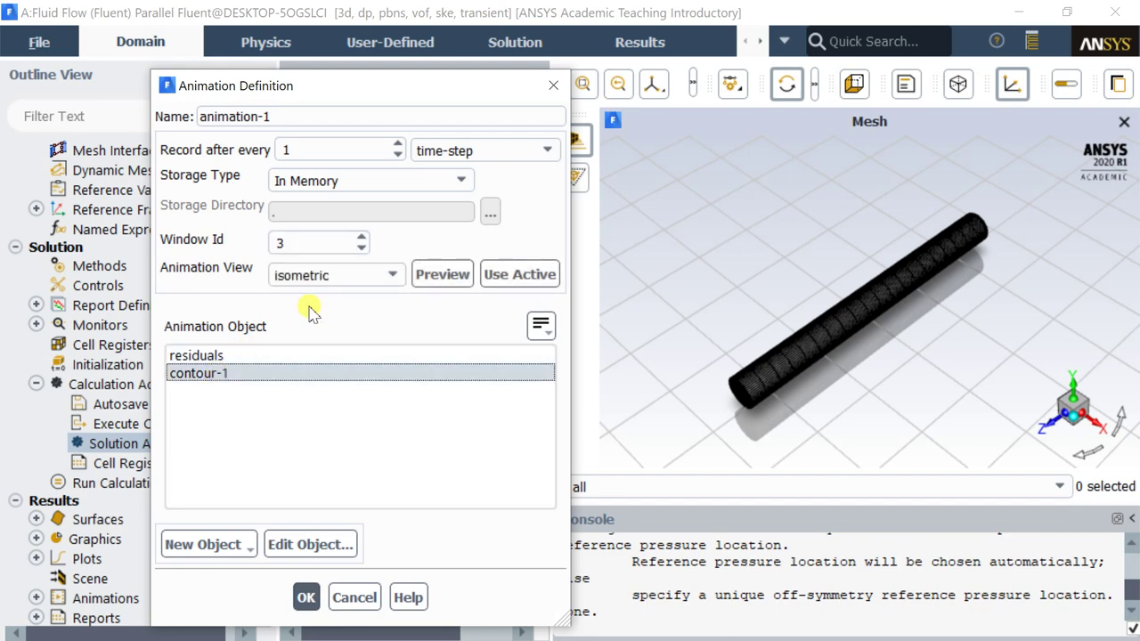
pyautogui.click(360, 249)
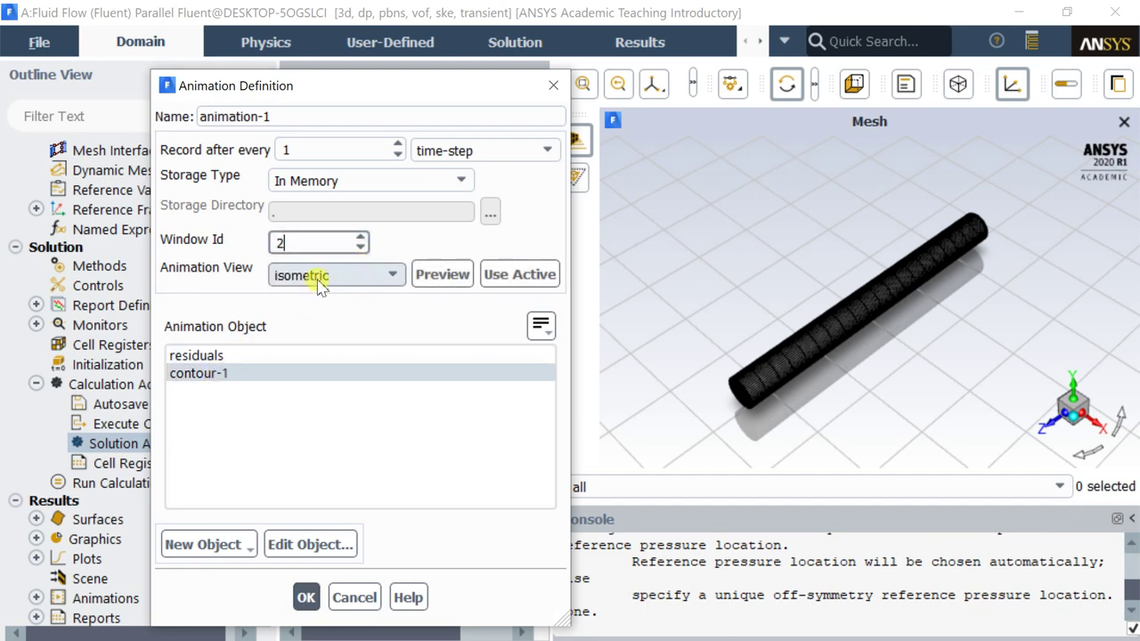
pyautogui.click(395, 277)
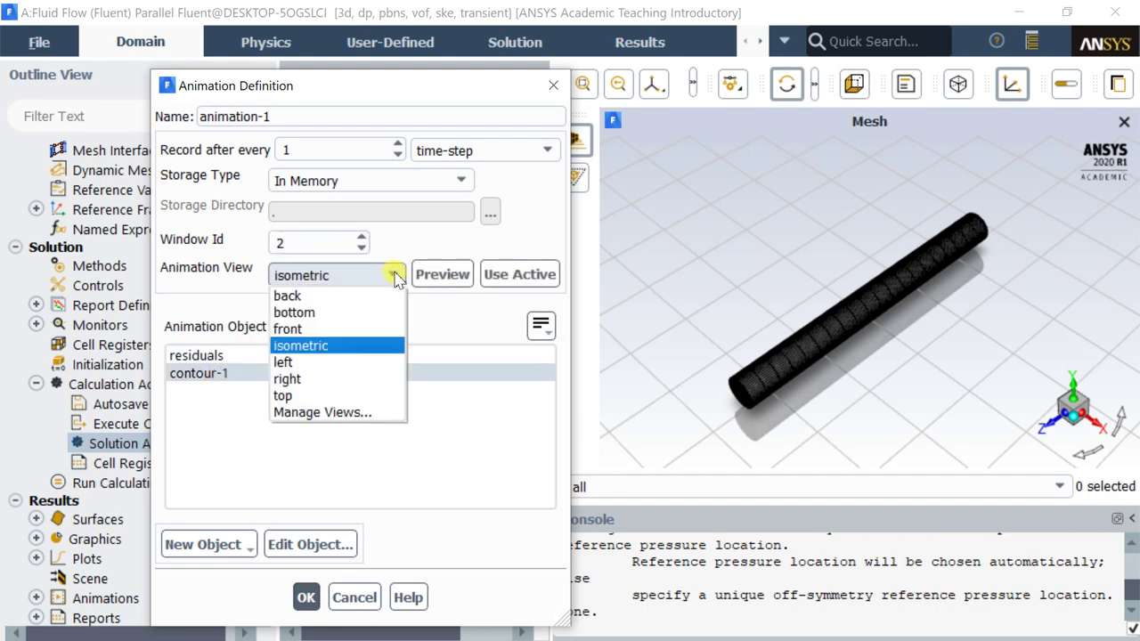
pyautogui.click(321, 379)
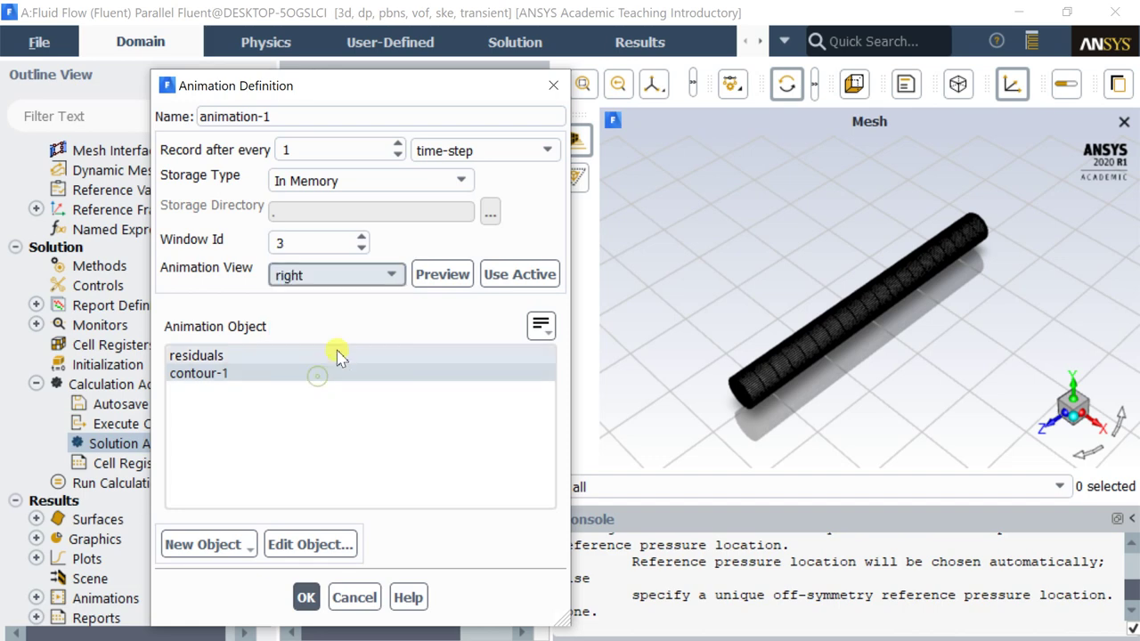
pyautogui.click(440, 274)
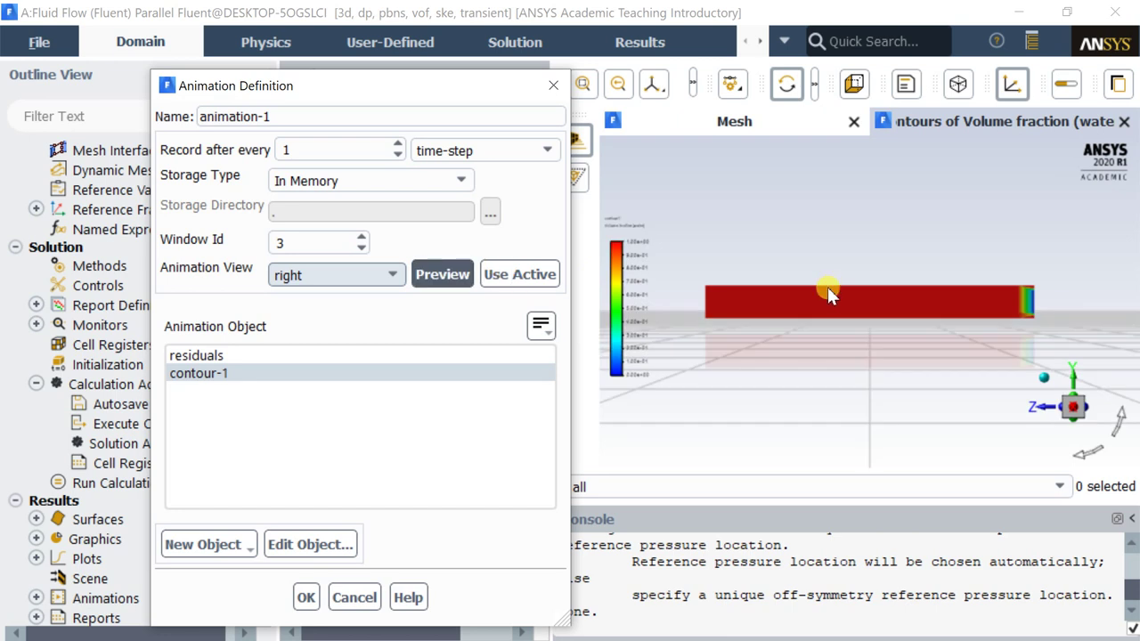
# Show the plot title annotation, preview again, and create animation-1.
pyautogui.click(788, 303)
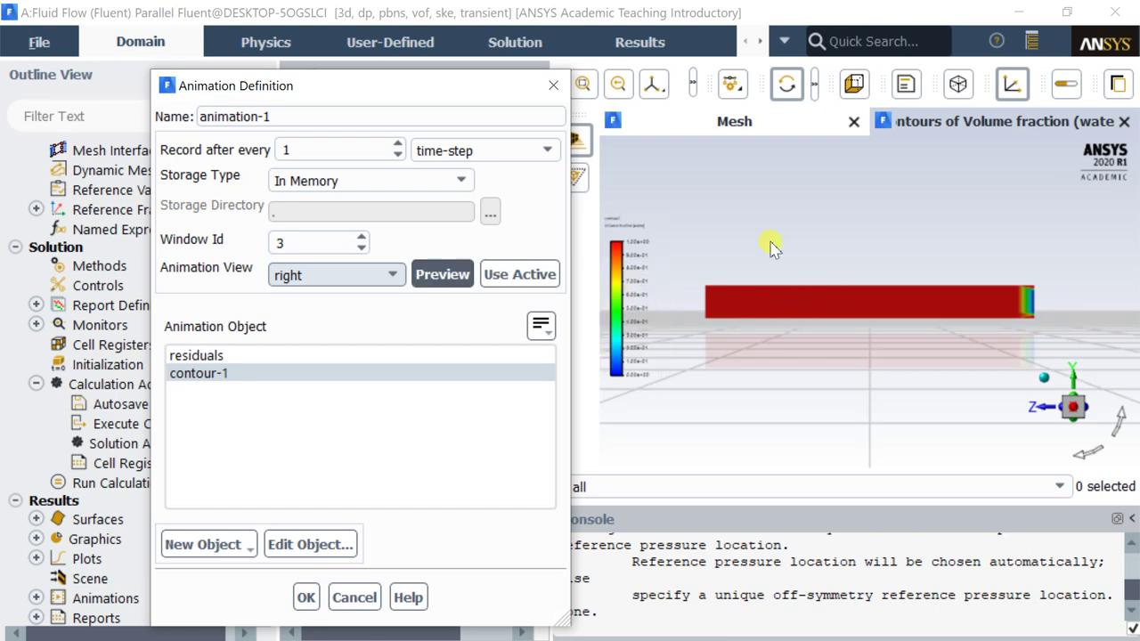
pyautogui.click(904, 86)
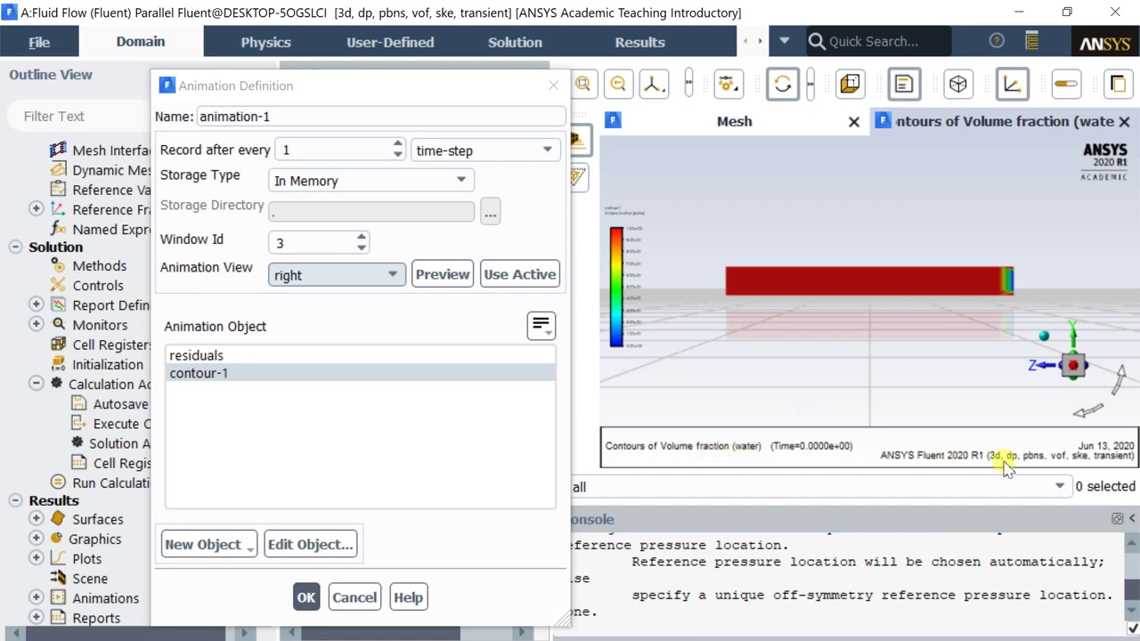
pyautogui.moveTo(412, 92)
pyautogui.mouseDown()
pyautogui.moveTo(295, 82)
pyautogui.moveTo(309, 74)
pyautogui.mouseUp()
pyautogui.click(574, 178)
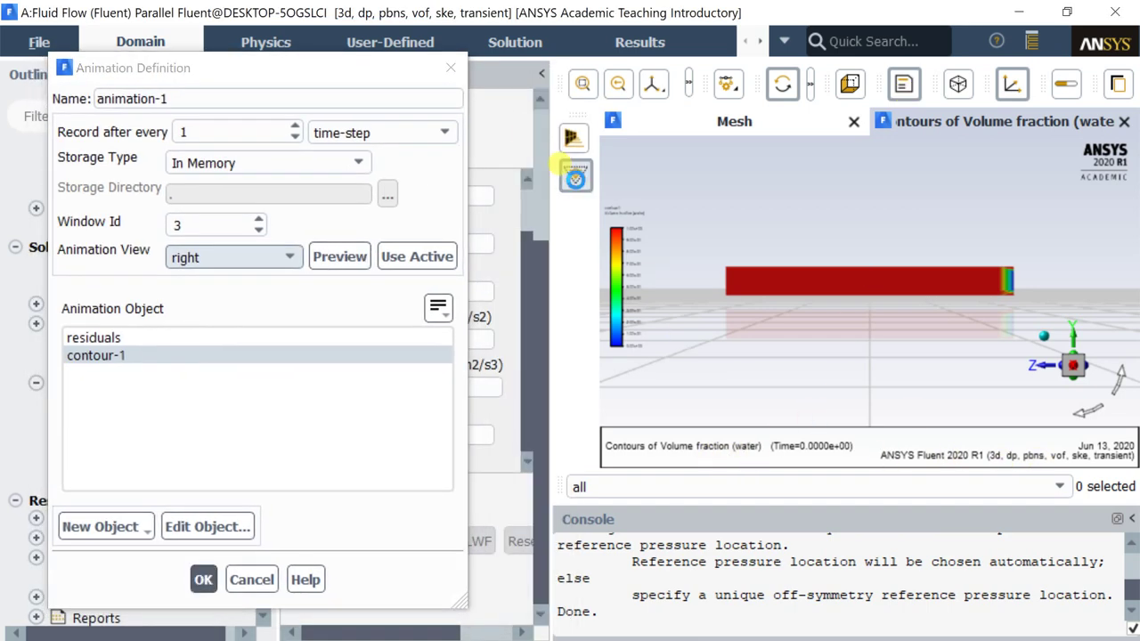
pyautogui.click(312, 203)
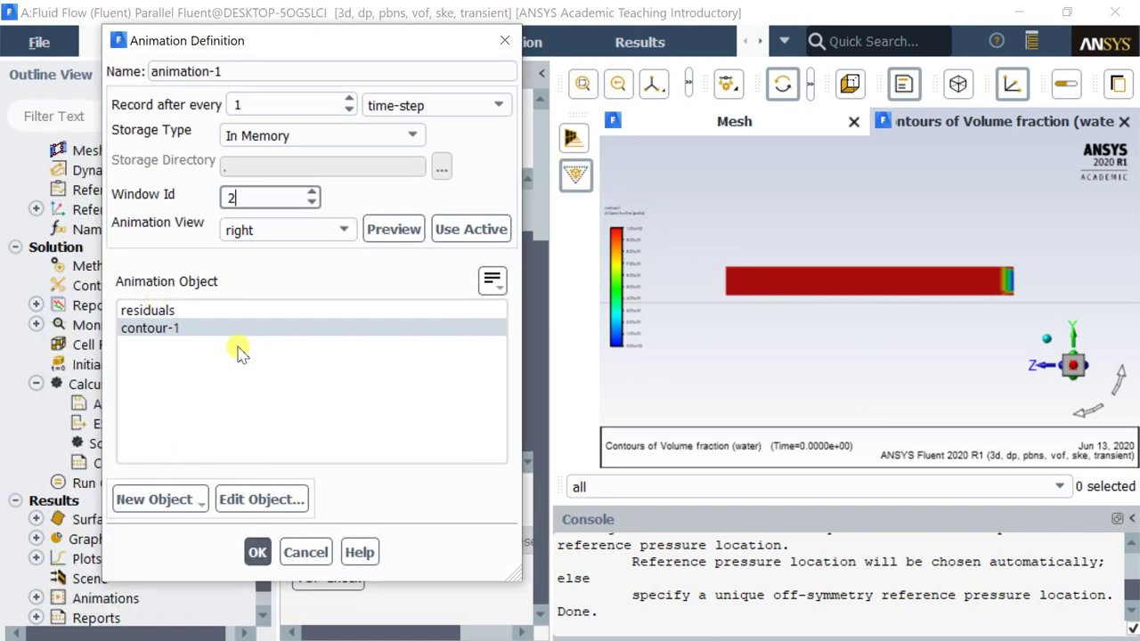
pyautogui.click(258, 554)
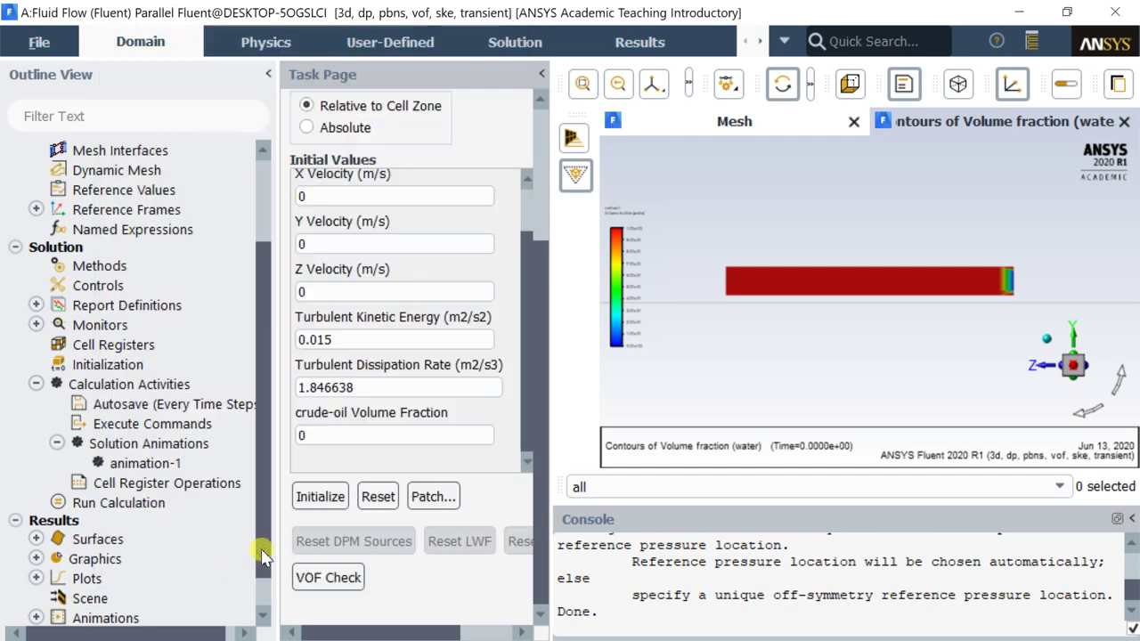
# Calculate 6000 time steps of 0.001 s with 5 max iterations per step.
pyautogui.click(165, 463)
pyautogui.click(129, 504)
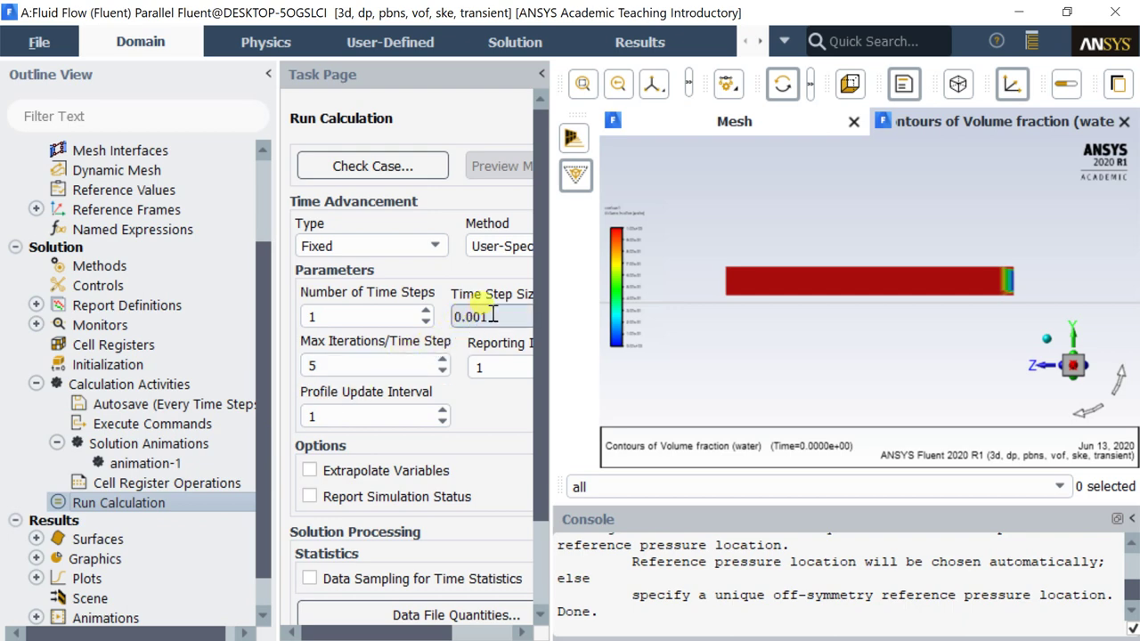
pyautogui.doubleClick(481, 317)
pyautogui.doubleClick(405, 316)
pyautogui.write('6000')
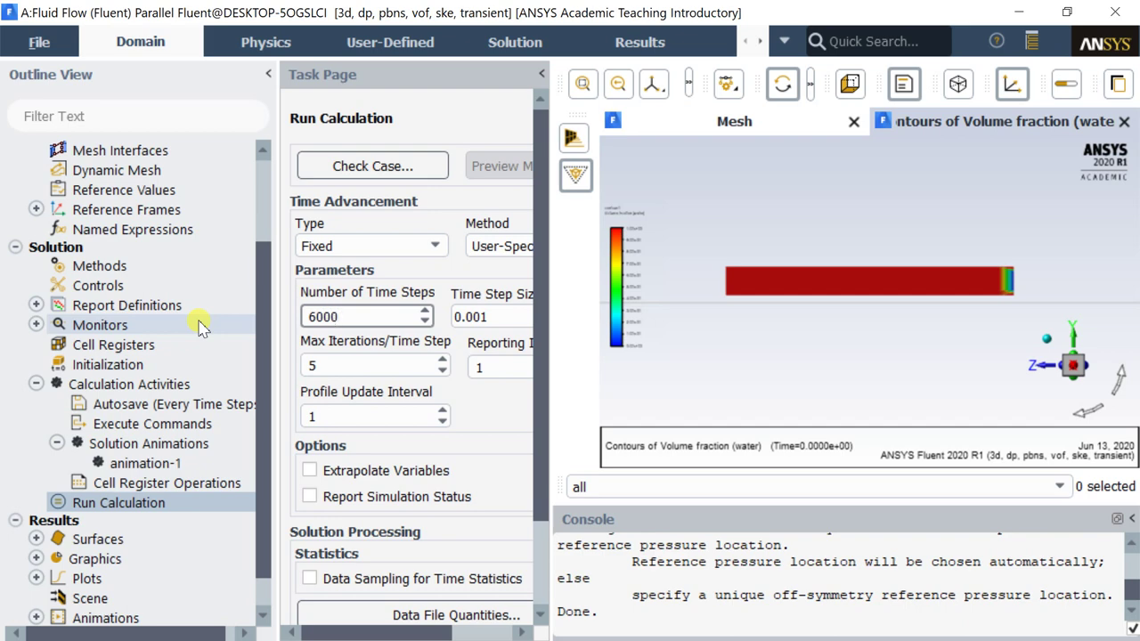
pyautogui.doubleClick(332, 365)
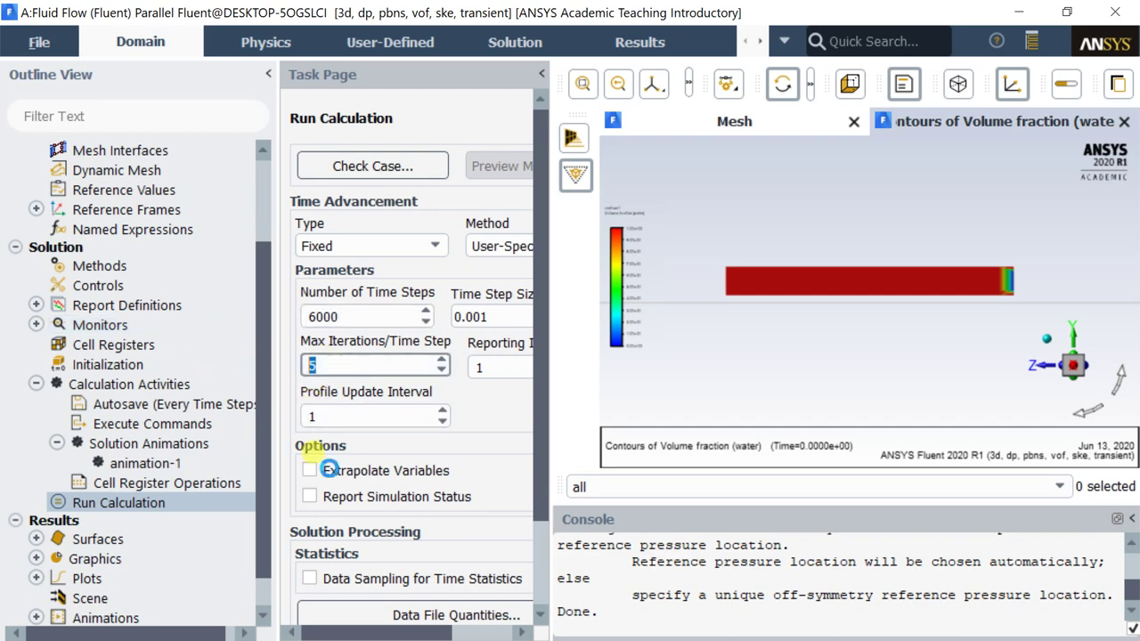
pyautogui.scroll(-1, 545, 433)
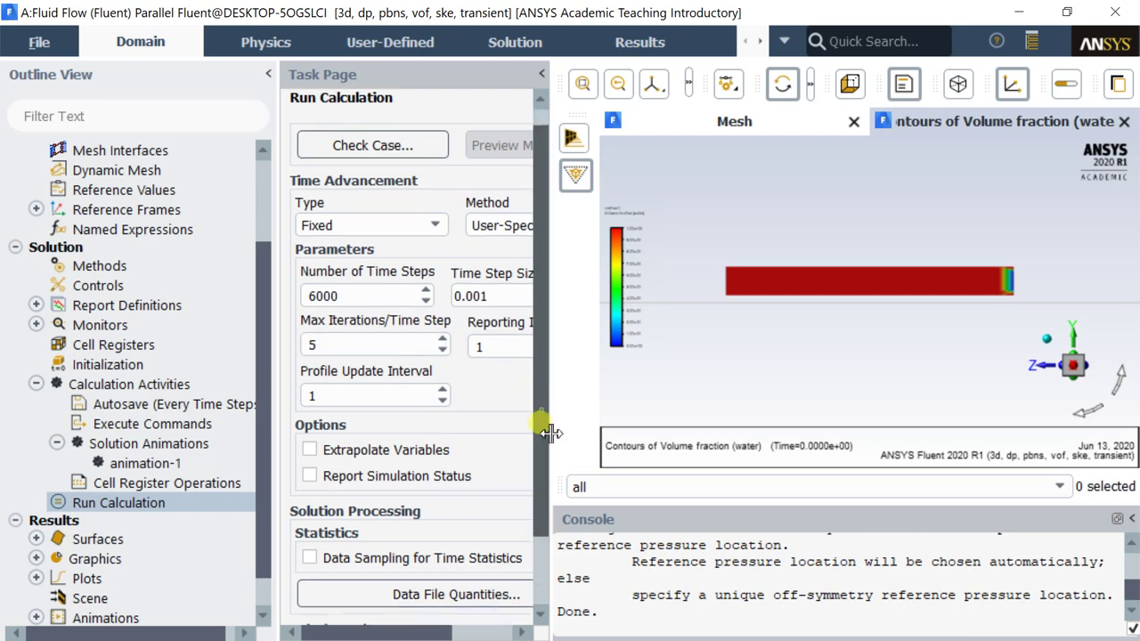
pyautogui.scroll(-3, 545, 433)
pyautogui.scroll(-1, 547, 484)
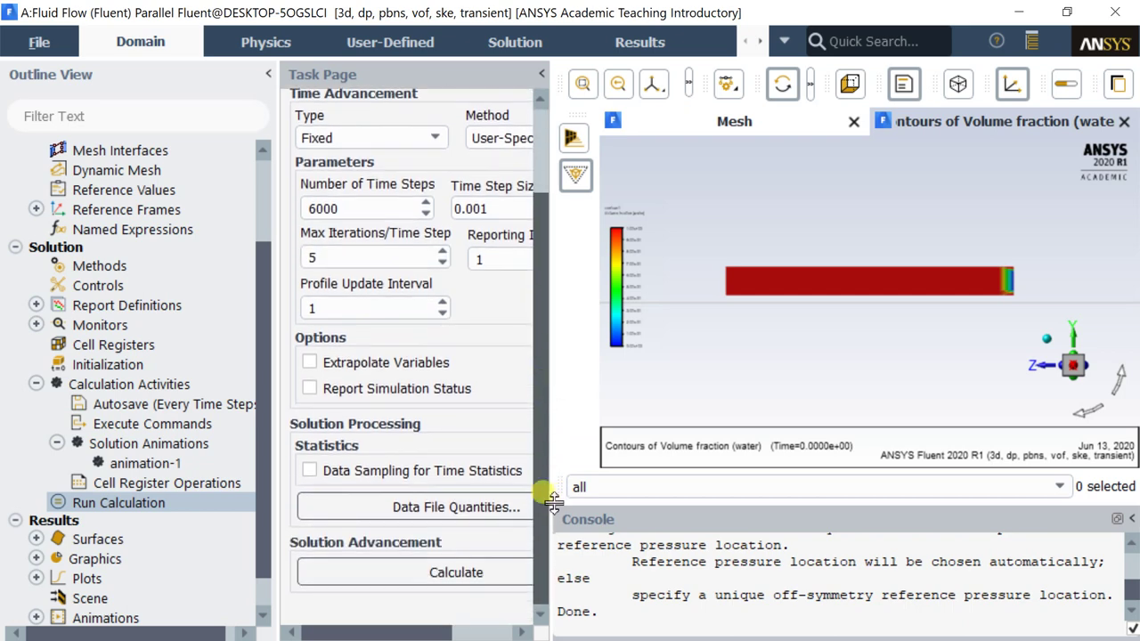
pyautogui.click(455, 572)
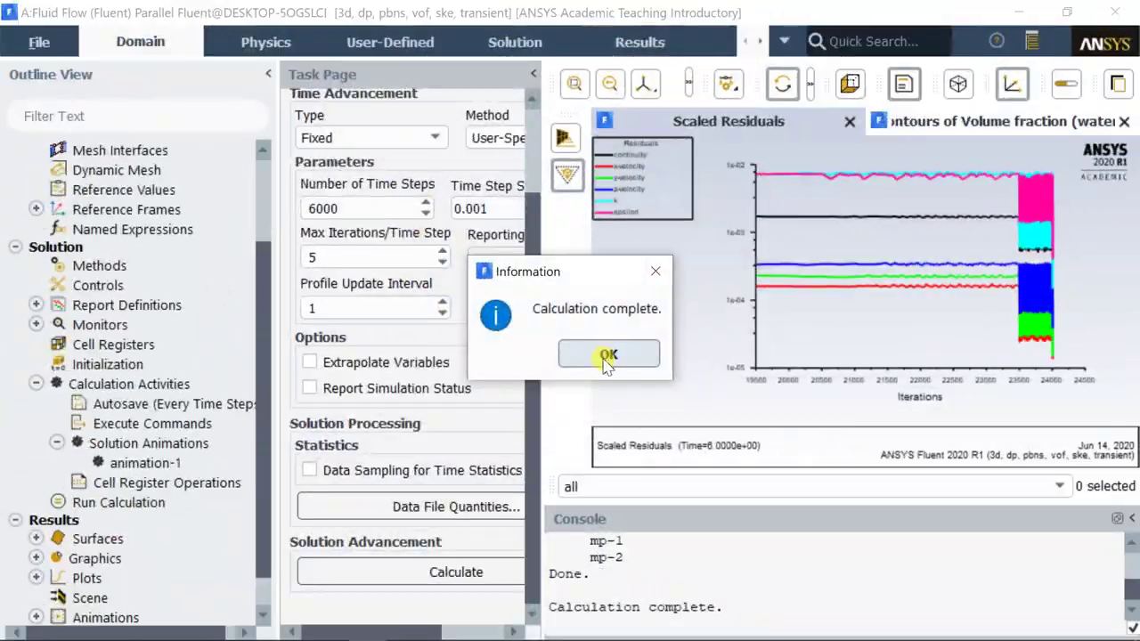
# Dismiss the completion message and bring up the Animations Playback window.
pyautogui.click(605, 363)
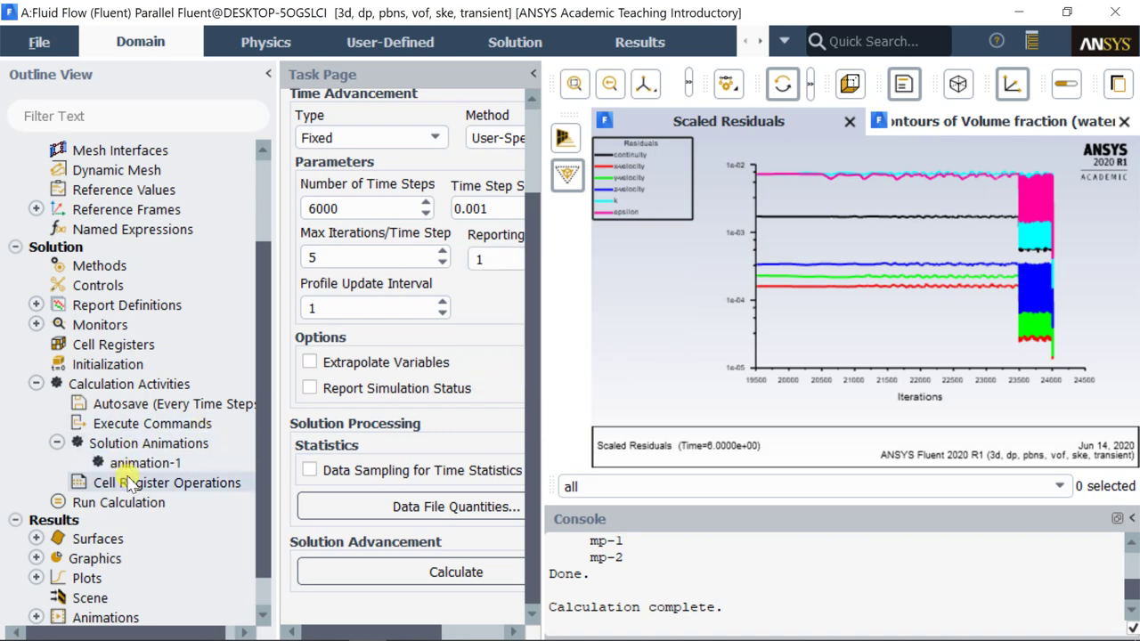
pyautogui.scroll(-1, 133, 496)
pyautogui.click(36, 578)
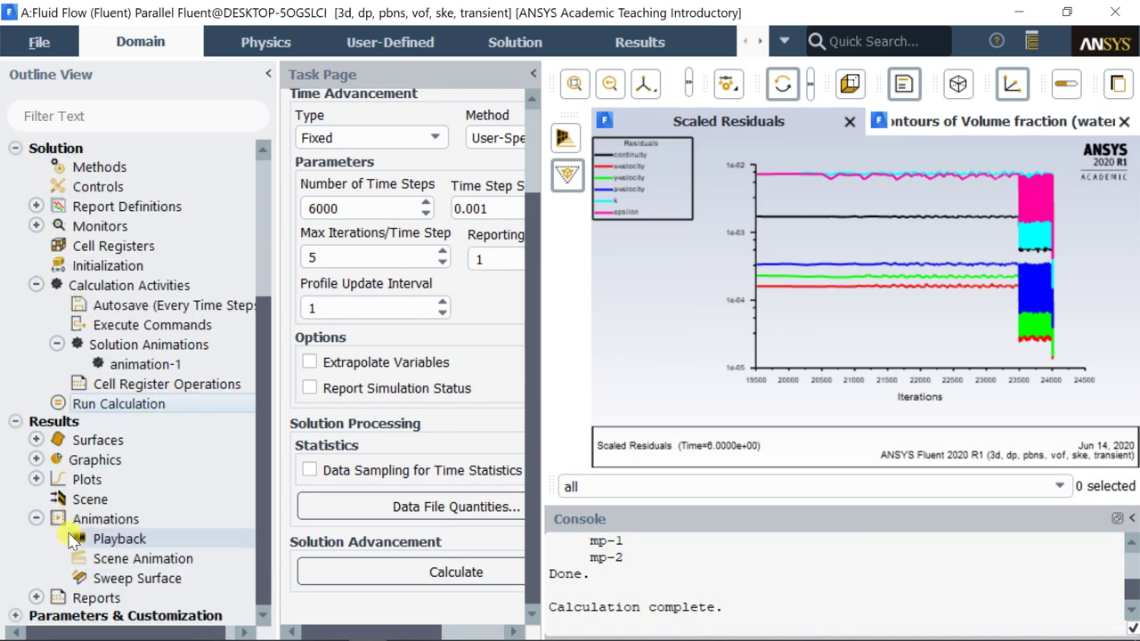
pyautogui.doubleClick(107, 542)
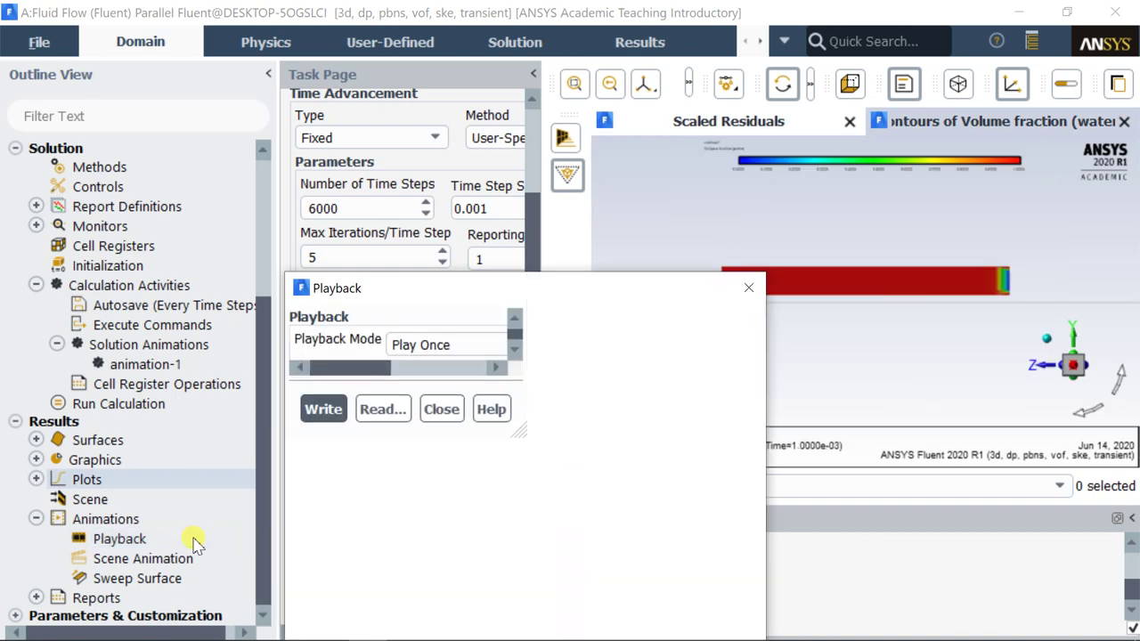
pyautogui.moveTo(472, 299); pyautogui.dragTo(238, 128)
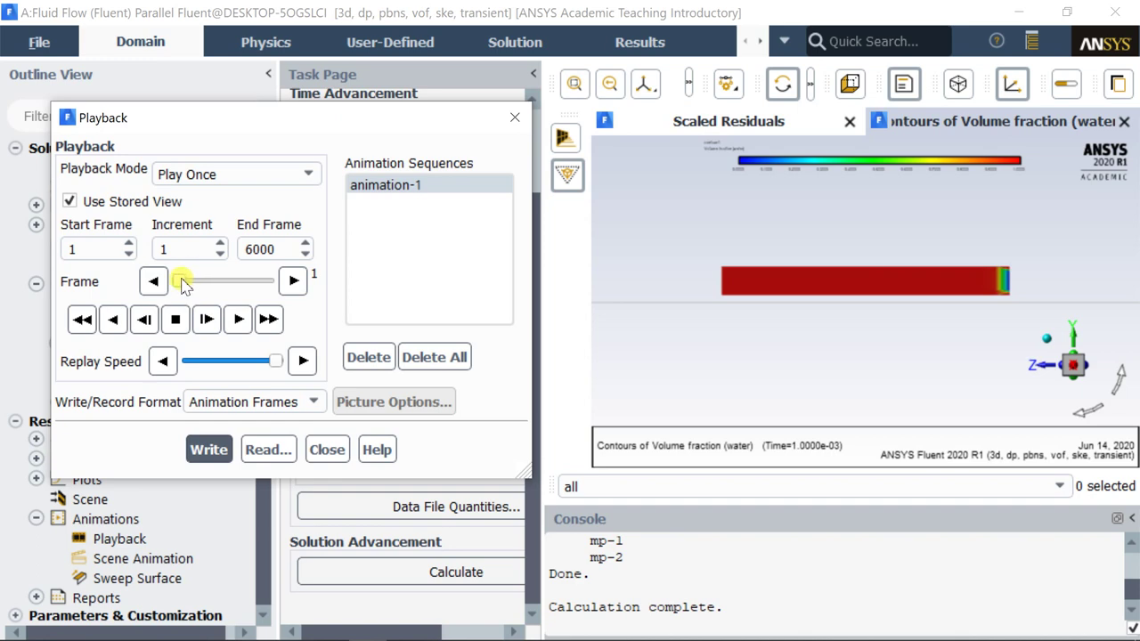
# Scrub, play and fast-forward animation-1, then reset it to frame 1.
pyautogui.moveTo(198, 283)
pyautogui.mouseDown()
pyautogui.moveTo(263, 292)
pyautogui.moveTo(288, 281)
pyautogui.moveTo(169, 285)
pyautogui.mouseUp()
pyautogui.click(238, 319)
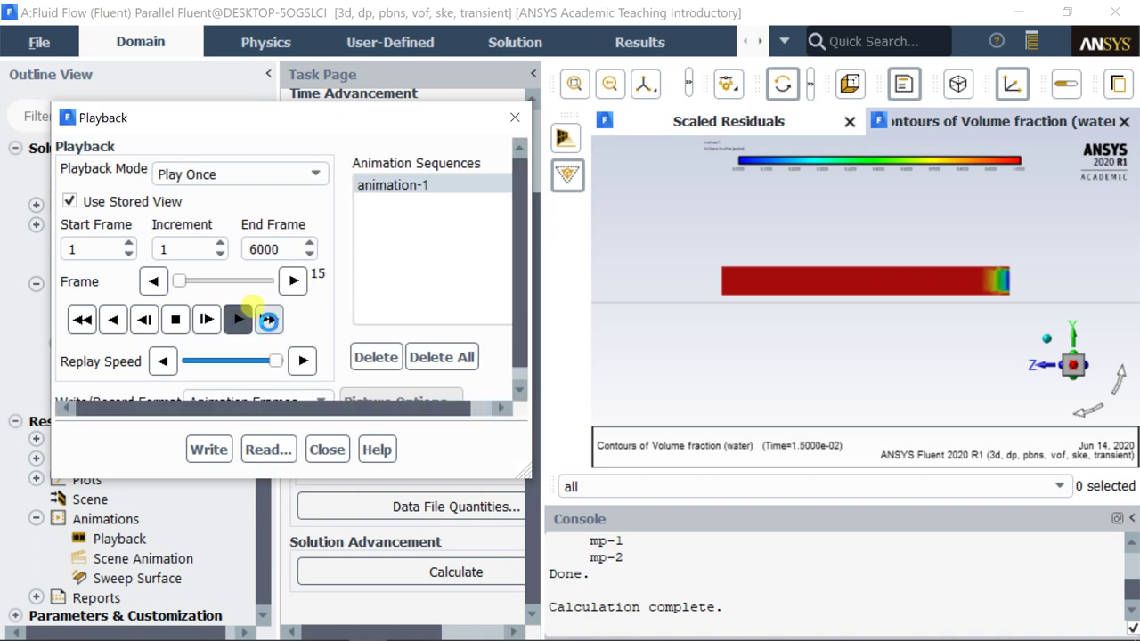
pyautogui.click(255, 322)
pyautogui.click(260, 321)
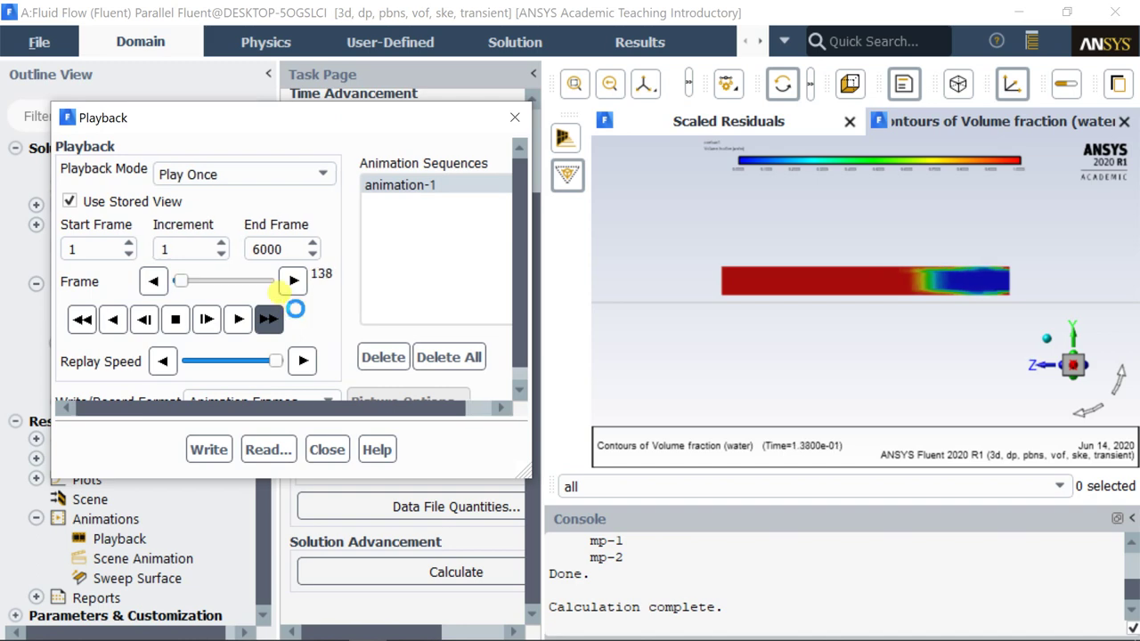
pyautogui.click(175, 318)
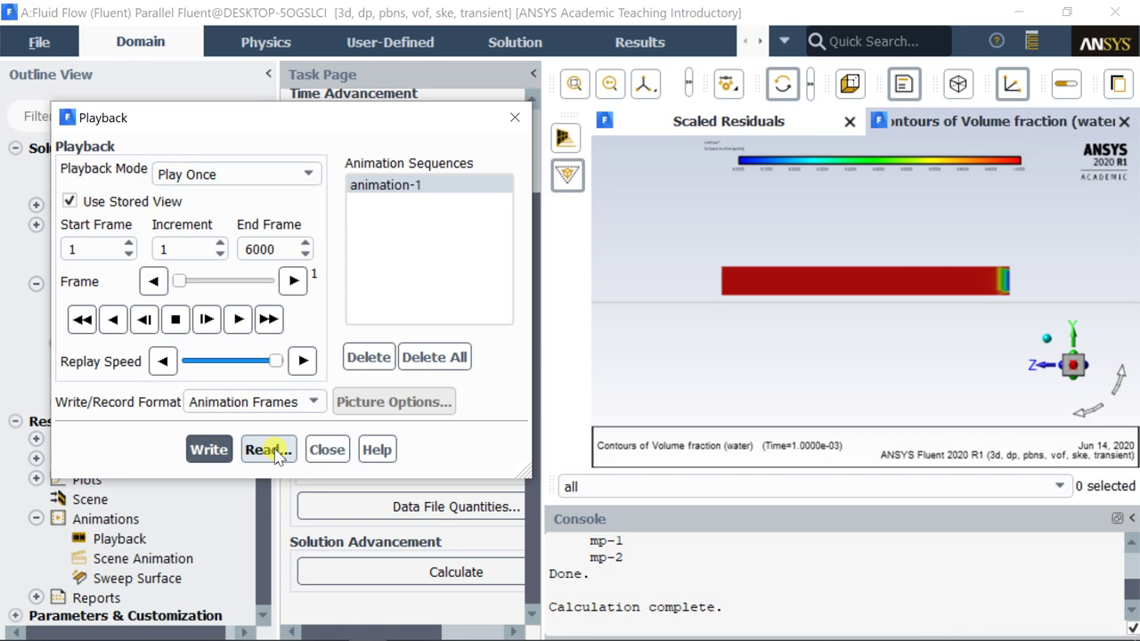
# Switch the playback write format to MPEG and write animation-1 out.
pyautogui.click(298, 402)
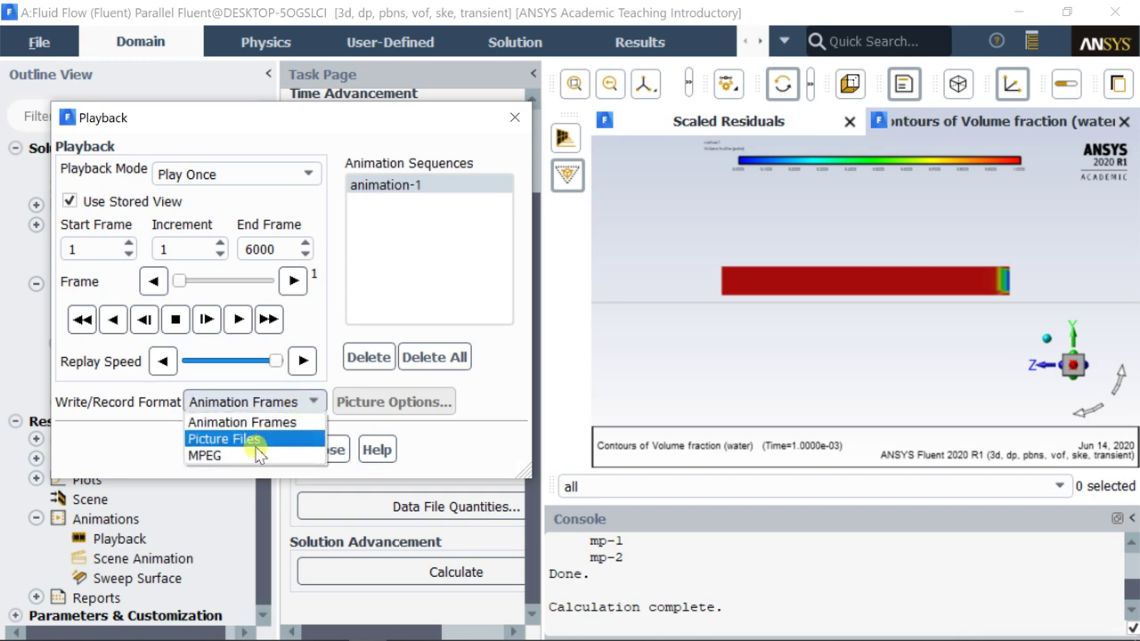
pyautogui.click(251, 456)
pyautogui.click(207, 449)
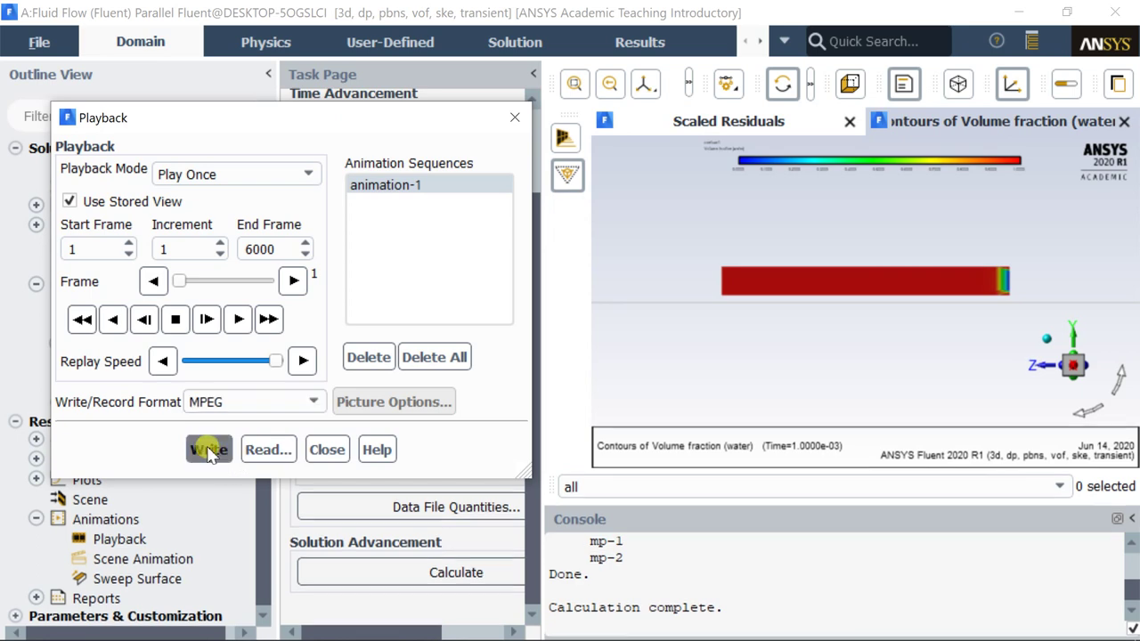